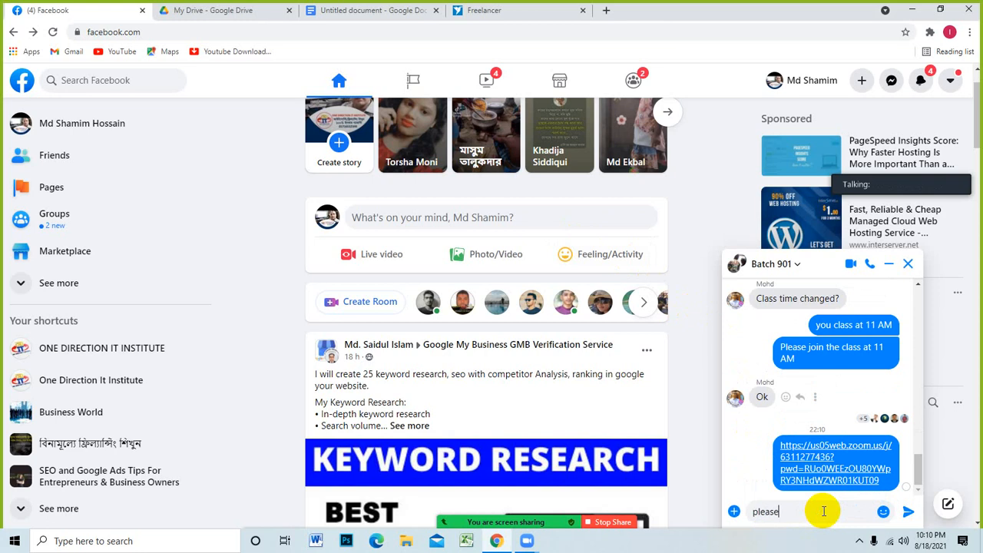
Step: Send 'please join the class' to the Batch 901 chat and stop screen sharing
{"action": "type", "text": "join"}
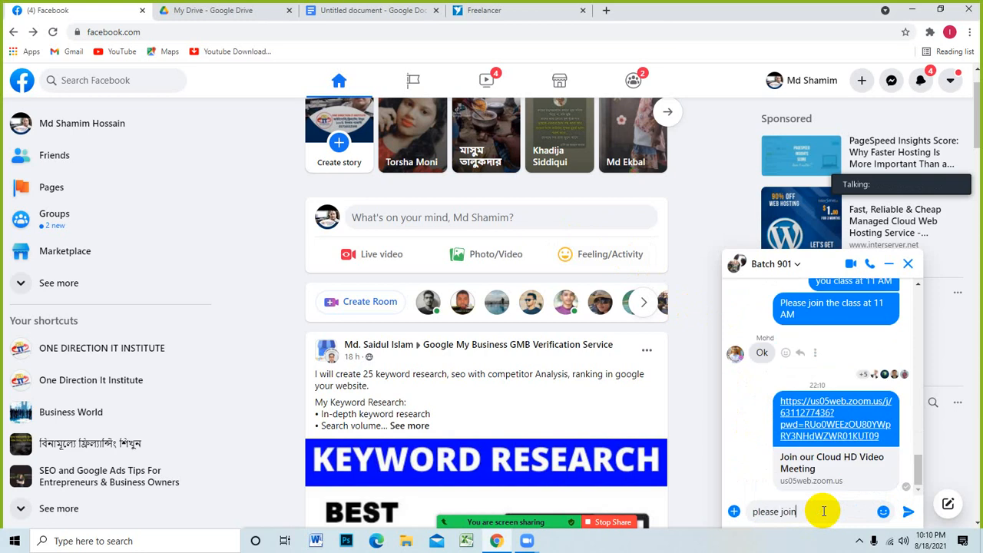
{"action": "type", "text": " the class"}
{"action": "key", "text": "Return"}
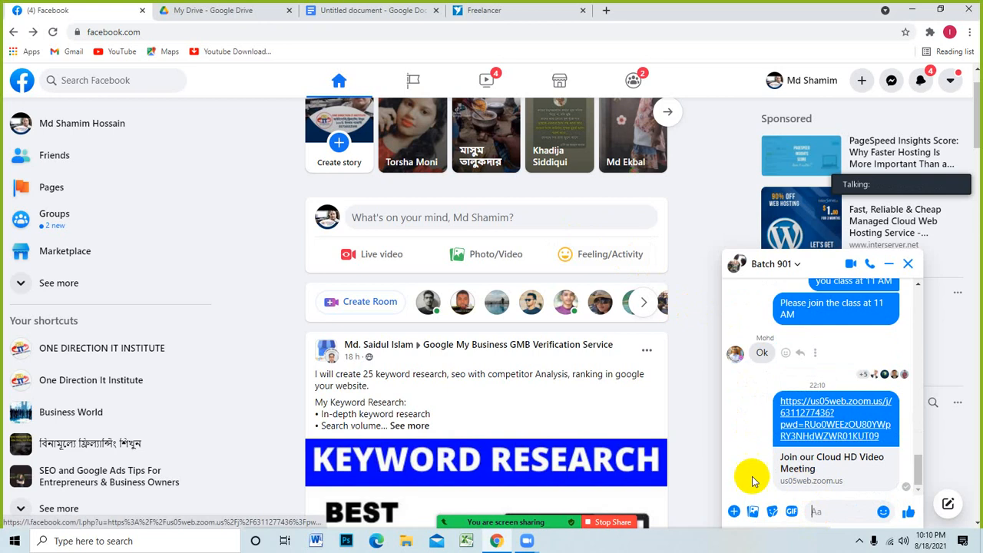
{"action": "mouse_move", "coordinate": [607, 522]}
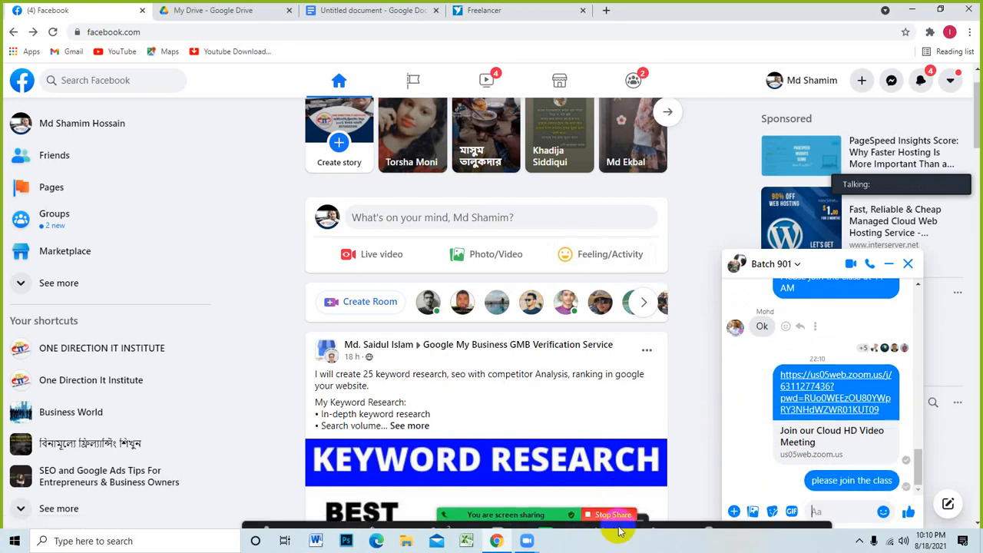
{"action": "left_click", "coordinate": [613, 489]}
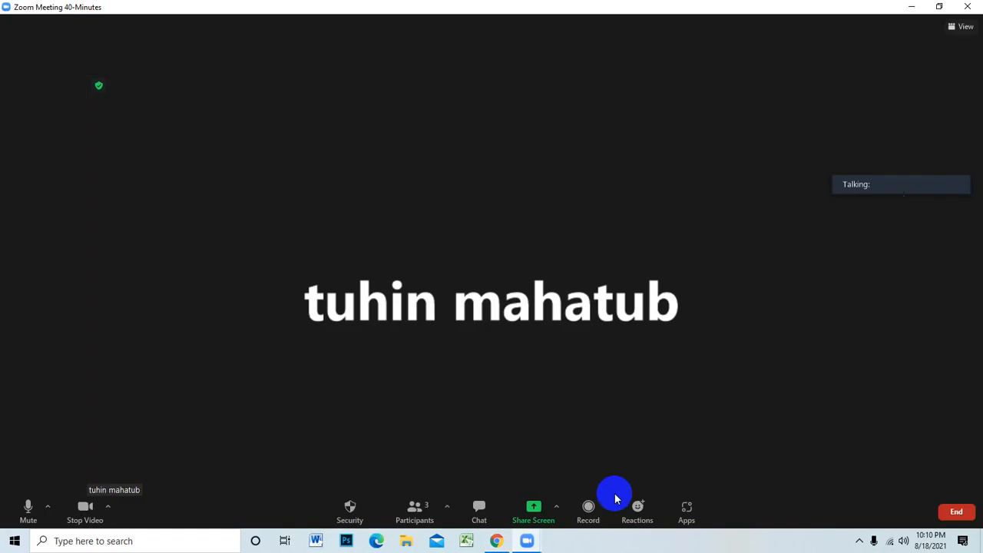
Step: End the Zoom meeting for all participants
{"action": "left_click", "coordinate": [957, 511]}
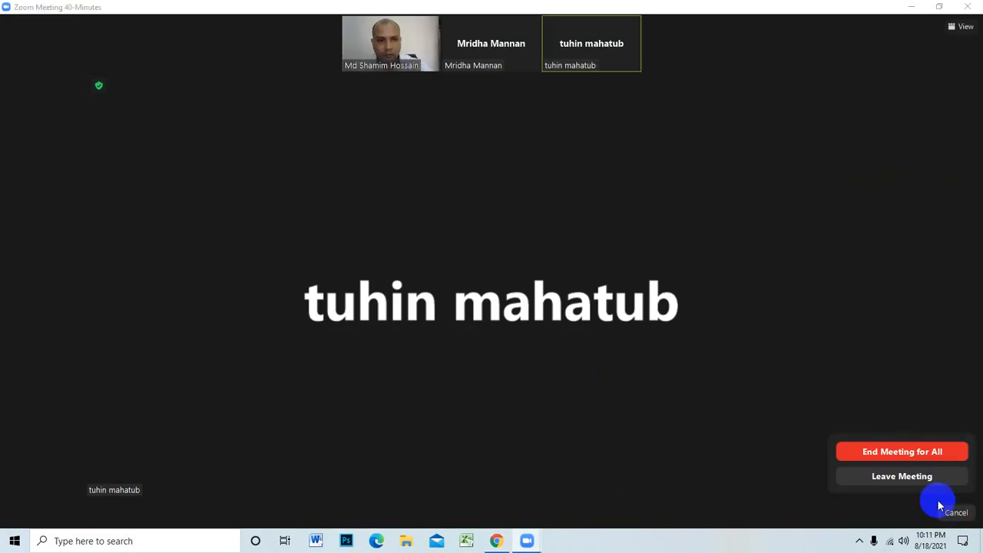
{"action": "left_click", "coordinate": [902, 453]}
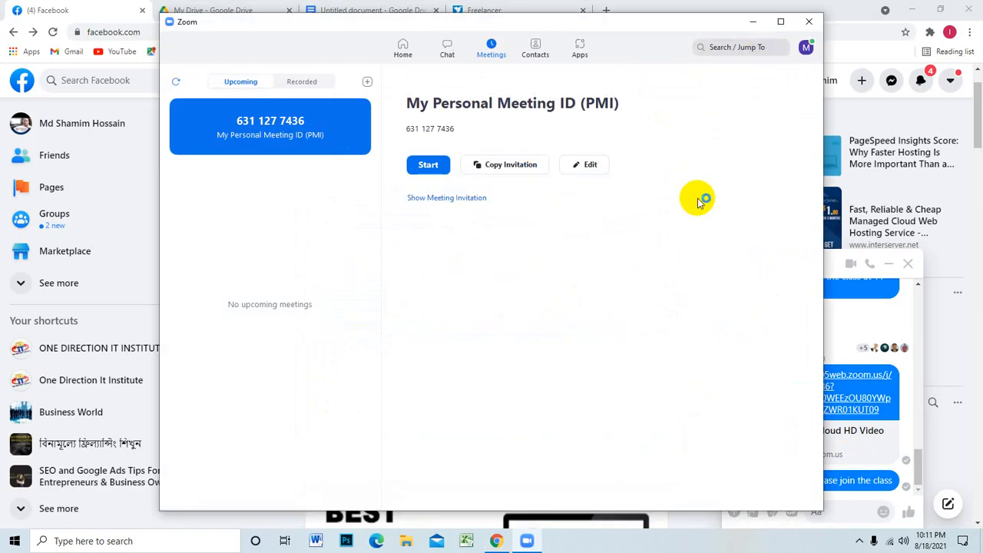
{"action": "left_click", "coordinate": [860, 541]}
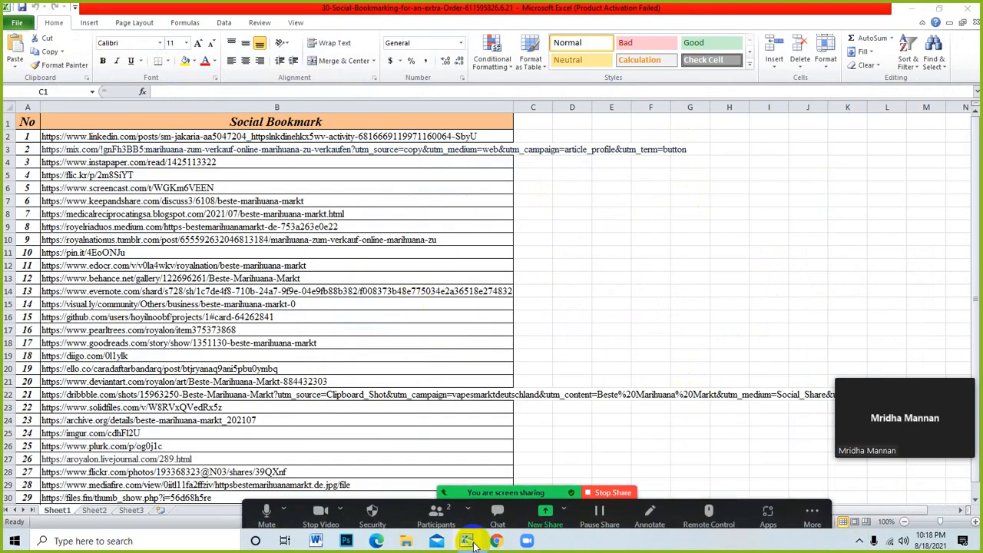
Step: Switch from Excel to the Word order document via the taskbar
{"action": "left_click", "coordinate": [316, 541]}
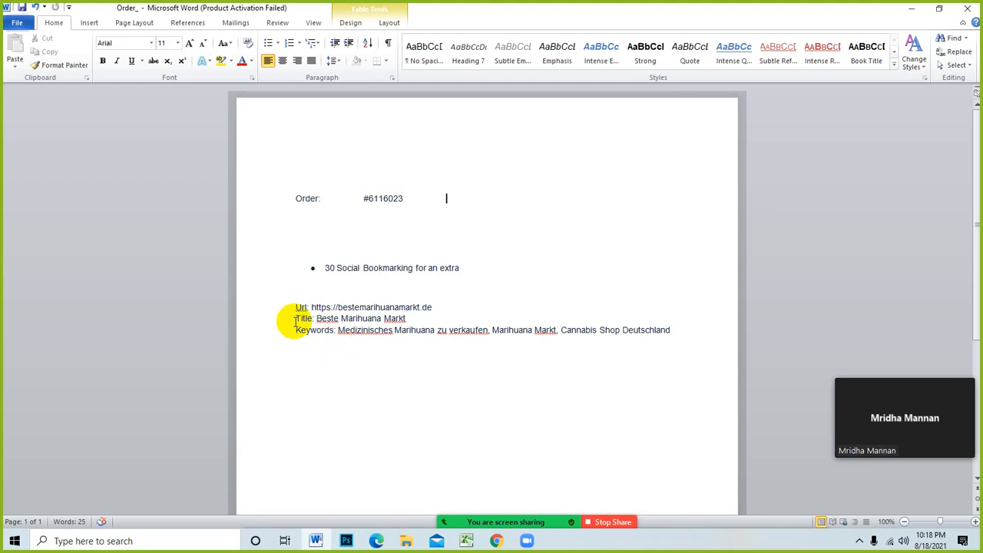
Step: Select all the document text and grow it to 20 pt
{"action": "key", "text": "ctrl+a"}
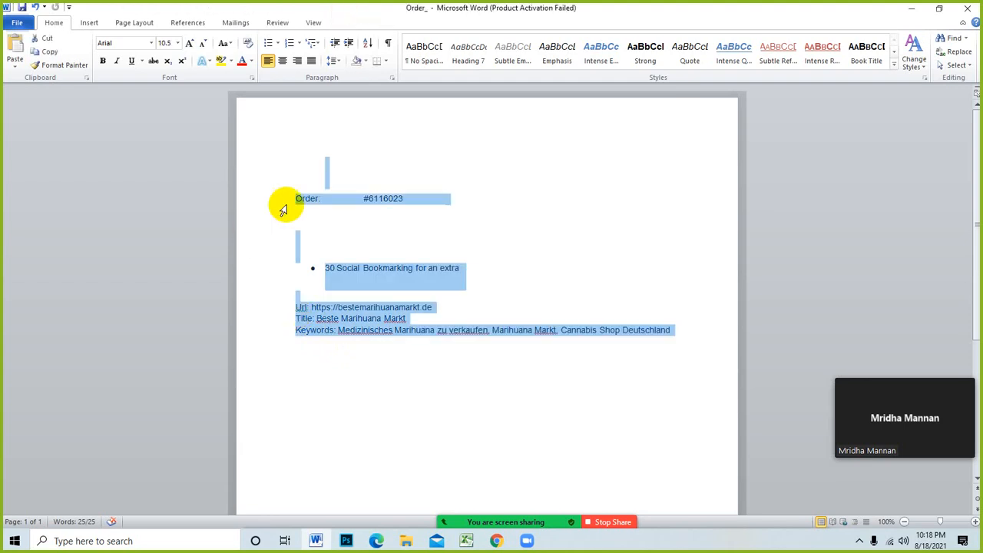
{"action": "left_click", "coordinate": [190, 44]}
{"action": "left_click", "coordinate": [190, 44]}
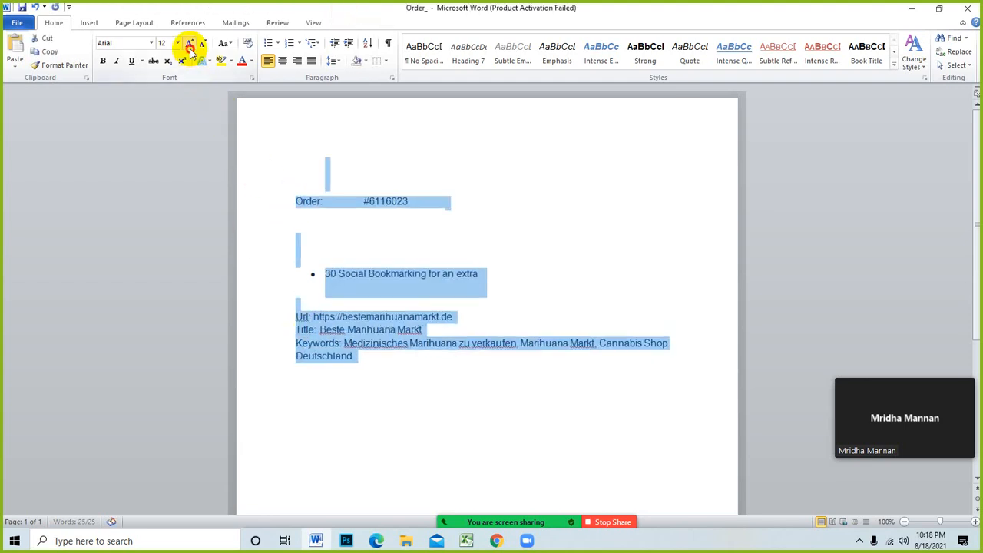
{"action": "left_click", "coordinate": [189, 43]}
{"action": "left_click", "coordinate": [190, 44]}
{"action": "left_click", "coordinate": [190, 44]}
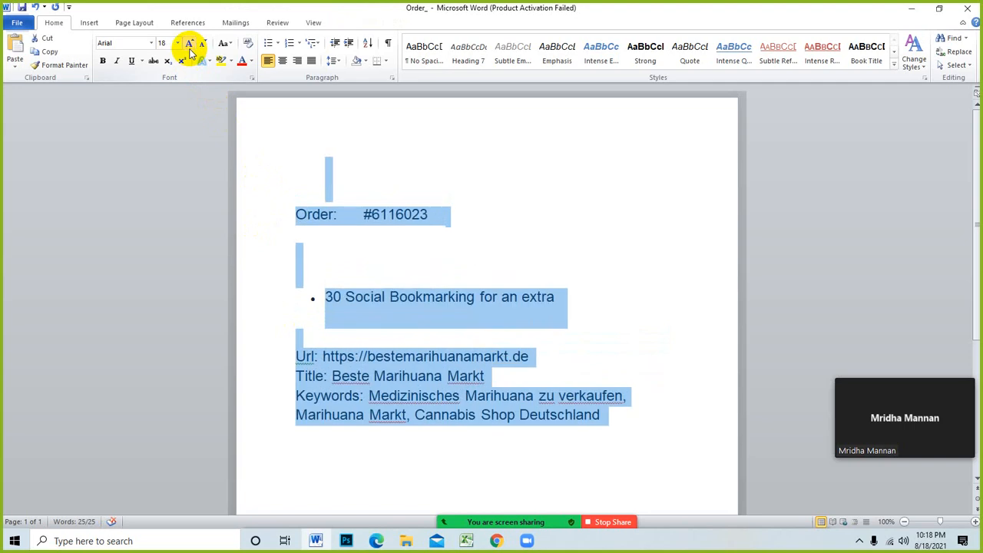
{"action": "left_click", "coordinate": [190, 44]}
{"action": "left_click", "coordinate": [393, 337]}
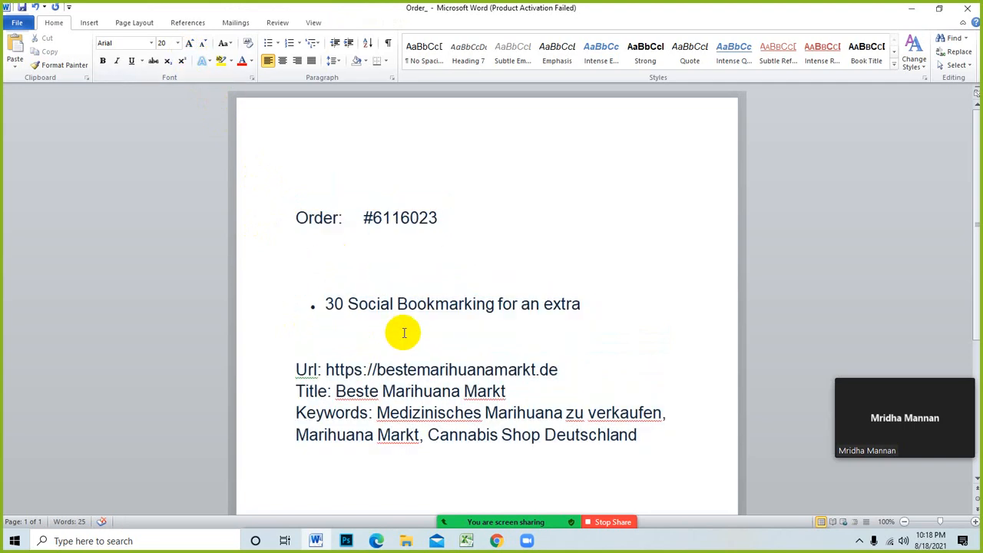
{"action": "scroll", "coordinate": [404, 333], "scroll_direction": "down", "scroll_amount": 1}
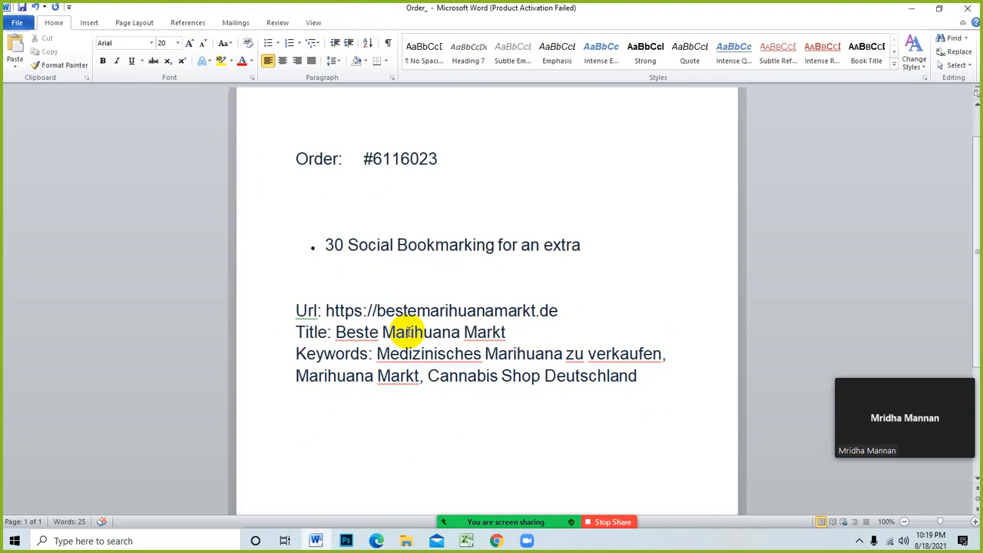
Step: Reselect all the text and grow it further to 24 pt
{"action": "key", "text": "ctrl+equal"}
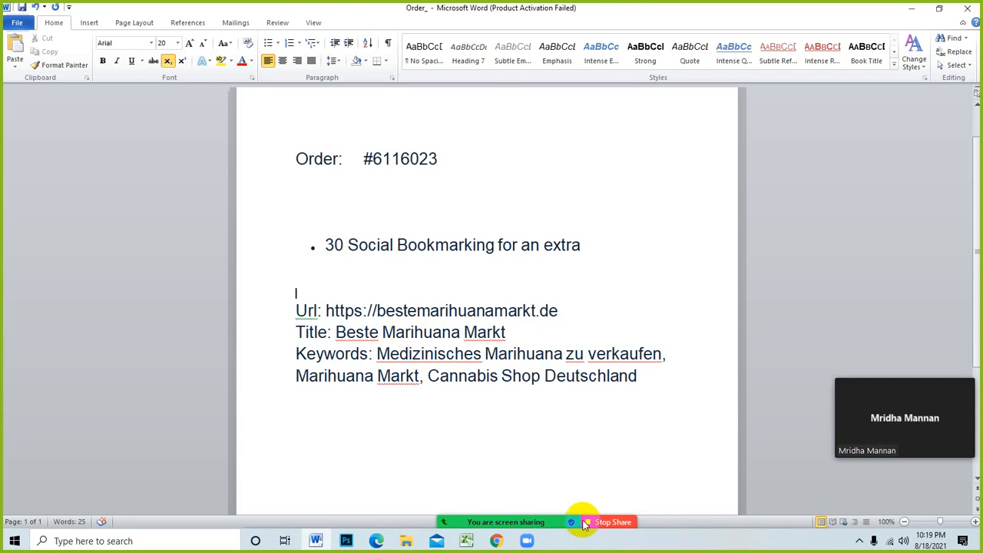
{"action": "left_click", "coordinate": [435, 353]}
{"action": "key", "text": "ctrl+a"}
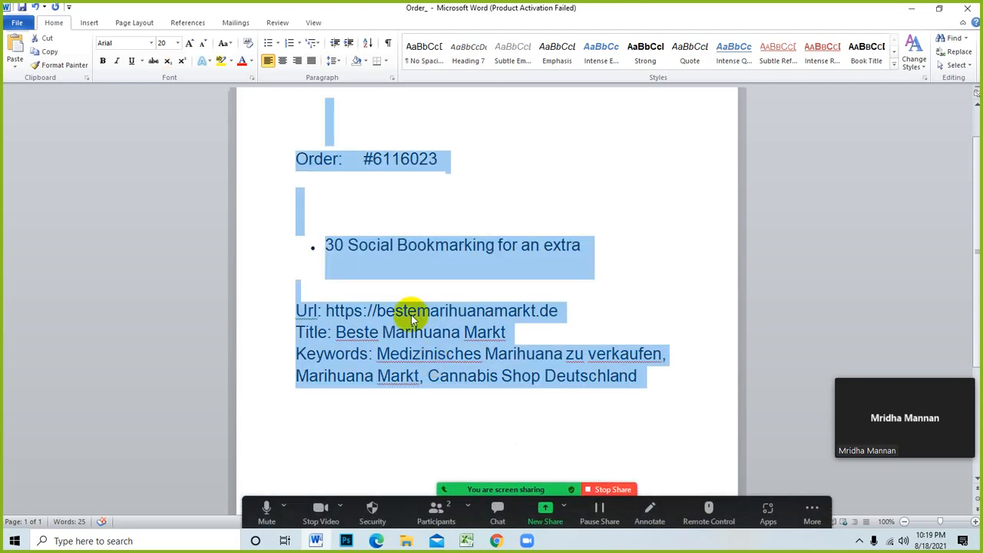
{"action": "left_click", "coordinate": [190, 43]}
{"action": "left_click", "coordinate": [193, 44]}
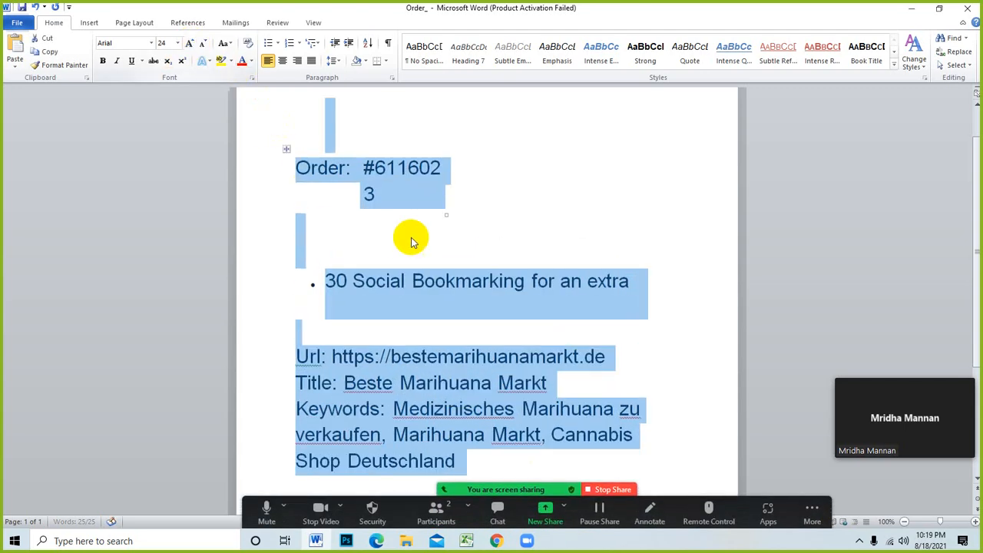
{"action": "scroll", "coordinate": [408, 237], "scroll_direction": "down", "scroll_amount": 2}
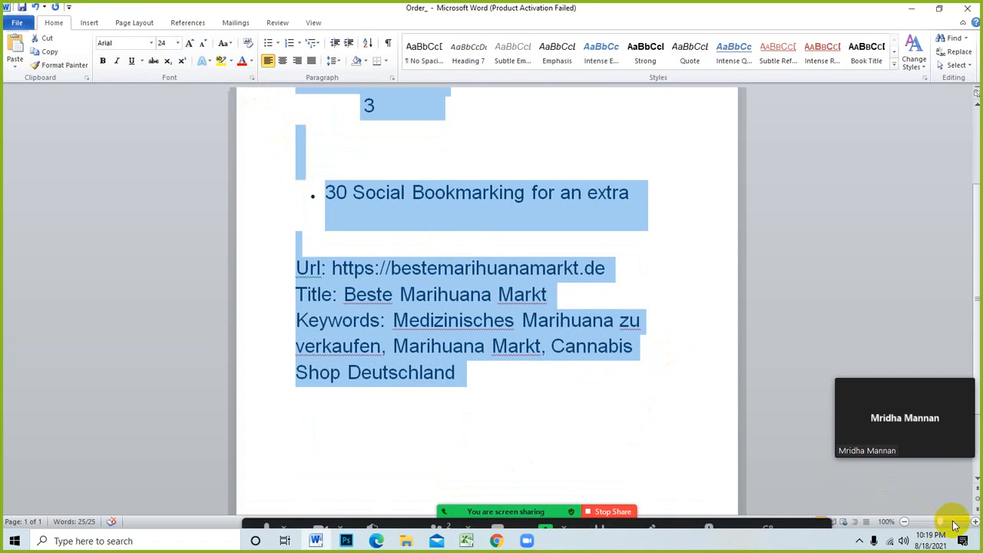
Step: Zoom the page view in from 110% to 180%
{"action": "left_click", "coordinate": [976, 522]}
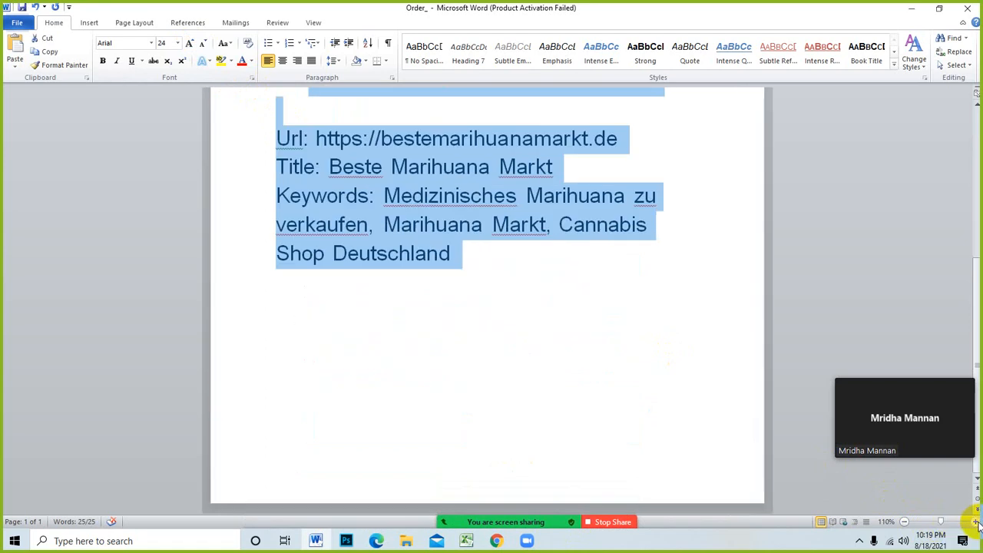
{"action": "left_click", "coordinate": [976, 522]}
{"action": "left_click", "coordinate": [975, 522]}
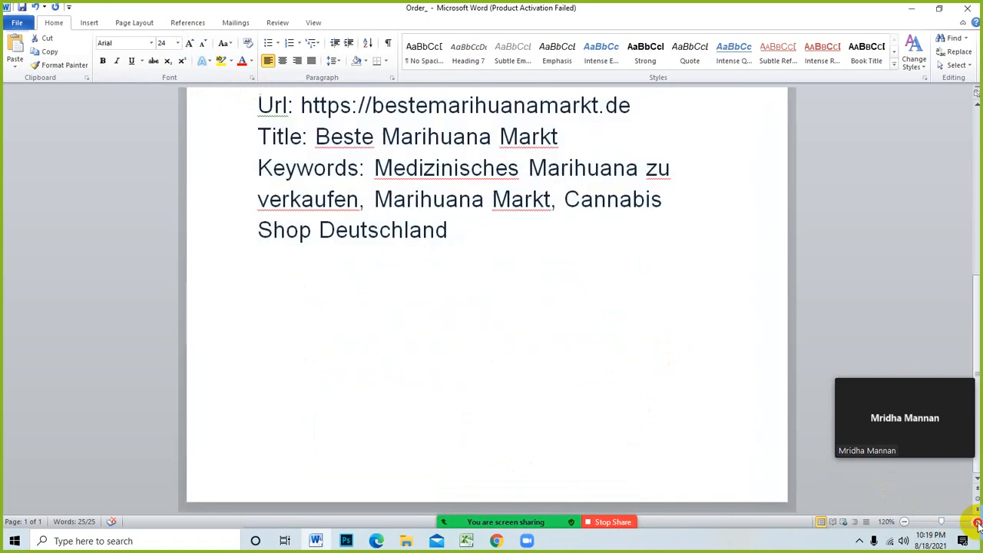
{"action": "left_click", "coordinate": [976, 523]}
{"action": "left_click", "coordinate": [976, 522]}
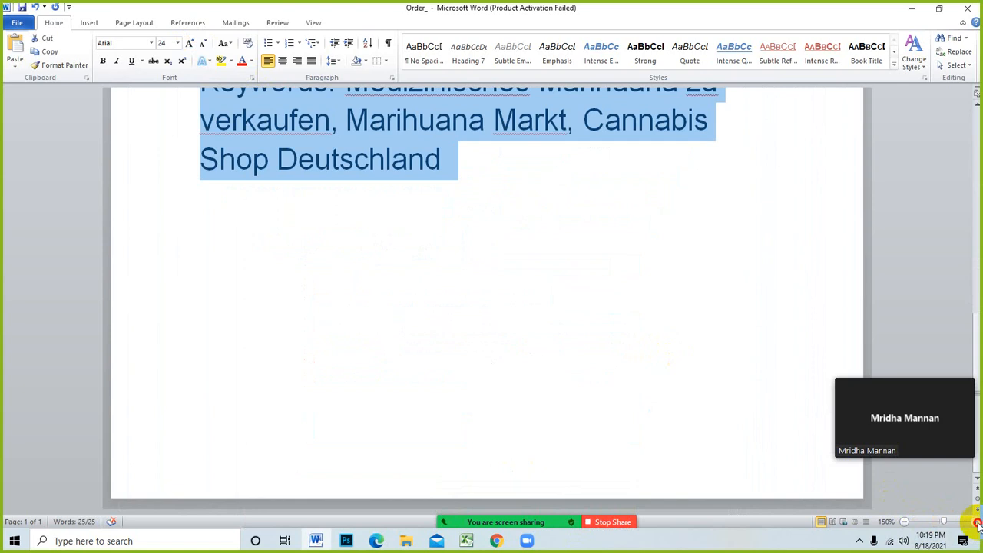
{"action": "left_click", "coordinate": [976, 522]}
{"action": "left_click", "coordinate": [977, 522]}
{"action": "left_click", "coordinate": [977, 523]}
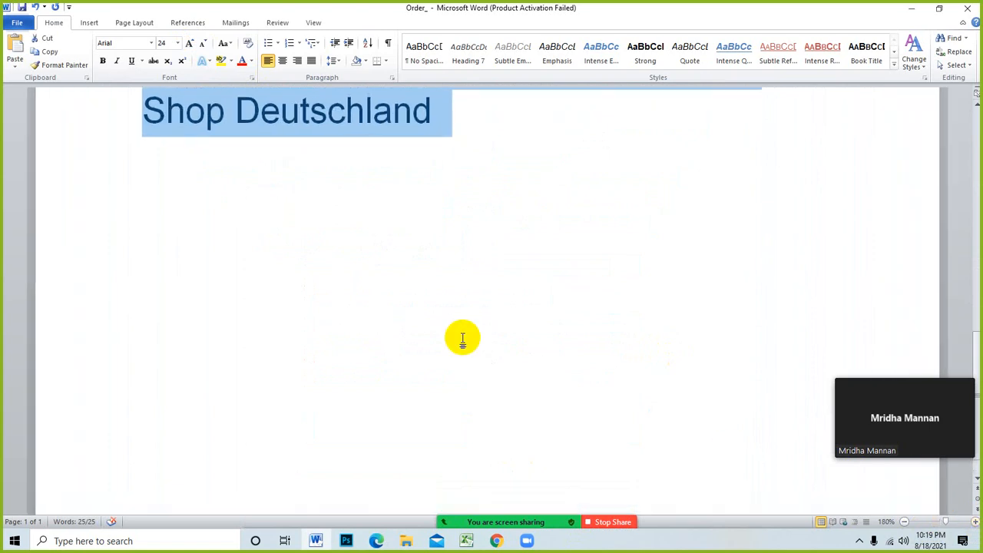
{"action": "scroll", "coordinate": [450, 330], "scroll_direction": "up", "scroll_amount": 5}
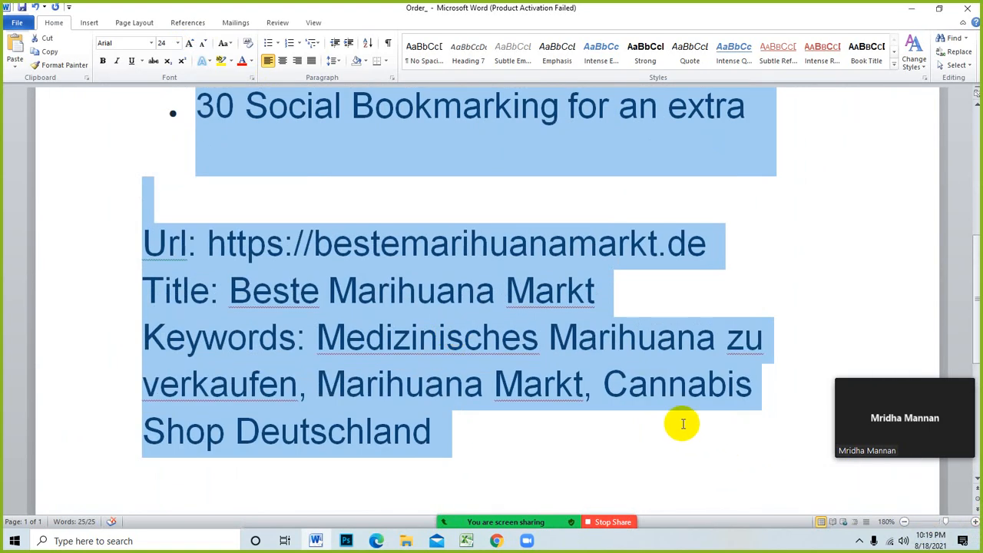
Step: Shrink the selected text back to 20 pt and deselect it
{"action": "left_click", "coordinate": [203, 45]}
{"action": "left_click", "coordinate": [203, 44]}
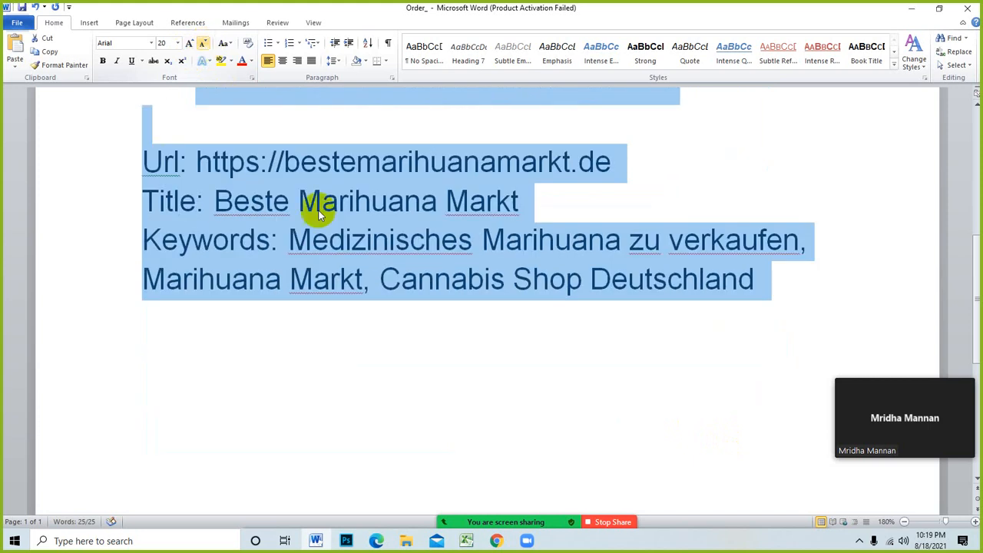
{"action": "scroll", "coordinate": [417, 300], "scroll_direction": "up", "scroll_amount": 3}
{"action": "left_click", "coordinate": [223, 270]}
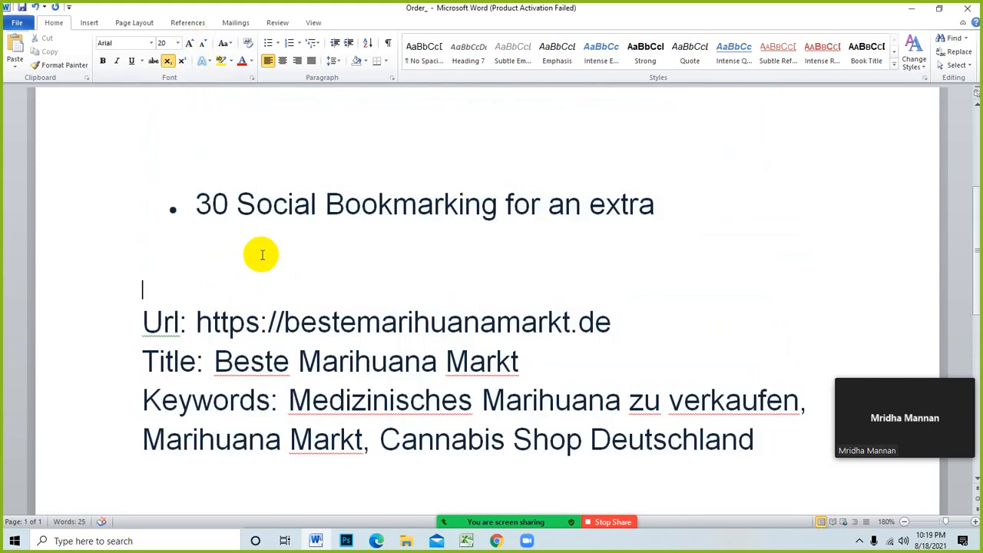
{"action": "scroll", "coordinate": [259, 253], "scroll_direction": "up", "scroll_amount": 3}
{"action": "scroll", "coordinate": [230, 276], "scroll_direction": "up", "scroll_amount": 1}
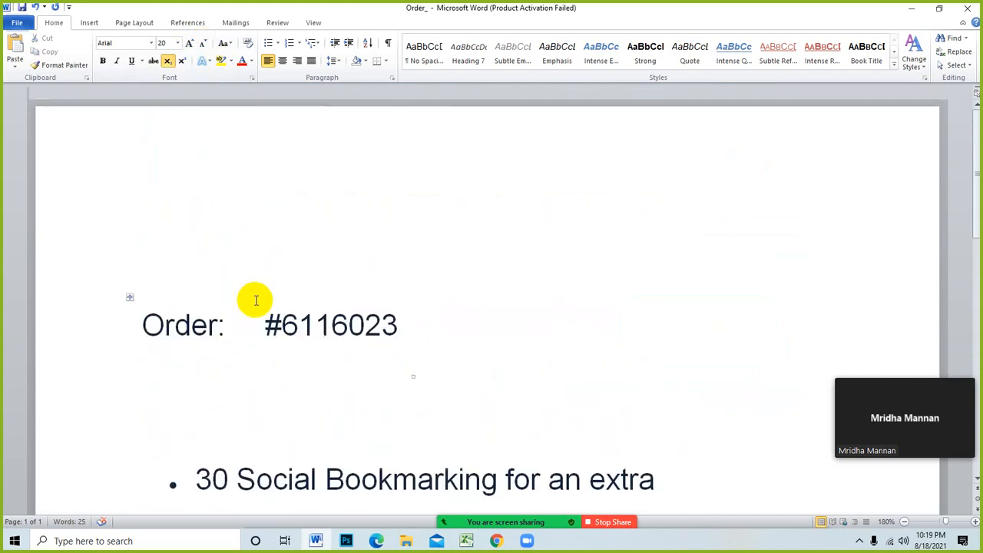
{"action": "scroll", "coordinate": [257, 295], "scroll_direction": "down", "scroll_amount": 4}
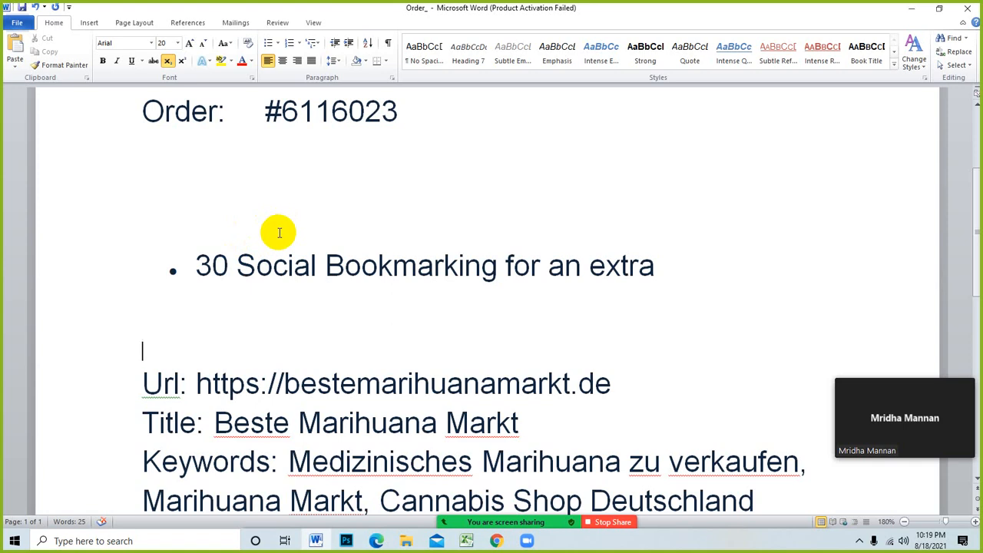
{"action": "scroll", "coordinate": [250, 265], "scroll_direction": "down", "scroll_amount": 1}
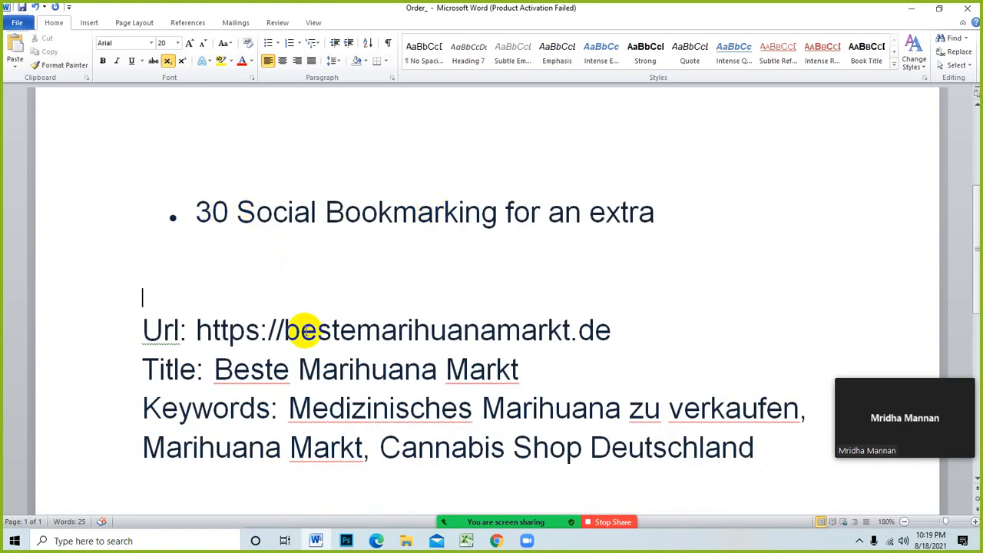
{"action": "scroll", "coordinate": [265, 348], "scroll_direction": "down", "scroll_amount": 1}
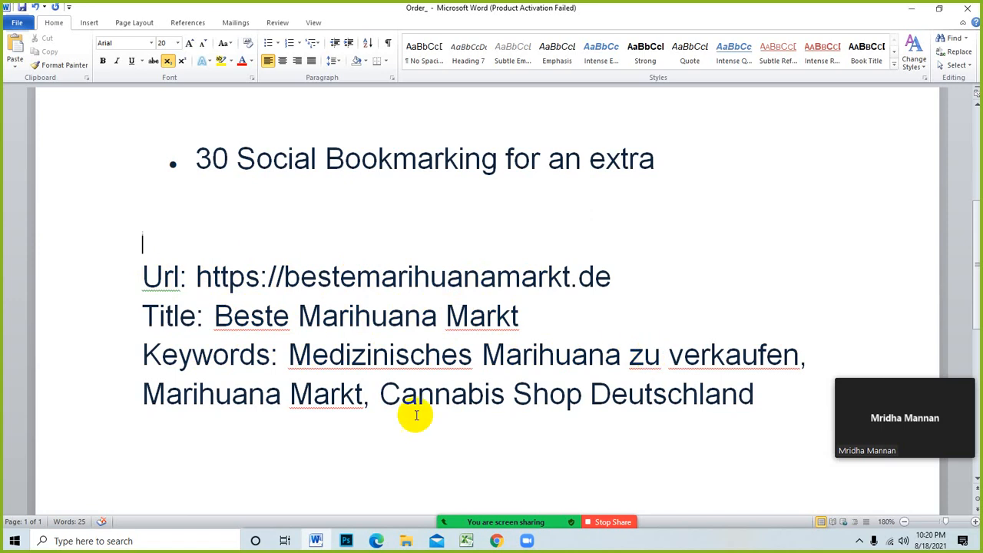
{"action": "scroll", "coordinate": [305, 419], "scroll_direction": "down", "scroll_amount": 5}
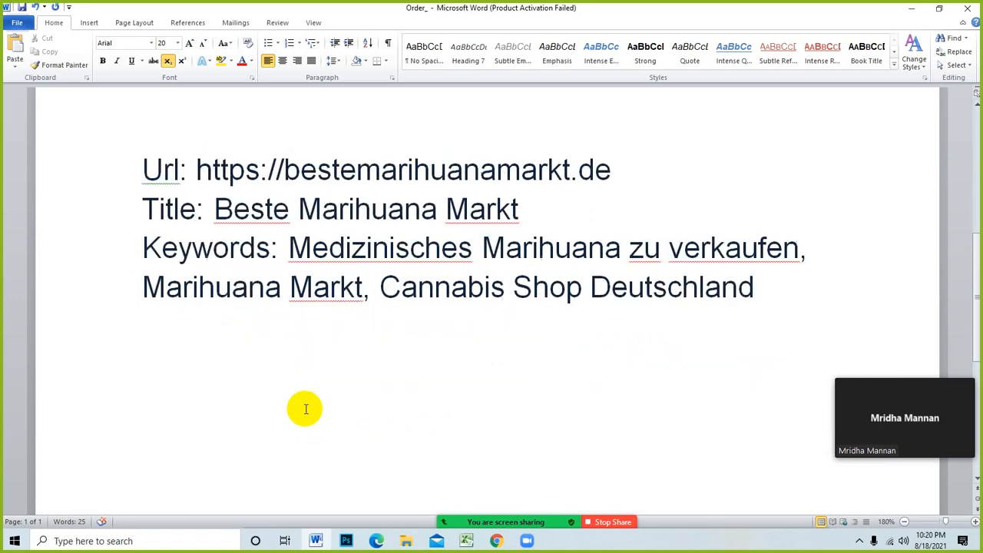
{"action": "scroll", "coordinate": [305, 406], "scroll_direction": "up", "scroll_amount": 4}
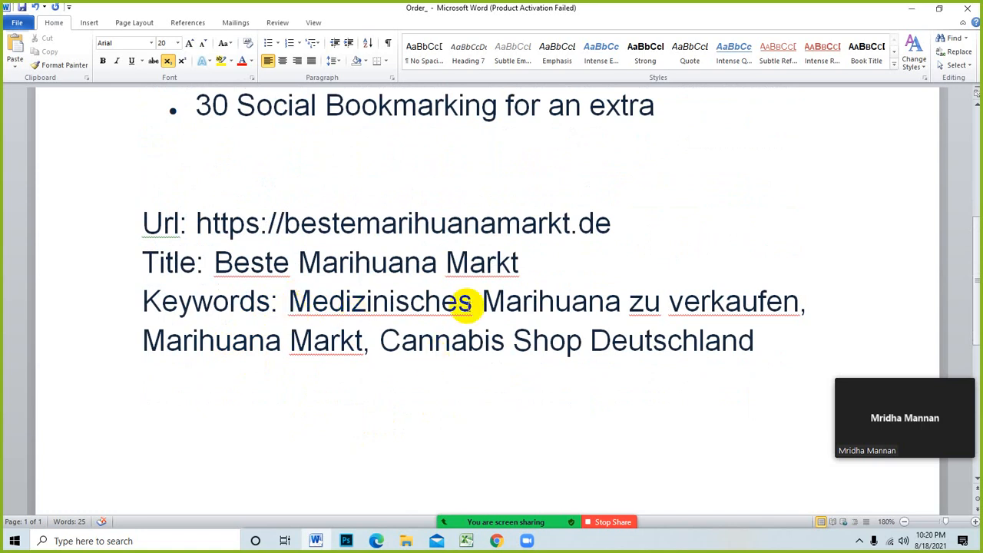
{"action": "left_click_drag", "start_coordinate": [799, 308], "coordinate": [304, 303]}
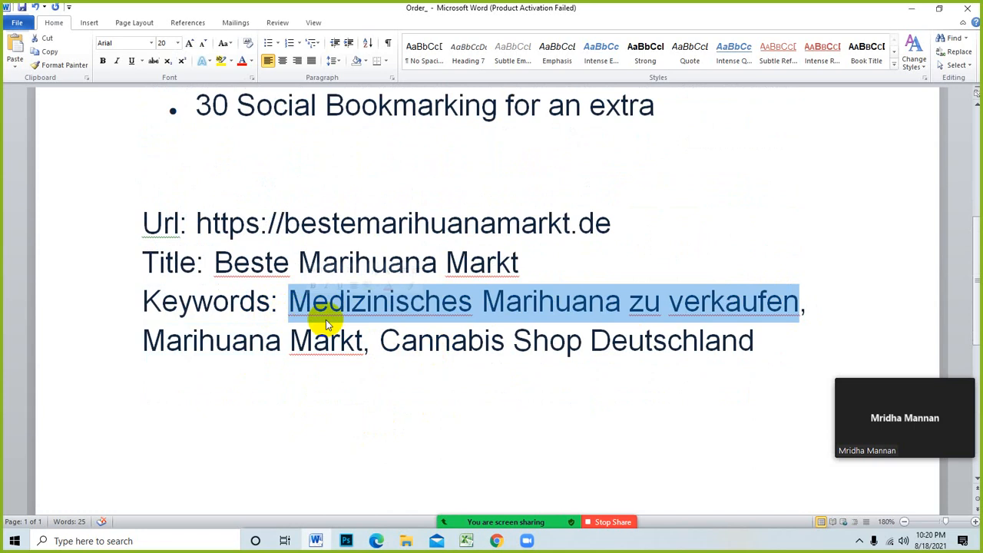
{"action": "left_click", "coordinate": [363, 338]}
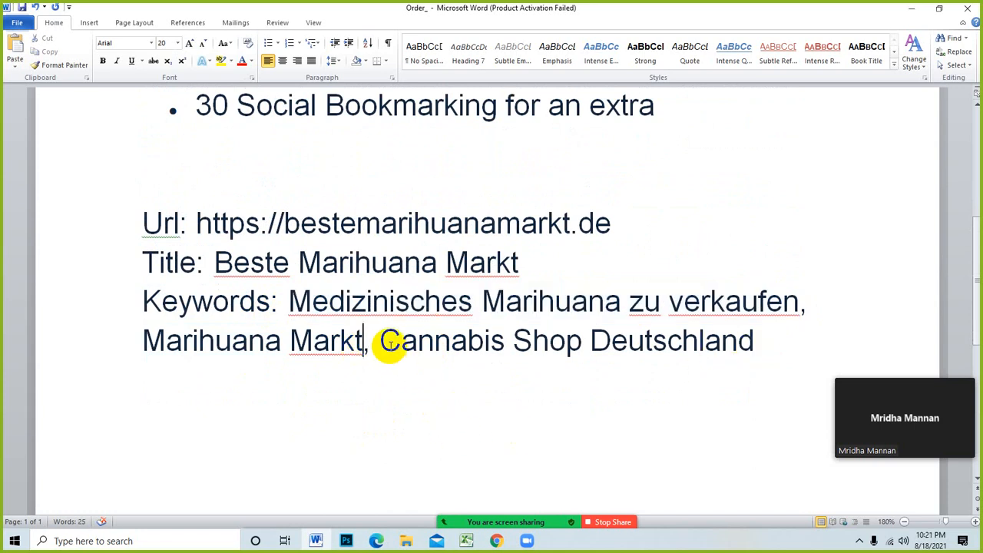
{"action": "left_click", "coordinate": [764, 336]}
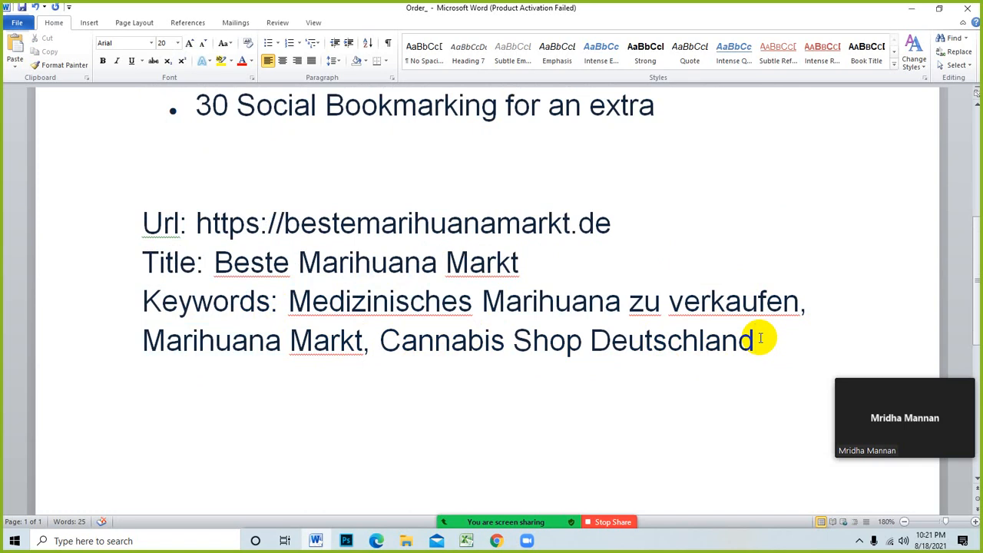
{"action": "scroll", "coordinate": [758, 336], "scroll_direction": "up", "scroll_amount": 5}
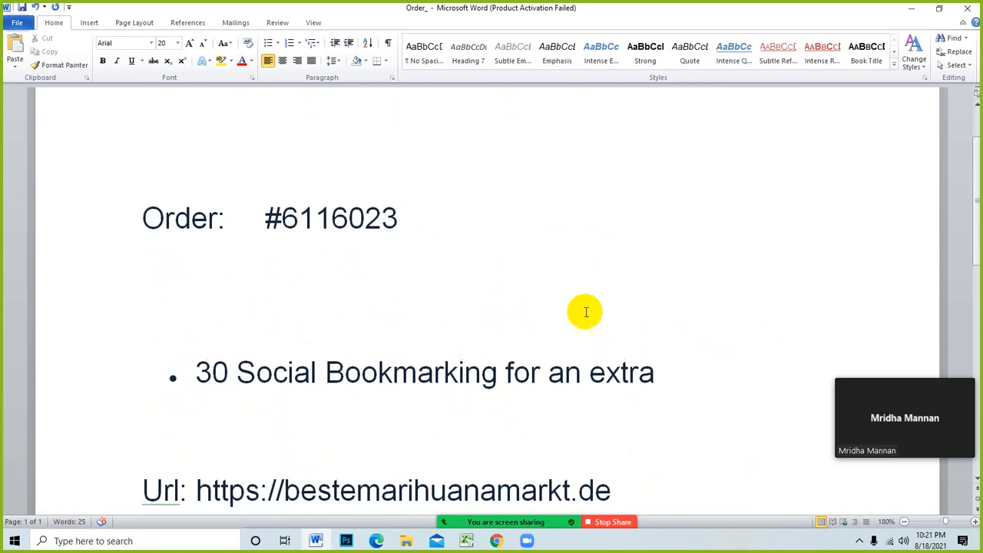
{"action": "left_click", "coordinate": [155, 209]}
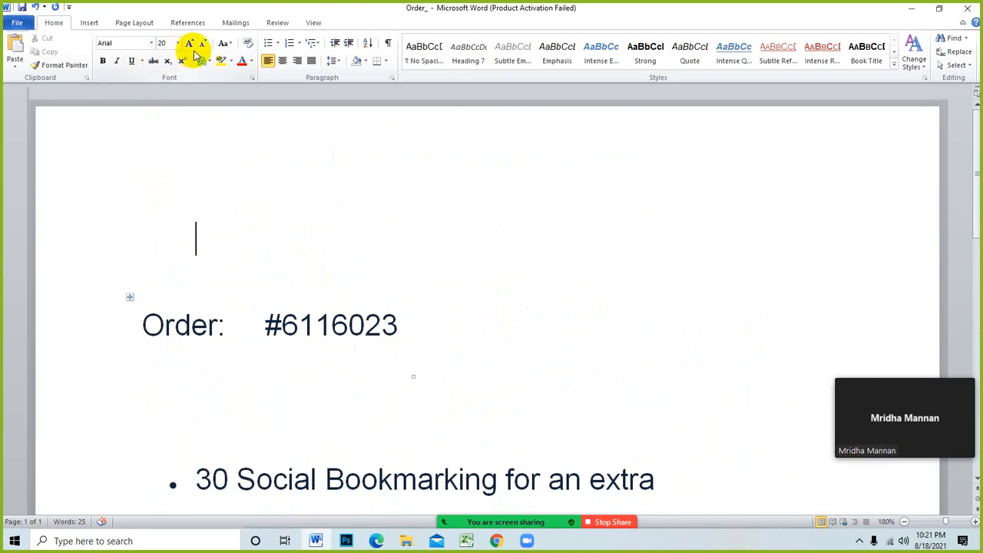
Step: Enter the first two numbered items, 'Your website url' and 'Title'
{"action": "type", "text": "I"}
{"action": "key", "text": "BackSpace"}
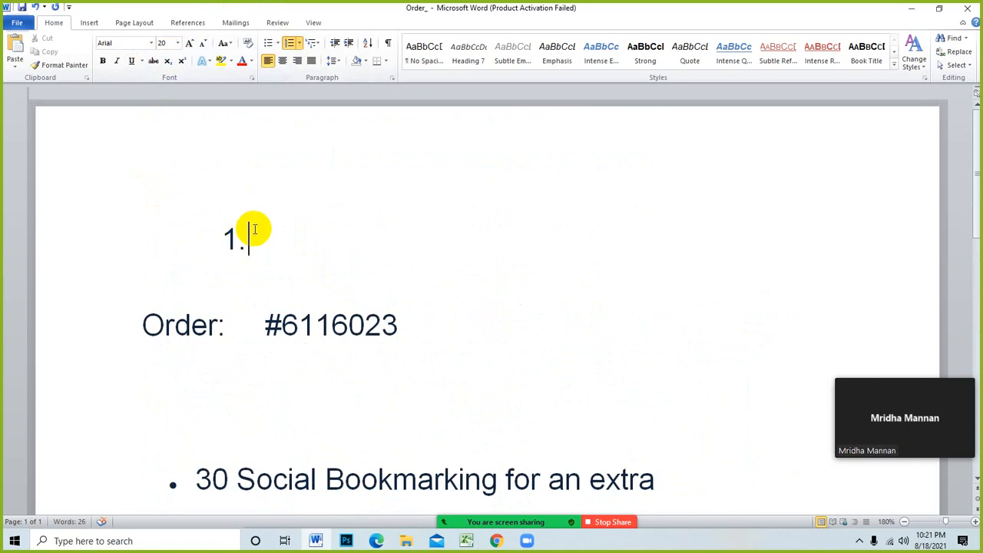
{"action": "type", "text": "Your websi"}
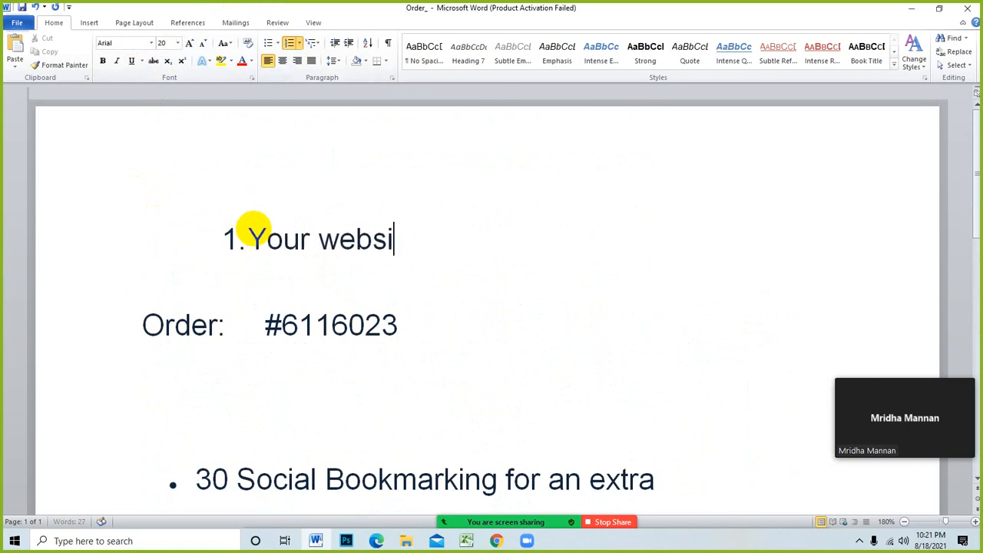
{"action": "type", "text": "te url"}
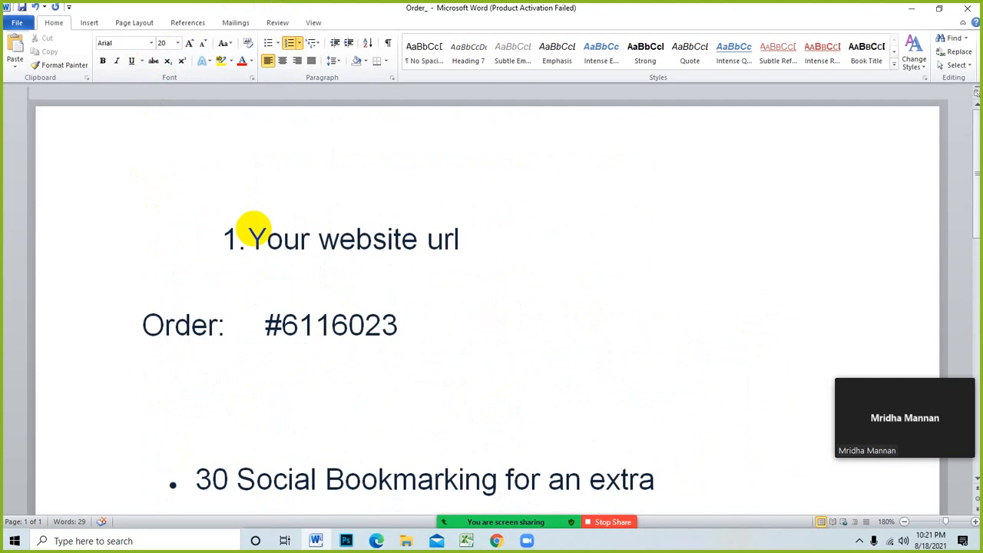
{"action": "key", "text": "Return"}
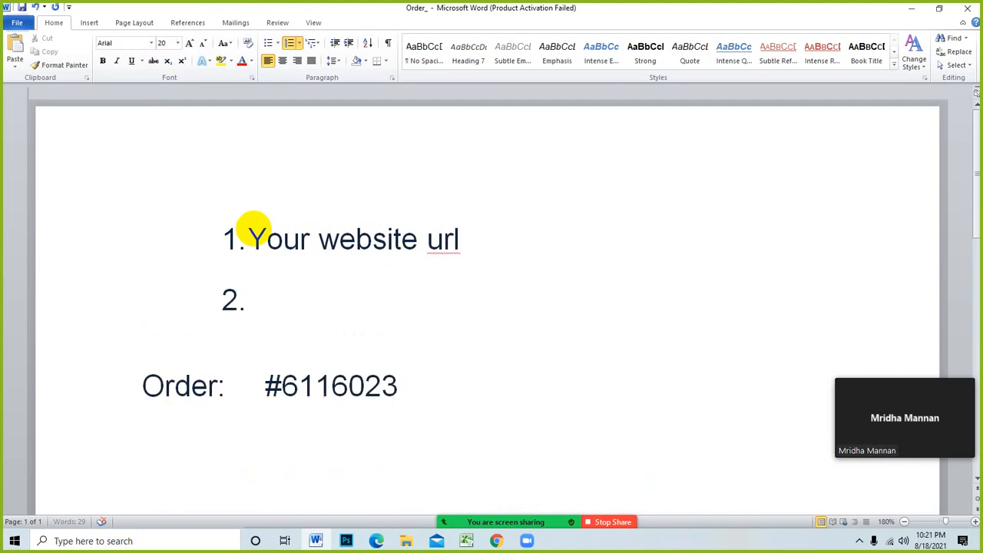
{"action": "type", "text": "Title"}
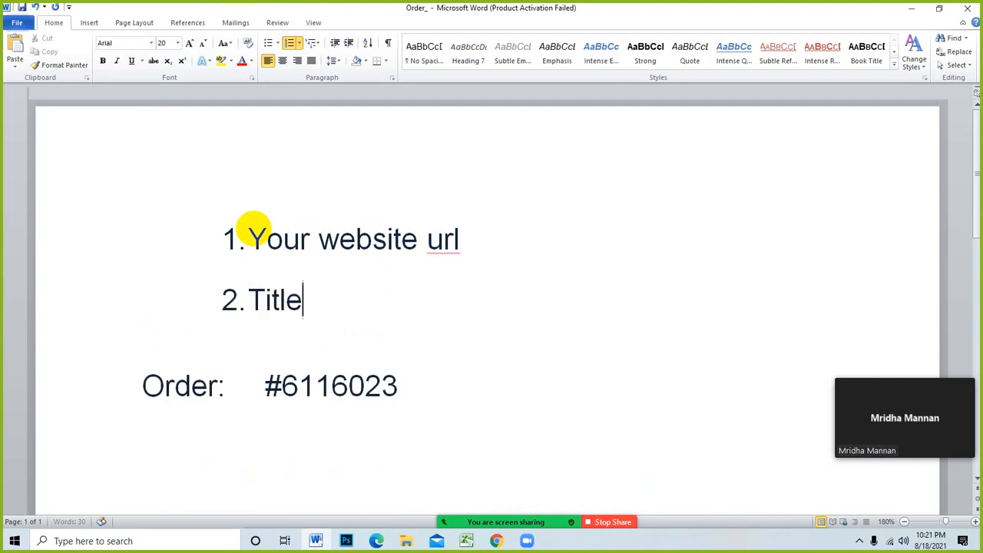
{"action": "key", "text": "Return"}
Step: Add 'Keywords', 'Short Description' and 'Logo/ Banner' as items 3 to 5
{"action": "type", "text": "Keywor"}
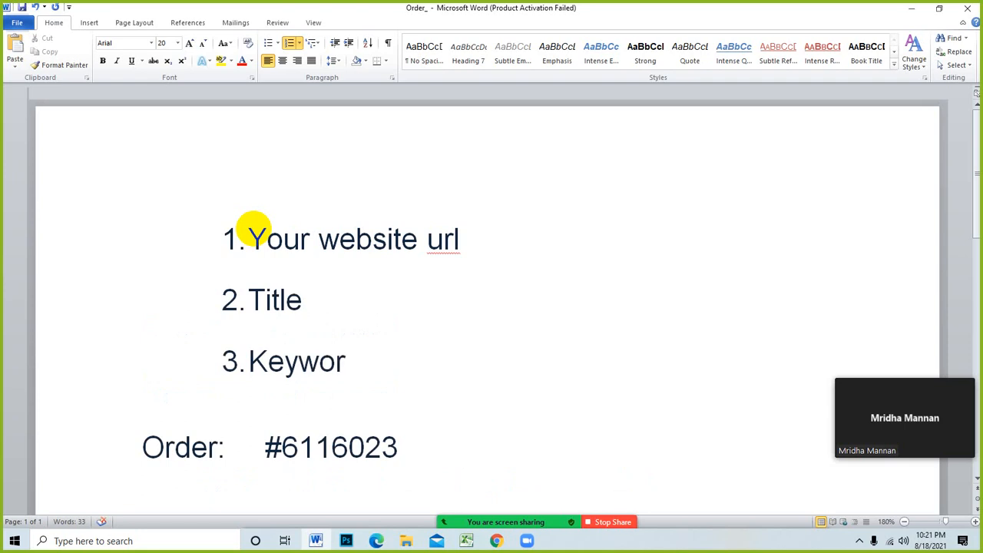
{"action": "type", "text": "ds"}
{"action": "key", "text": "Return"}
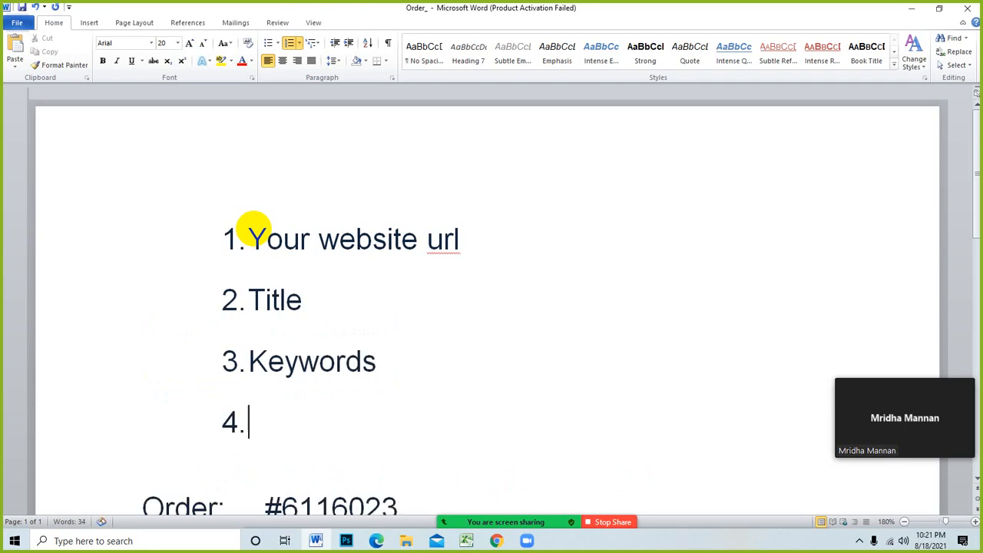
{"action": "type", "text": "Short "}
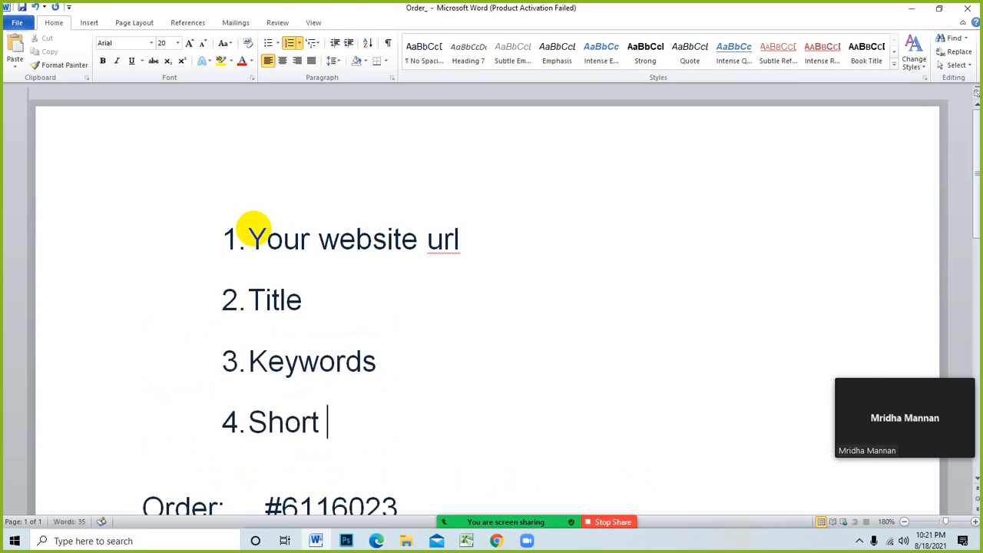
{"action": "type", "text": "Description"}
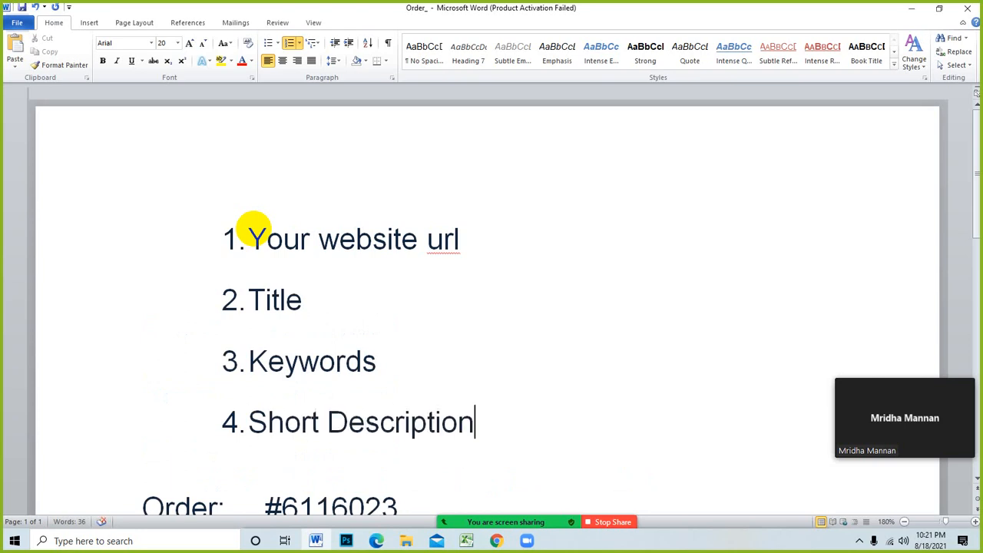
{"action": "key", "text": "Return"}
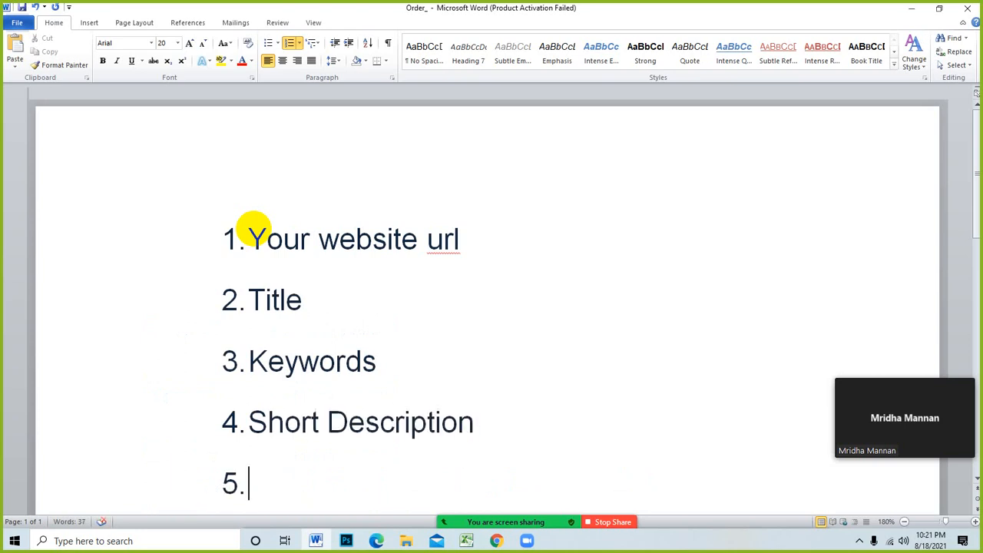
{"action": "type", "text": "Logo"}
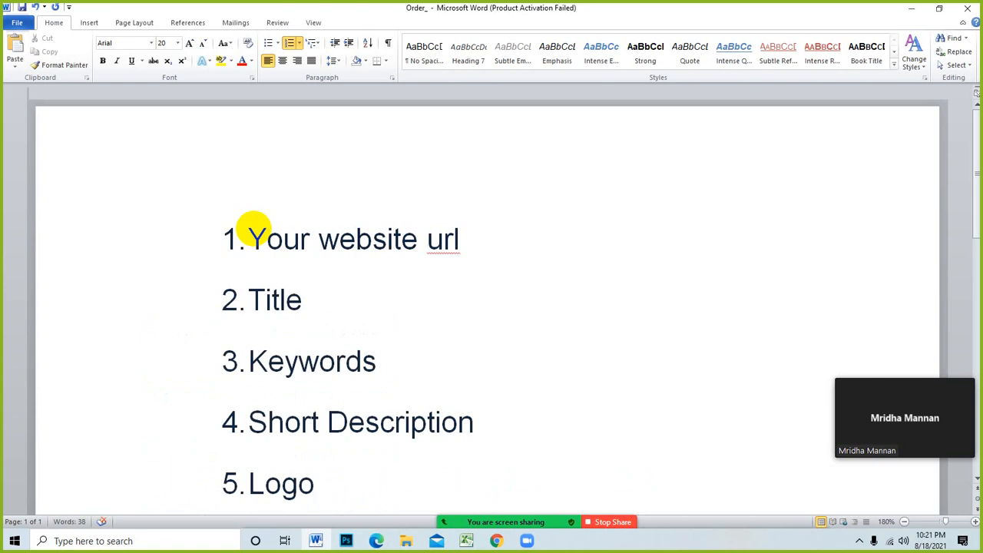
{"action": "type", "text": "/ Banner"}
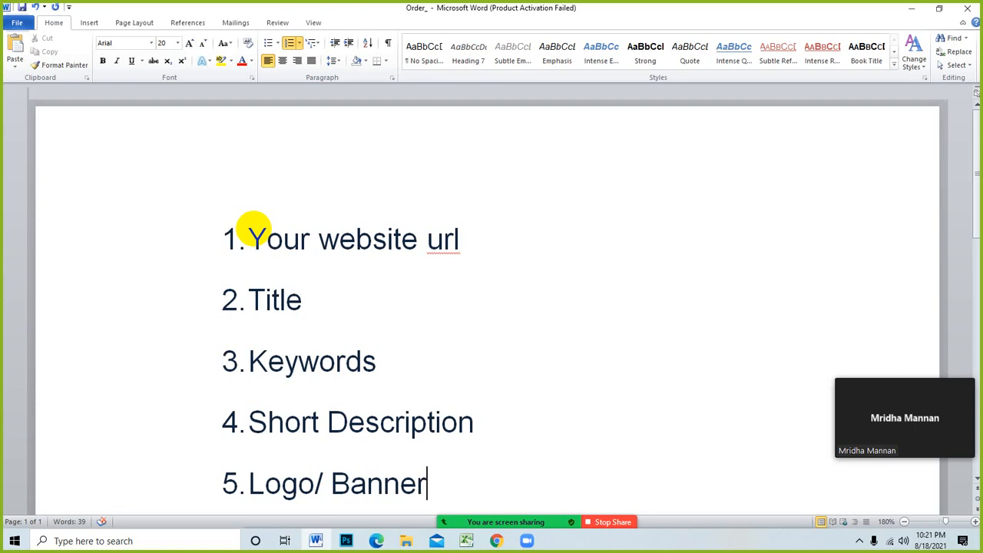
{"action": "scroll", "coordinate": [213, 204], "scroll_direction": "down", "scroll_amount": 5}
{"action": "scroll", "coordinate": [295, 209], "scroll_direction": "down", "scroll_amount": 8}
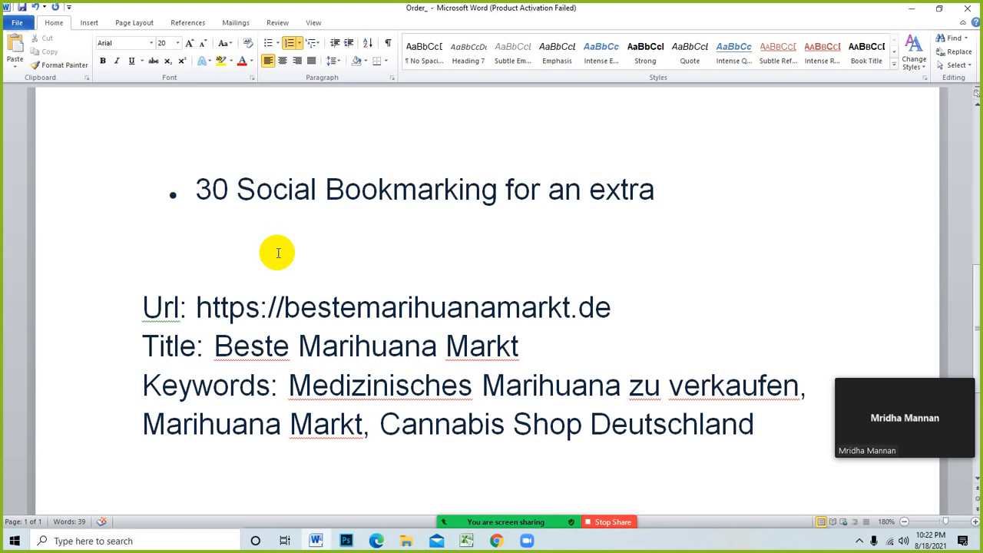
{"action": "scroll", "coordinate": [278, 253], "scroll_direction": "up", "scroll_amount": 5}
{"action": "scroll", "coordinate": [280, 255], "scroll_direction": "down", "scroll_amount": 5}
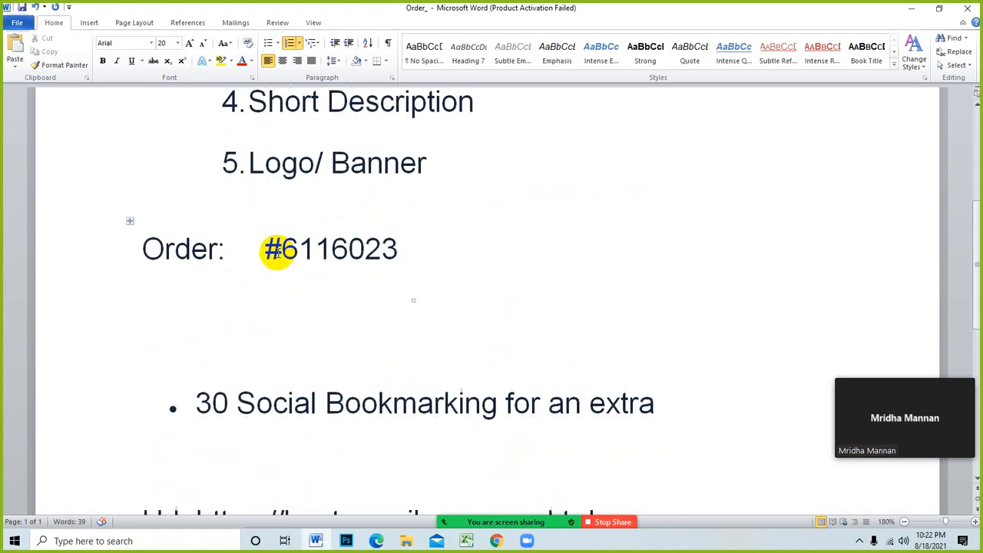
{"action": "left_click_drag", "start_coordinate": [199, 306], "coordinate": [599, 304]}
{"action": "key", "text": "ctrl+c"}
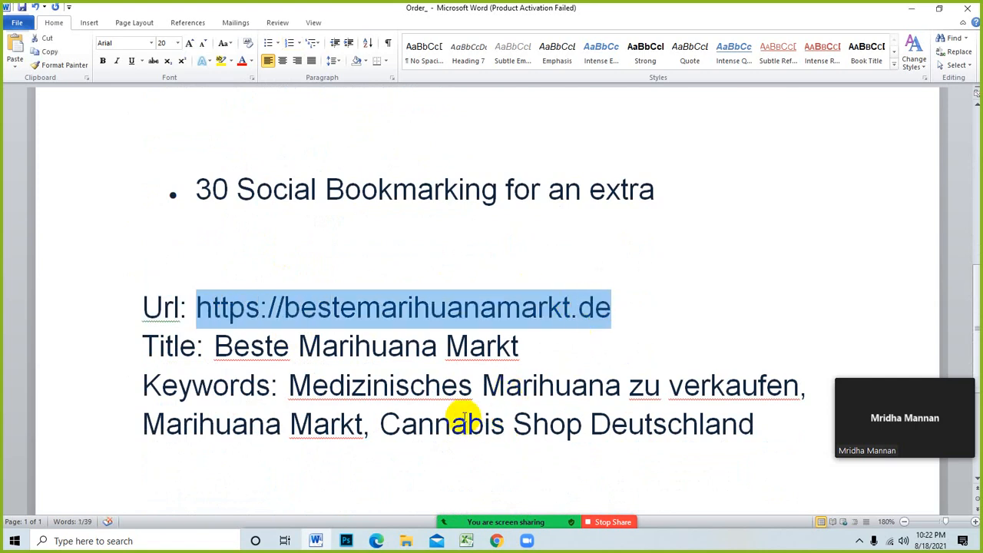
{"action": "left_click", "coordinate": [497, 541]}
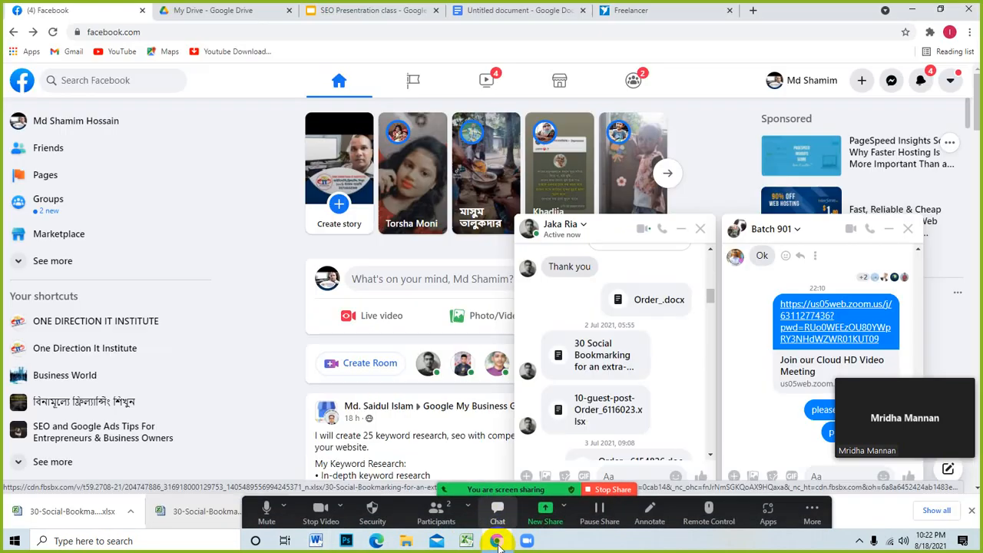
Step: Load bestemarihuanamarkt.de in a new tab, dismiss translation, and decline the age check
{"action": "left_click", "coordinate": [753, 12]}
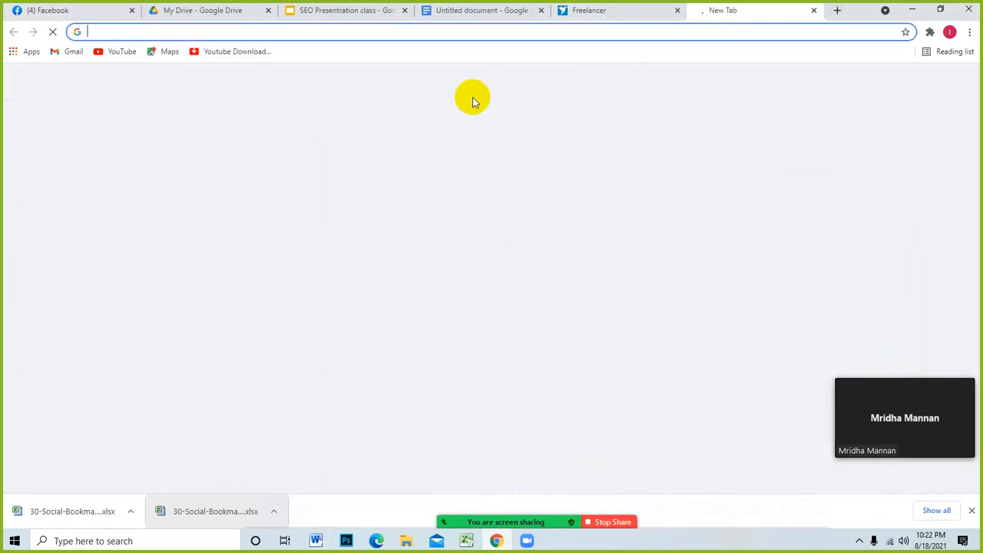
{"action": "key", "text": "ctrl+v"}
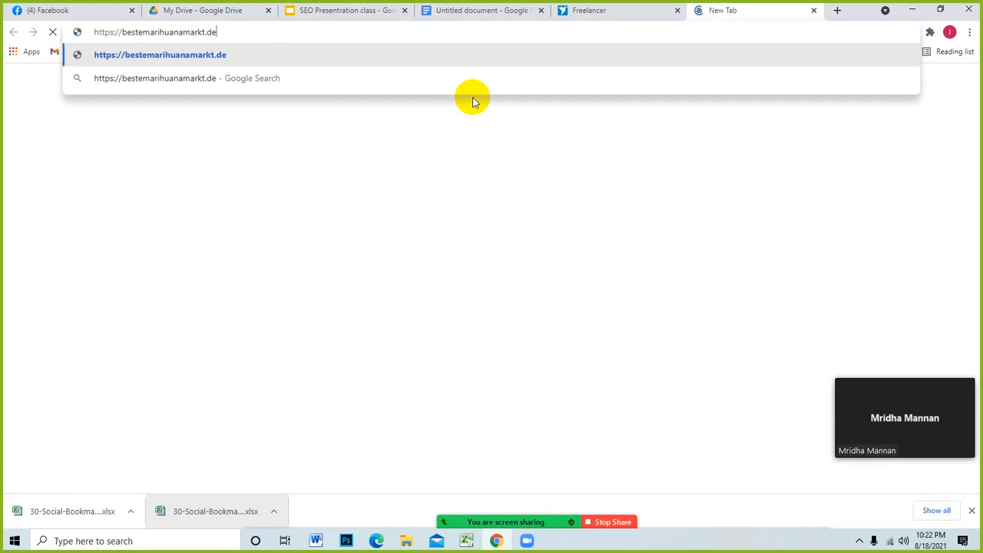
{"action": "key", "text": "Return"}
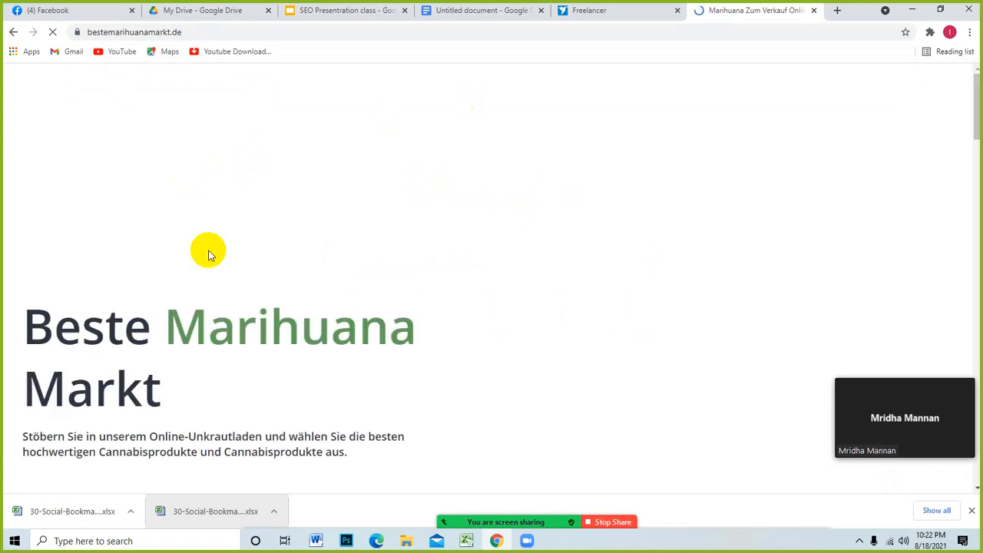
{"action": "scroll", "coordinate": [254, 277], "scroll_direction": "down", "scroll_amount": 3}
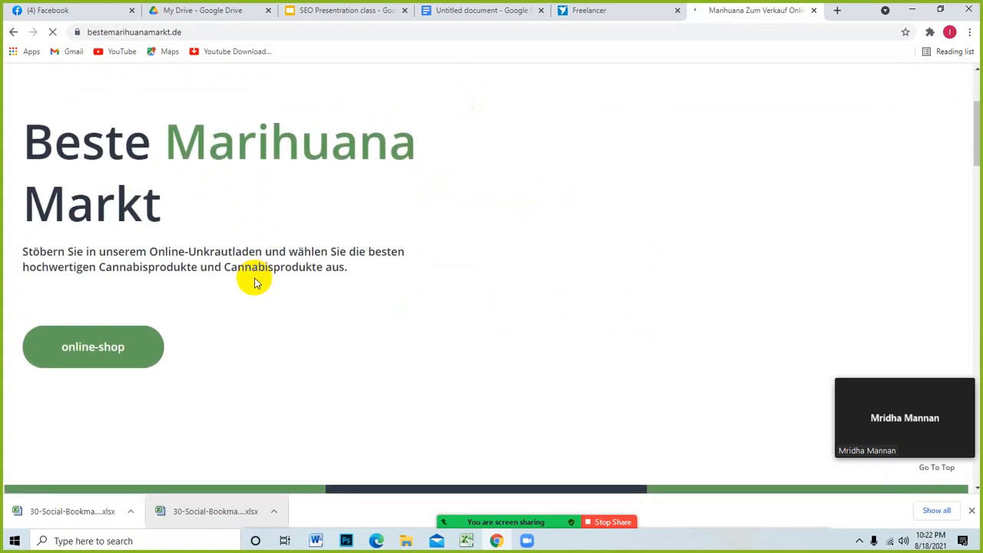
{"action": "scroll", "coordinate": [256, 283], "scroll_direction": "down", "scroll_amount": 2}
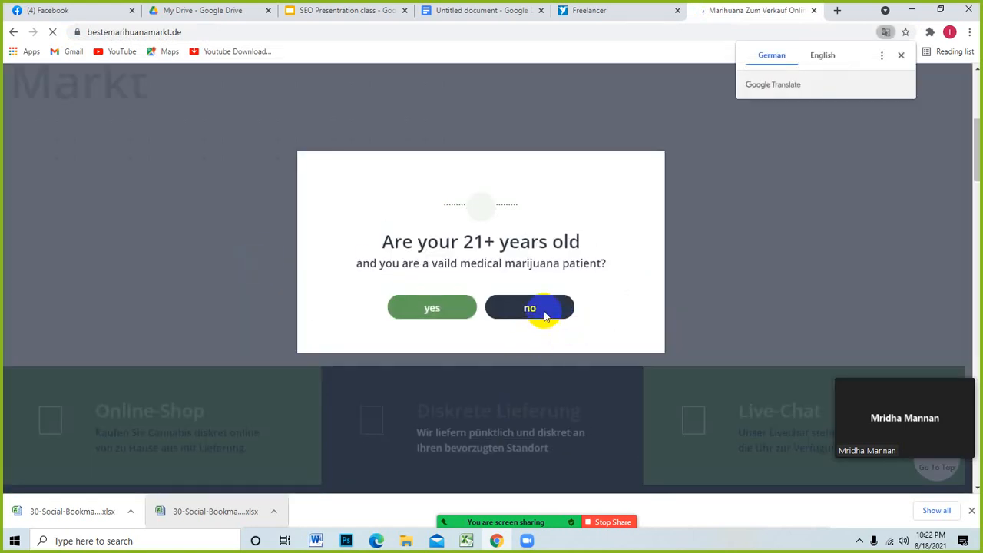
{"action": "left_click", "coordinate": [544, 311]}
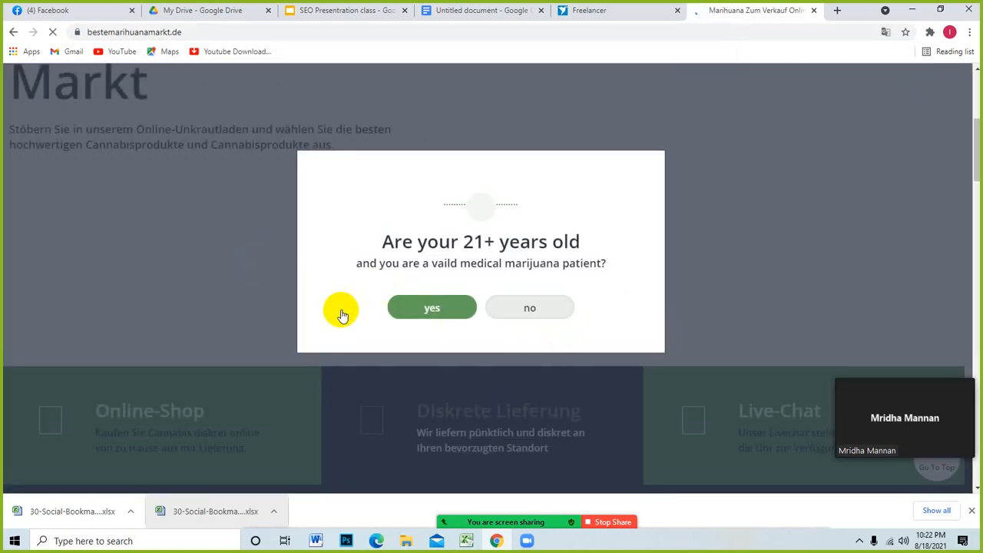
{"action": "left_click", "coordinate": [530, 312]}
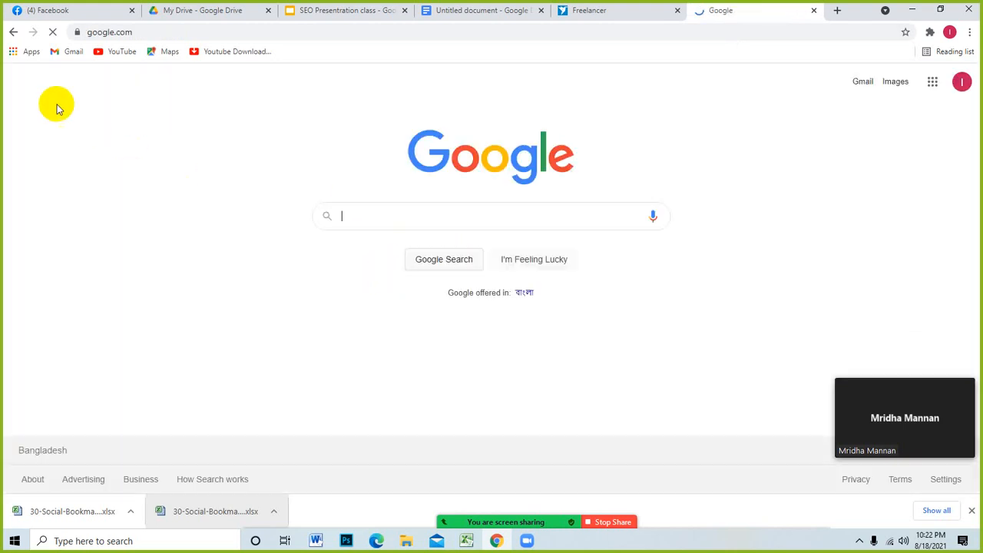
Step: Paste bestemarihuanamarkt.de into the address bar again and reload the site
{"action": "left_click", "coordinate": [180, 31]}
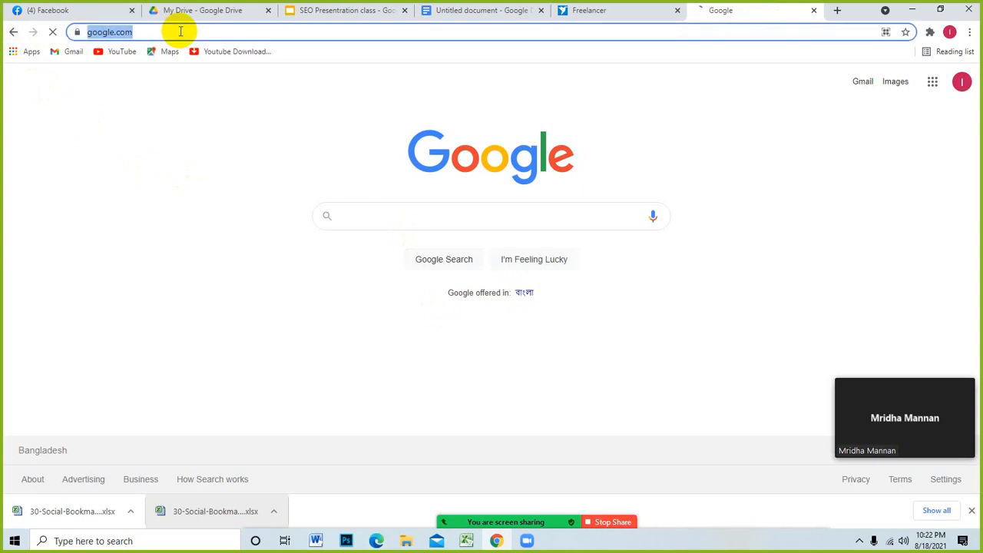
{"action": "type", "text": "https://bestemarihuanamarkt.de/"}
{"action": "key", "text": "Return"}
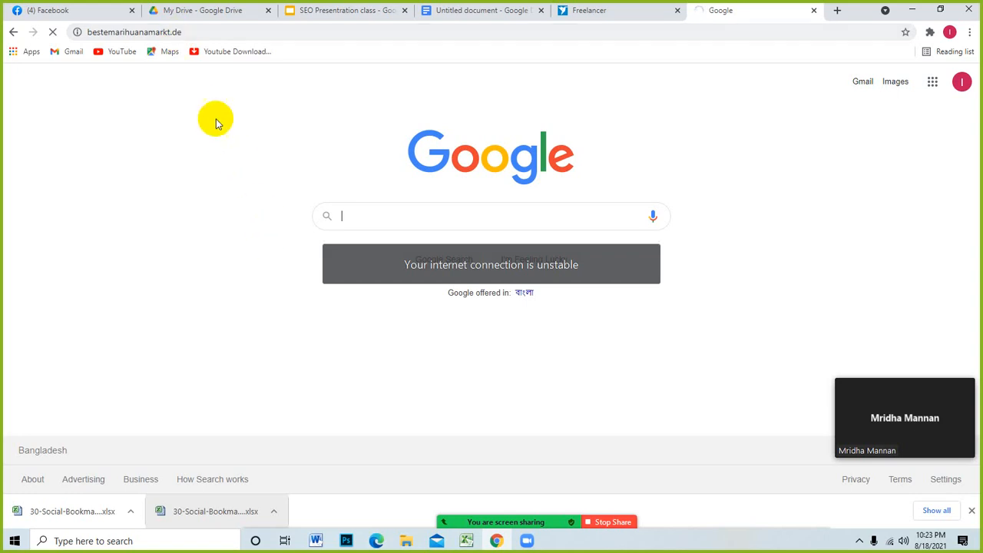
{"action": "left_click", "coordinate": [203, 32]}
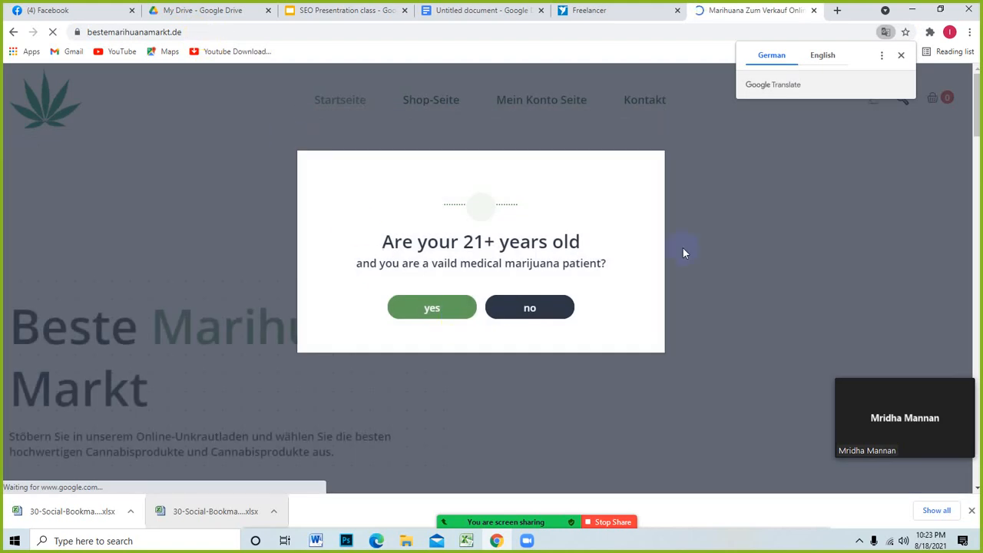
Step: Confirm being over 21, then scroll the homepage down and back to the logo header
{"action": "left_click", "coordinate": [448, 310]}
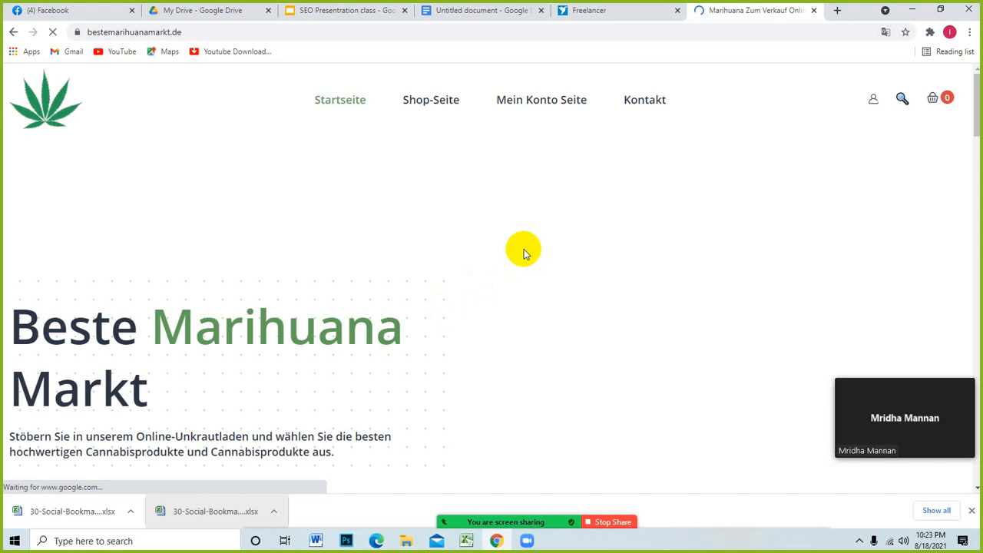
{"action": "scroll", "coordinate": [512, 230], "scroll_direction": "down", "scroll_amount": 2}
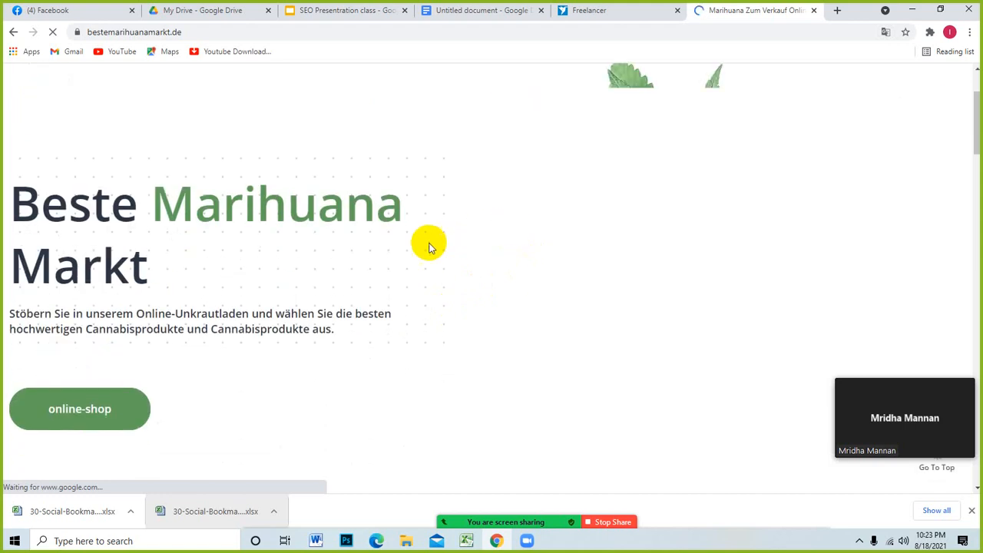
{"action": "scroll", "coordinate": [426, 246], "scroll_direction": "down", "scroll_amount": 3}
{"action": "scroll", "coordinate": [424, 250], "scroll_direction": "down", "scroll_amount": 1}
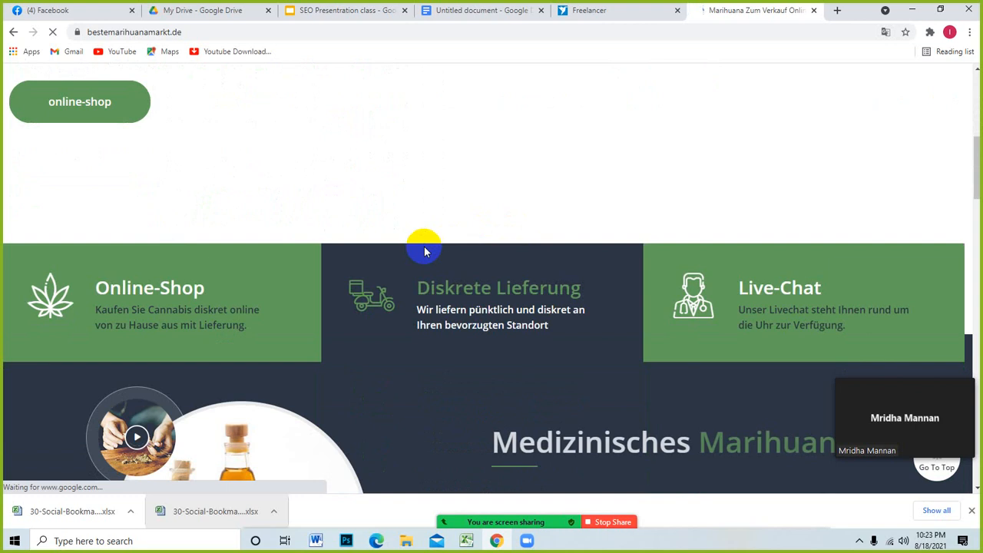
{"action": "scroll", "coordinate": [424, 250], "scroll_direction": "down", "scroll_amount": 2}
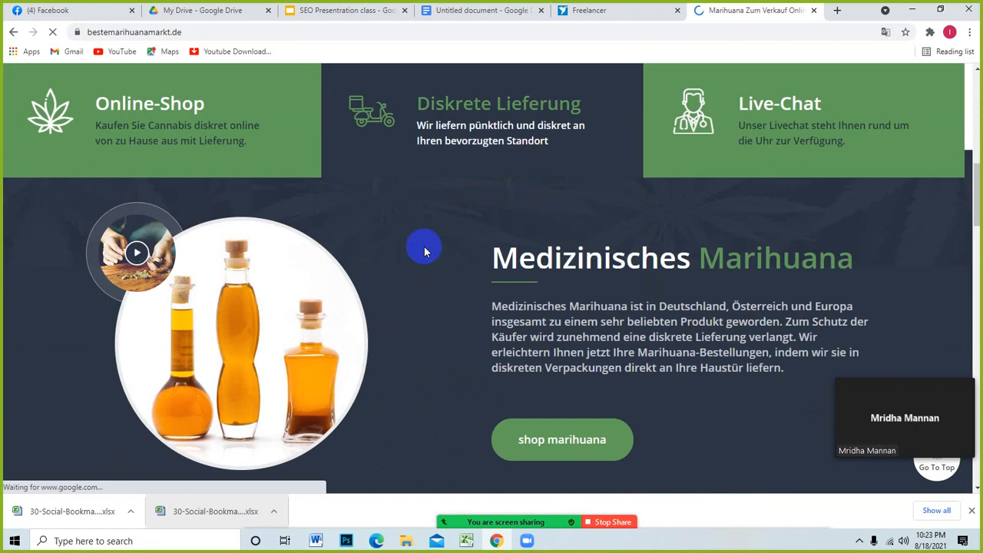
{"action": "scroll", "coordinate": [424, 249], "scroll_direction": "up", "scroll_amount": 5}
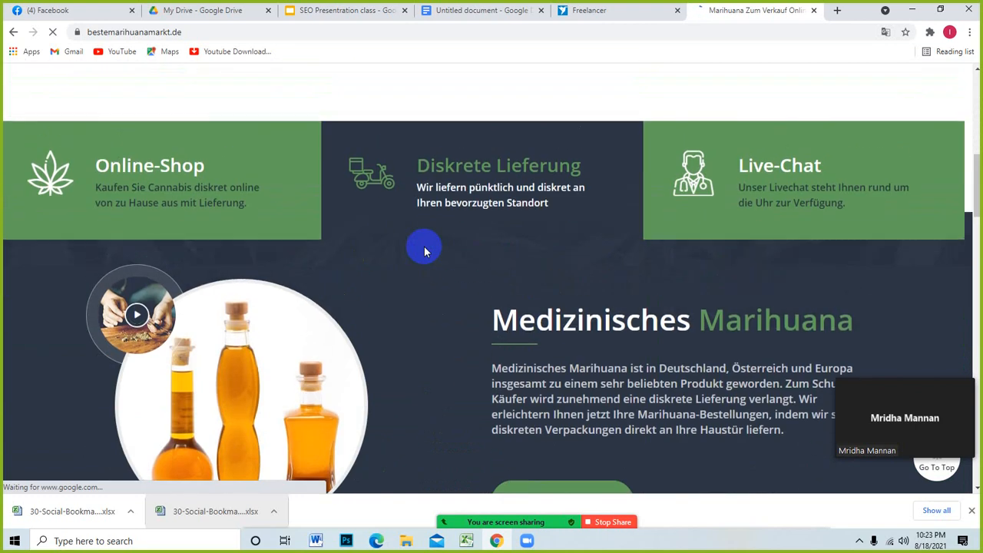
{"action": "scroll", "coordinate": [424, 250], "scroll_direction": "up", "scroll_amount": 3}
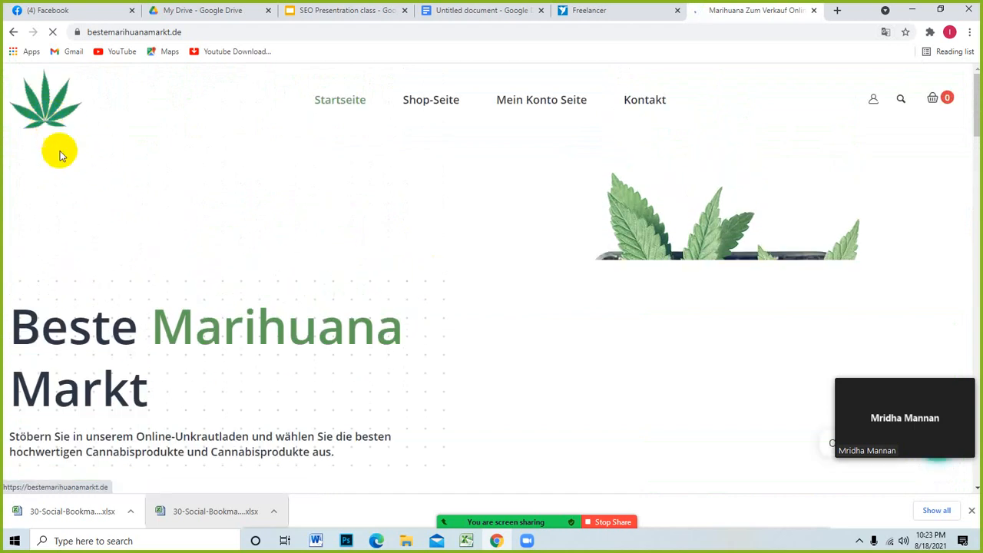
Step: Choose 'Save image as...' for the site's cannabis-leaf logo
{"action": "right_click", "coordinate": [45, 104]}
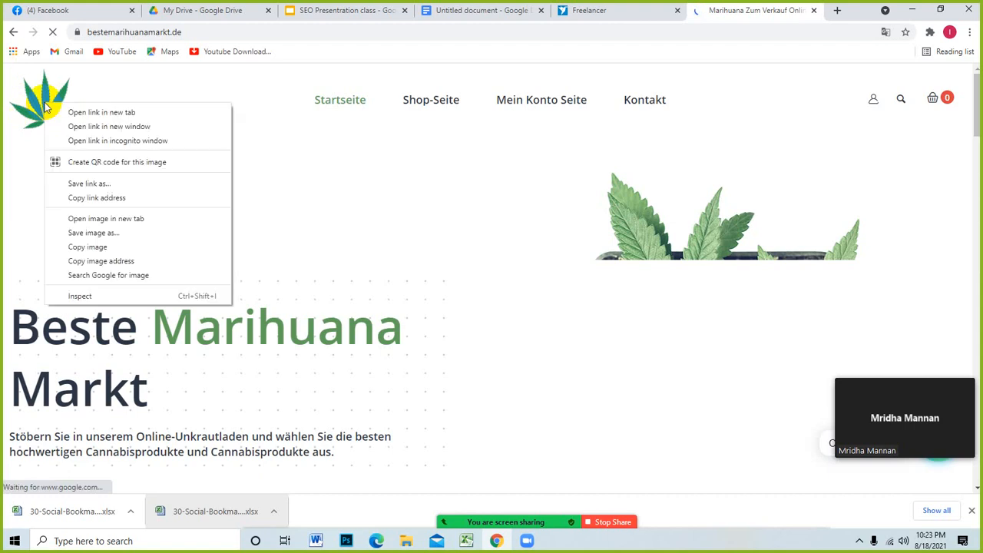
{"action": "left_click", "coordinate": [86, 232]}
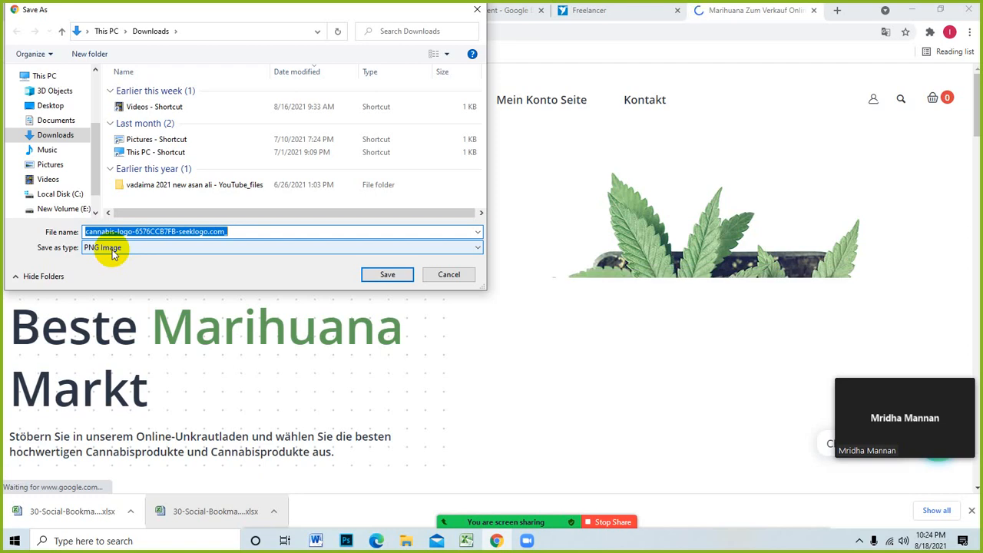
Step: Keep PNG Image as the file type for saving the logo
{"action": "left_click", "coordinate": [103, 252]}
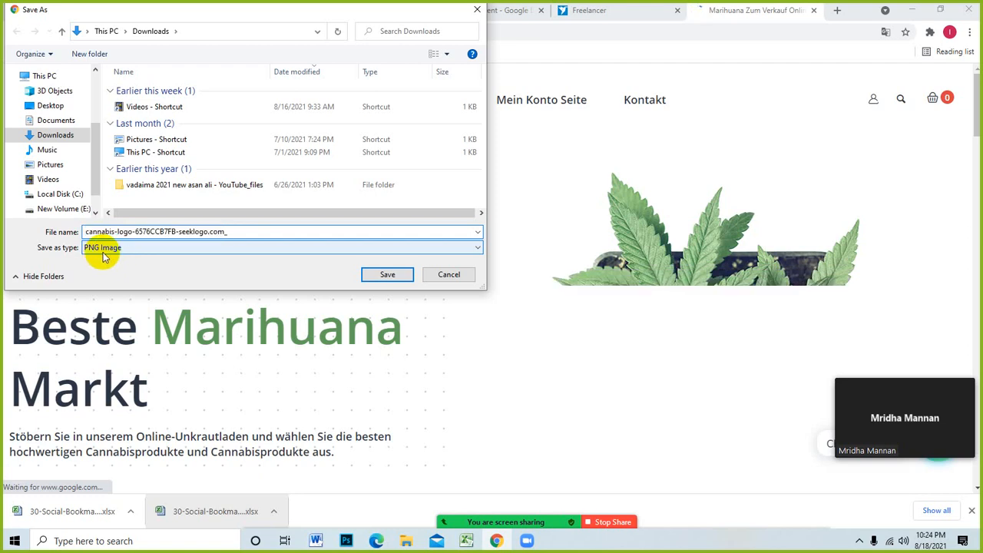
{"action": "left_click", "coordinate": [103, 253]}
{"action": "left_click", "coordinate": [105, 254]}
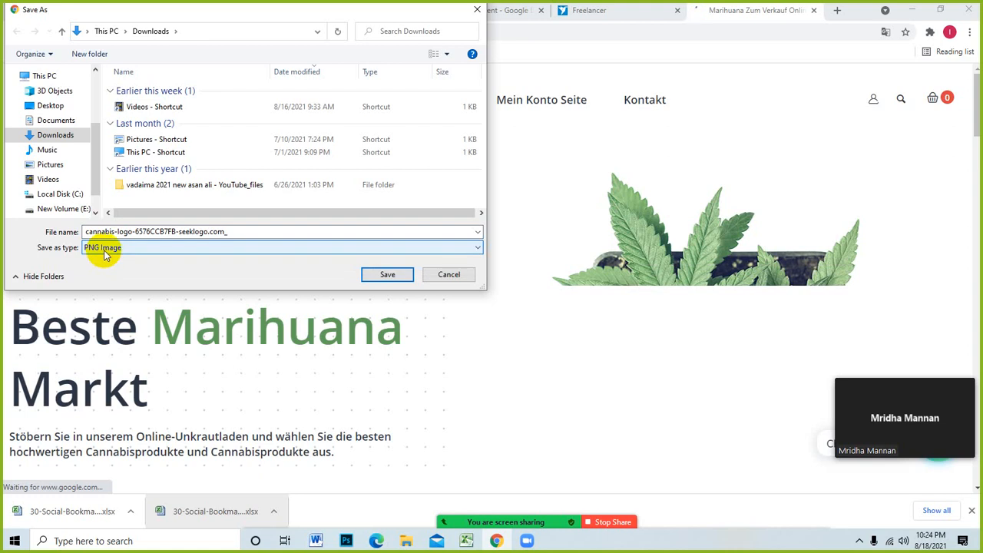
Step: Browse to the Desktop and create a new folder named Orde there
{"action": "left_click", "coordinate": [53, 112]}
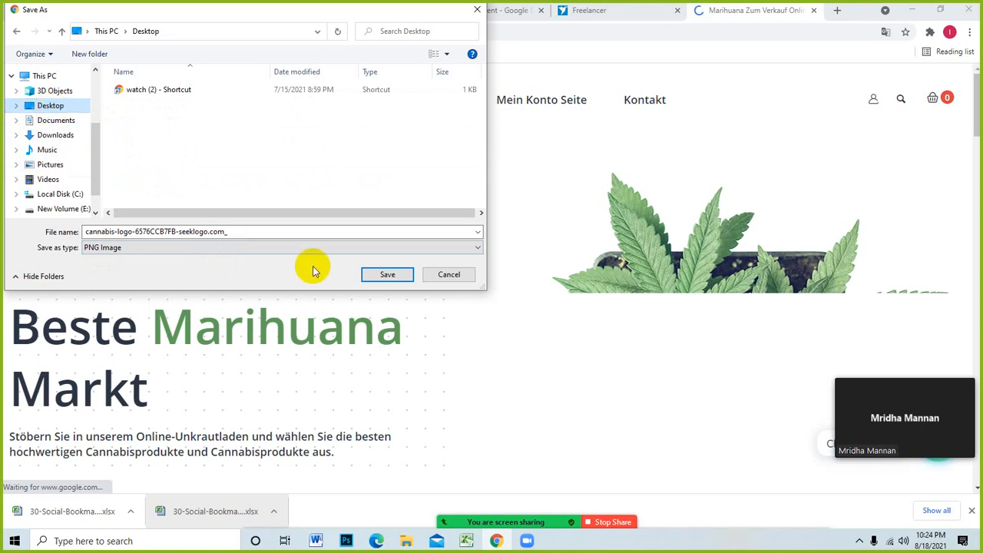
{"action": "left_click_drag", "start_coordinate": [97, 144], "coordinate": [97, 157]}
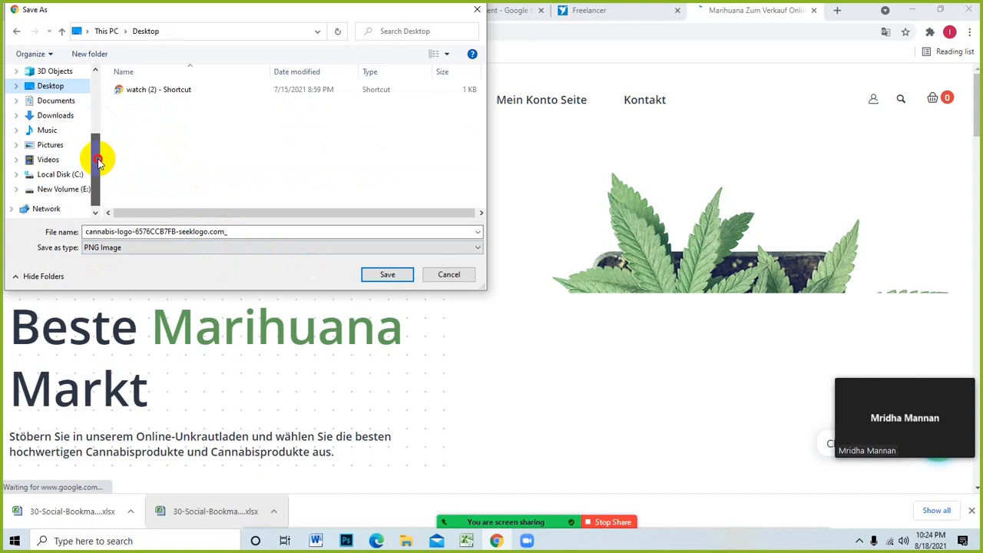
{"action": "left_click", "coordinate": [63, 190]}
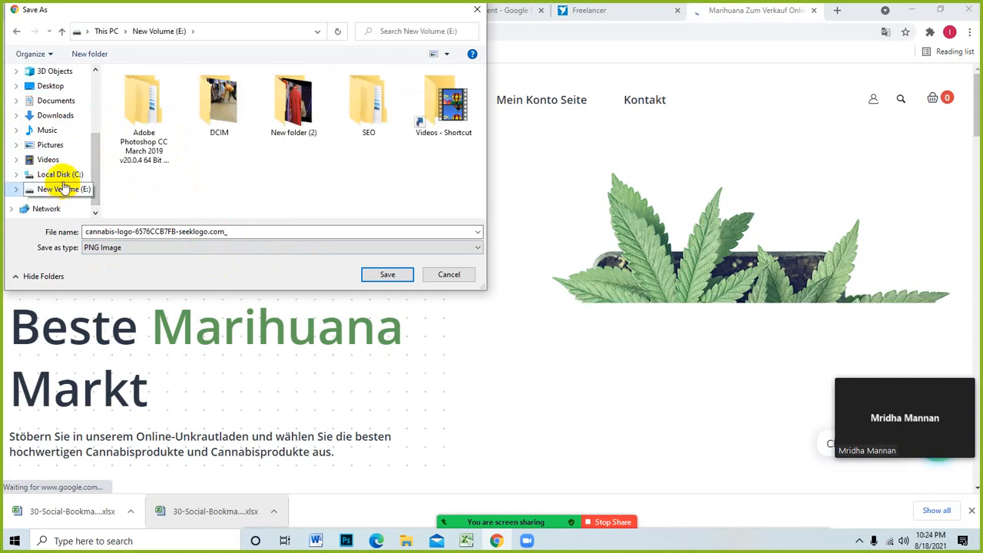
{"action": "left_click", "coordinate": [60, 87]}
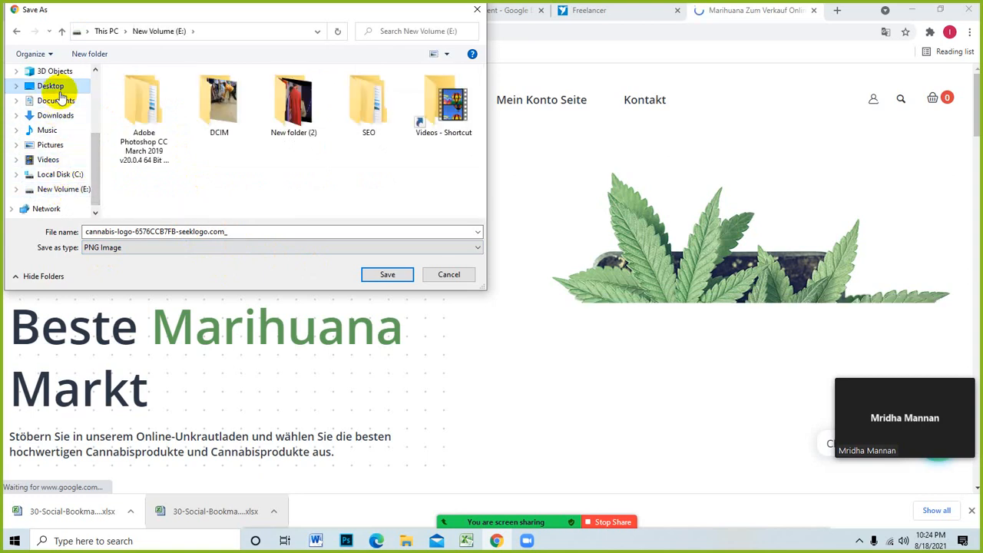
{"action": "left_click", "coordinate": [101, 55]}
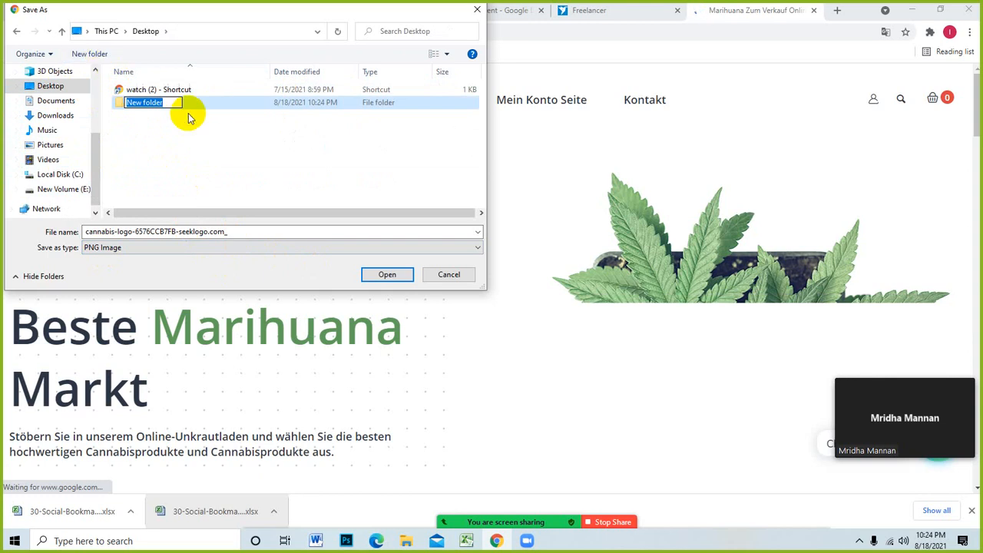
{"action": "type", "text": "c"}
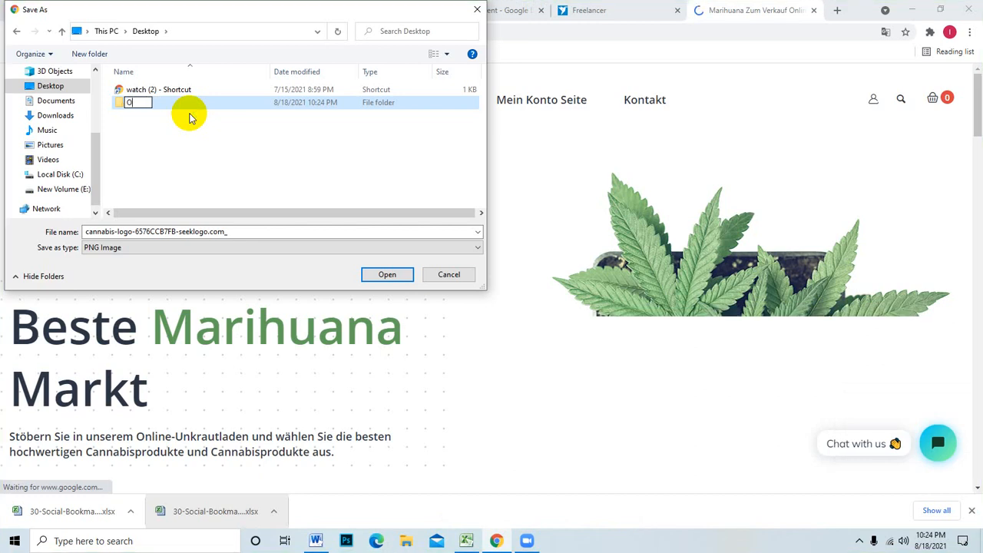
{"action": "type", "text": "e"}
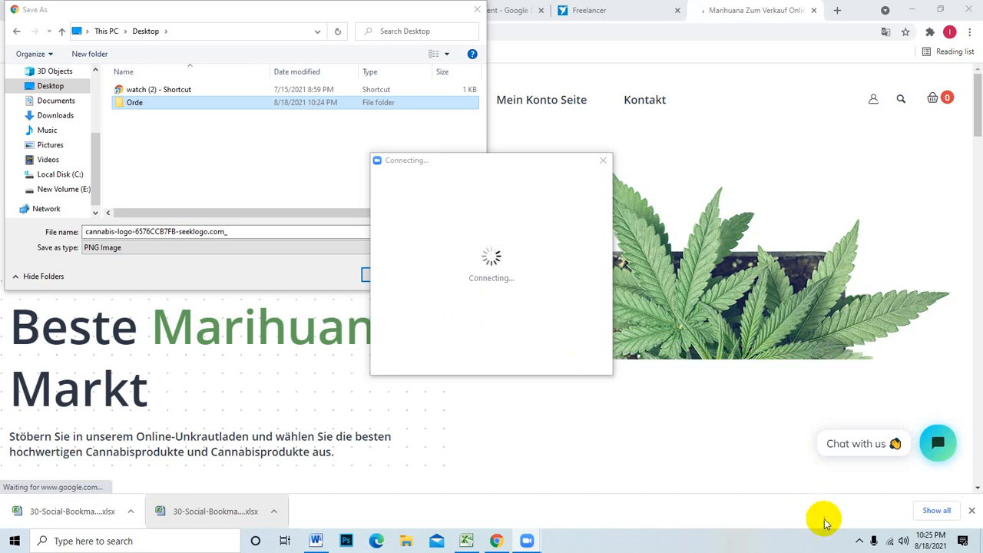
Step: Move the Zoom window out of the way and bring the Save As dialog back
{"action": "left_click", "coordinate": [859, 541]}
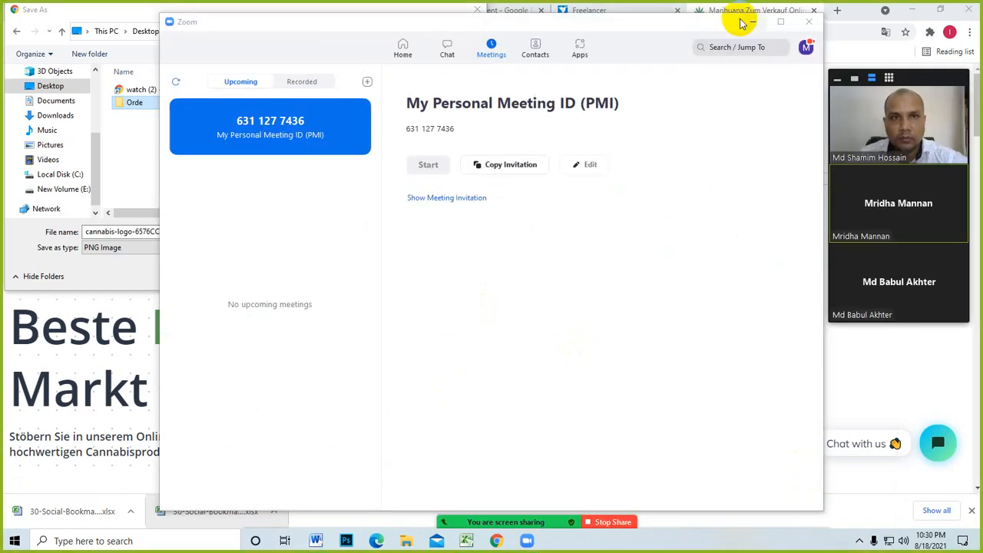
{"action": "left_click", "coordinate": [751, 23]}
{"action": "left_click", "coordinate": [838, 78]}
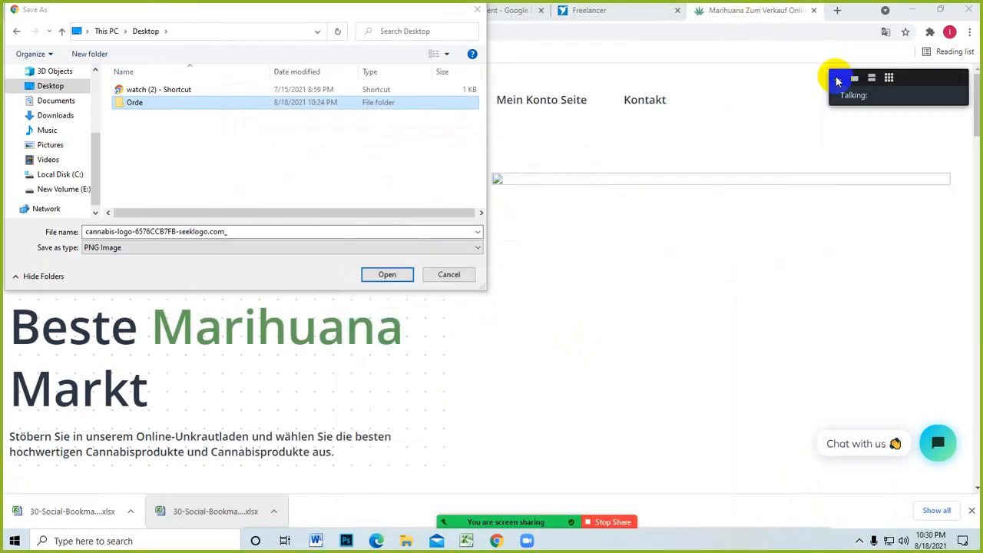
{"action": "left_click", "coordinate": [216, 109]}
Step: Rename the Desktop Orde folder by appending the order number to its name
{"action": "double_click", "coordinate": [216, 109]}
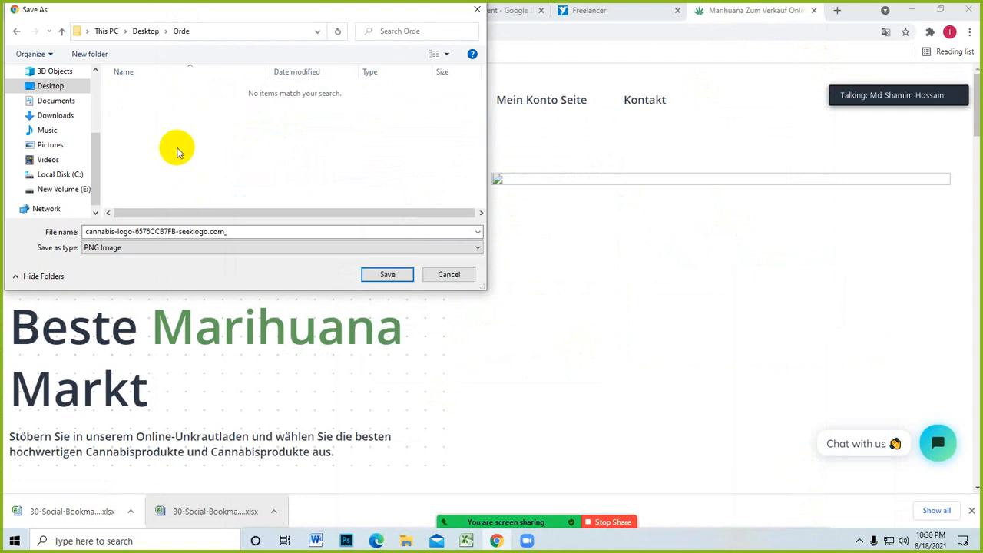
{"action": "left_click", "coordinate": [16, 32]}
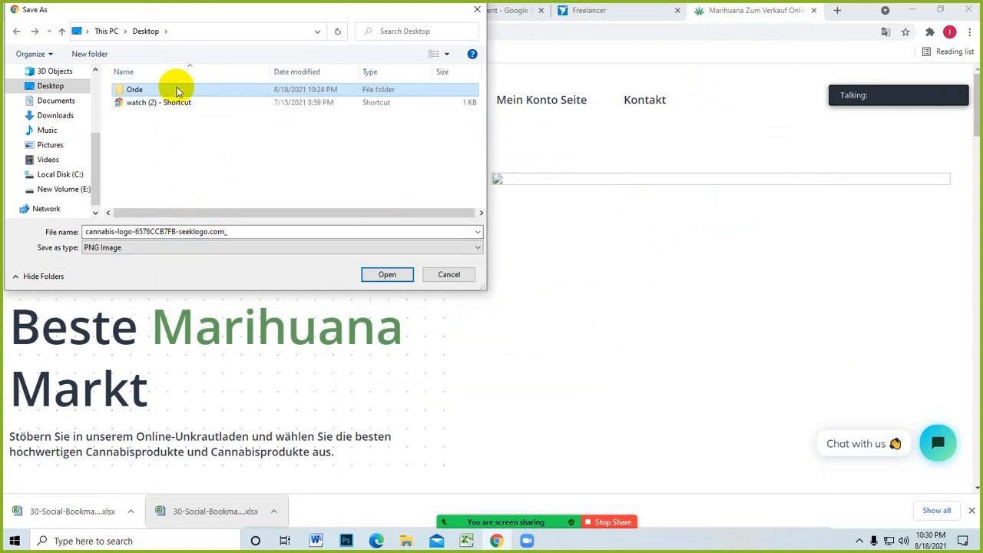
{"action": "right_click", "coordinate": [177, 88]}
{"action": "left_click", "coordinate": [197, 334]}
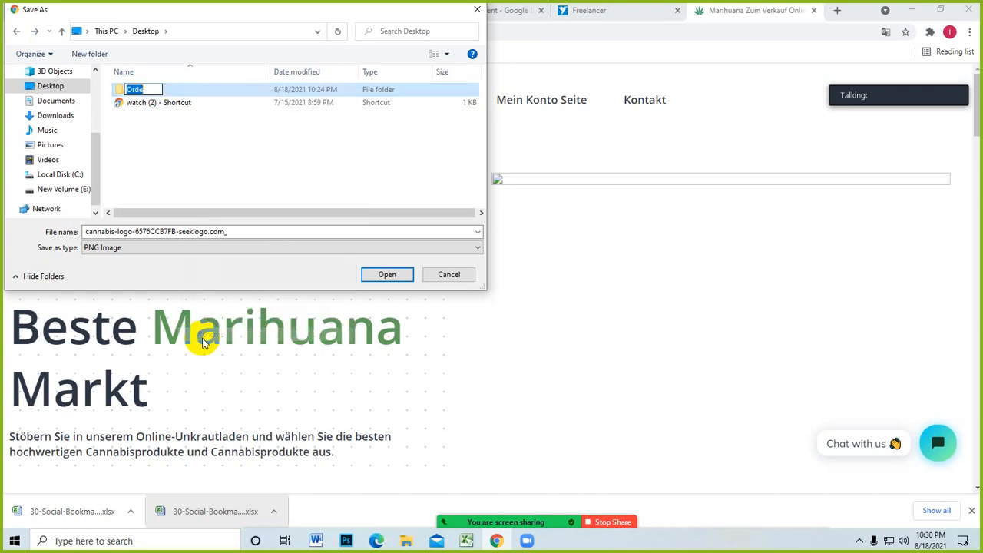
{"action": "key", "text": "Right"}
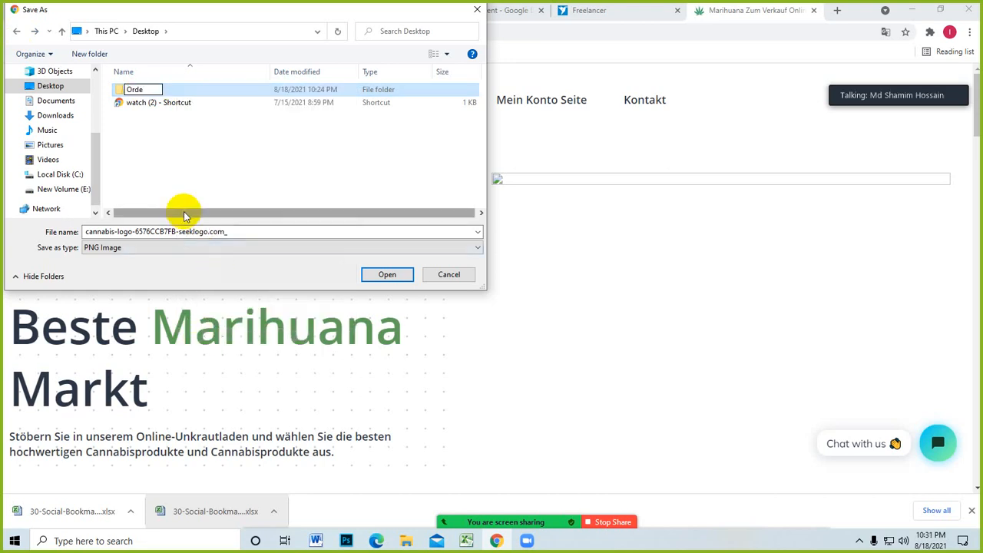
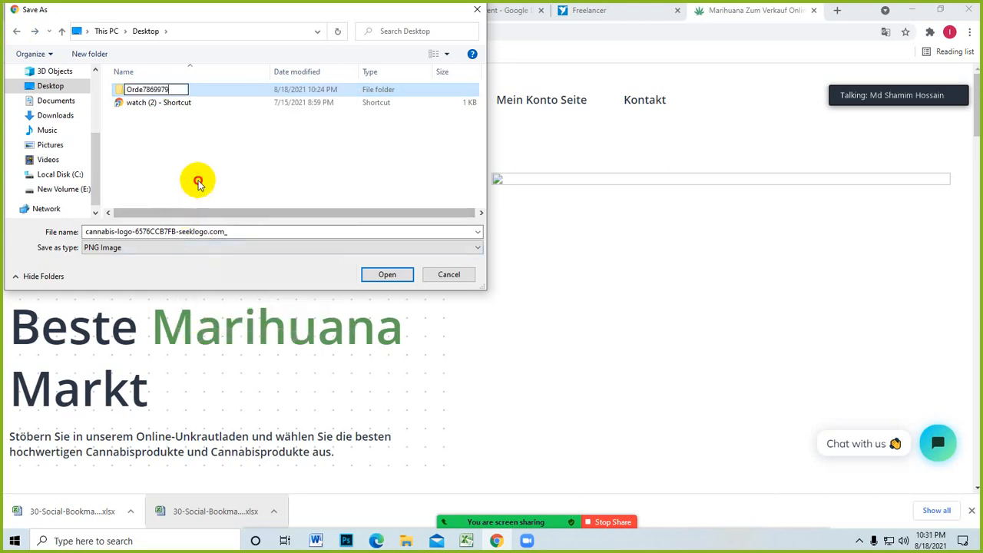
{"action": "key", "text": "Return"}
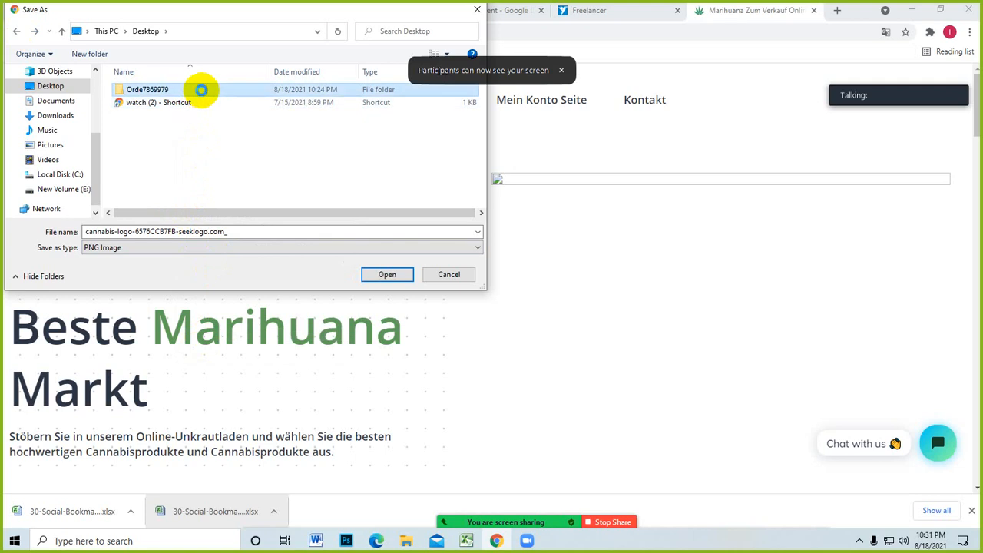
Step: Save the logo image as logo.png inside the renamed order folder
{"action": "double_click", "coordinate": [202, 90]}
{"action": "left_click", "coordinate": [243, 234]}
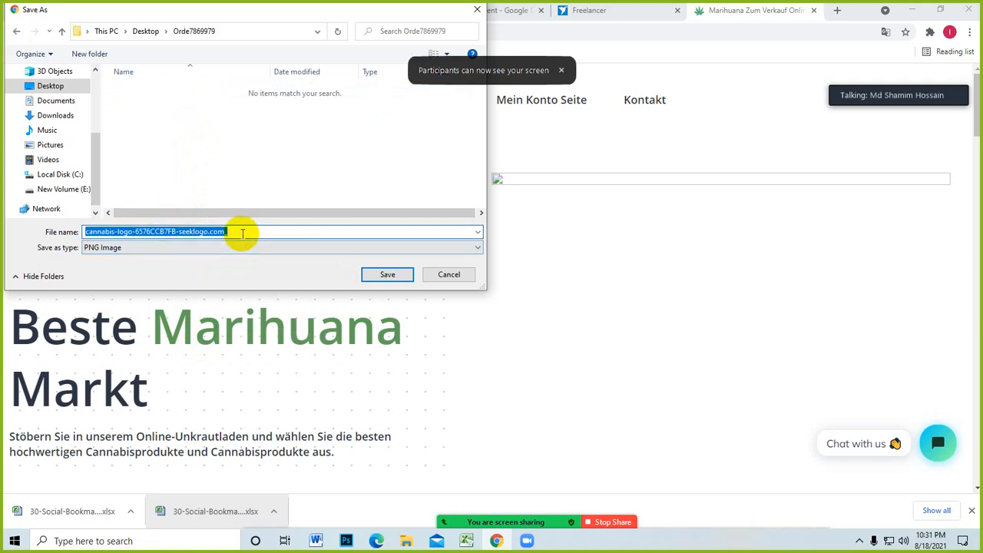
{"action": "key", "text": "BackSpace"}
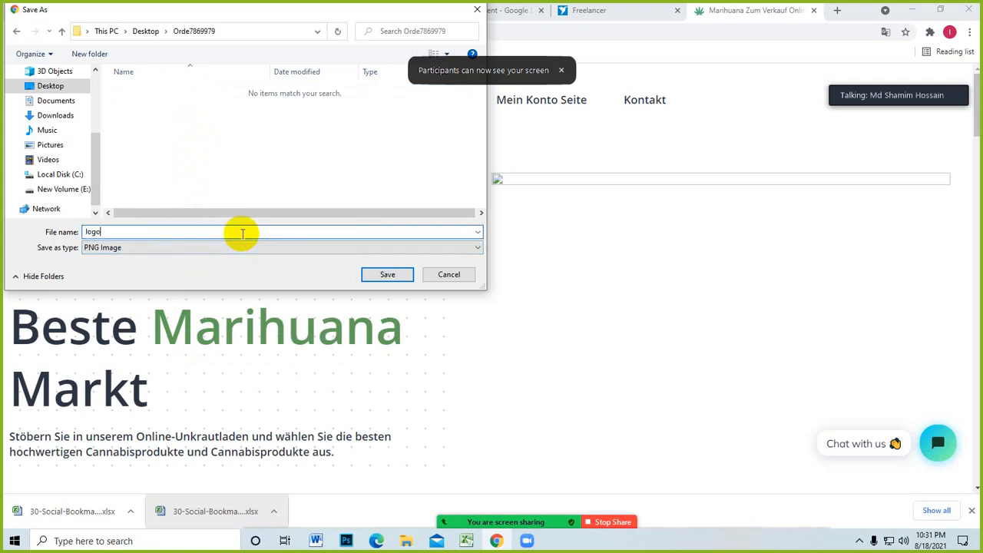
{"action": "left_click", "coordinate": [388, 274]}
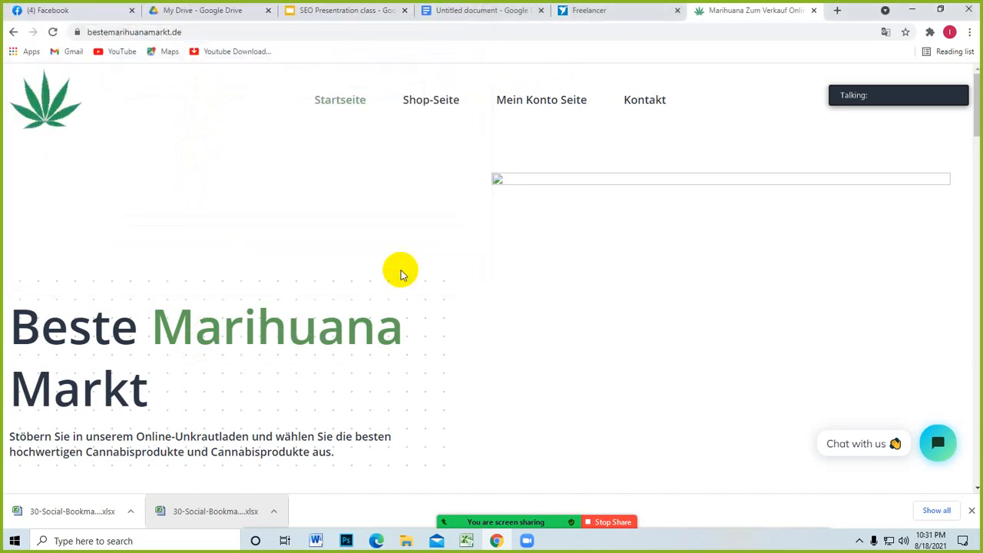
Step: Start Save As for the Excel workbook and browse the SEO folder on New Volume (E:)
{"action": "left_click", "coordinate": [467, 541]}
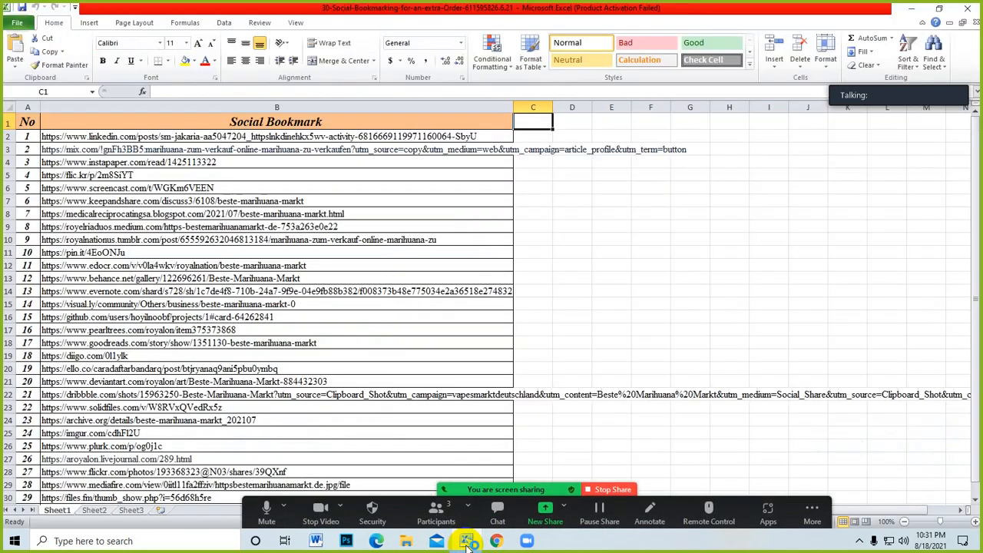
{"action": "left_click", "coordinate": [23, 25]}
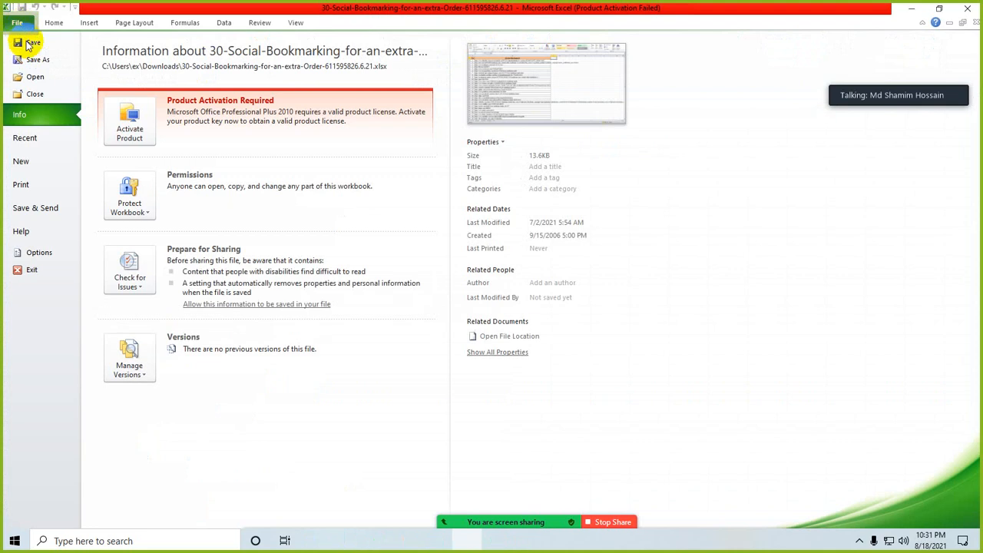
{"action": "left_click", "coordinate": [39, 65]}
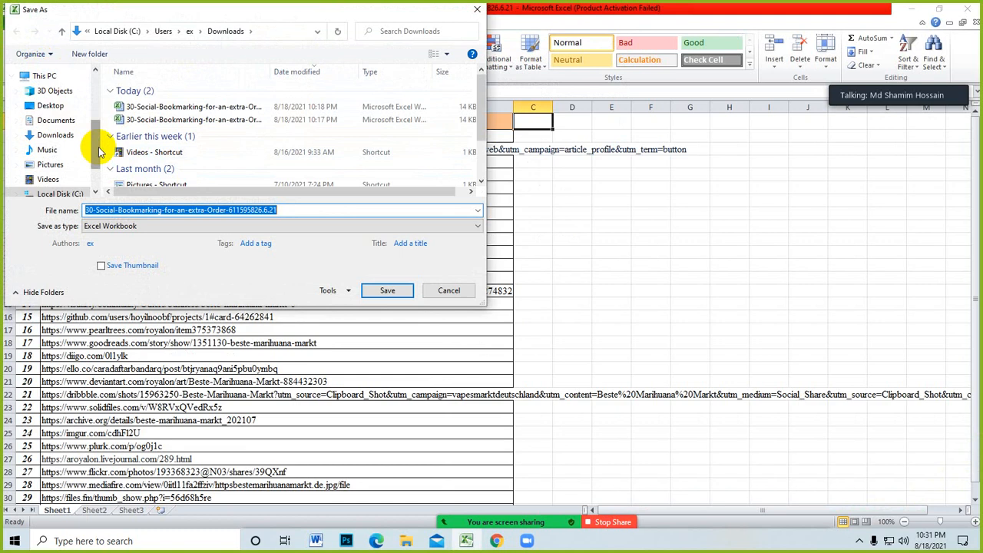
{"action": "scroll", "coordinate": [98, 145], "scroll_direction": "down", "scroll_amount": 3}
{"action": "left_click", "coordinate": [63, 163]}
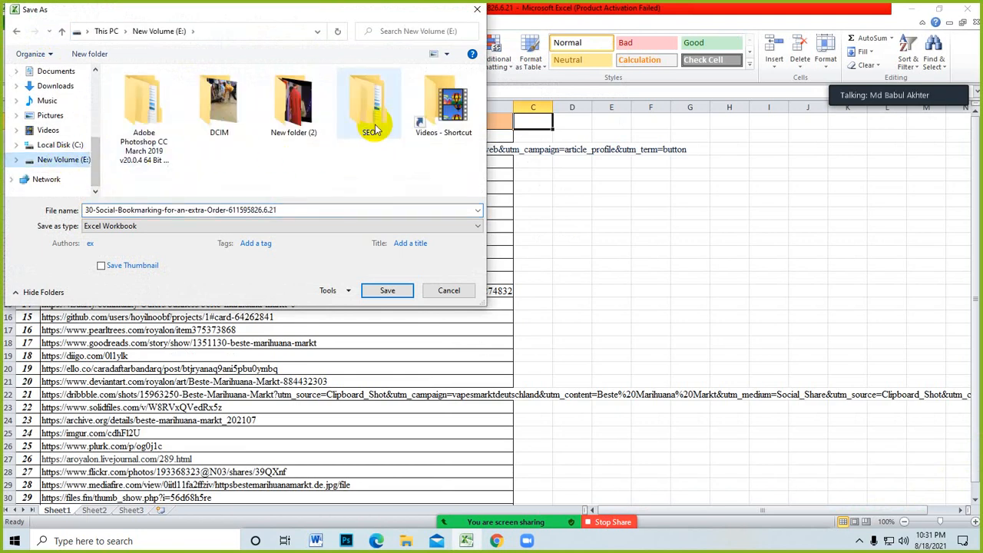
{"action": "double_click", "coordinate": [377, 123]}
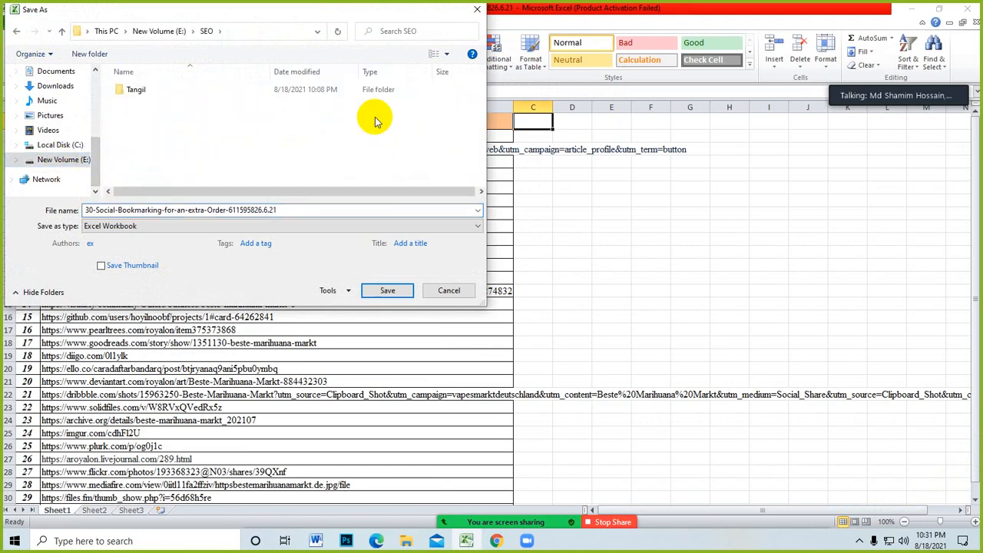
{"action": "left_click", "coordinate": [71, 157]}
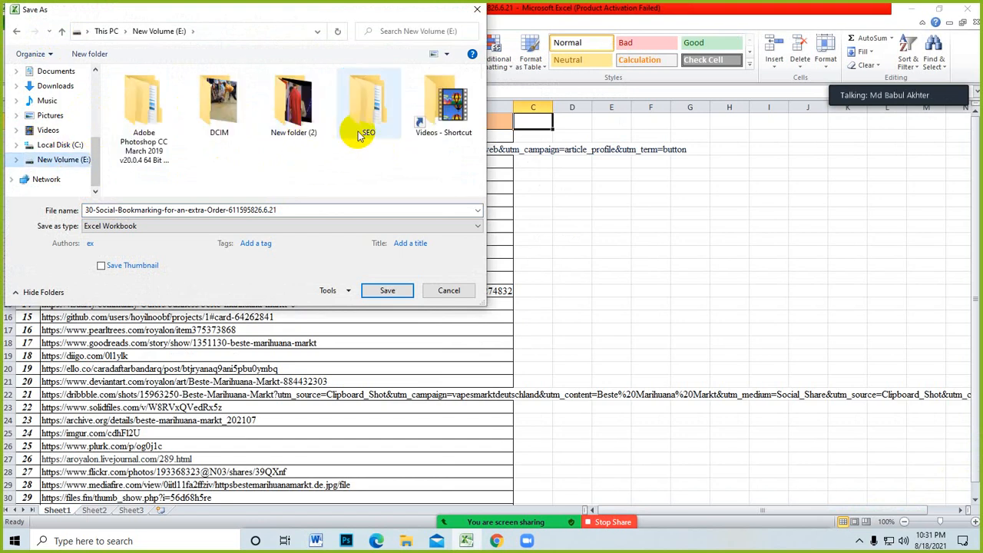
{"action": "double_click", "coordinate": [371, 115]}
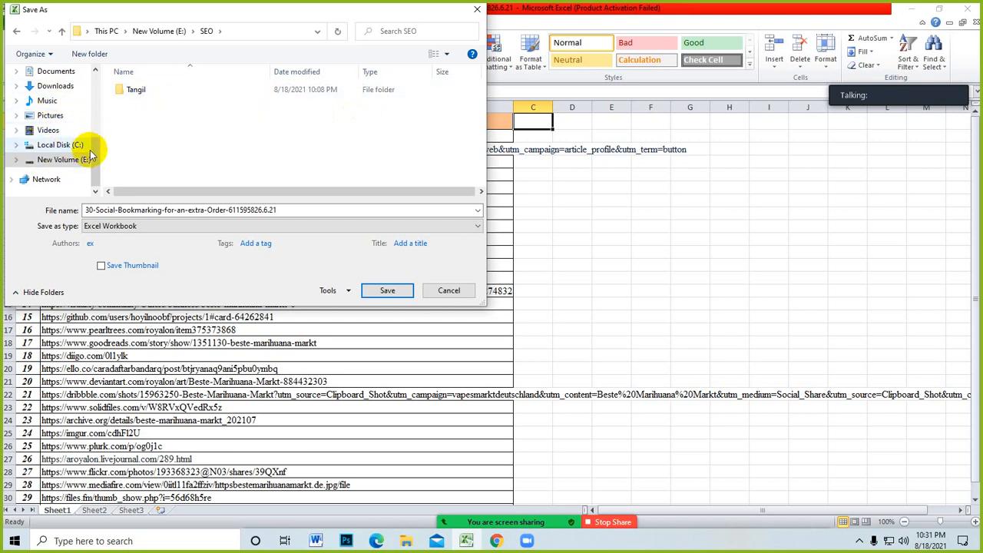
{"action": "left_click_drag", "start_coordinate": [95, 157], "coordinate": [112, 90]}
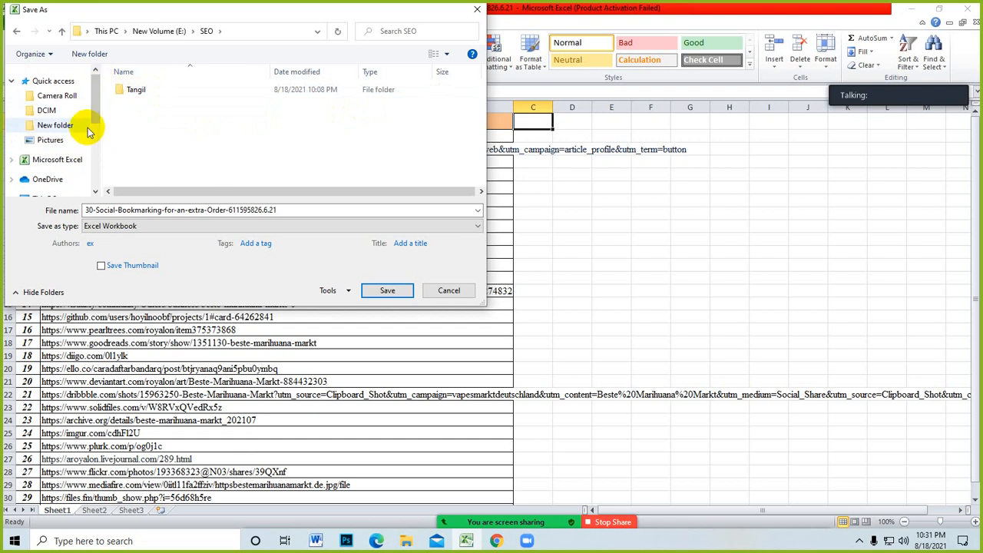
Step: Save the workbook under its suggested name into the Desktop order folder
{"action": "left_click", "coordinate": [89, 33]}
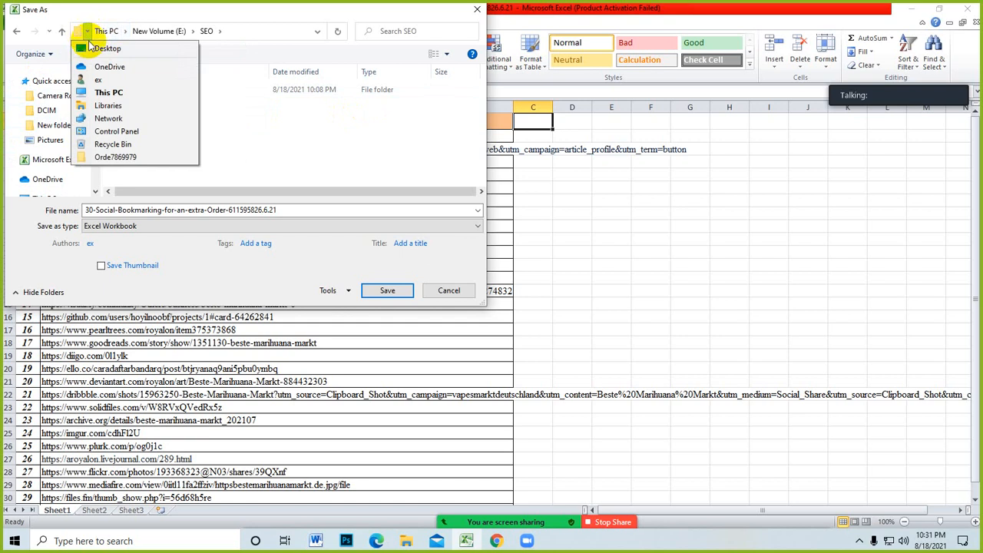
{"action": "left_click", "coordinate": [95, 48]}
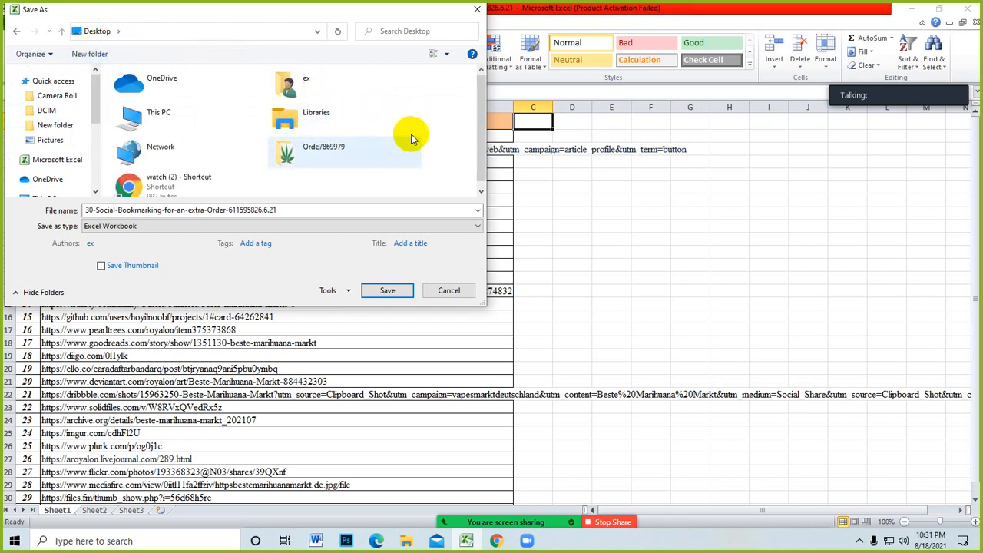
{"action": "left_click_drag", "start_coordinate": [481, 135], "coordinate": [480, 184]}
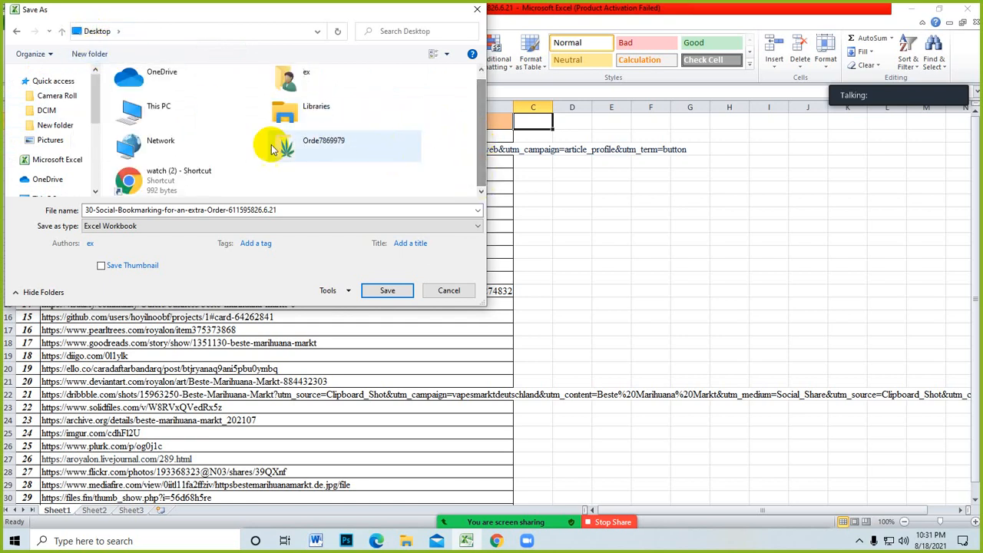
{"action": "double_click", "coordinate": [326, 149]}
{"action": "double_click", "coordinate": [286, 206]}
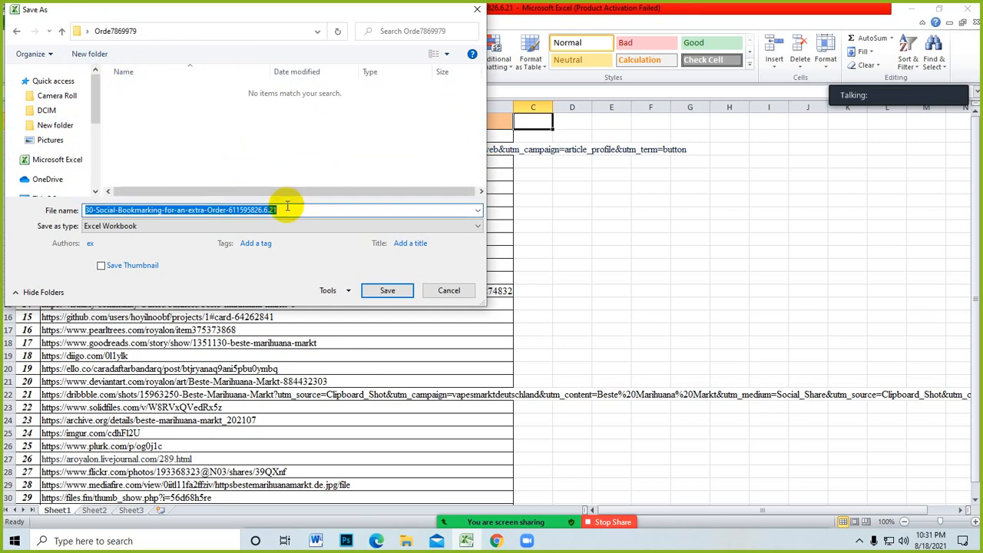
{"action": "left_click", "coordinate": [287, 206]}
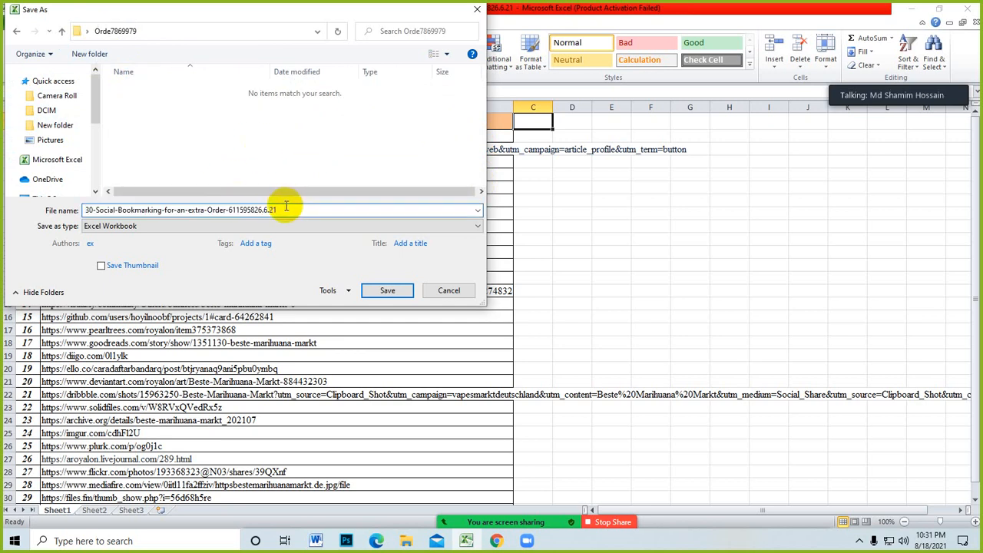
{"action": "left_click", "coordinate": [388, 292]}
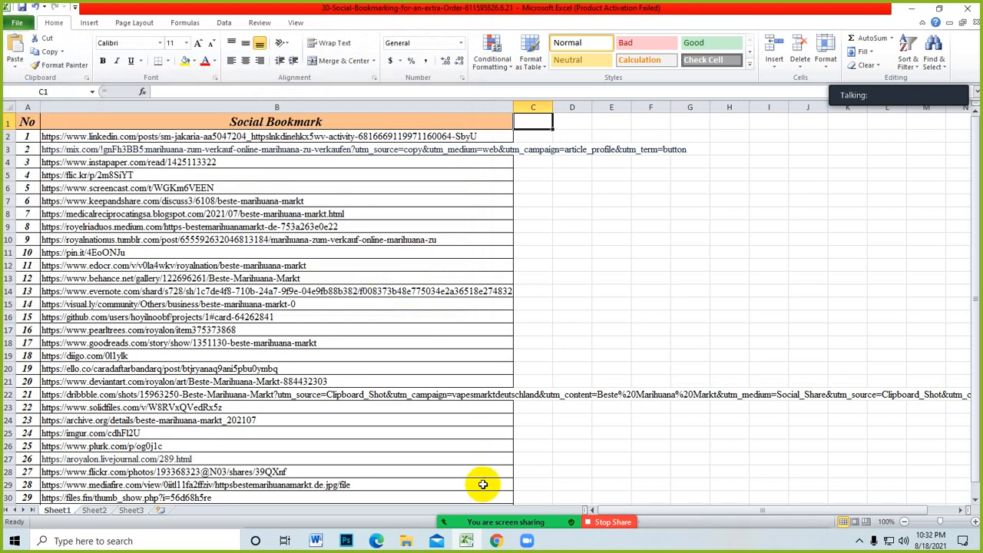
Step: Use Save As to store the Word order notes as 'buyer requirment' in the Desktop order folder
{"action": "left_click", "coordinate": [316, 540]}
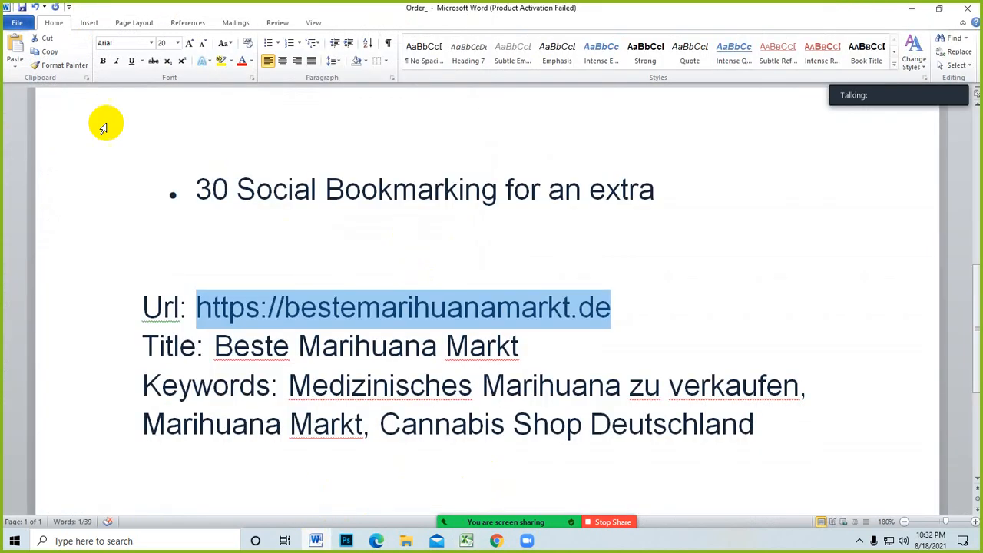
{"action": "left_click", "coordinate": [15, 23]}
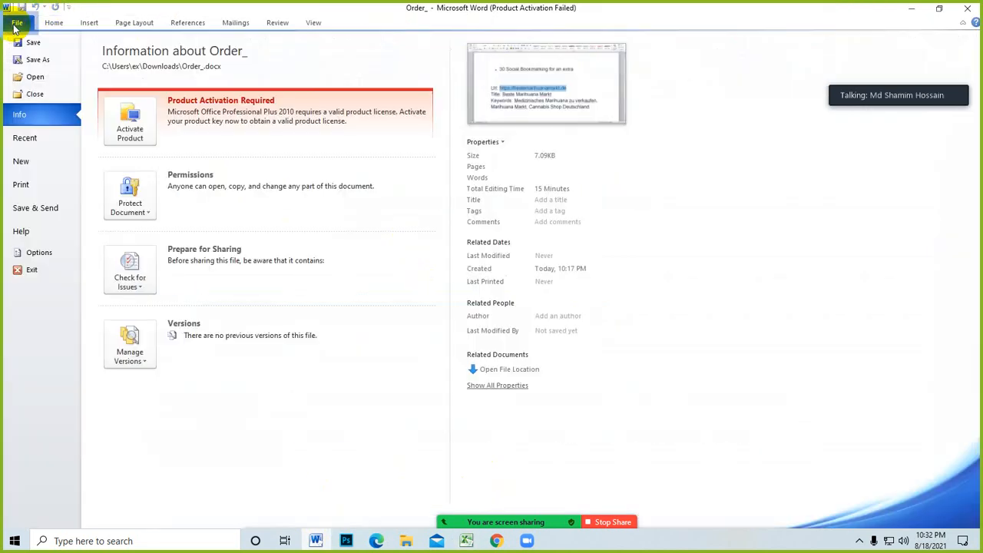
{"action": "left_click", "coordinate": [39, 60]}
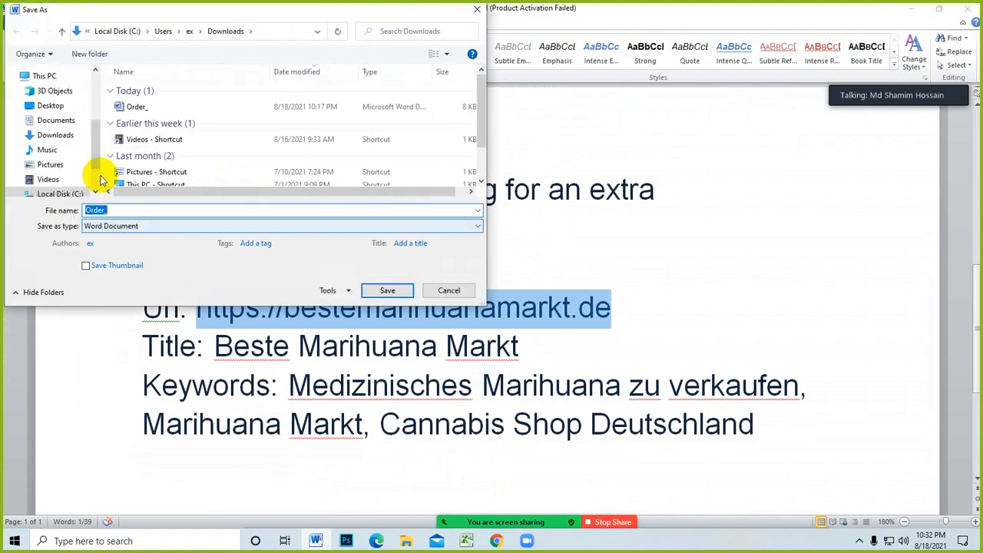
{"action": "left_click", "coordinate": [87, 38]}
{"action": "left_click", "coordinate": [91, 39]}
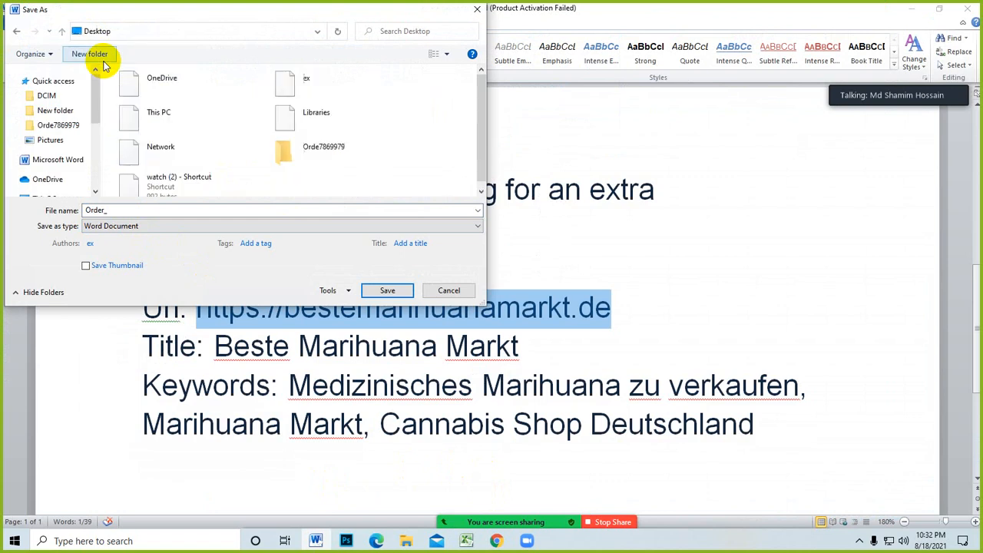
{"action": "left_click", "coordinate": [333, 152]}
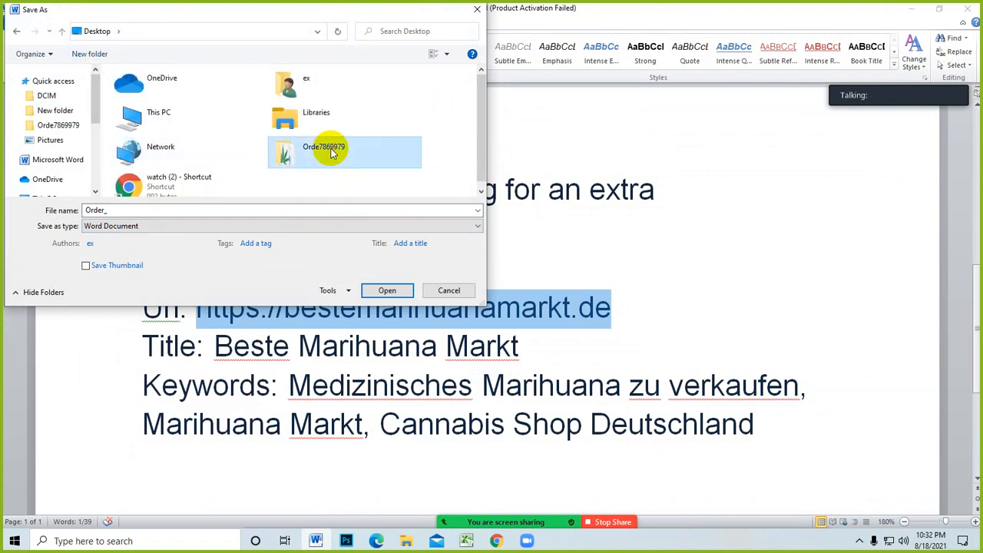
{"action": "double_click", "coordinate": [333, 152]}
{"action": "double_click", "coordinate": [149, 210]}
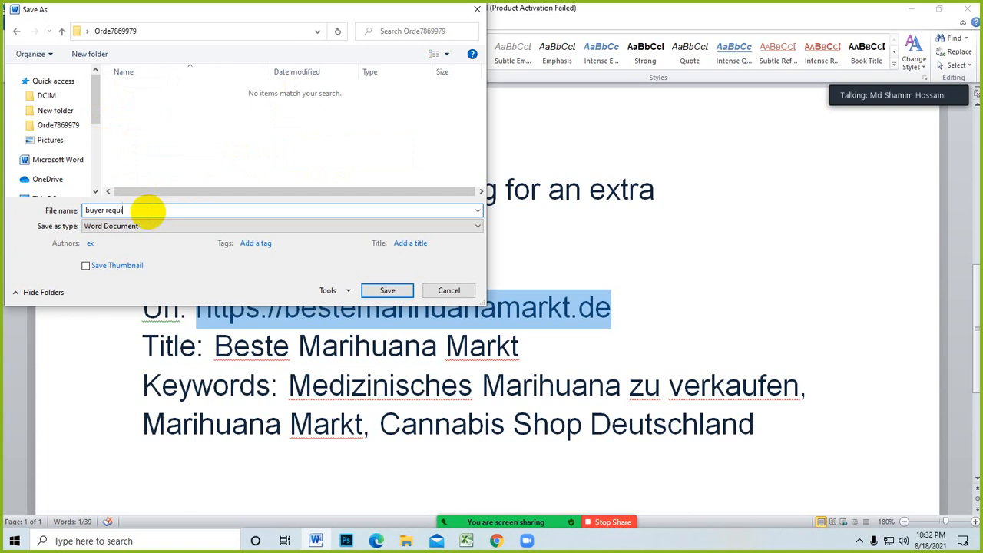
{"action": "left_click", "coordinate": [401, 292]}
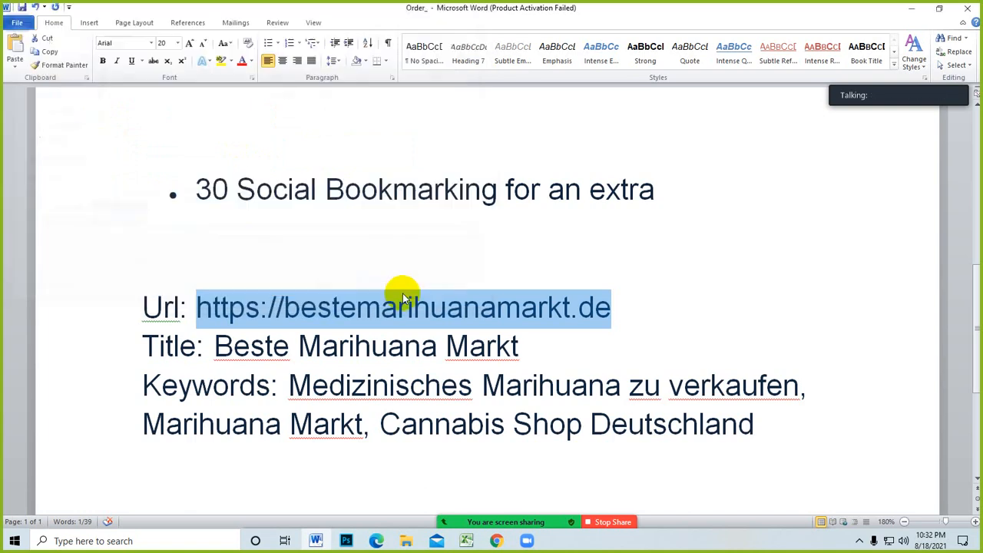
{"action": "left_click", "coordinate": [371, 345]}
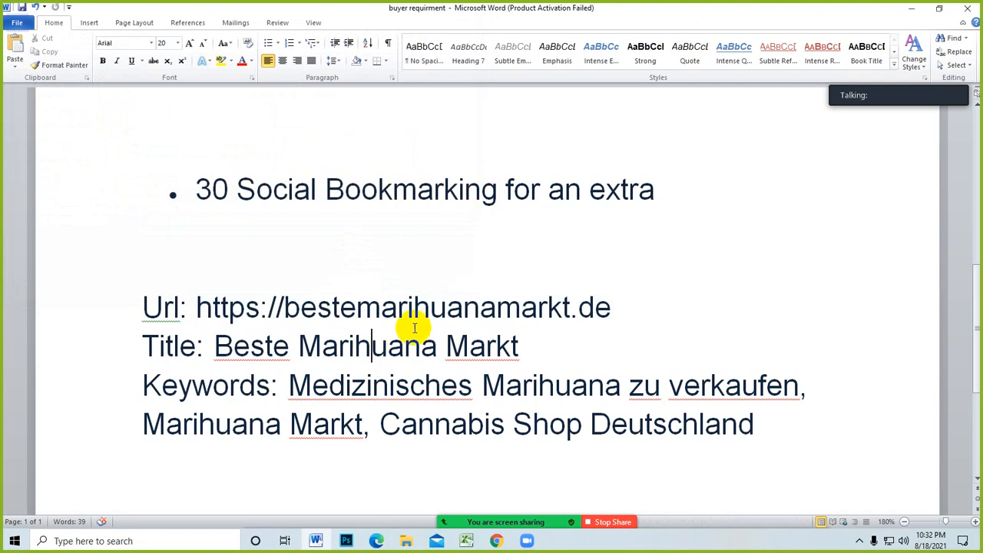
Step: Check that the desktop order folder holds the workbook, buyer requirment and logo, then return to Word
{"action": "left_click", "coordinate": [911, 14]}
{"action": "left_click", "coordinate": [910, 13]}
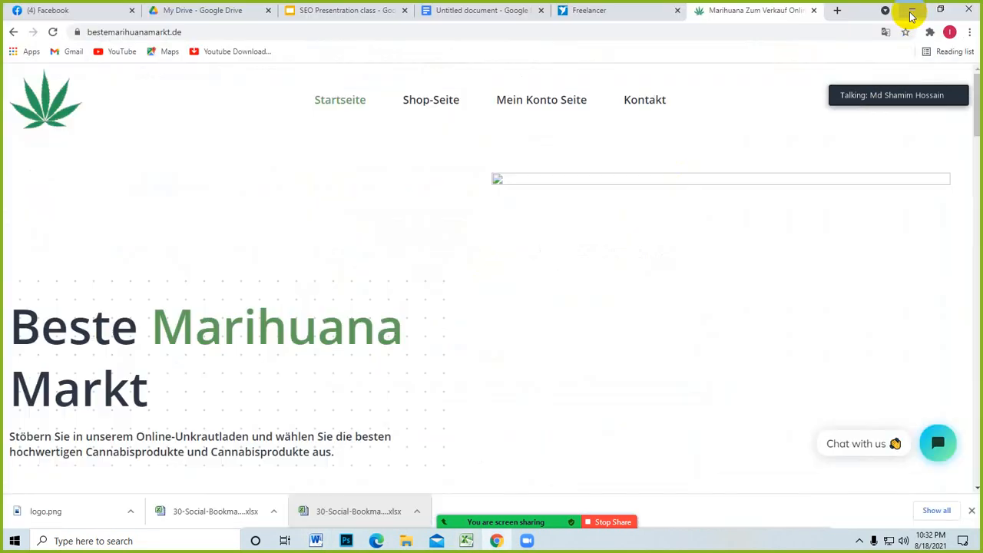
{"action": "left_click", "coordinate": [912, 14]}
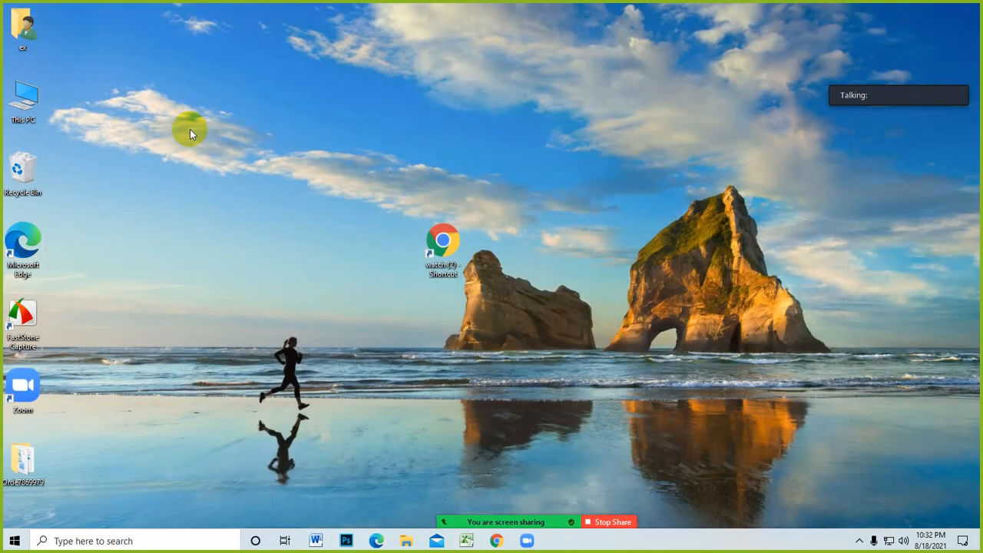
{"action": "left_click", "coordinate": [22, 470]}
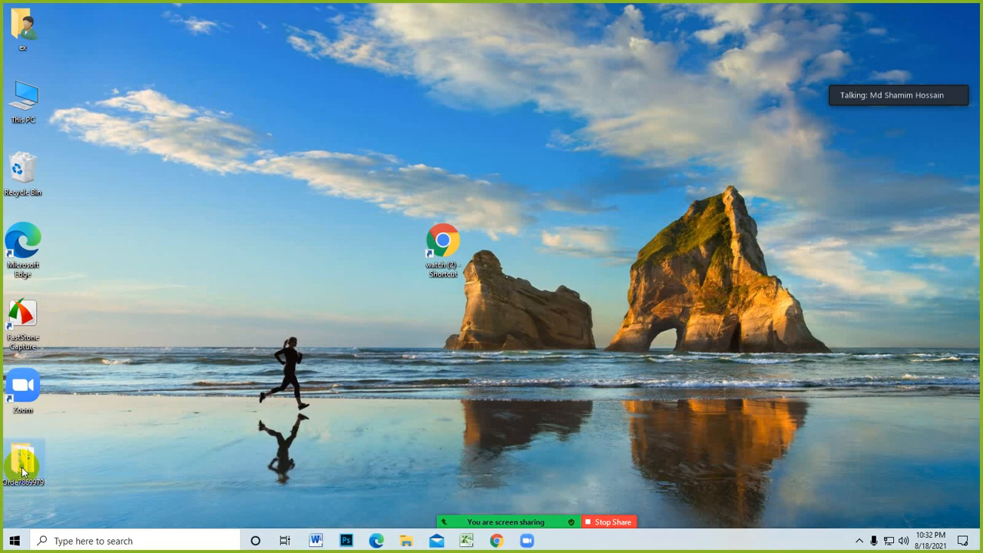
{"action": "double_click", "coordinate": [22, 470]}
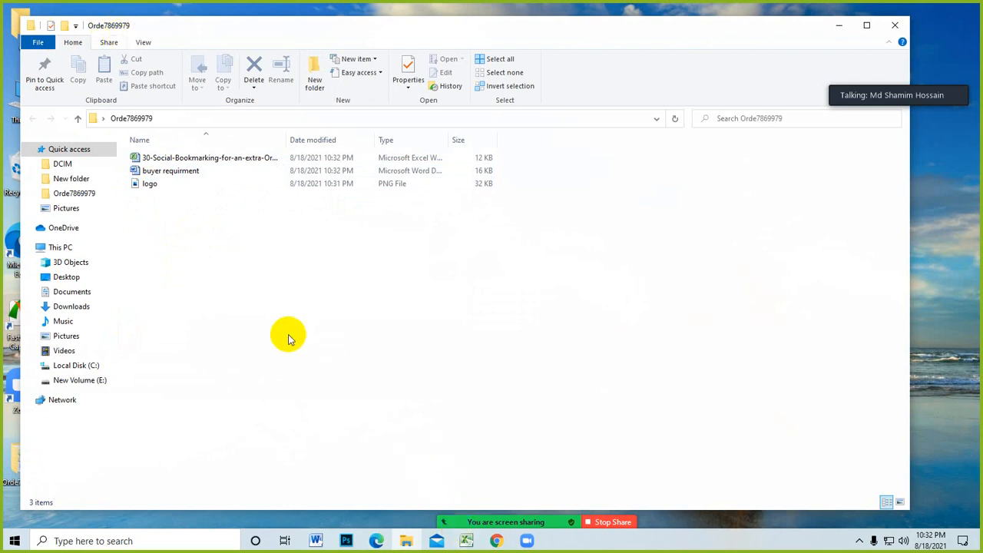
{"action": "left_click", "coordinate": [315, 541]}
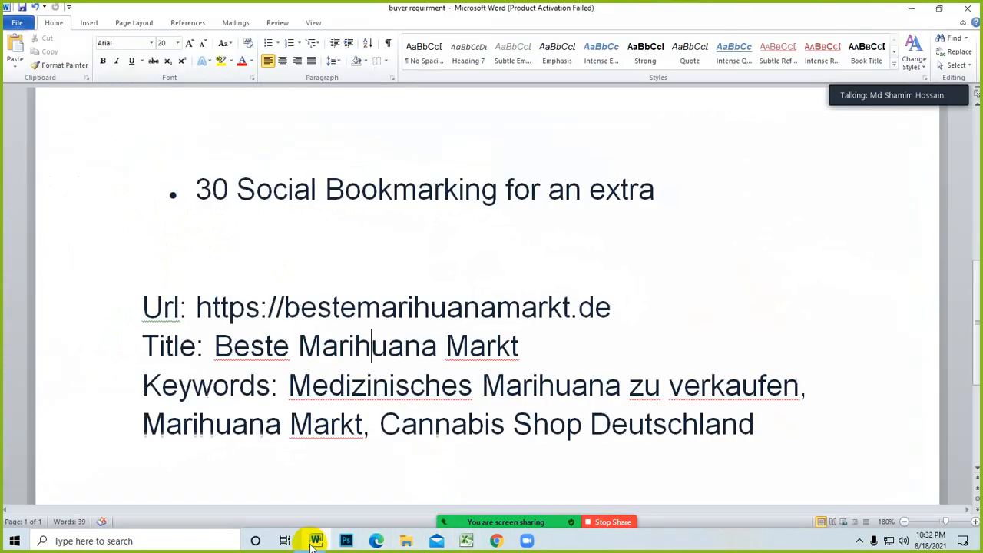
Step: Read through the buyer's requirements and site details in Word, then return to the Chrome website
{"action": "scroll", "coordinate": [318, 325], "scroll_direction": "up", "scroll_amount": 1}
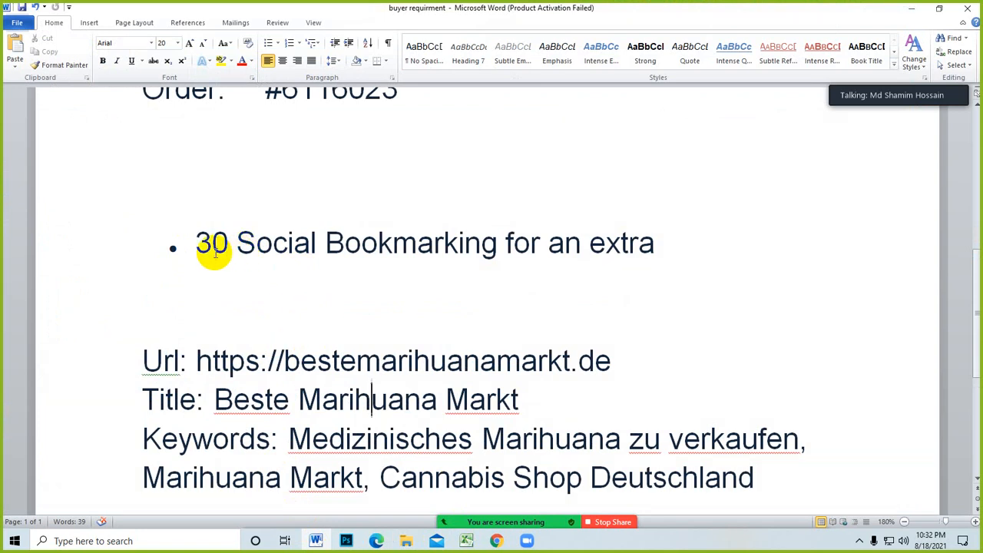
{"action": "scroll", "coordinate": [214, 253], "scroll_direction": "down", "scroll_amount": 2}
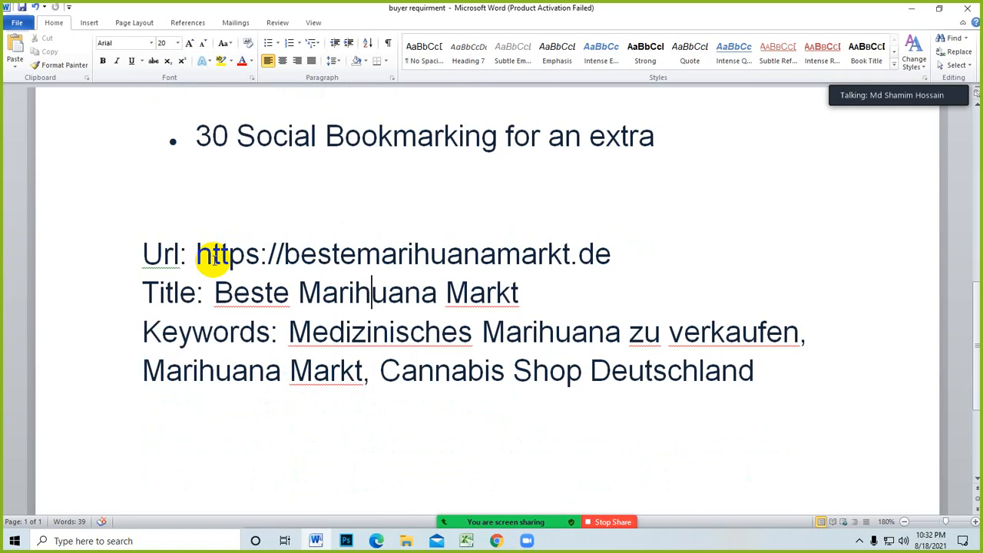
{"action": "scroll", "coordinate": [229, 254], "scroll_direction": "up", "scroll_amount": 9}
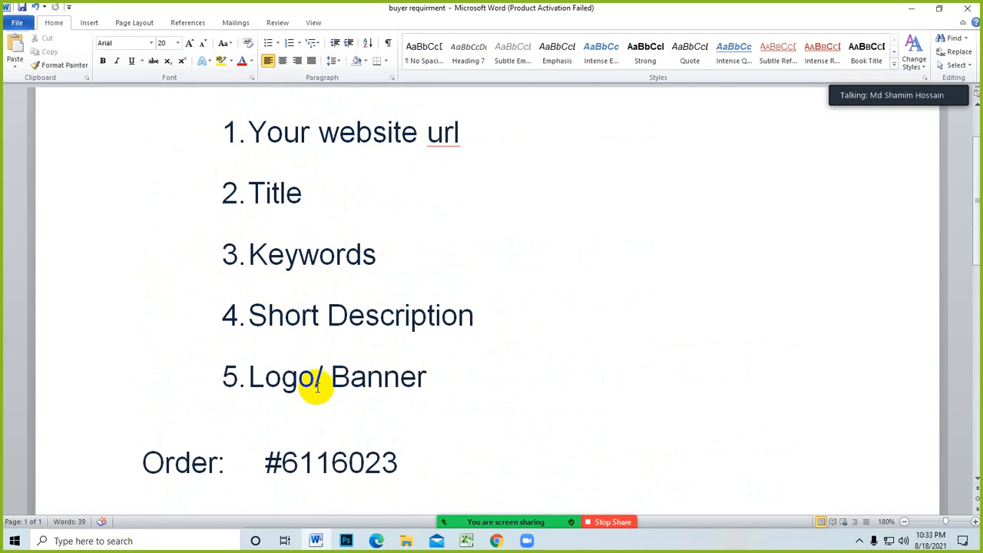
{"action": "scroll", "coordinate": [317, 388], "scroll_direction": "down", "scroll_amount": 6}
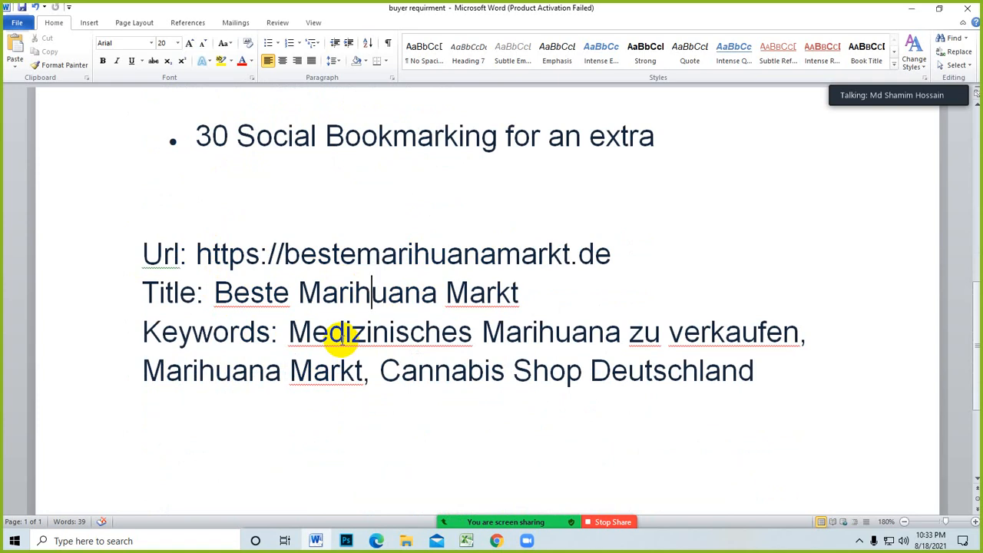
{"action": "scroll", "coordinate": [341, 336], "scroll_direction": "up", "scroll_amount": 8}
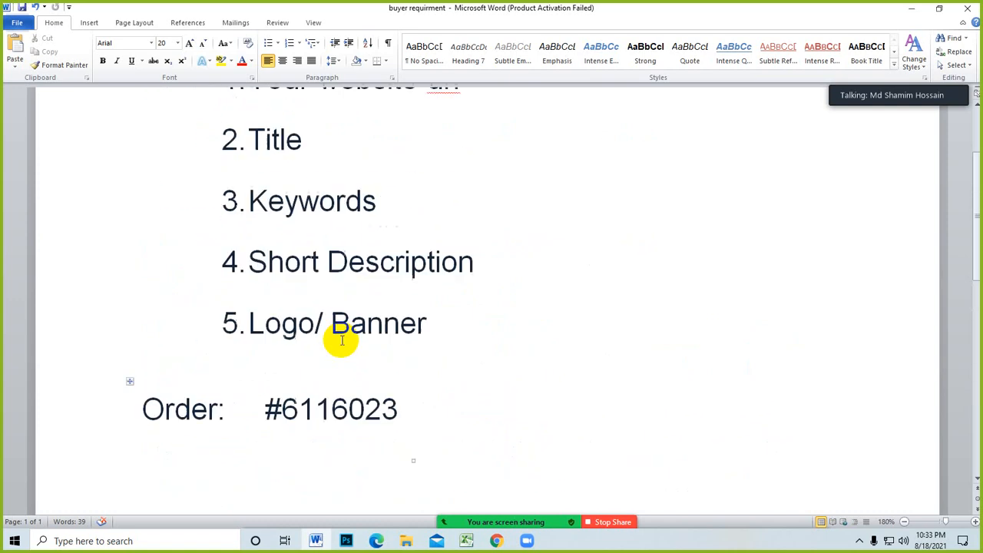
{"action": "scroll", "coordinate": [341, 341], "scroll_direction": "down", "scroll_amount": 3}
{"action": "scroll", "coordinate": [342, 340], "scroll_direction": "down", "scroll_amount": 5}
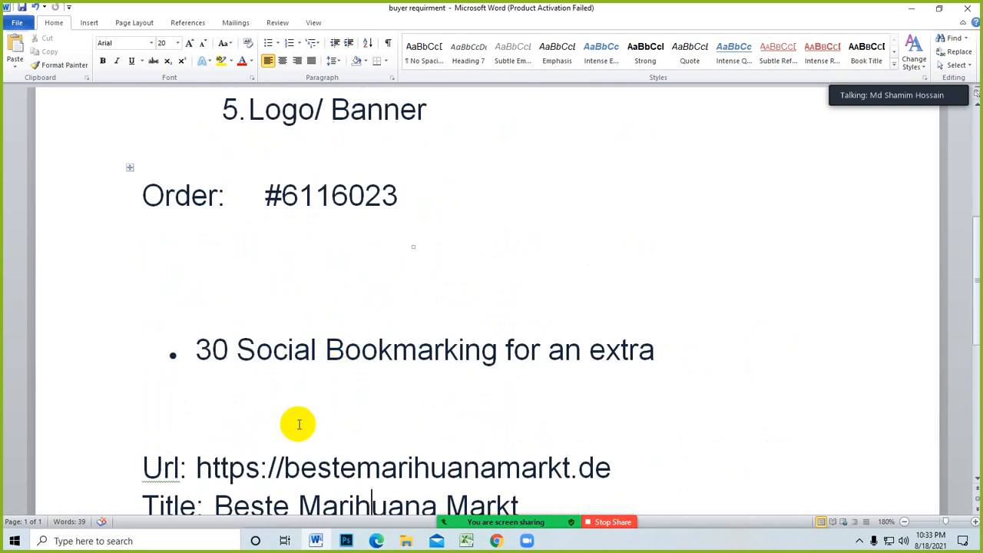
{"action": "left_click", "coordinate": [496, 540]}
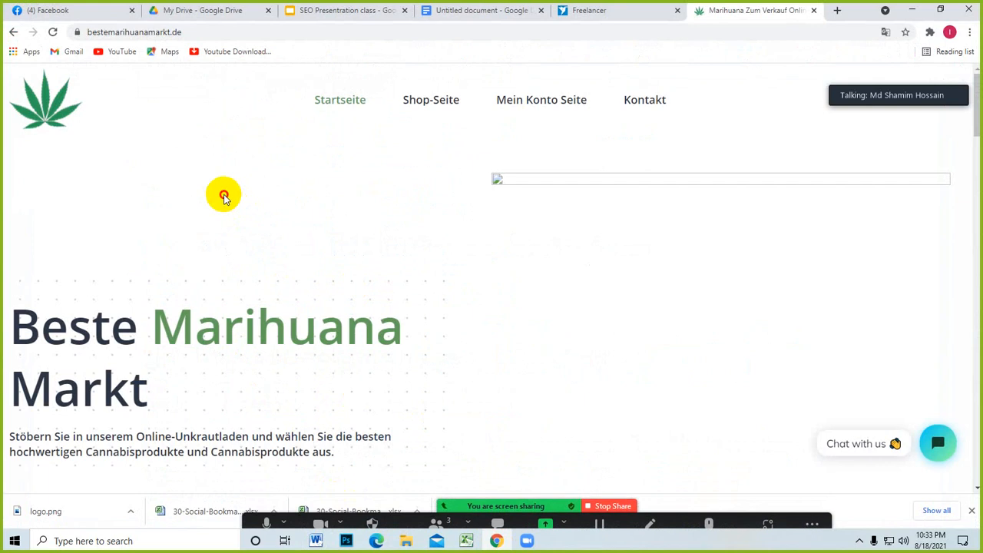
{"action": "right_click", "coordinate": [44, 101]}
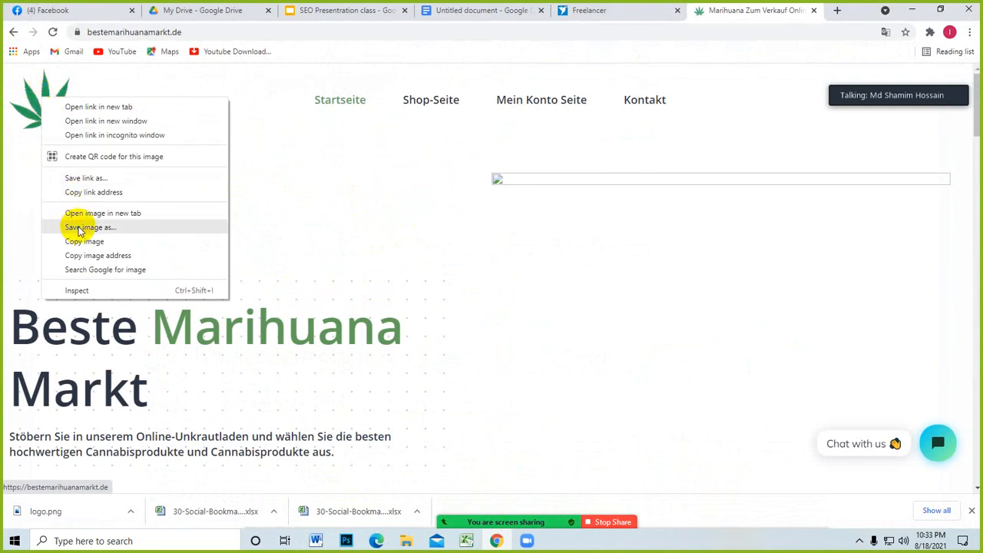
{"action": "left_click", "coordinate": [17, 103]}
{"action": "right_click", "coordinate": [16, 101]}
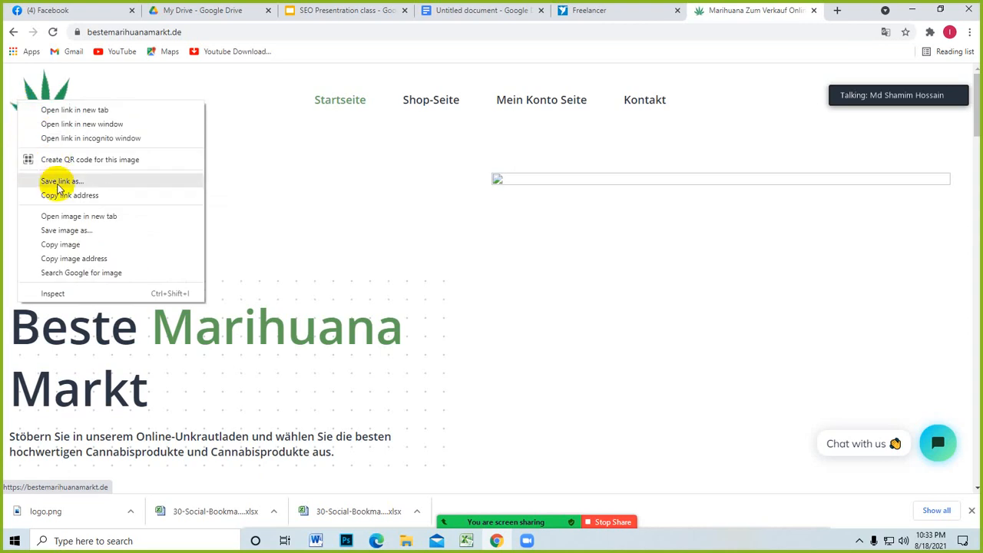
{"action": "left_click", "coordinate": [63, 232]}
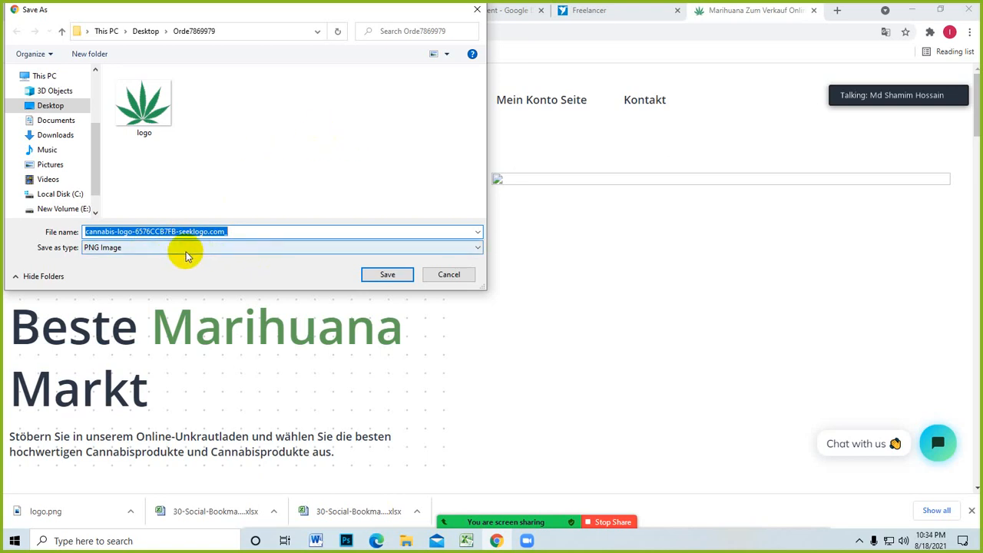
{"action": "left_click", "coordinate": [474, 11]}
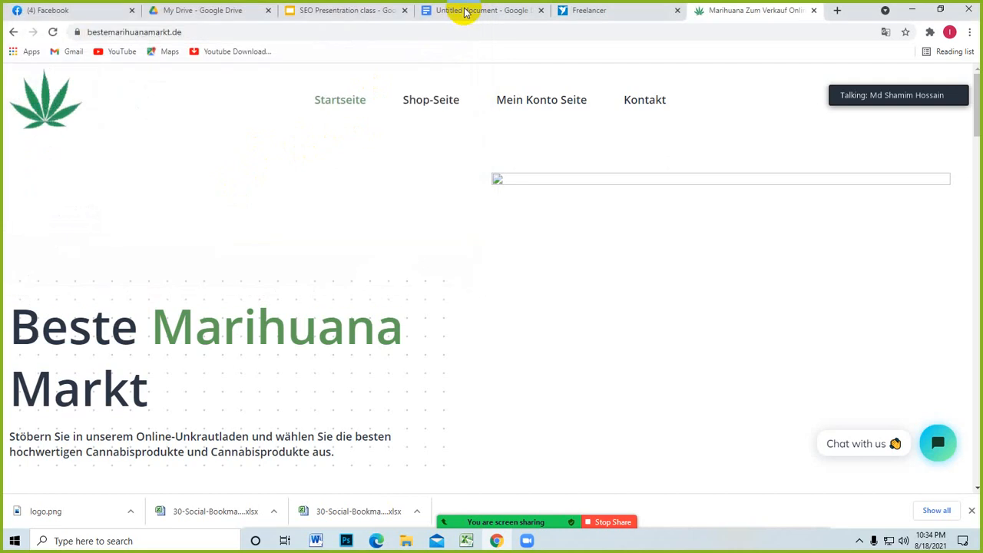
Step: Launch Snipping Tool and snip the leaf logo at the page's top-left
{"action": "left_click", "coordinate": [10, 542]}
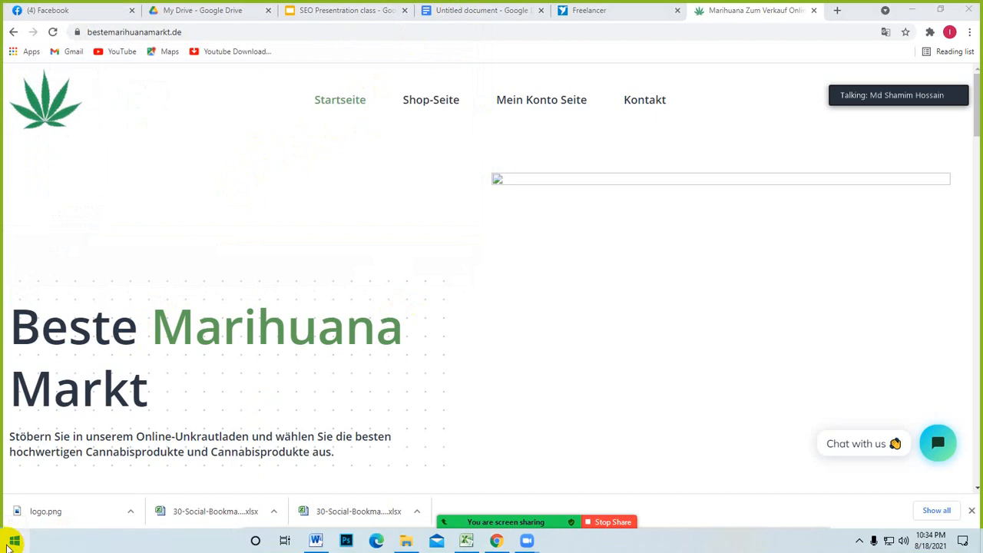
{"action": "type", "text": "snip"}
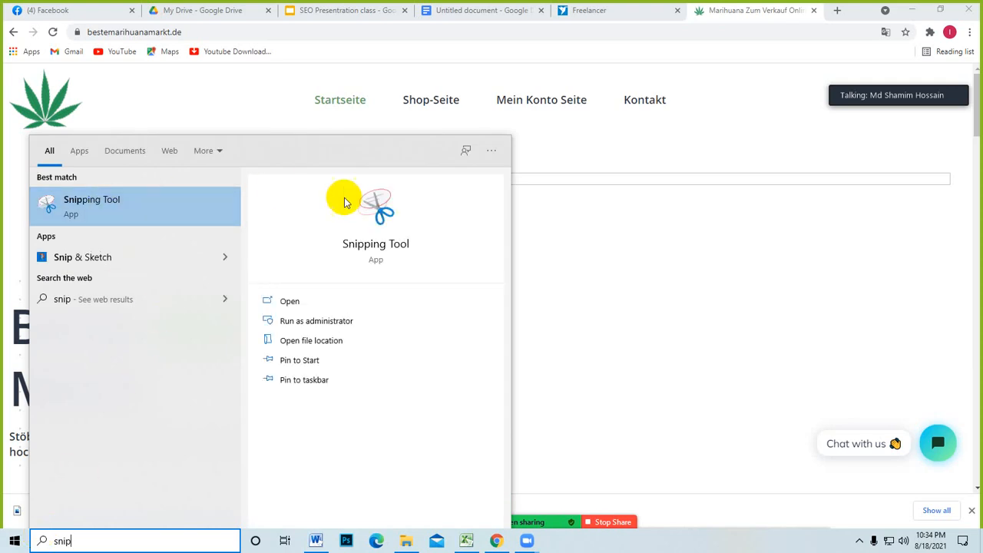
{"action": "left_click", "coordinate": [384, 248]}
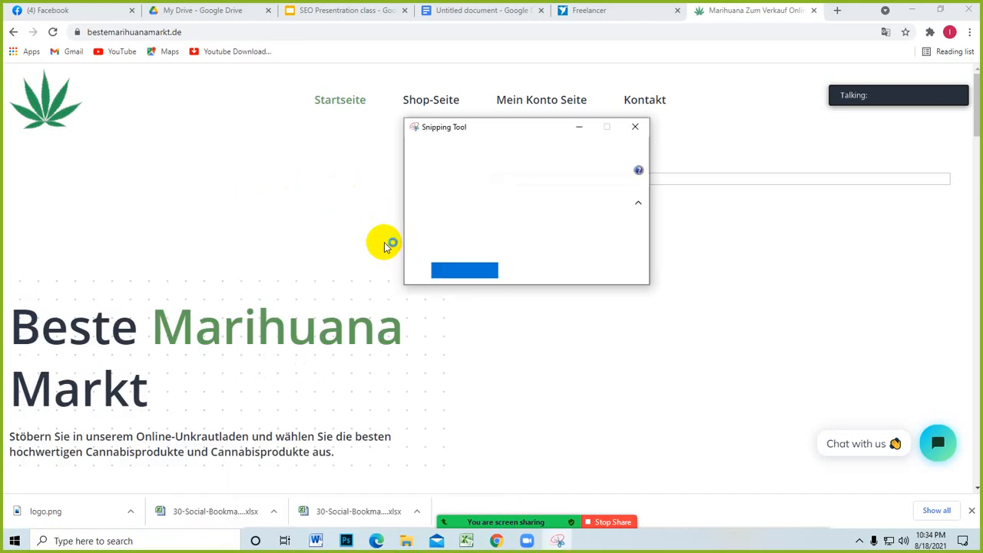
{"action": "left_click", "coordinate": [423, 149]}
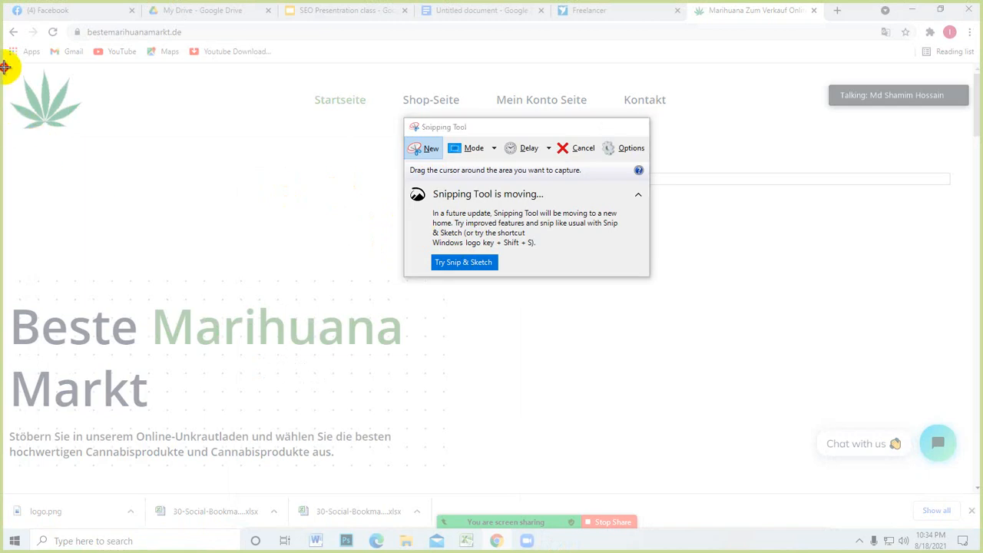
{"action": "left_click_drag", "start_coordinate": [5, 68], "coordinate": [96, 153]}
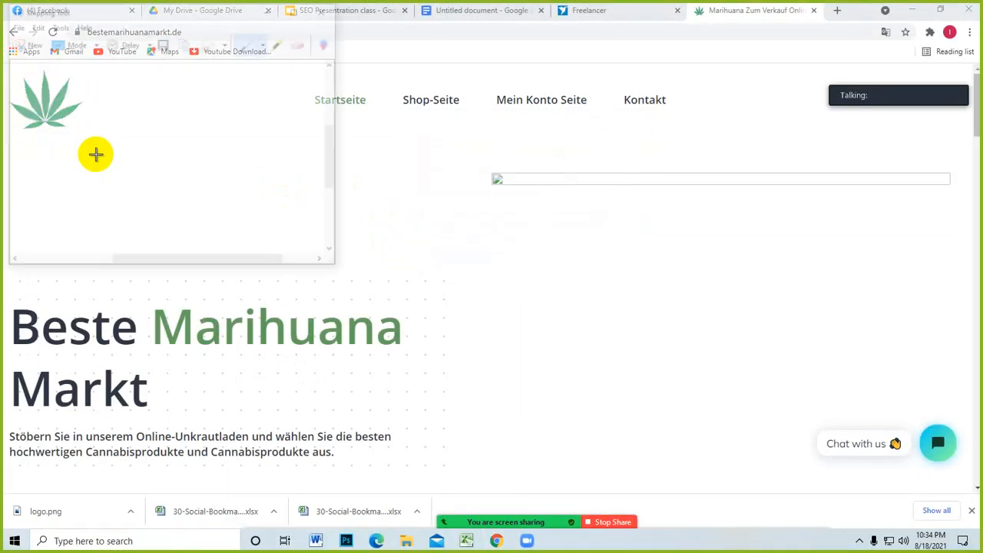
Step: Save the logo snip as a PNG image and close Snipping Tool
{"action": "left_click", "coordinate": [15, 24]}
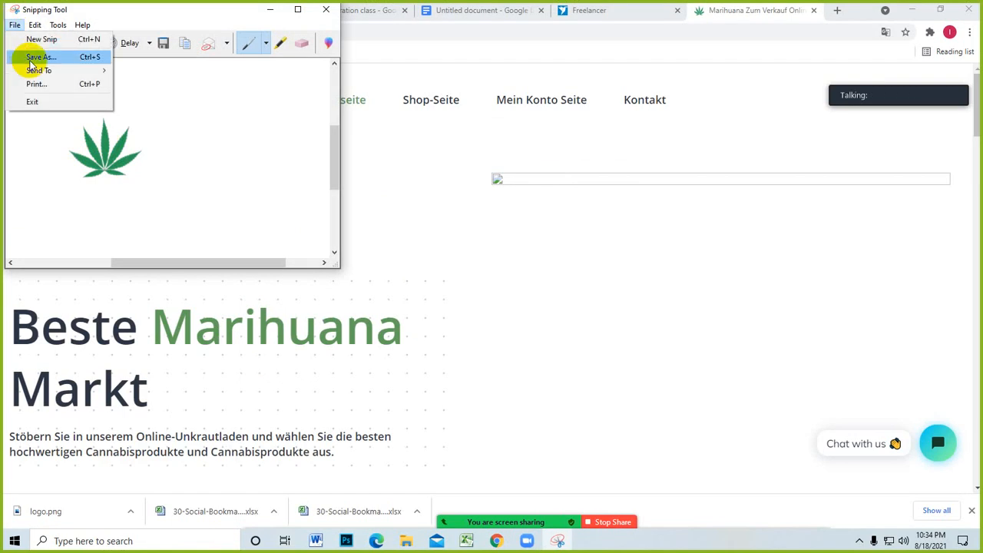
{"action": "left_click", "coordinate": [32, 58]}
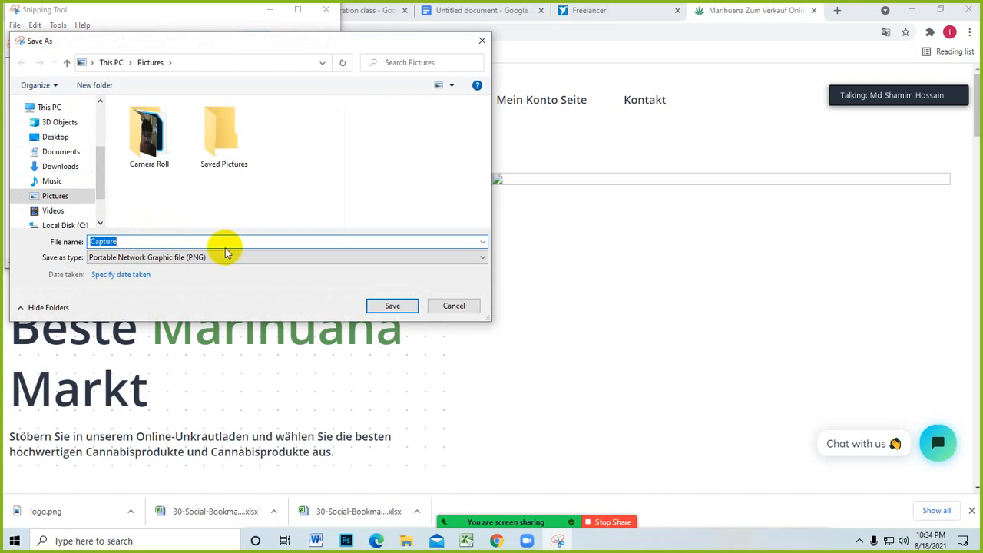
{"action": "left_click", "coordinate": [392, 306]}
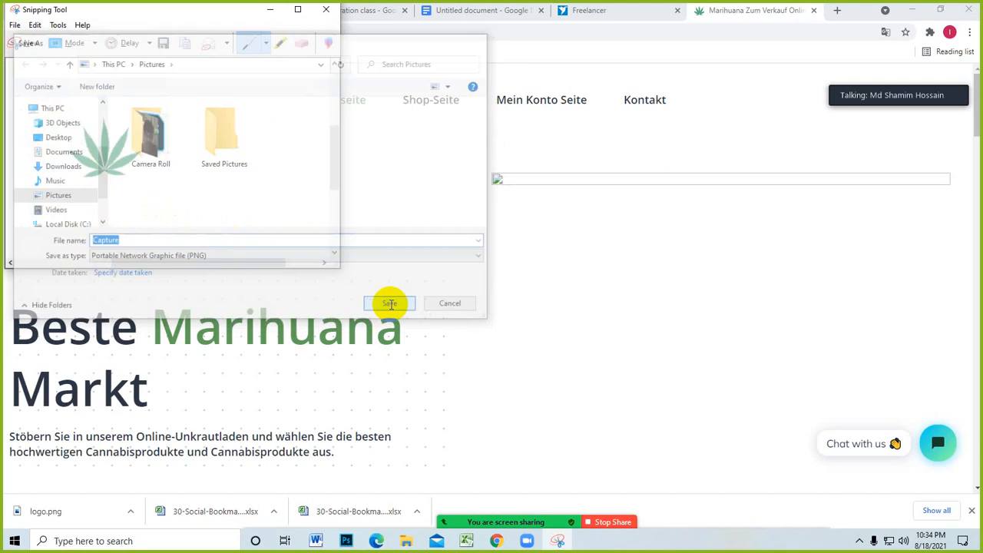
{"action": "left_click", "coordinate": [326, 9]}
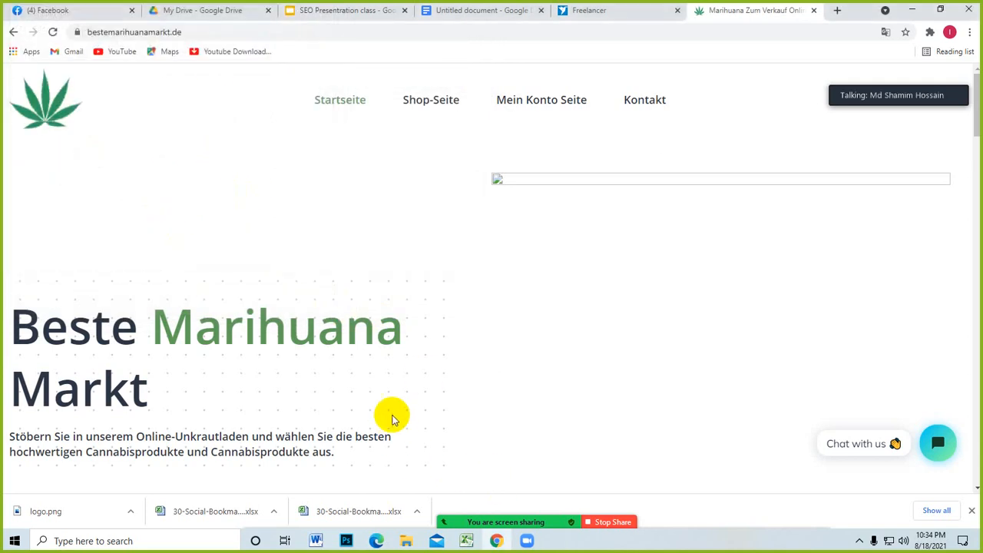
Step: Select and copy the paragraph under the Medizinisches Marihuana heading
{"action": "scroll", "coordinate": [334, 309], "scroll_direction": "down", "scroll_amount": 5}
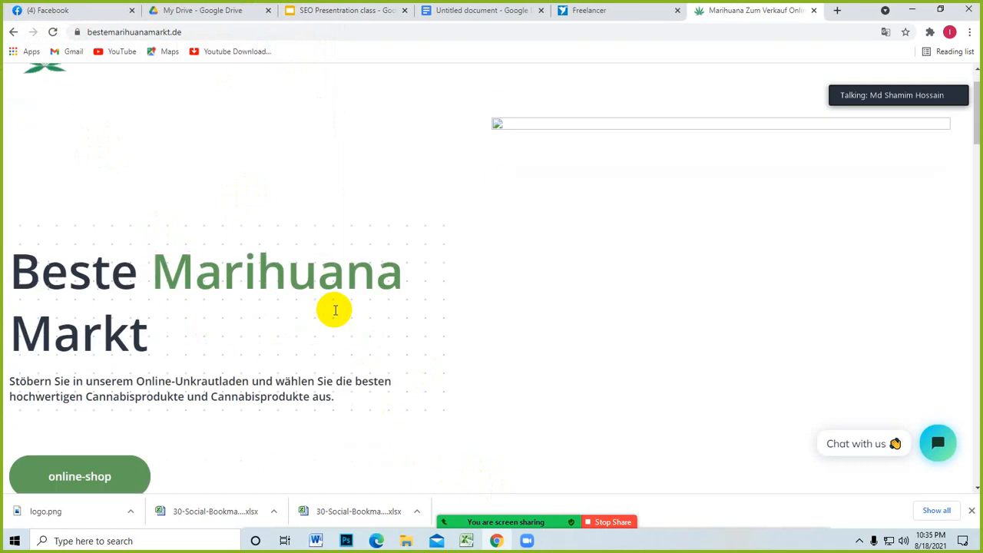
{"action": "scroll", "coordinate": [334, 310], "scroll_direction": "down", "scroll_amount": 5}
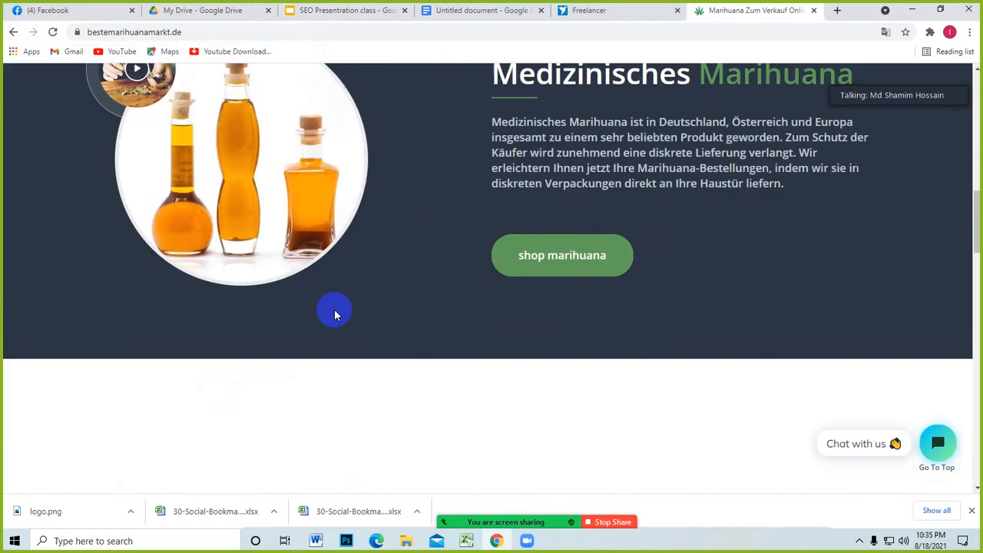
{"action": "scroll", "coordinate": [556, 228], "scroll_direction": "up", "scroll_amount": 1}
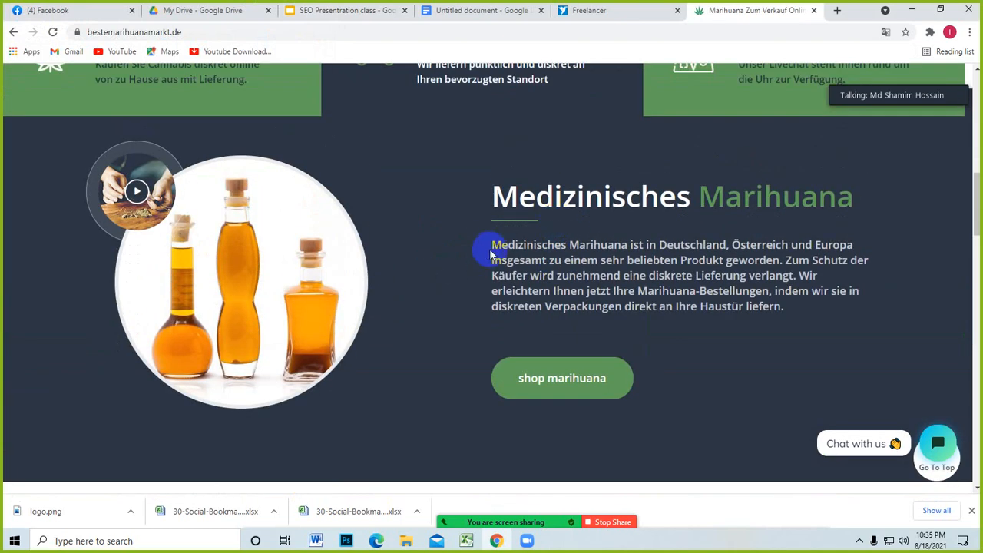
{"action": "left_click_drag", "start_coordinate": [491, 246], "coordinate": [782, 307]}
{"action": "key", "text": "ctrl+c"}
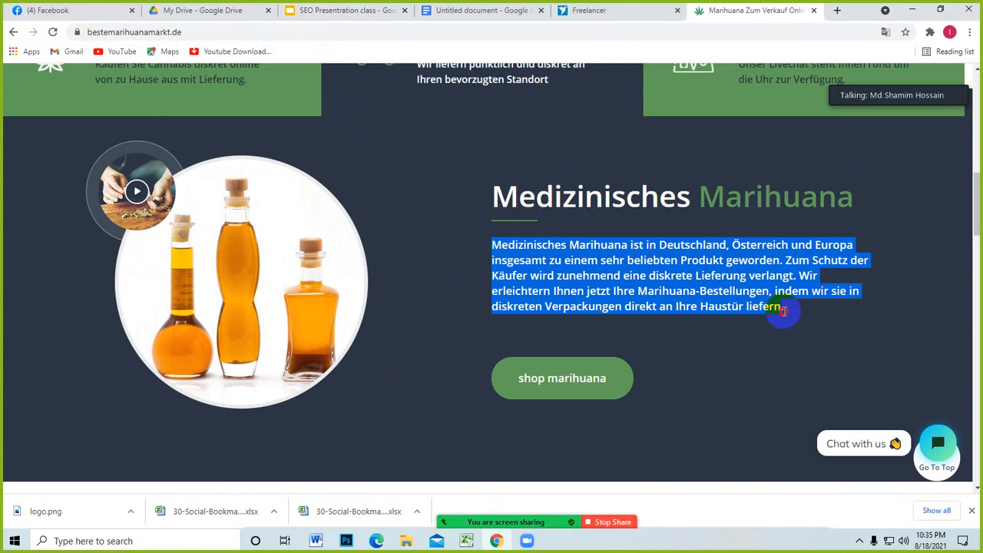
{"action": "right_click", "coordinate": [656, 253]}
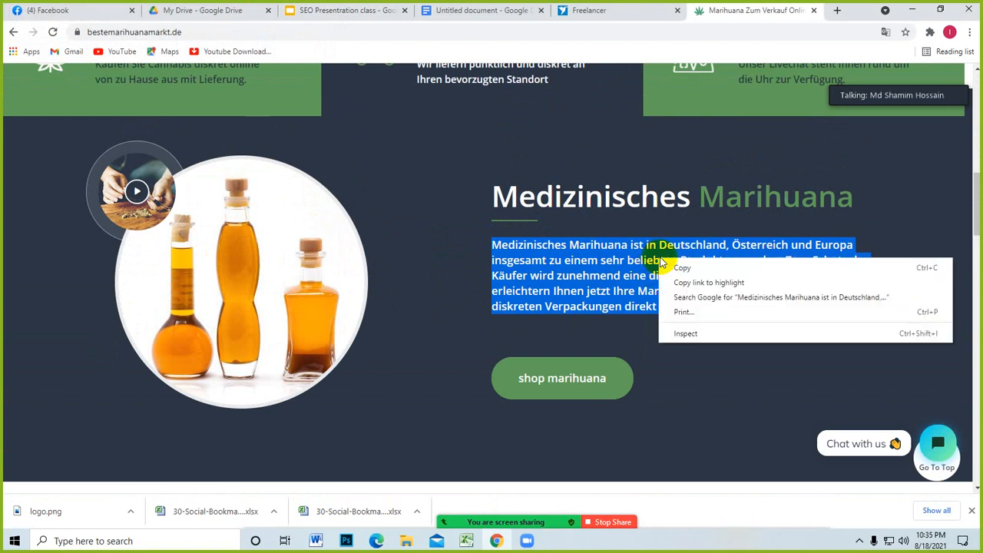
{"action": "left_click", "coordinate": [677, 266]}
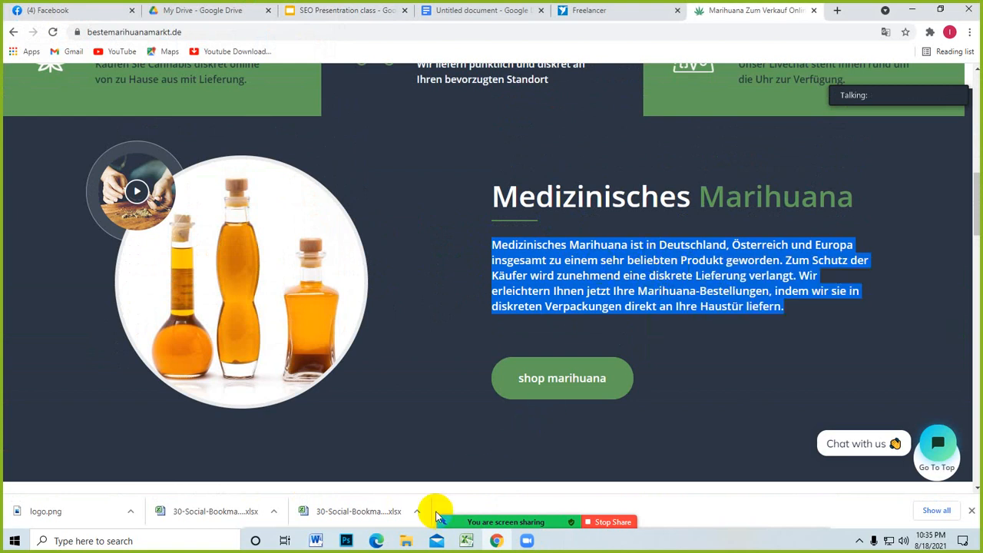
{"action": "left_click", "coordinate": [316, 541]}
Step: Type a 'Short Description' label, paste the German paragraph after it, and clear its formatting
{"action": "scroll", "coordinate": [356, 384], "scroll_direction": "down", "scroll_amount": 3}
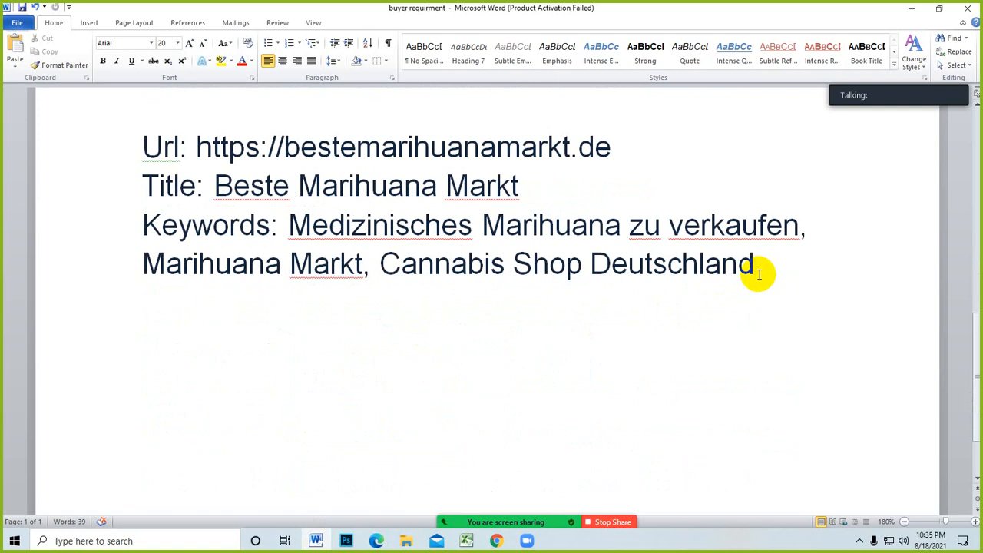
{"action": "type", "text": "Short "}
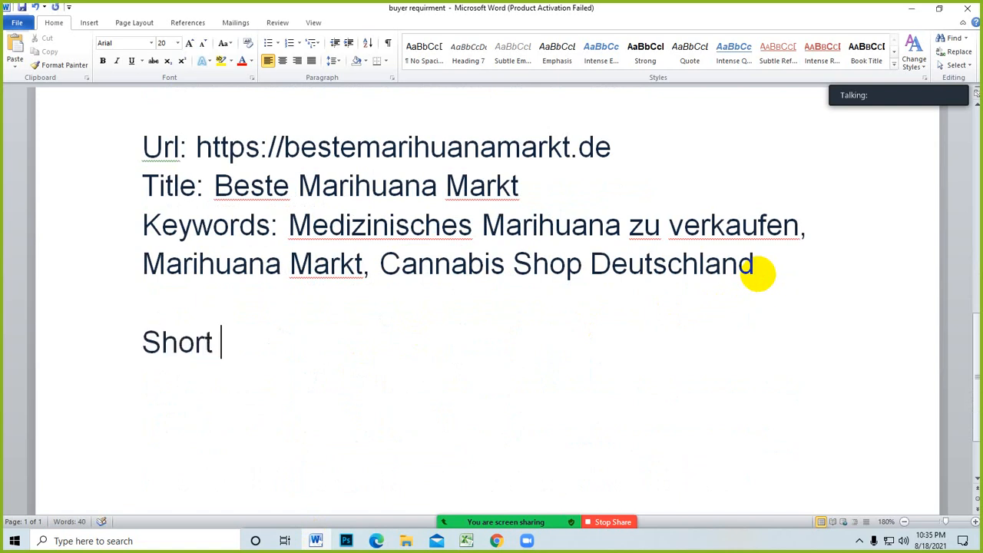
{"action": "type", "text": "Dess"}
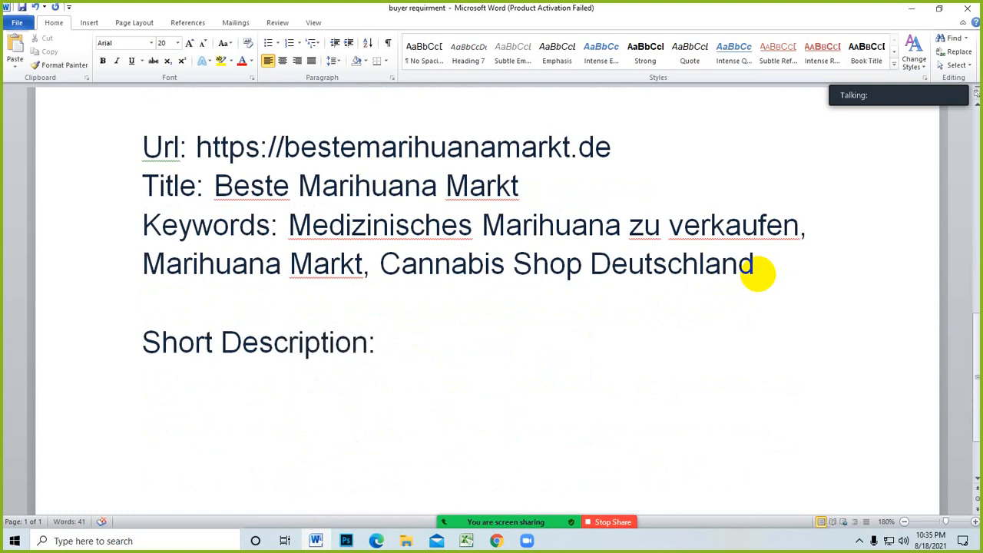
{"action": "key", "text": "ctrl+v"}
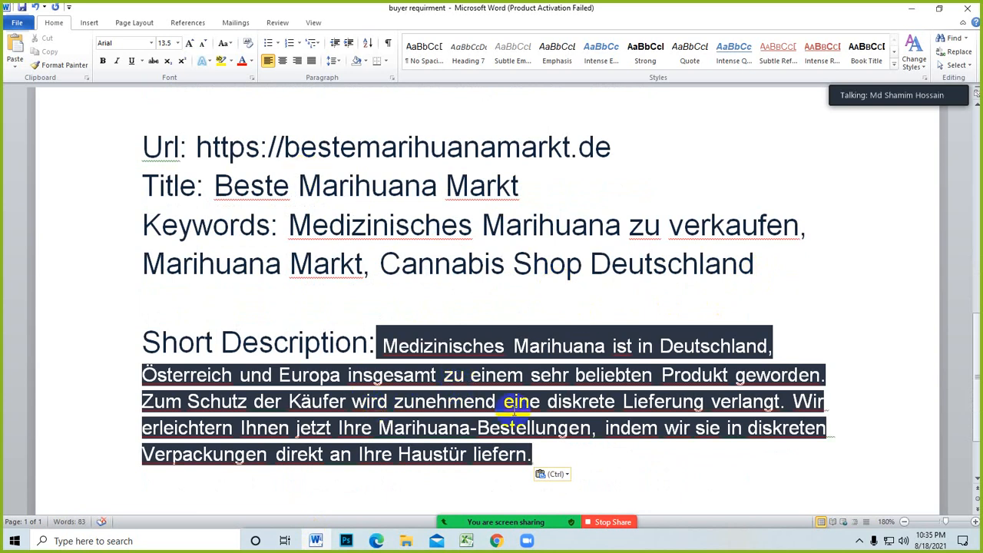
{"action": "left_click_drag", "start_coordinate": [536, 455], "coordinate": [378, 345]}
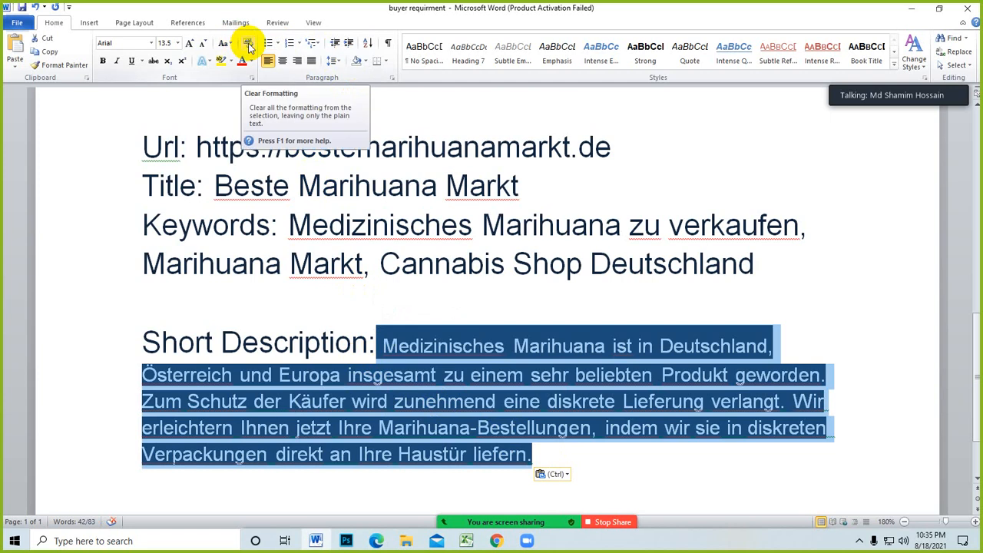
{"action": "left_click", "coordinate": [248, 46]}
{"action": "left_click", "coordinate": [423, 381]}
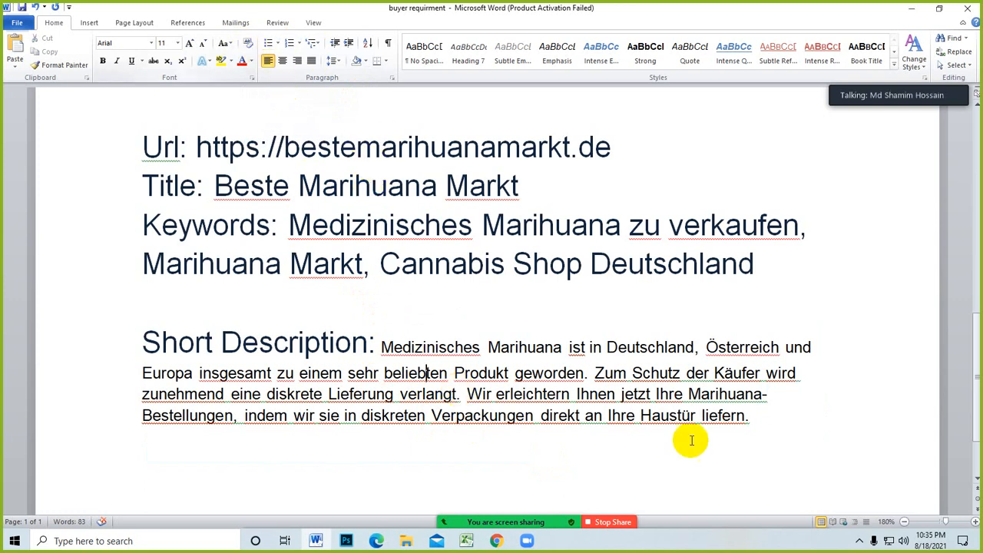
{"action": "left_click_drag", "start_coordinate": [761, 417], "coordinate": [183, 355]}
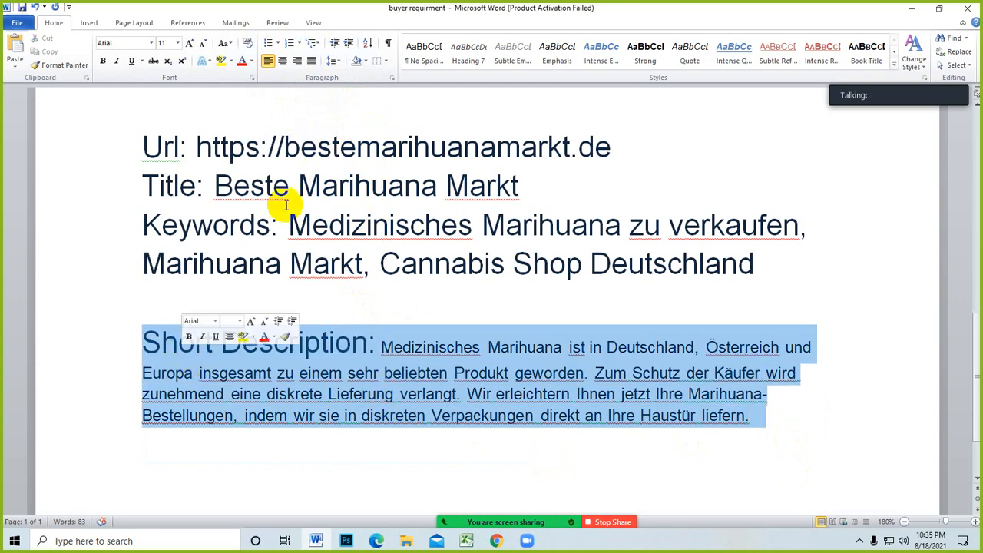
Step: Clear formatting from the Short Description block and then from the entire document
{"action": "left_click", "coordinate": [248, 44]}
{"action": "left_click", "coordinate": [362, 355]}
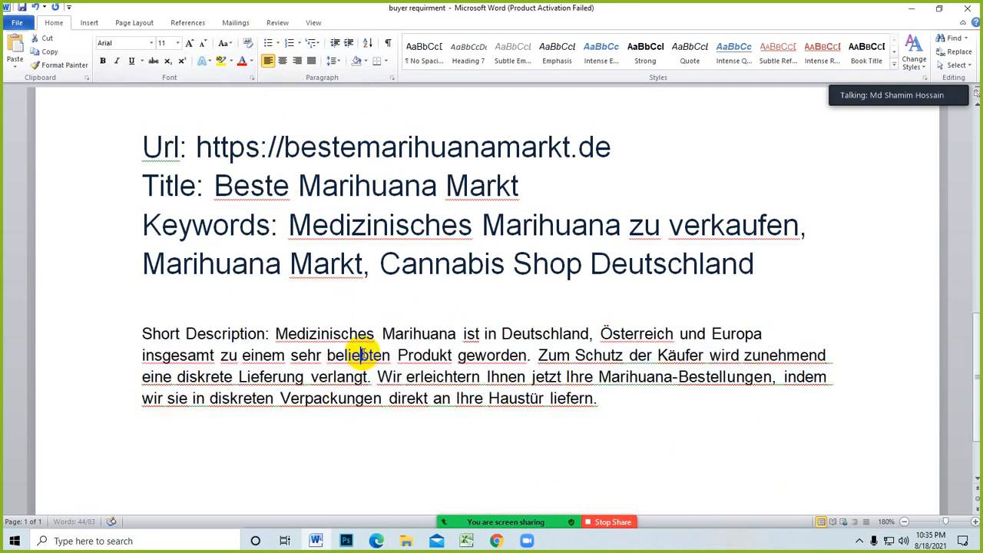
{"action": "key", "text": "ctrl+a"}
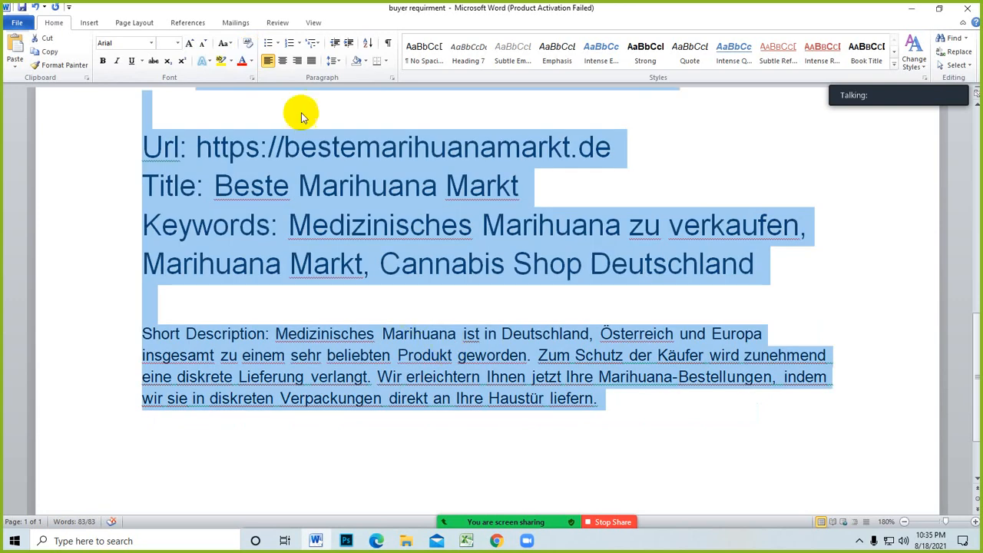
{"action": "left_click", "coordinate": [247, 44]}
{"action": "scroll", "coordinate": [346, 304], "scroll_direction": "up", "scroll_amount": 4}
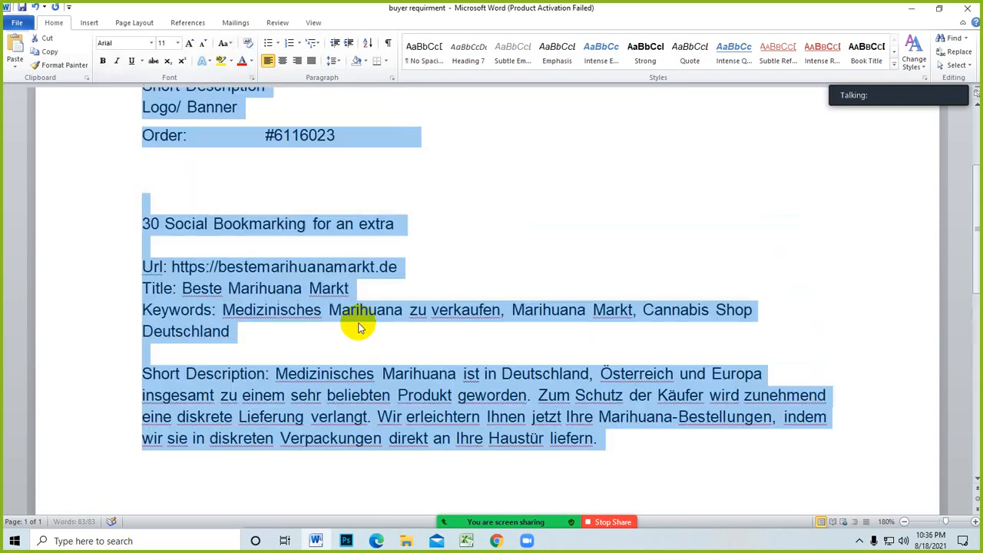
{"action": "left_click", "coordinate": [271, 267]}
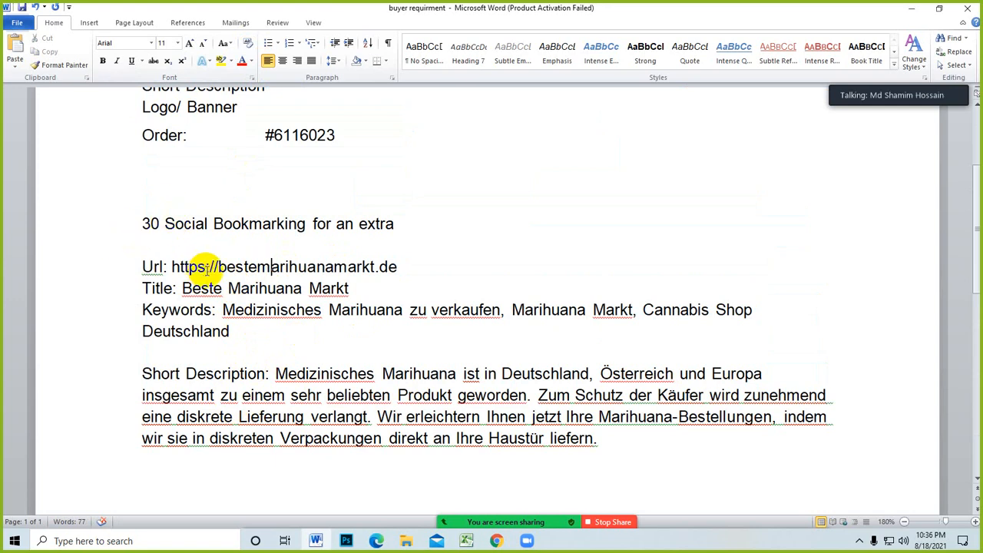
Step: Select the title 'Beste Marihuana Markt', then place the cursor after the short description
{"action": "left_click", "coordinate": [268, 267]}
{"action": "scroll", "coordinate": [263, 265], "scroll_direction": "down", "scroll_amount": 1}
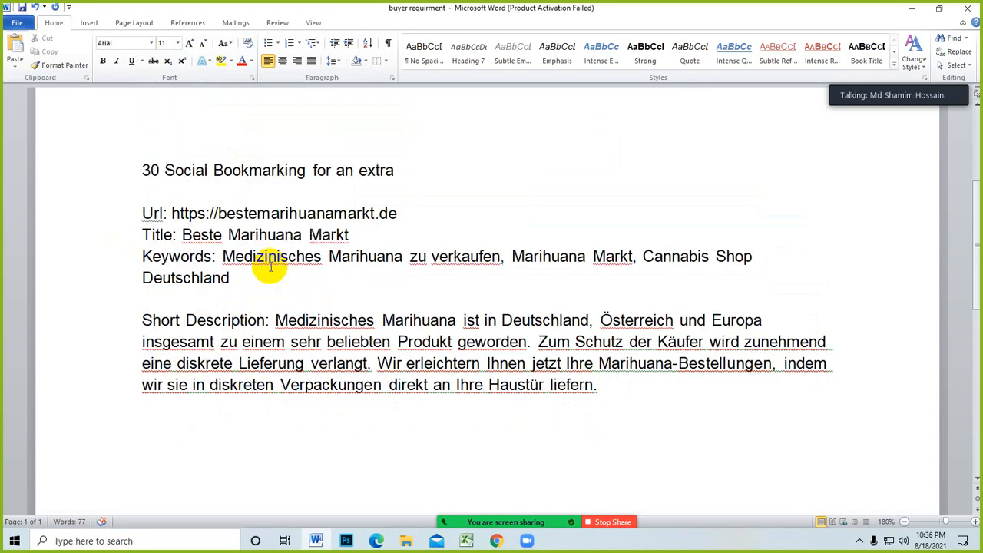
{"action": "scroll", "coordinate": [346, 254], "scroll_direction": "down", "scroll_amount": 1}
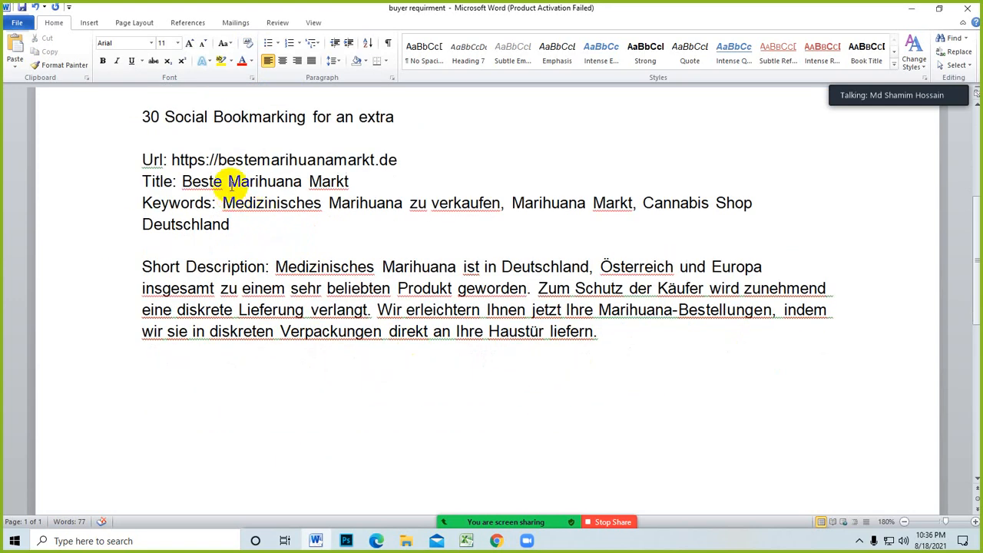
{"action": "left_click_drag", "start_coordinate": [183, 182], "coordinate": [331, 181]}
{"action": "key", "text": "ctrl+c"}
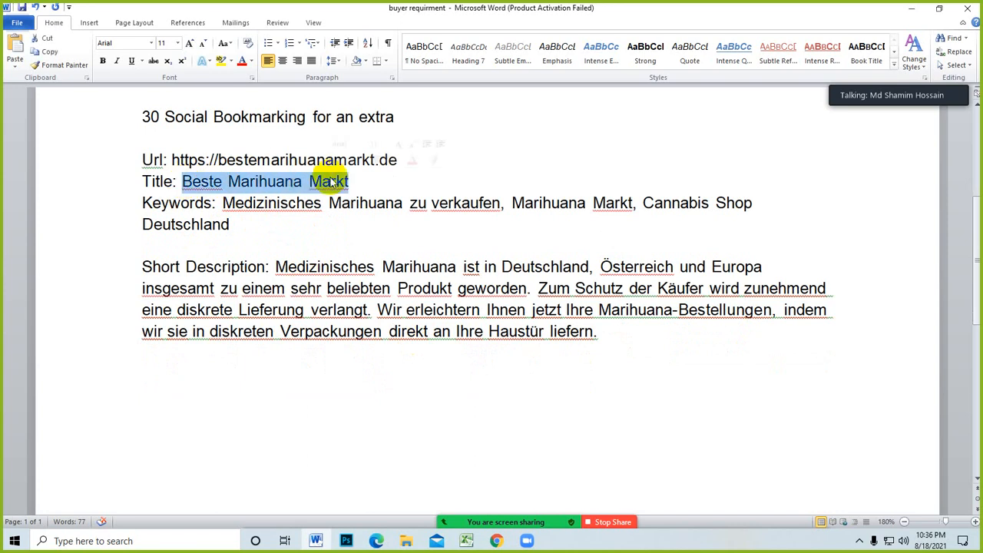
{"action": "left_click", "coordinate": [159, 381]}
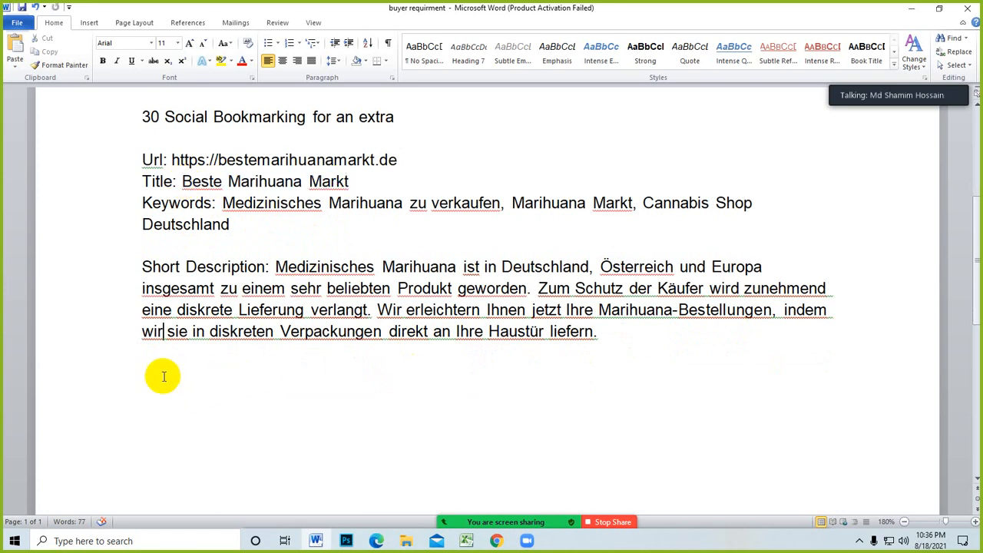
{"action": "left_click", "coordinate": [618, 331]}
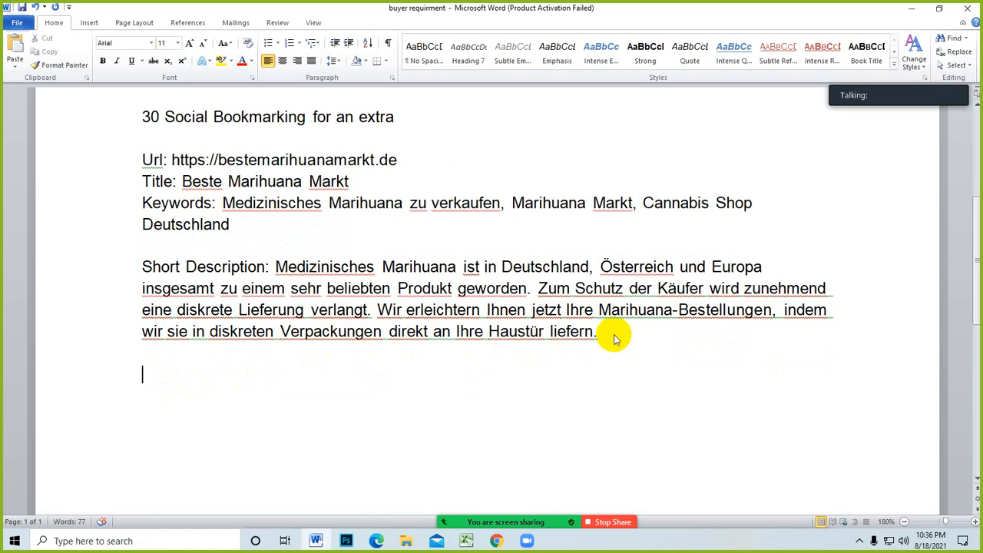
Step: Paste the Beste Marihuana Markt title on a new line and select the Short Description paragraph
{"action": "key", "text": "ctrl+v"}
{"action": "key", "text": "Return"}
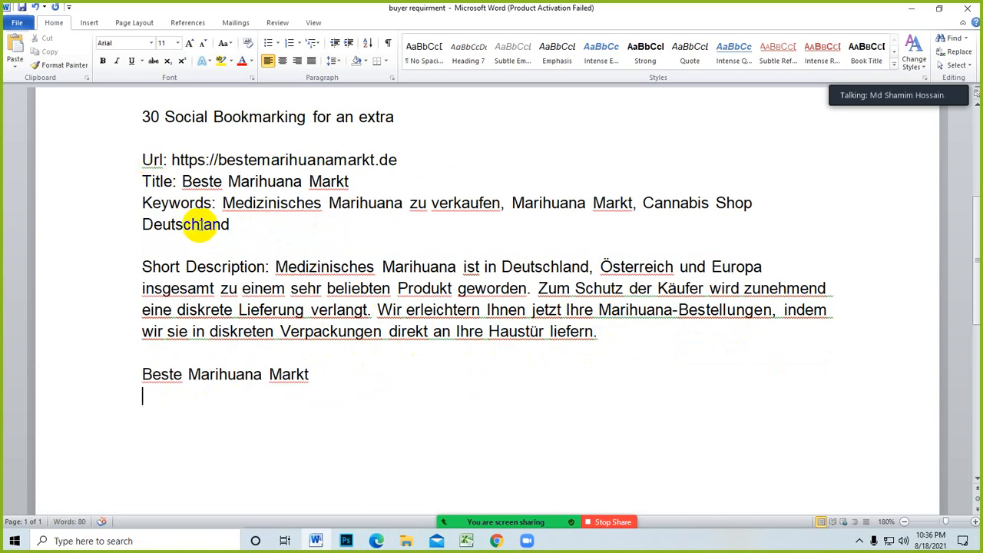
{"action": "left_click_drag", "start_coordinate": [275, 266], "coordinate": [595, 337]}
{"action": "key", "text": "ctrl+c"}
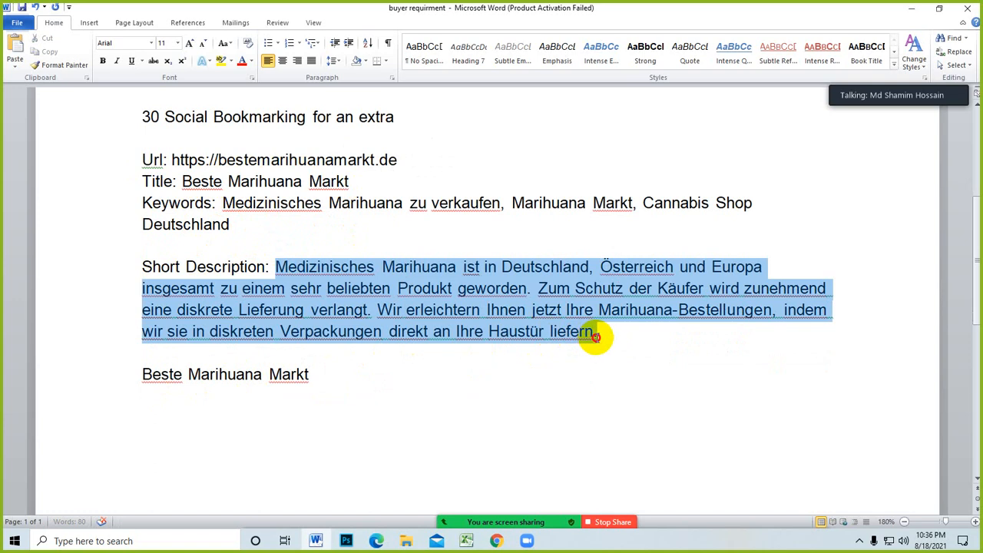
Step: Paste the German description on a new line below Beste Marihuana Markt, then select the Url address
{"action": "left_click", "coordinate": [334, 383]}
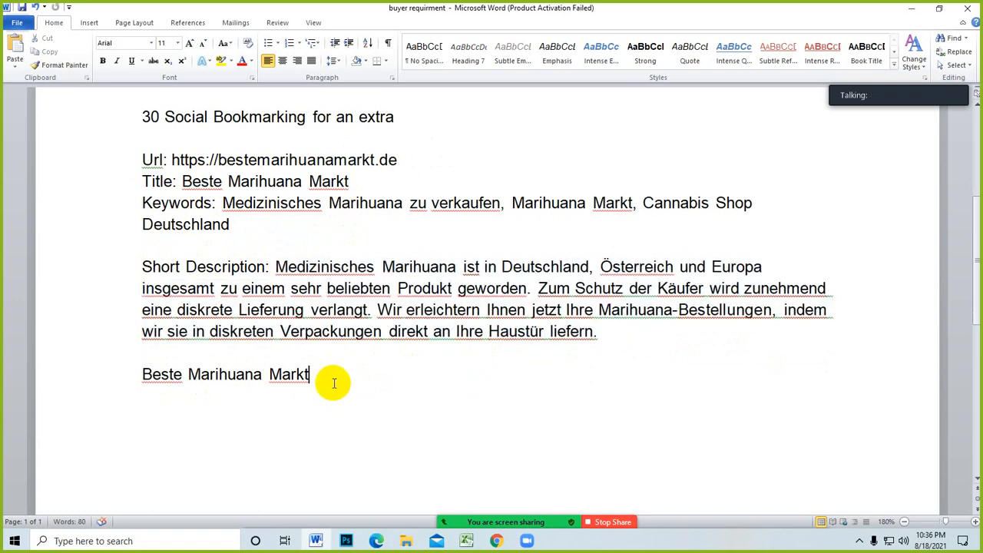
{"action": "key", "text": "Return"}
{"action": "key", "text": "ctrl+v"}
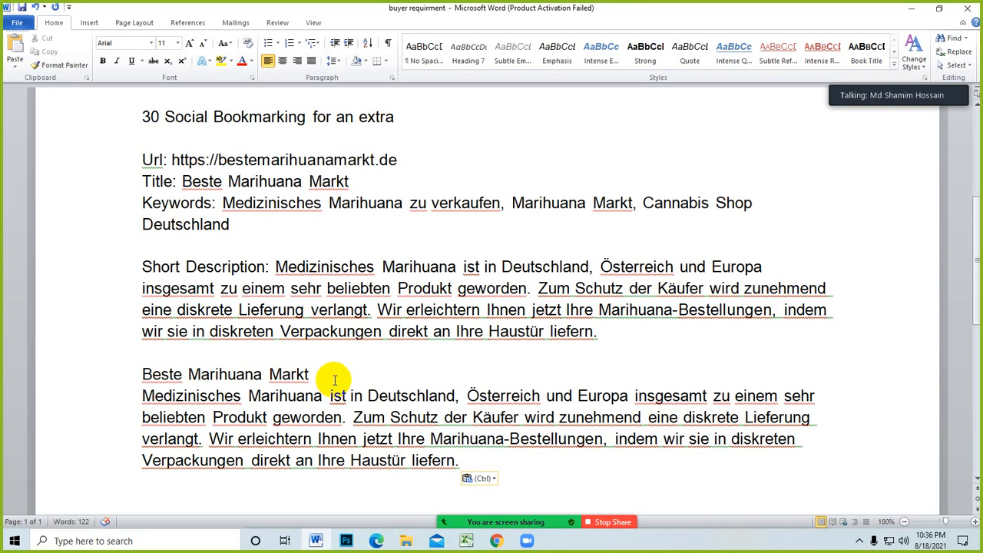
{"action": "key", "text": "Return"}
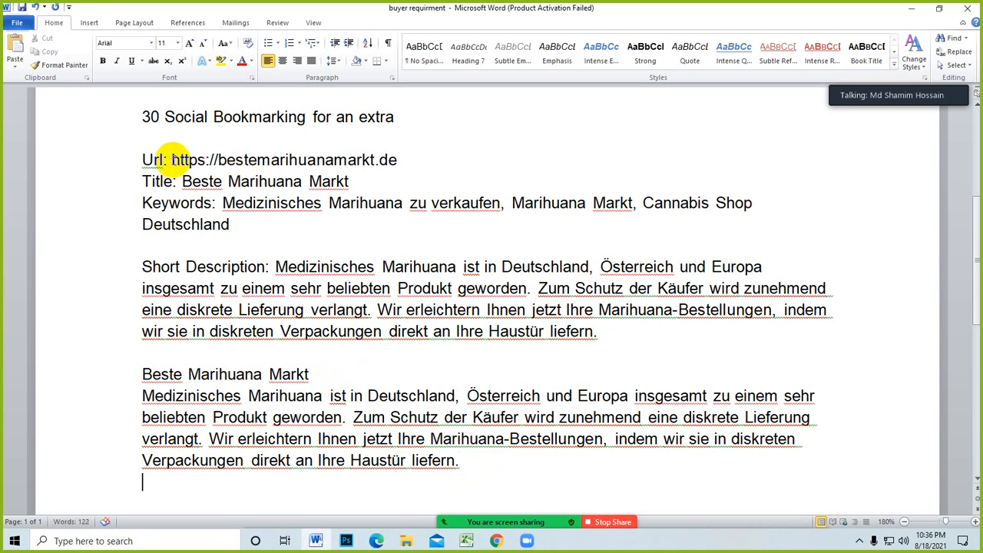
{"action": "left_click_drag", "start_coordinate": [171, 159], "coordinate": [388, 162]}
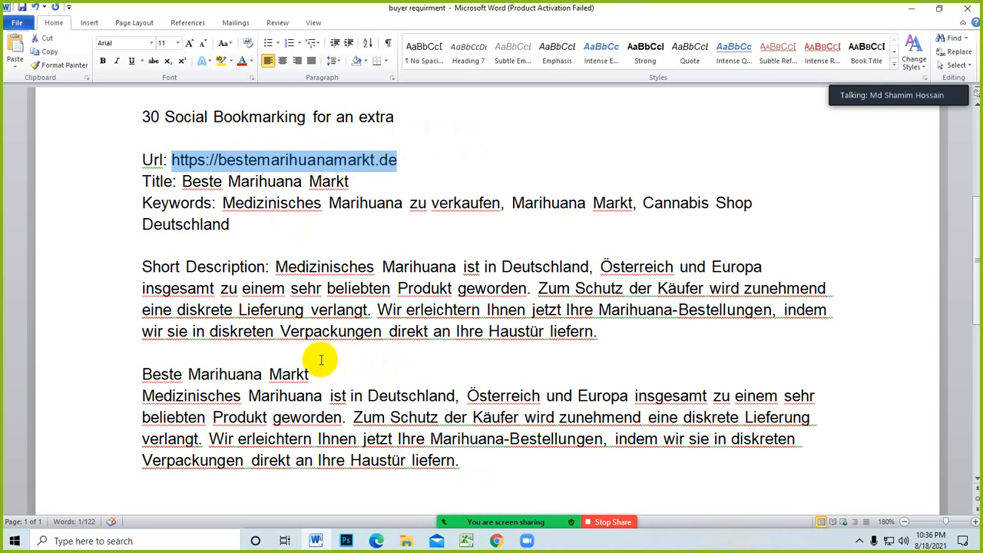
Step: Copy the bestemarihuanamarkt.de address from Chrome and return to Word after 'liefern.'
{"action": "left_click", "coordinate": [496, 541]}
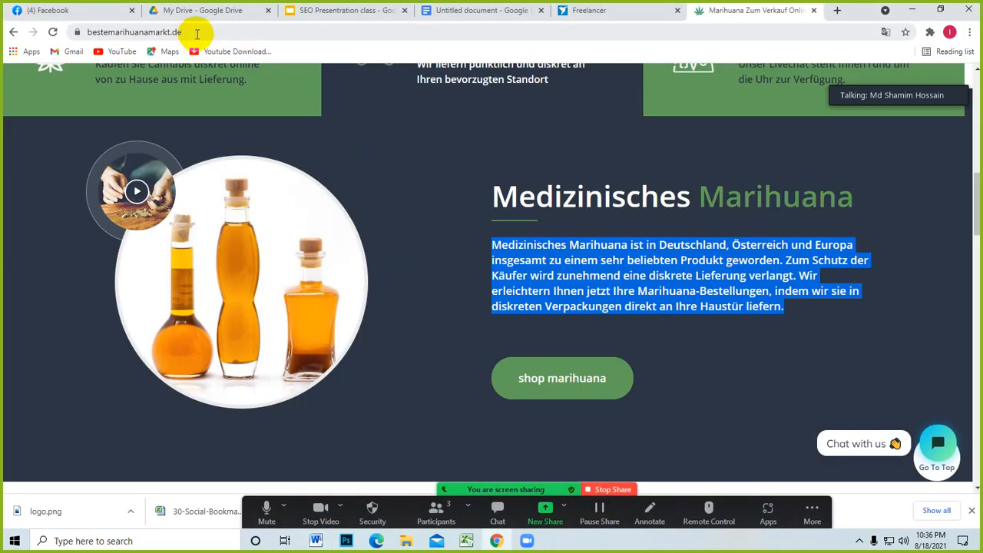
{"action": "left_click", "coordinate": [197, 32]}
{"action": "key", "text": "ctrl+c"}
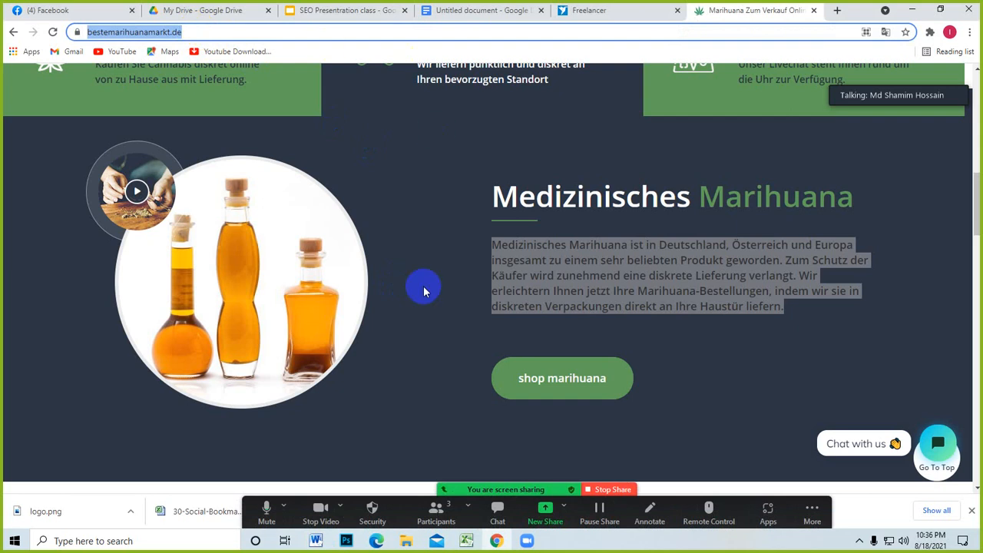
{"action": "left_click", "coordinate": [320, 542]}
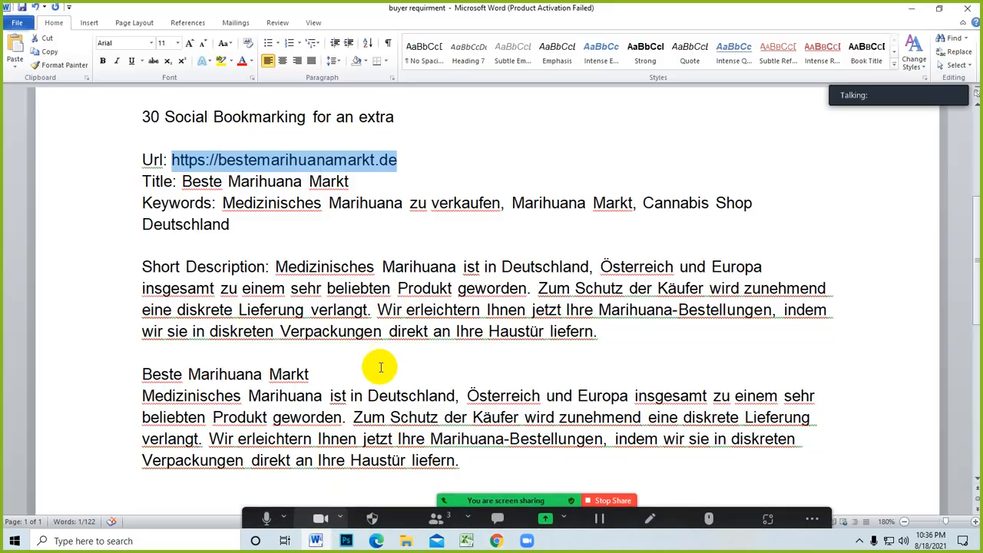
{"action": "left_click", "coordinate": [464, 473]}
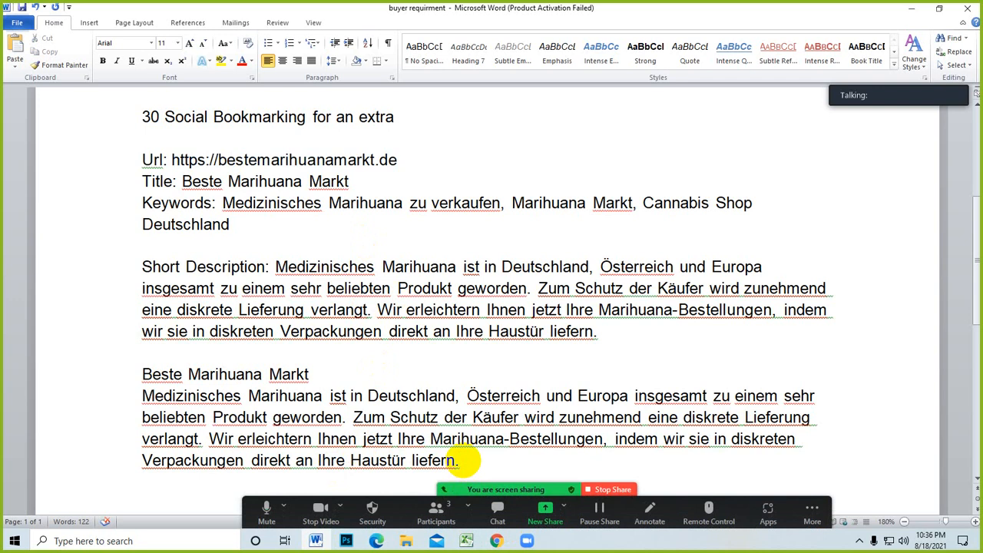
{"action": "key", "text": "Return"}
{"action": "key", "text": "ctrl+v"}
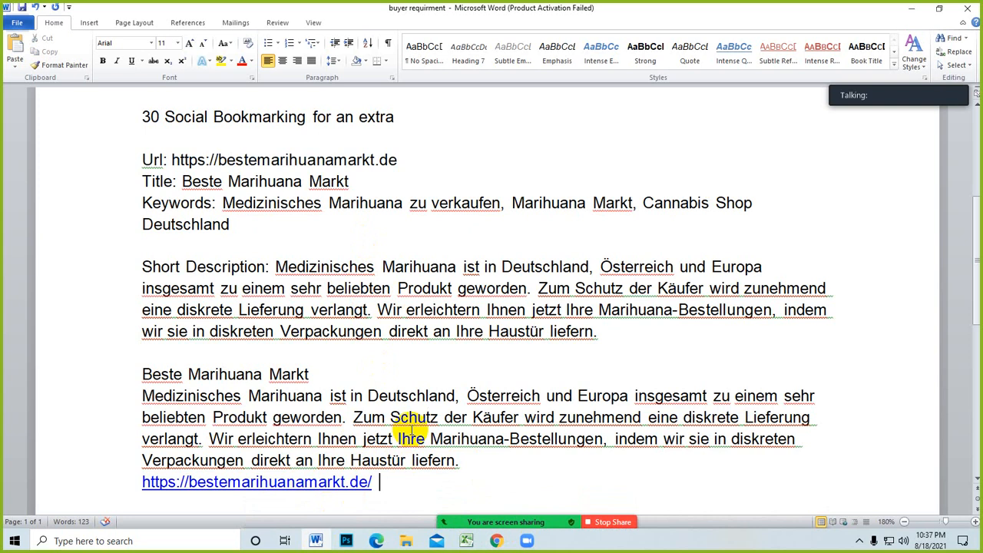
{"action": "scroll", "coordinate": [393, 393], "scroll_direction": "down", "scroll_amount": 1}
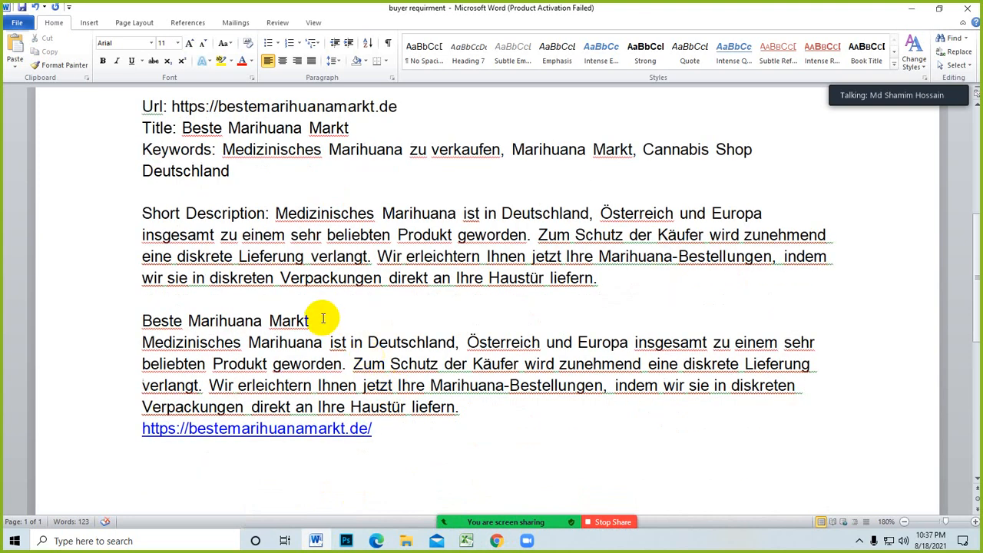
Step: Compare the new heading, description and link block against the Title and Short Description lines
{"action": "left_click_drag", "start_coordinate": [384, 435], "coordinate": [158, 325]}
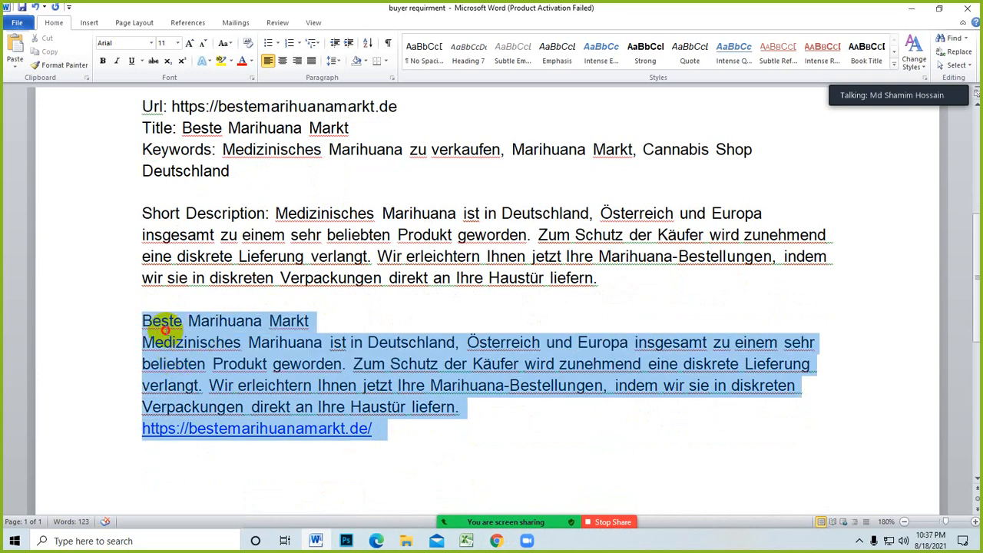
{"action": "left_click", "coordinate": [283, 359]}
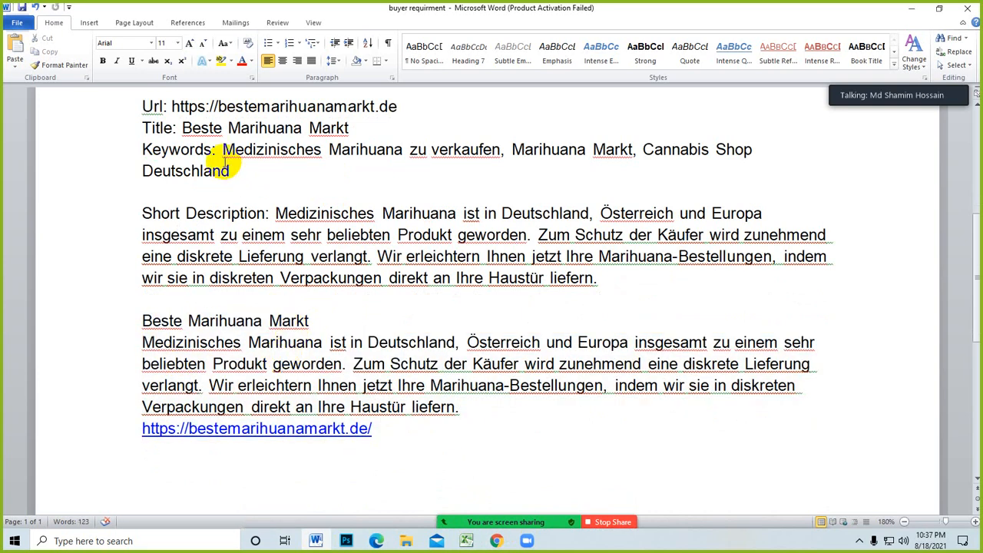
{"action": "left_click_drag", "start_coordinate": [183, 127], "coordinate": [349, 129]}
{"action": "left_click_drag", "start_coordinate": [141, 216], "coordinate": [583, 278]}
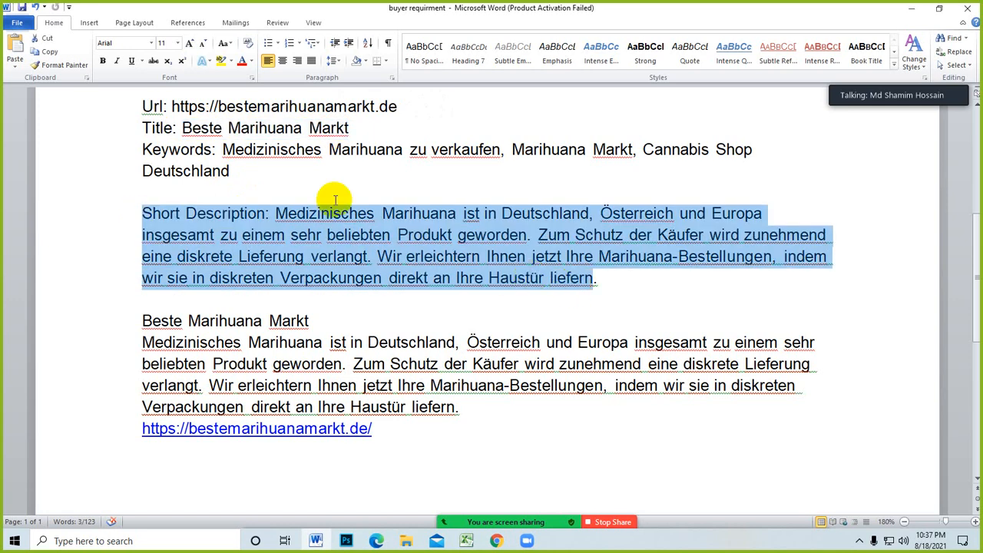
{"action": "left_click", "coordinate": [195, 172]}
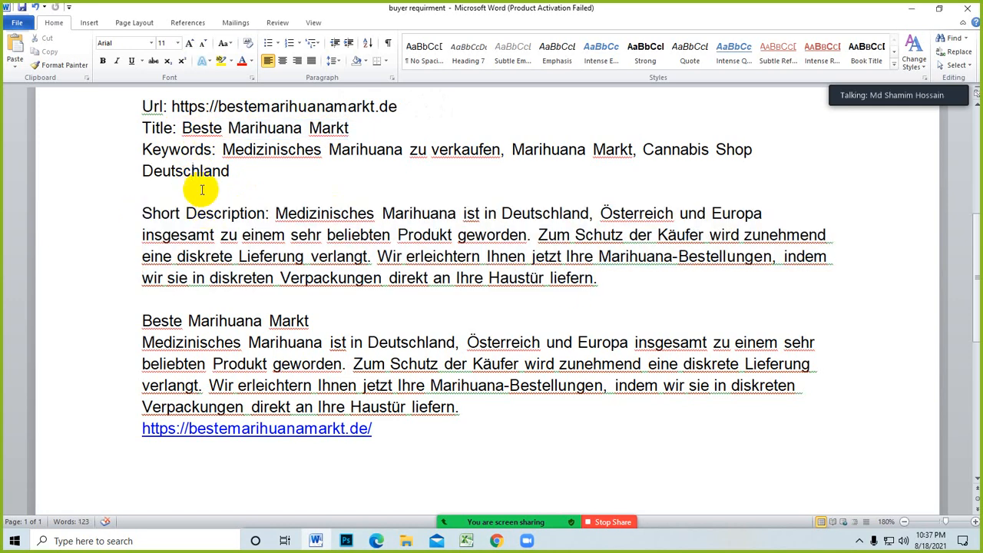
{"action": "left_click", "coordinate": [362, 427]}
{"action": "left_click_drag", "start_coordinate": [362, 428], "coordinate": [142, 323]}
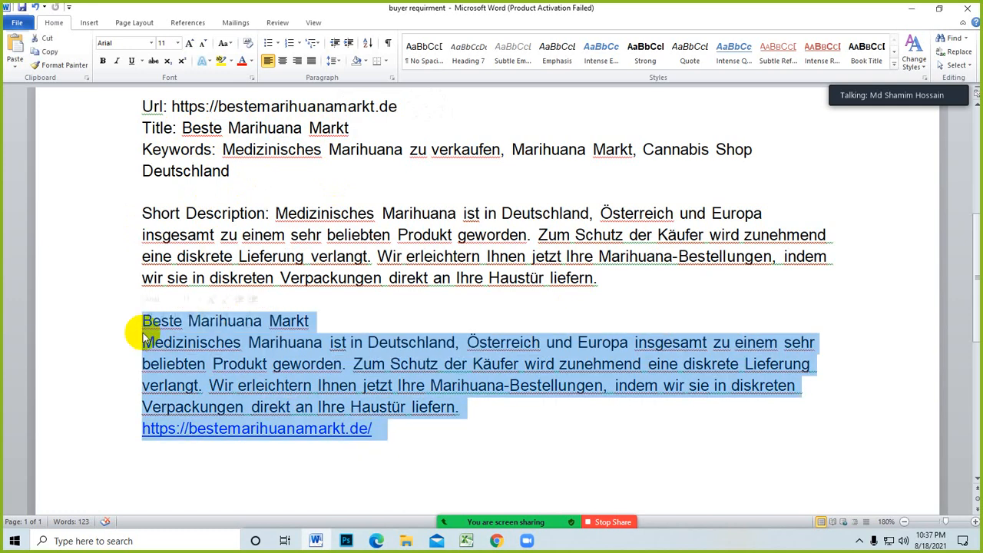
{"action": "left_click", "coordinate": [218, 358]}
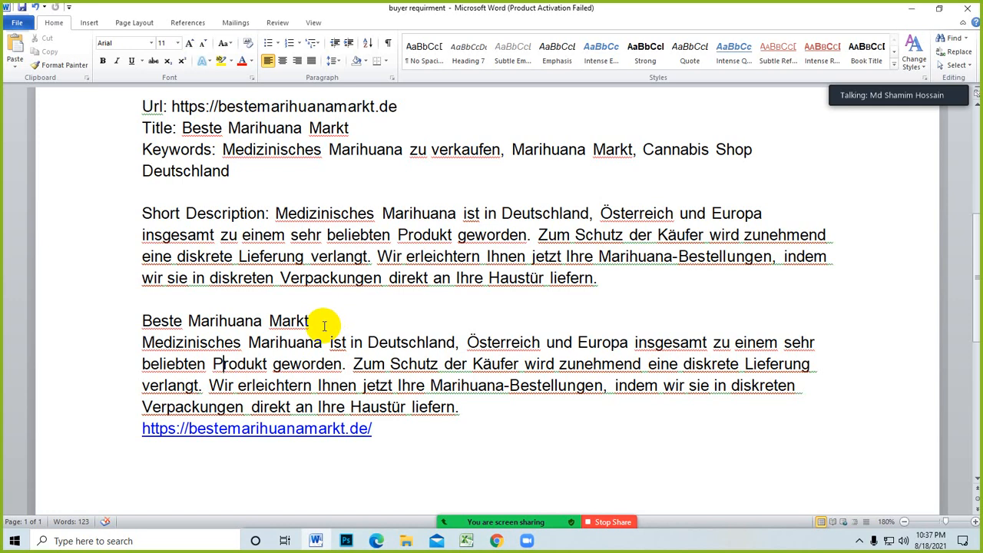
{"action": "left_click", "coordinate": [233, 343]}
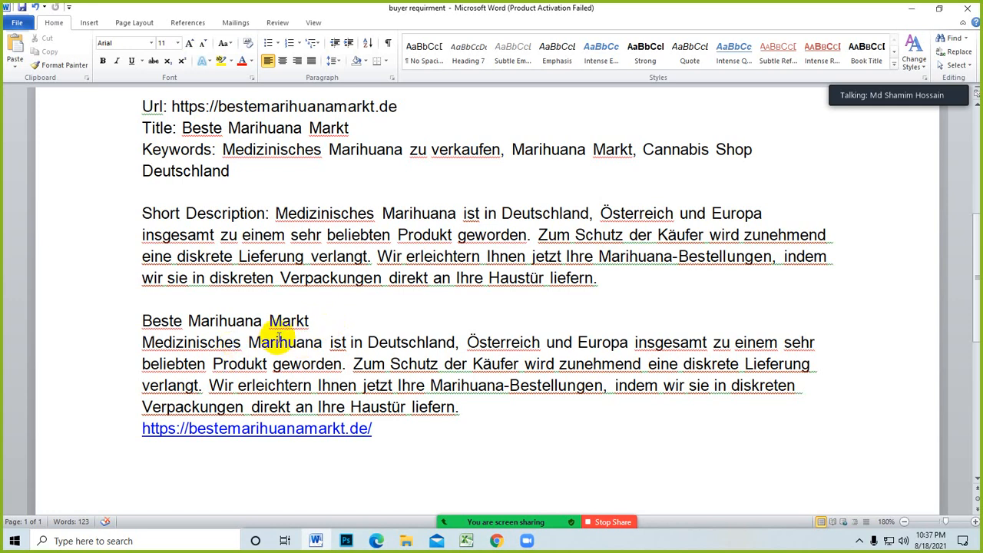
{"action": "scroll", "coordinate": [279, 338], "scroll_direction": "up", "scroll_amount": 2}
{"action": "scroll", "coordinate": [279, 338], "scroll_direction": "down", "scroll_amount": 1}
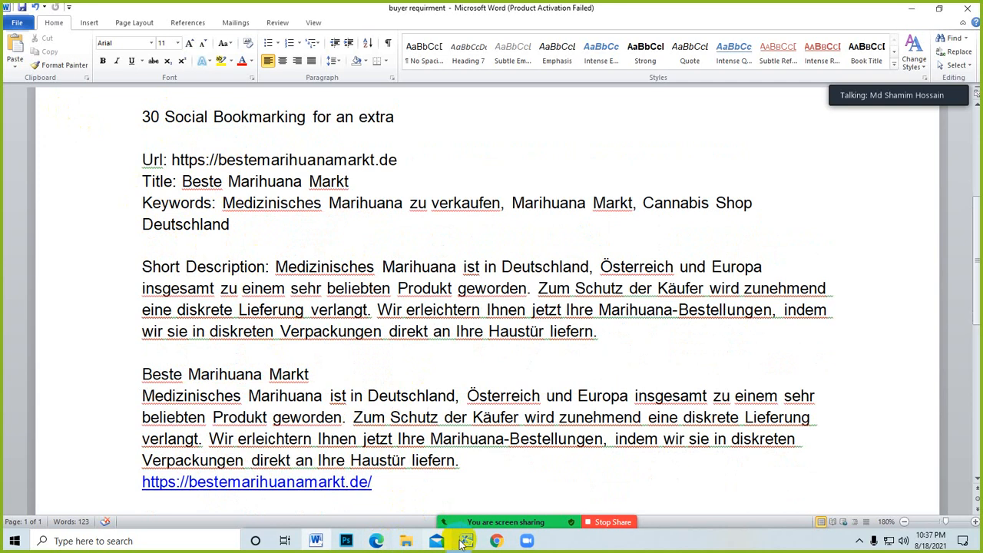
Step: Create a blank Google Docs document from Google Drive's New menu, then go back to Word
{"action": "left_click", "coordinate": [496, 542]}
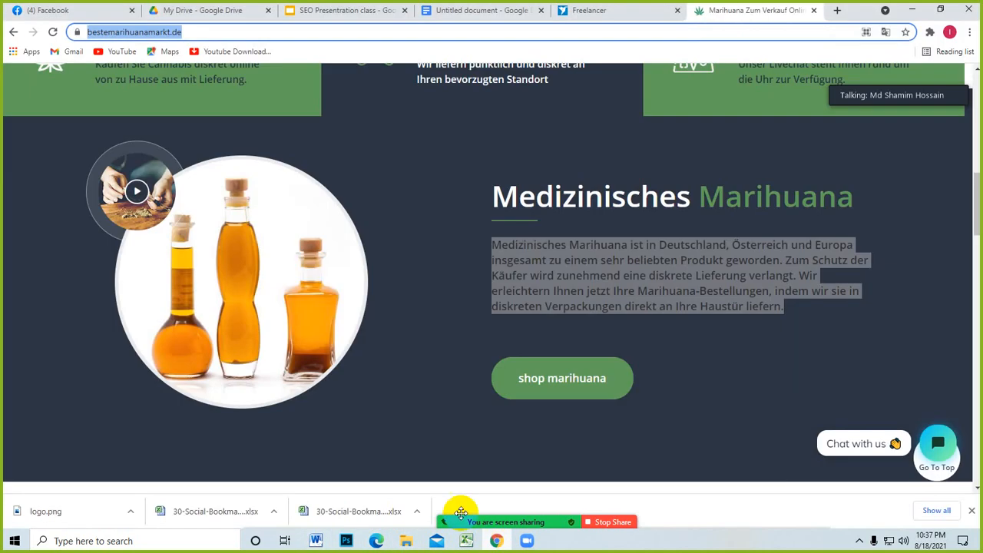
{"action": "left_click", "coordinate": [226, 10]}
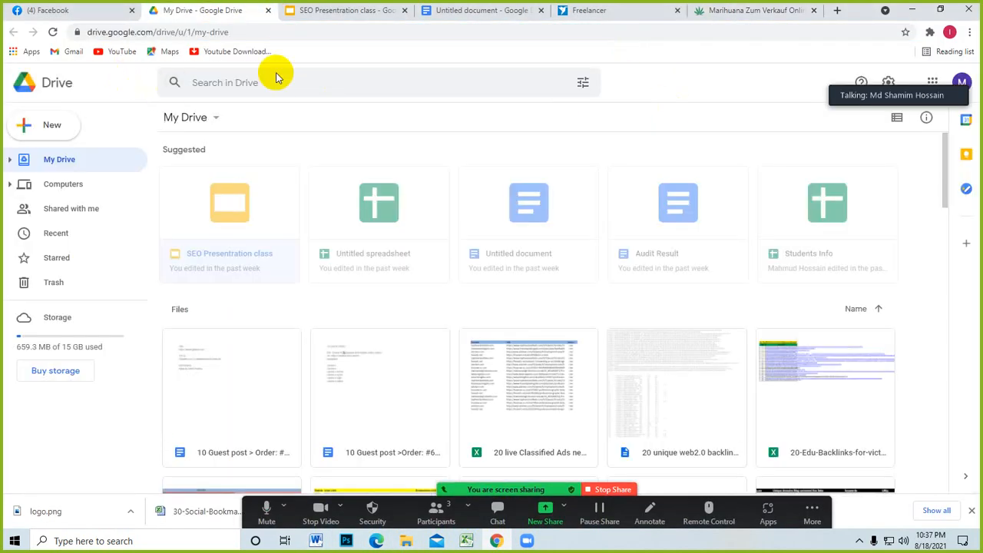
{"action": "left_click_drag", "start_coordinate": [926, 87], "coordinate": [914, 183]}
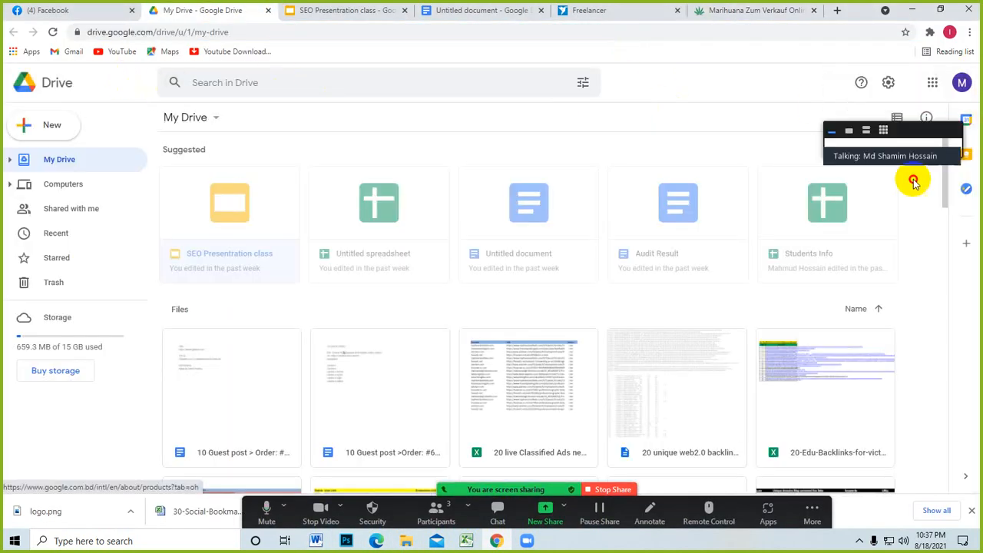
{"action": "left_click", "coordinate": [932, 83]}
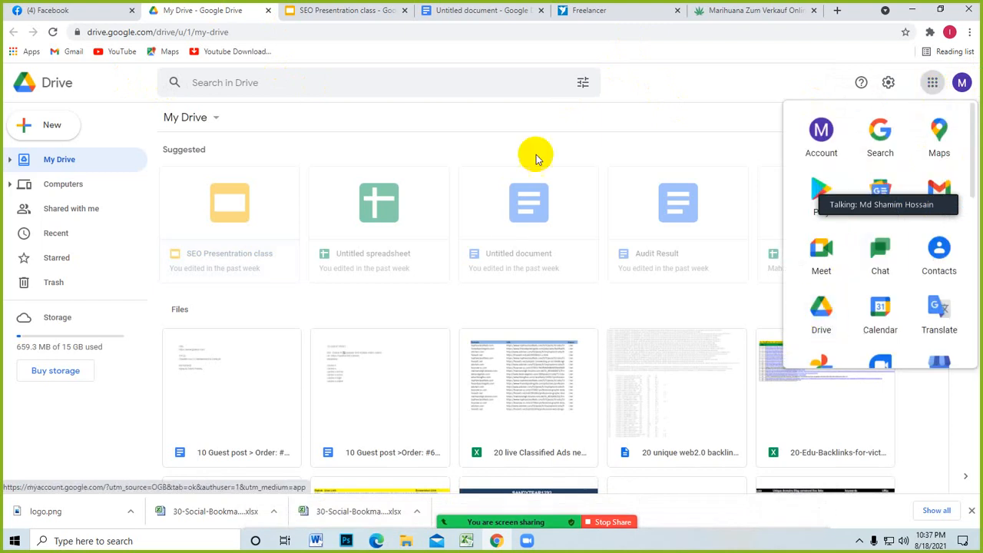
{"action": "left_click", "coordinate": [666, 74]}
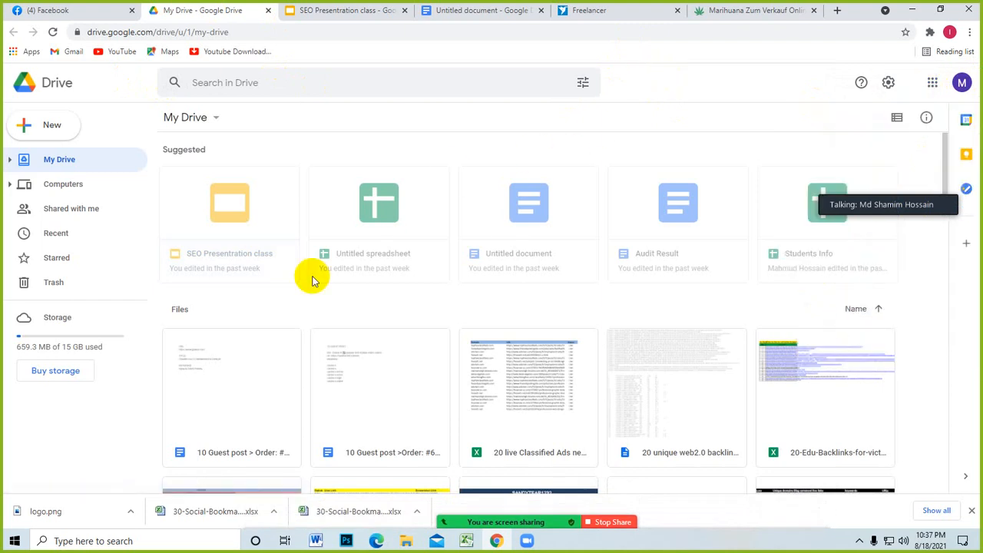
{"action": "left_click", "coordinate": [44, 129]}
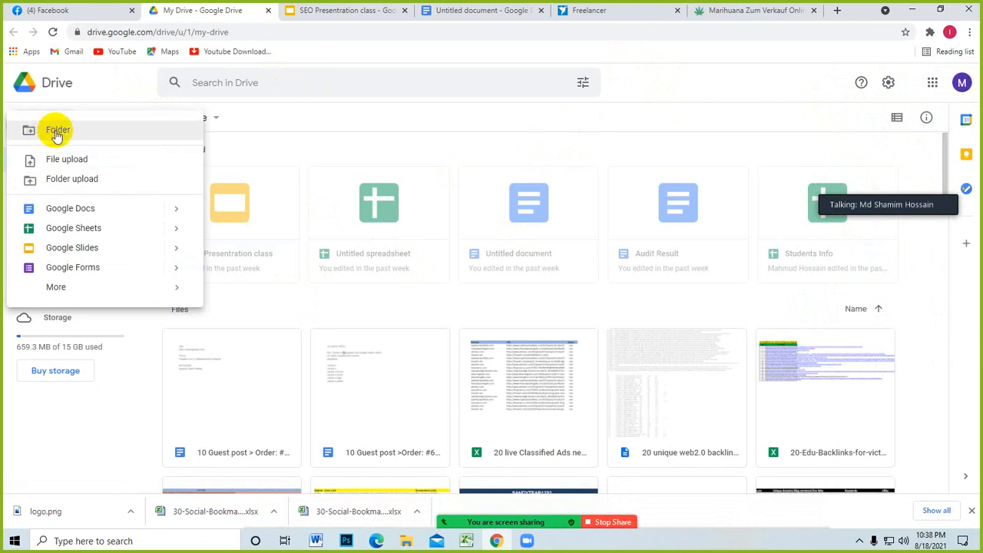
{"action": "left_click", "coordinate": [65, 212]}
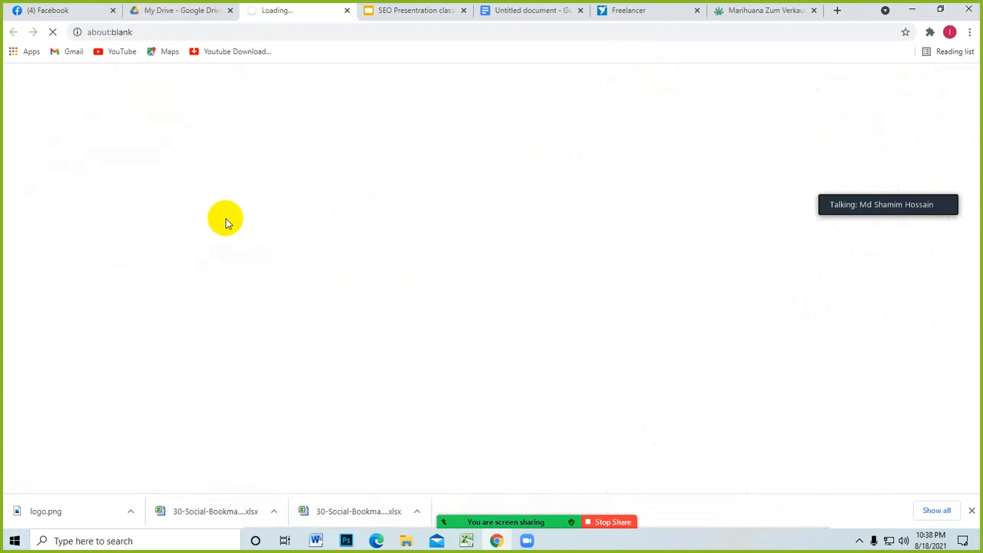
{"action": "left_click", "coordinate": [315, 541]}
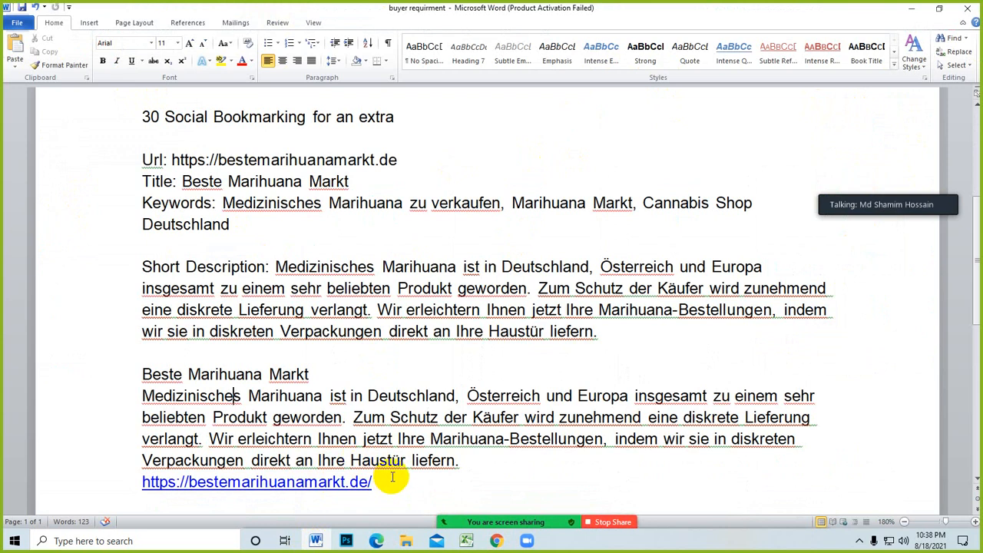
Step: Select all of Word's order text and bring up the new blank Google Doc
{"action": "key", "text": "ctrl+a"}
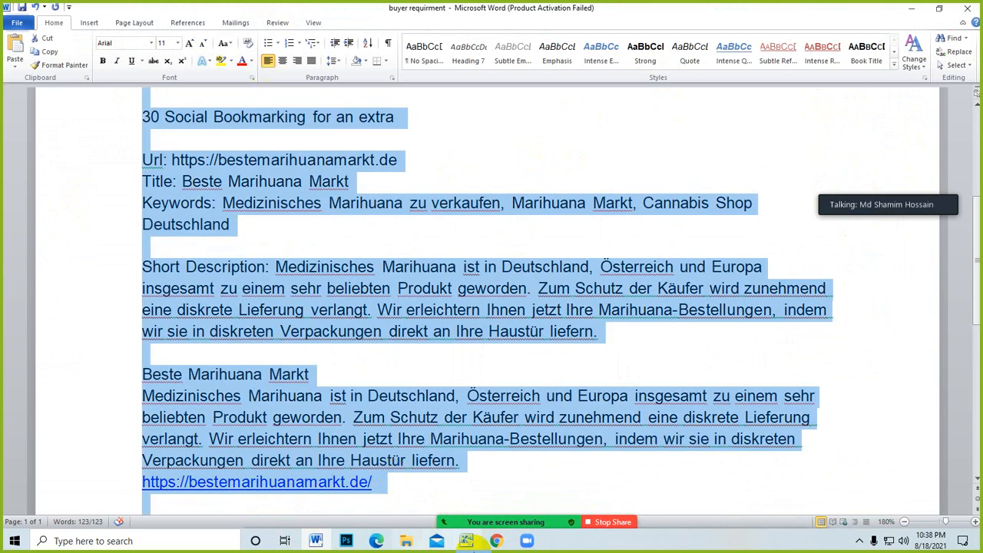
{"action": "left_click", "coordinate": [497, 541]}
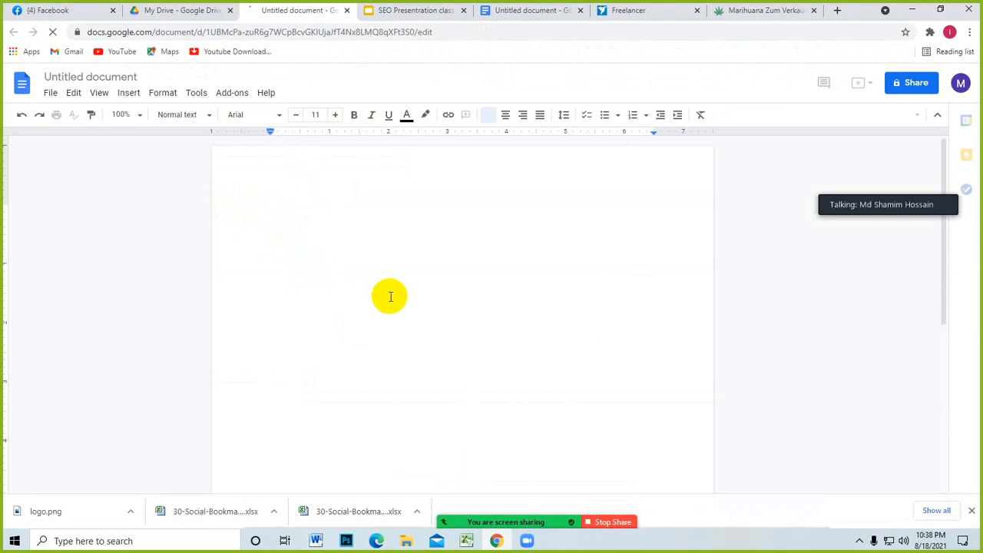
Step: Paste the full order text into the untitled Google Doc and check it from the top
{"action": "key", "text": "ctrl+v"}
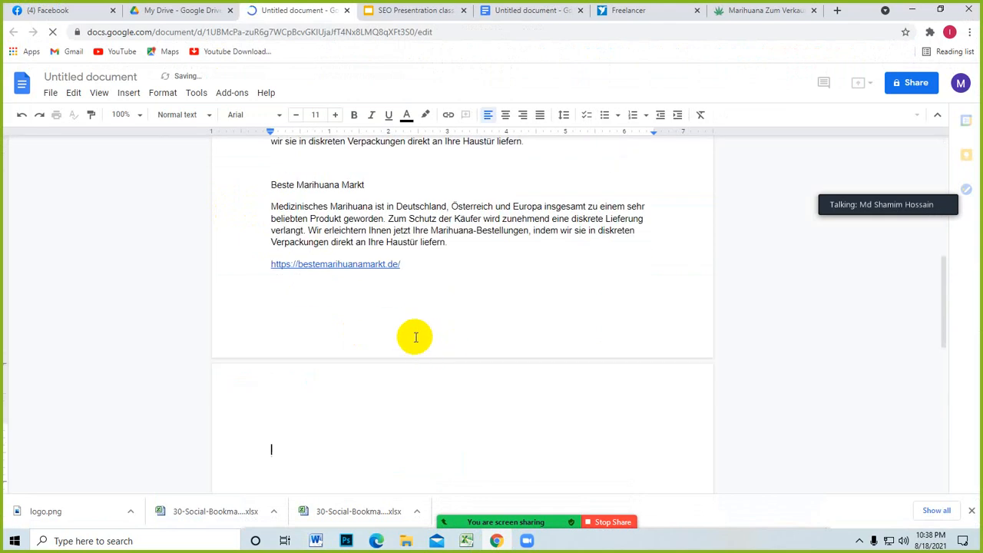
{"action": "scroll", "coordinate": [415, 337], "scroll_direction": "up", "scroll_amount": 2}
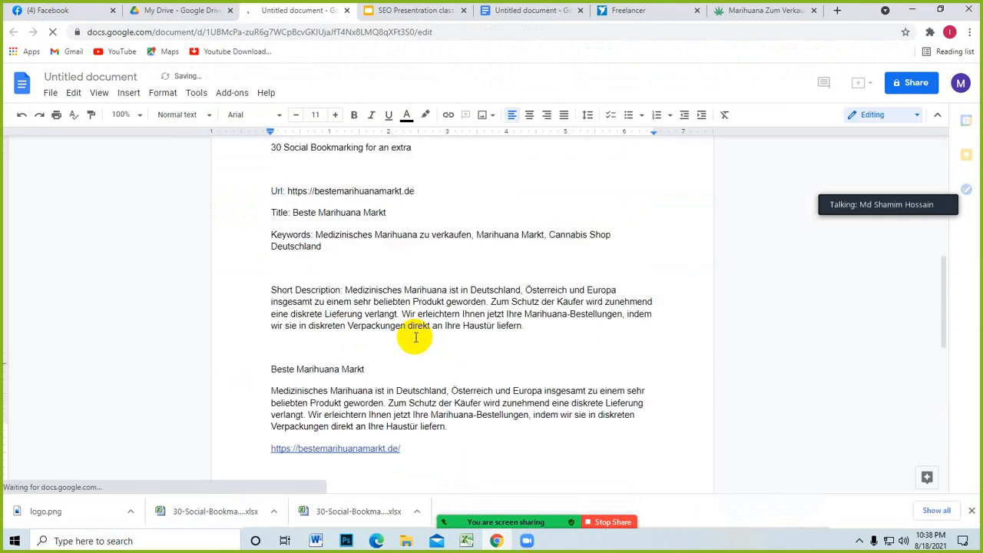
{"action": "scroll", "coordinate": [415, 337], "scroll_direction": "up", "scroll_amount": 2}
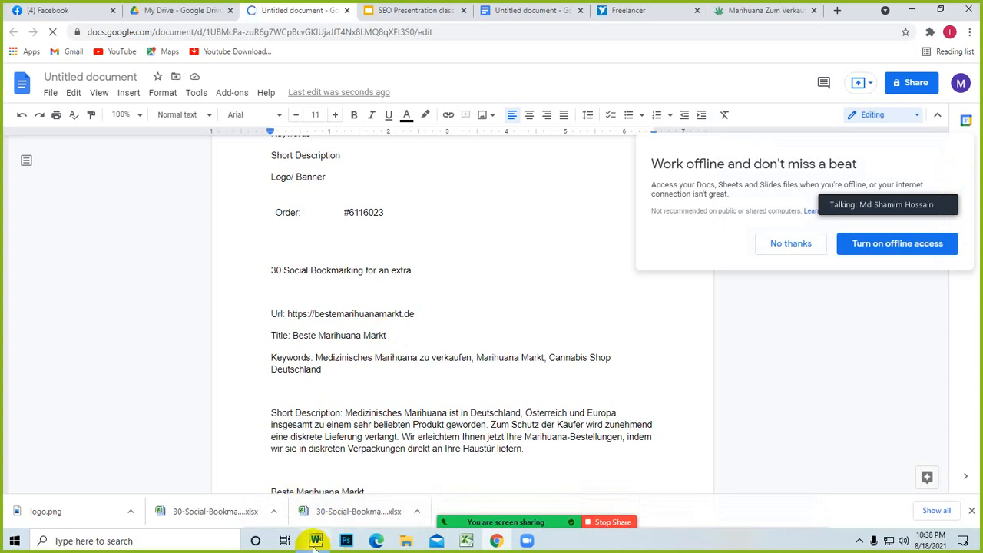
{"action": "mouse_move", "coordinate": [316, 542]}
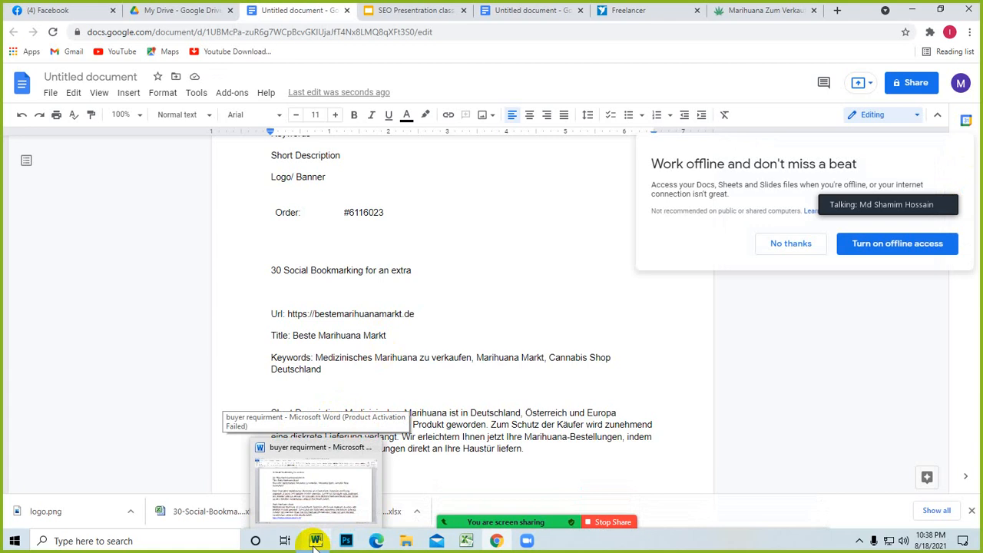
{"action": "double_click", "coordinate": [426, 330]}
{"action": "left_click", "coordinate": [468, 542]}
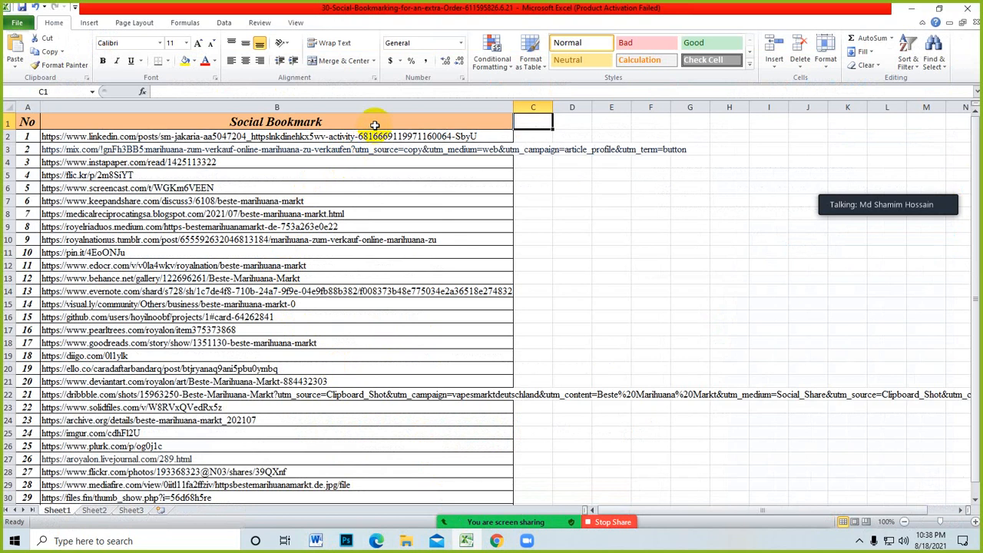
Step: Copy Excel's Social Bookmark heading and its 30 links (B1:B31), then bring Chrome forward
{"action": "left_click_drag", "start_coordinate": [375, 125], "coordinate": [376, 481]}
{"action": "key", "text": "ctrl+c"}
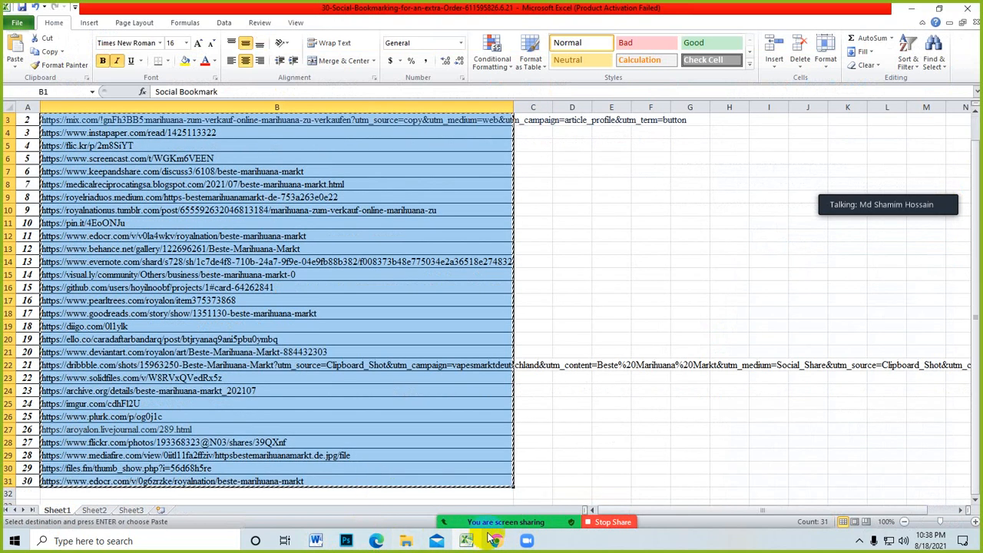
{"action": "left_click", "coordinate": [407, 542]}
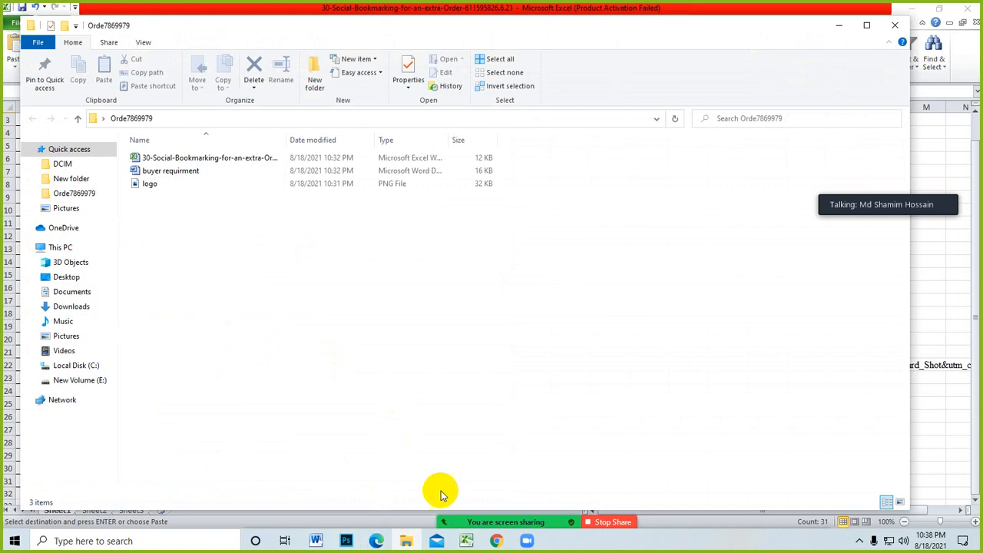
{"action": "left_click", "coordinate": [496, 541]}
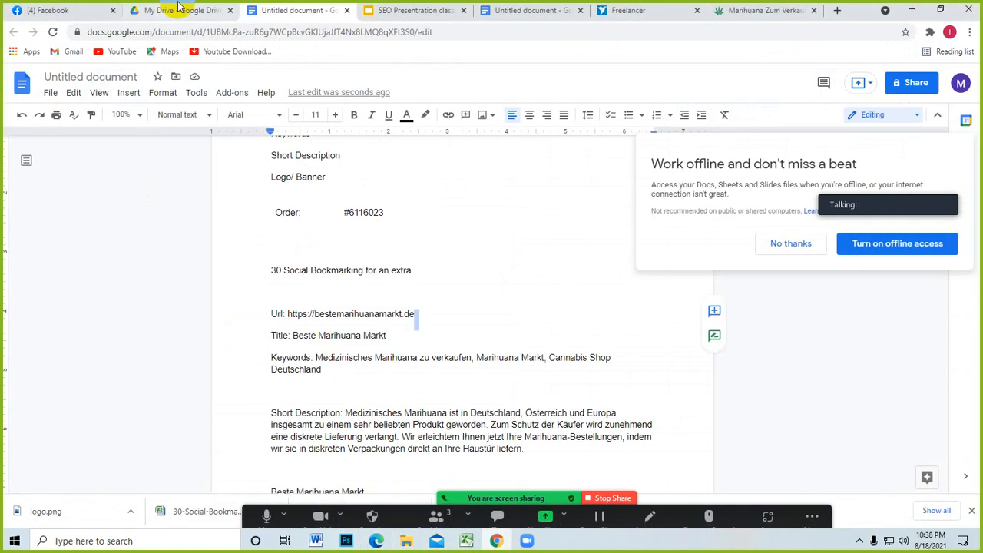
Step: Create a blank Google Sheets spreadsheet from Drive's New menu and select cell B2
{"action": "left_click", "coordinate": [169, 11]}
{"action": "left_click", "coordinate": [80, 164]}
{"action": "left_click", "coordinate": [49, 126]}
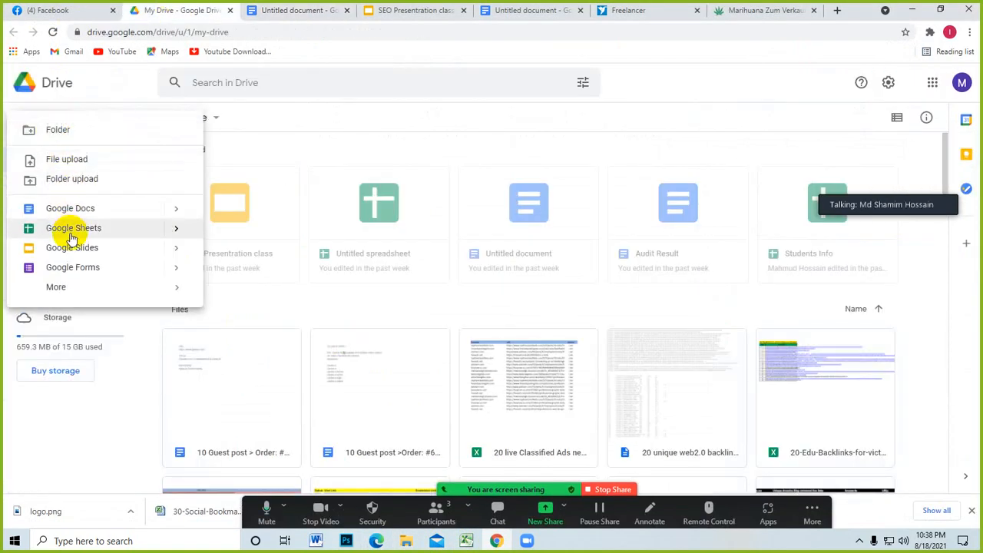
{"action": "left_click", "coordinate": [70, 231]}
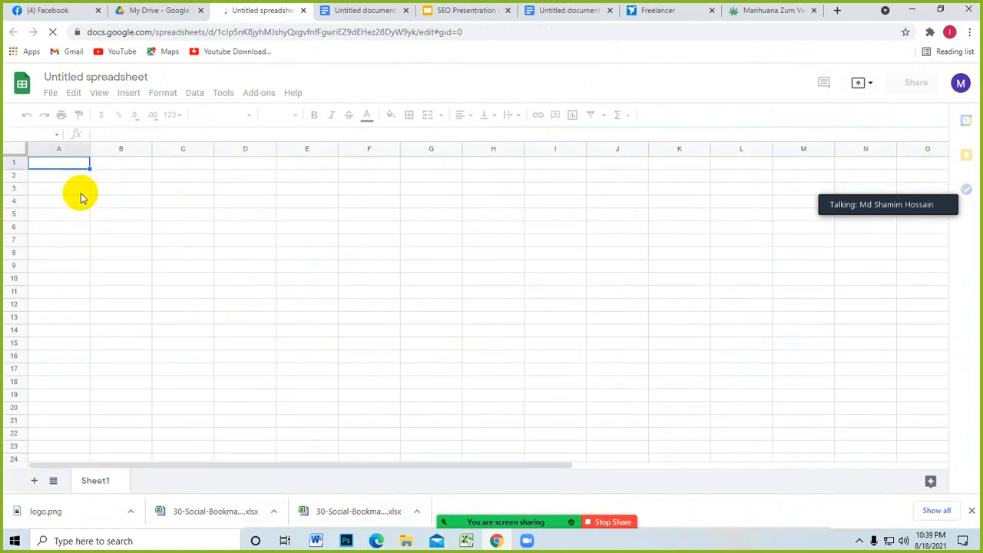
{"action": "left_click", "coordinate": [119, 179]}
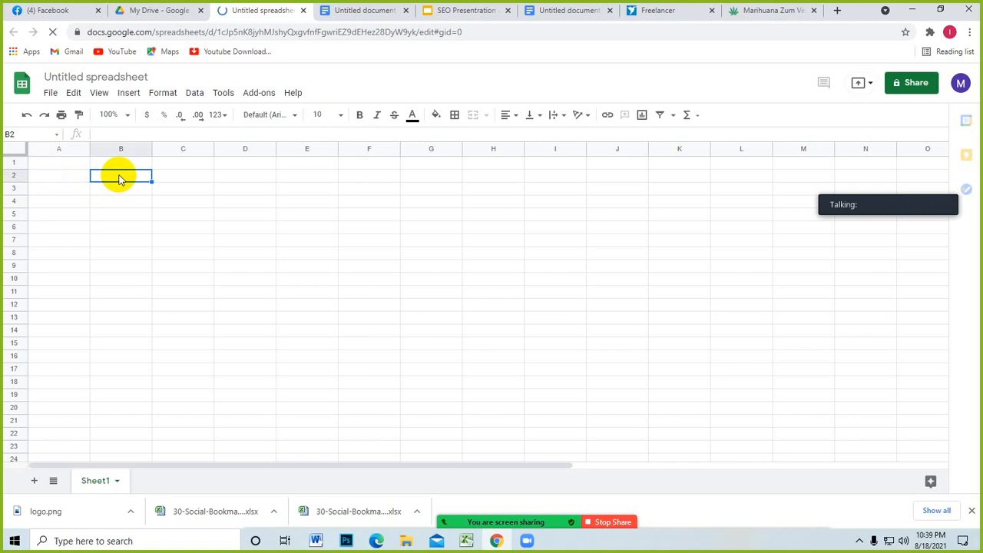
Step: Paste the bookmark list at B2 and rename the spreadsheet 'Social Bookmarkeing'
{"action": "key", "text": "ctrl+v"}
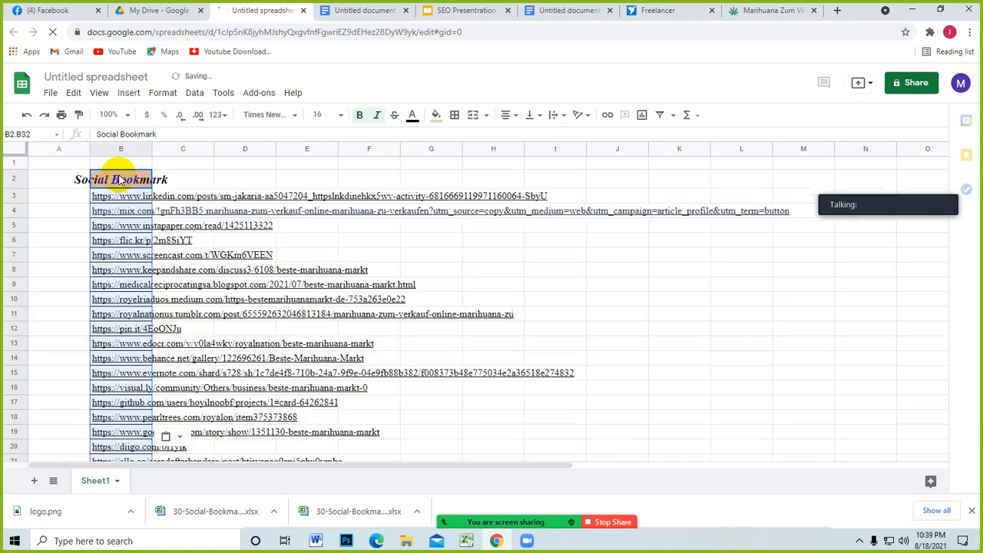
{"action": "left_click", "coordinate": [111, 77]}
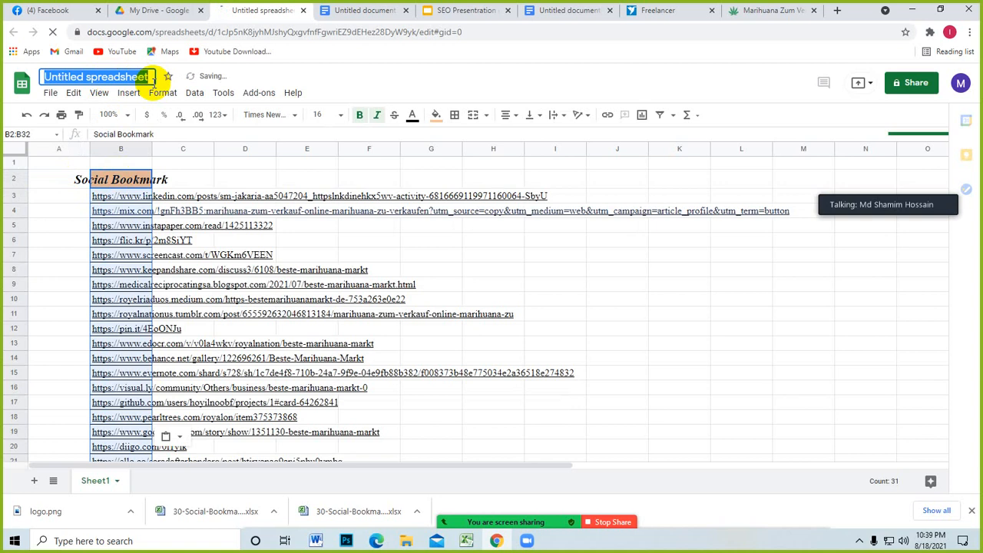
{"action": "left_click", "coordinate": [152, 80]}
{"action": "key", "text": "BackSpace"}
{"action": "key", "text": "BackSpace"}
{"action": "key", "text": "BackSpace"}
{"action": "key", "text": "BackSpace"}
{"action": "key", "text": "BackSpace"}
{"action": "key", "text": "BackSpace"}
{"action": "key", "text": "BackSpace"}
{"action": "key", "text": "BackSpace"}
{"action": "key", "text": "BackSpace"}
{"action": "key", "text": "BackSpace"}
{"action": "key", "text": "BackSpace"}
{"action": "key", "text": "BackSpace"}
{"action": "key", "text": "BackSpace"}
{"action": "key", "text": "BackSpace"}
{"action": "key", "text": "BackSpace"}
{"action": "key", "text": "BackSpace"}
{"action": "key", "text": "BackSpace"}
{"action": "key", "text": "BackSpace"}
{"action": "key", "text": "BackSpace"}
{"action": "key", "text": "BackSpace"}
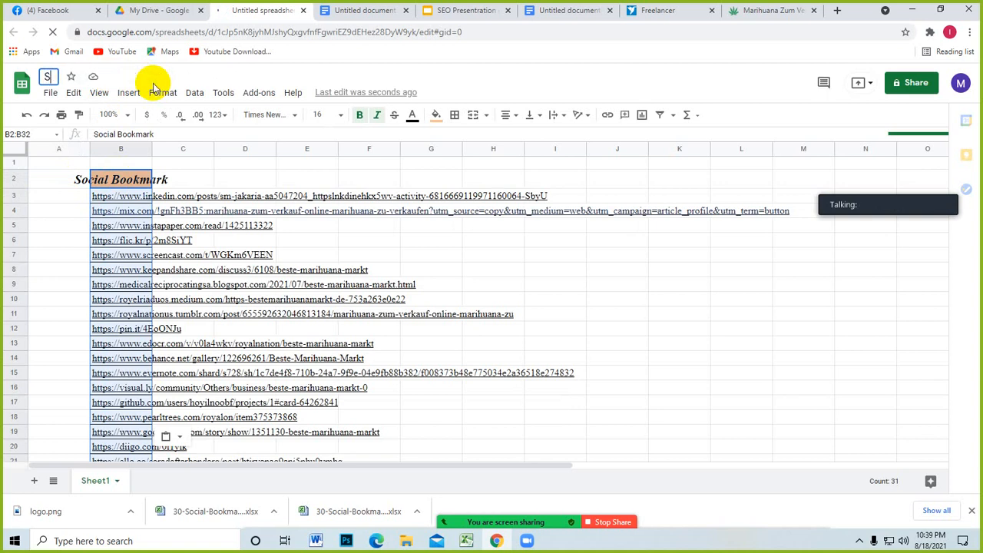
{"action": "type", "text": "Social "}
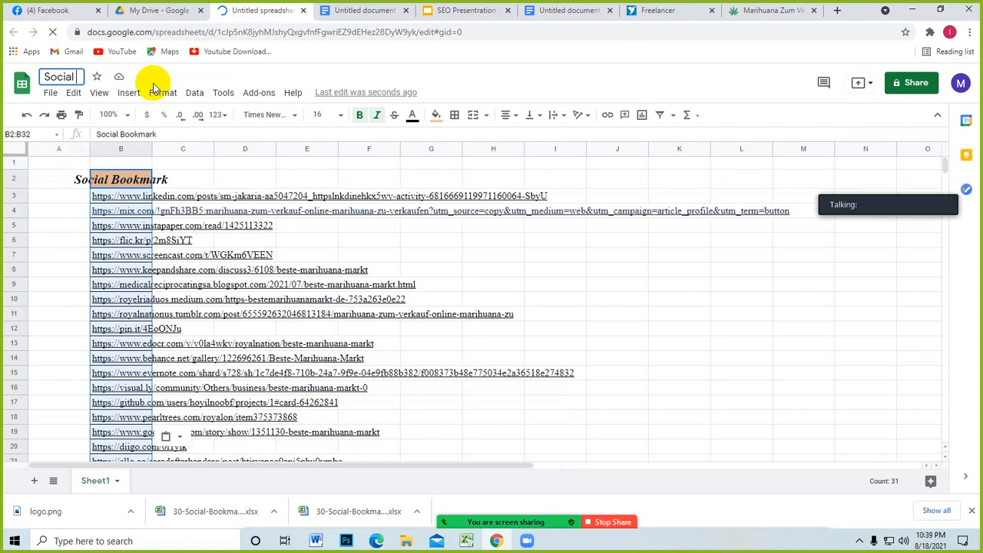
{"action": "type", "text": "Book"}
{"action": "key", "text": "Return"}
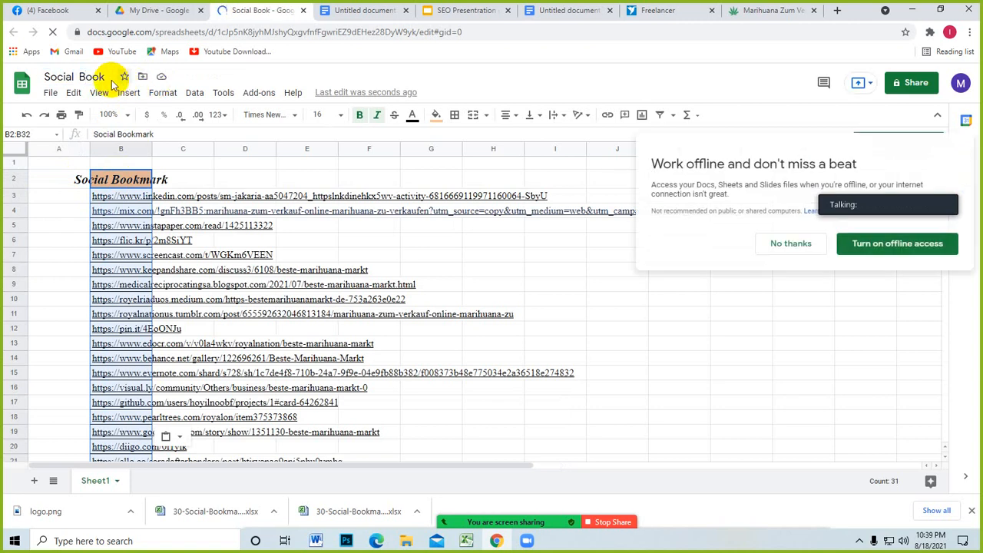
{"action": "left_click", "coordinate": [107, 76]}
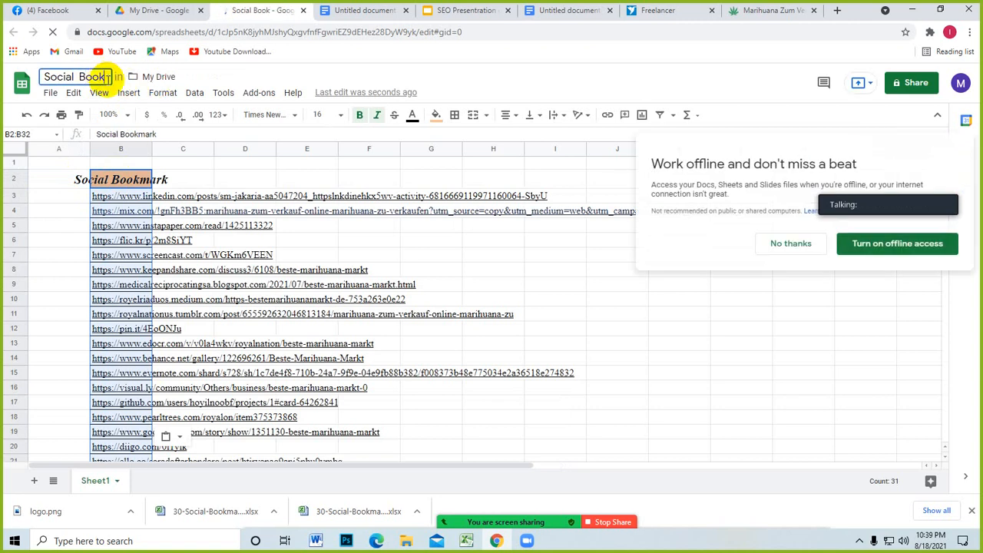
{"action": "type", "text": "markeing"}
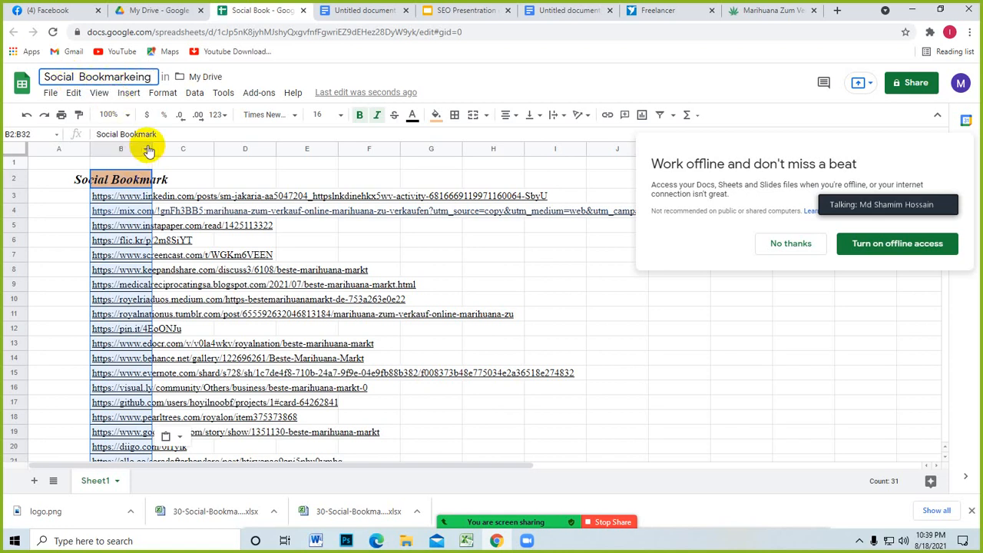
Step: Widen column B to fit the long links and decline the offline-access offer
{"action": "left_click_drag", "start_coordinate": [151, 146], "coordinate": [582, 164]}
{"action": "left_click", "coordinate": [611, 256]}
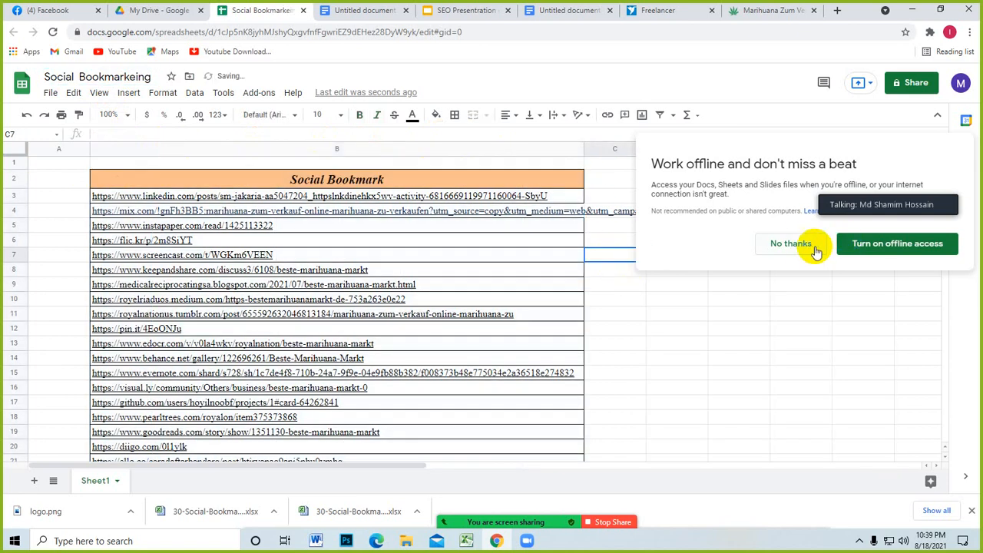
{"action": "left_click", "coordinate": [791, 243]}
{"action": "left_click", "coordinate": [47, 167]}
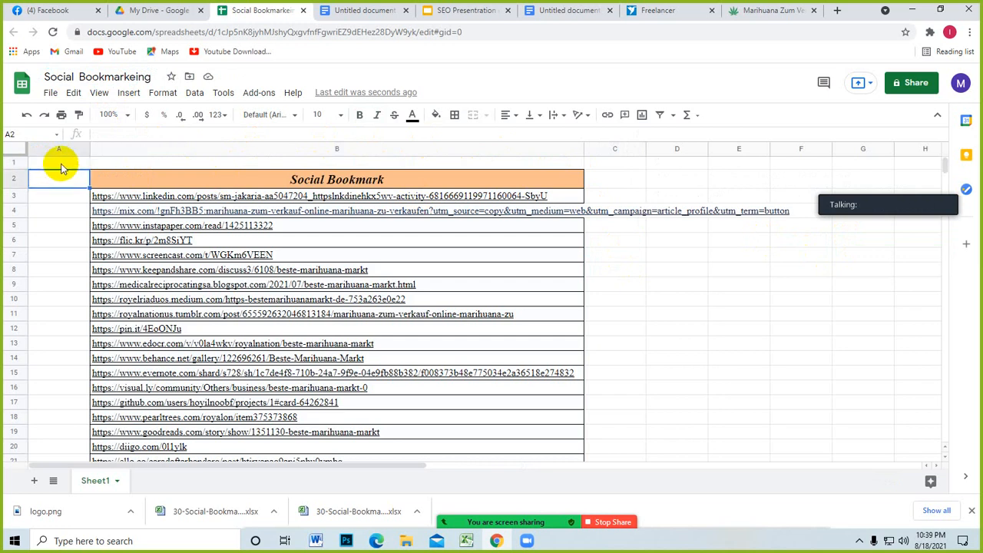
Step: Merge A1:E1 and enter the title '30 live Social Book Markeing Backlinks'
{"action": "left_click_drag", "start_coordinate": [70, 162], "coordinate": [727, 169]}
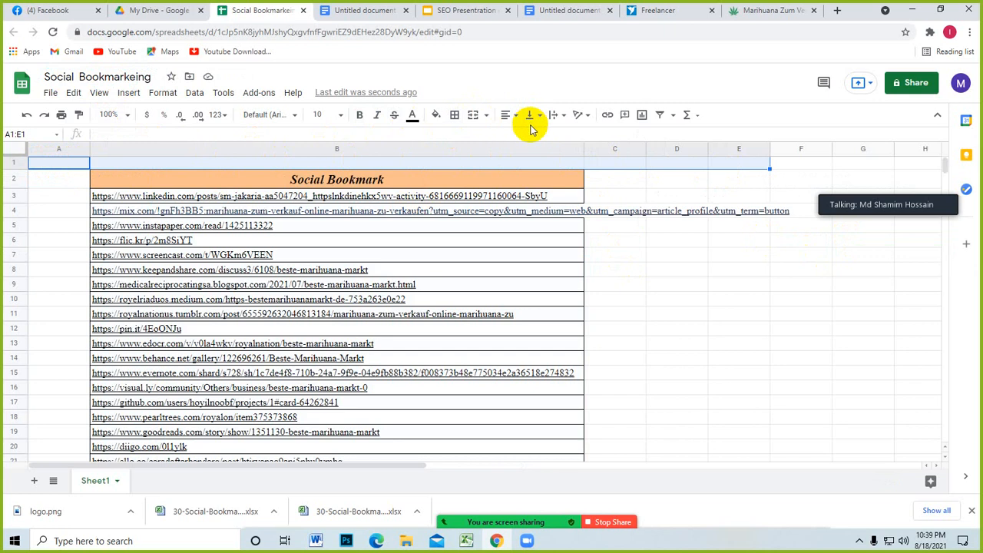
{"action": "left_click", "coordinate": [474, 116]}
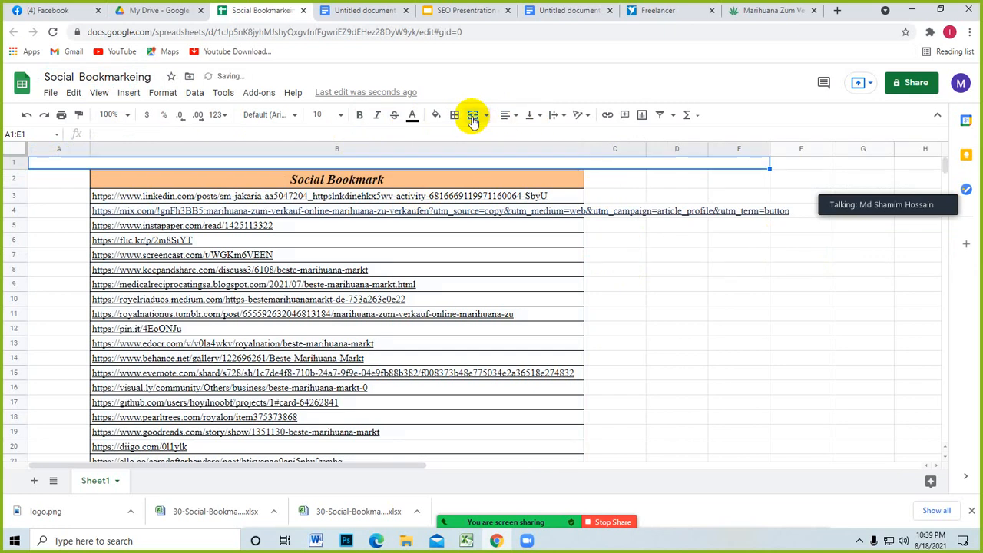
{"action": "left_click", "coordinate": [252, 163]}
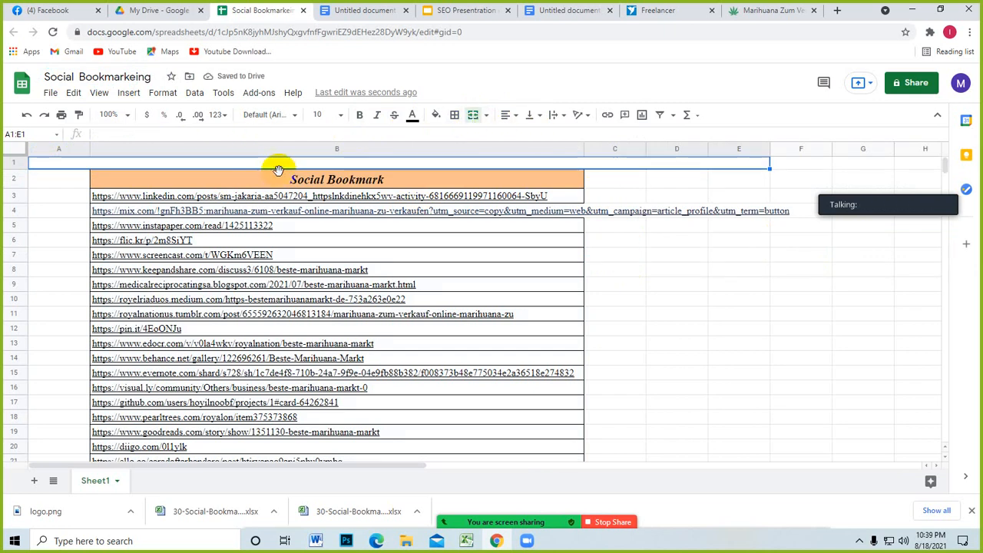
{"action": "type", "text": "Social Book Markeing"}
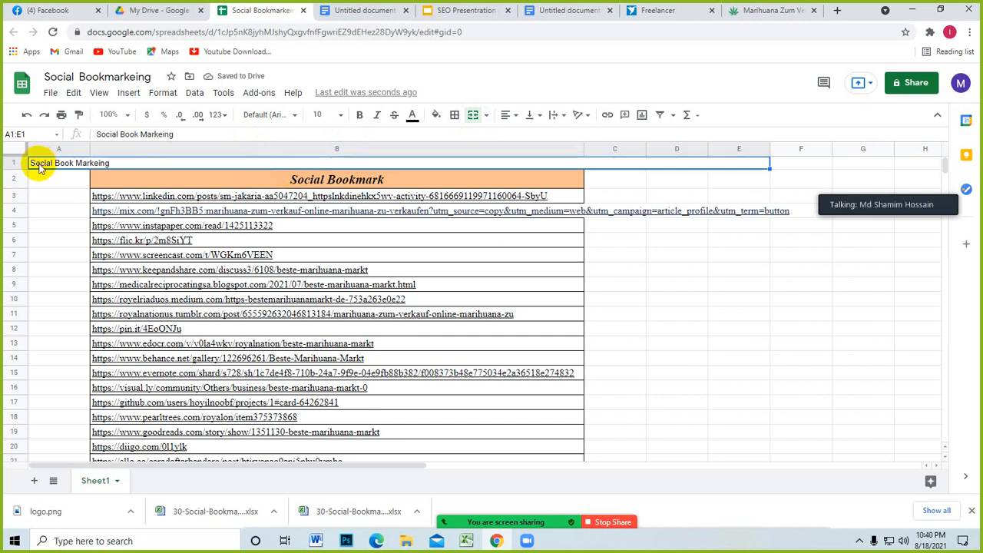
{"action": "double_click", "coordinate": [113, 163]}
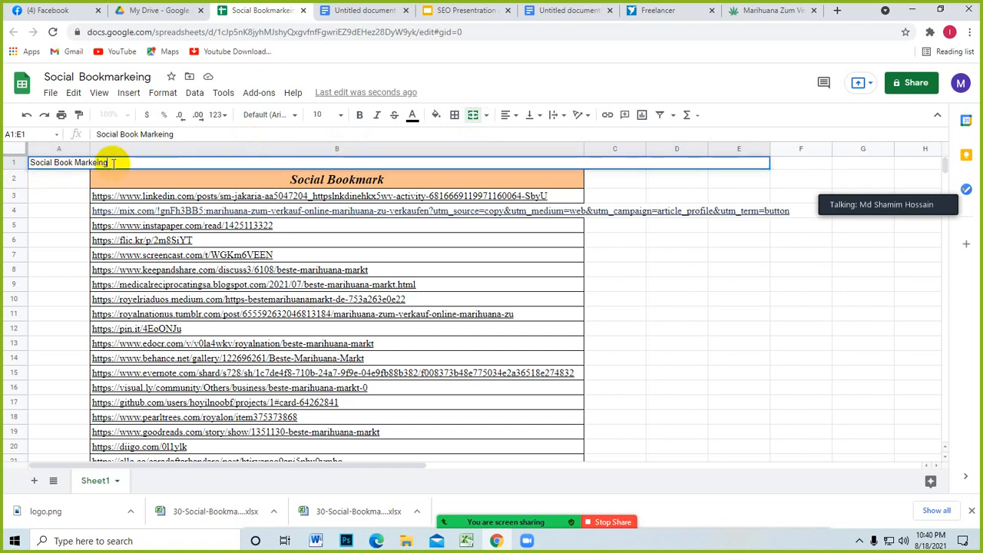
{"action": "left_click", "coordinate": [30, 162]}
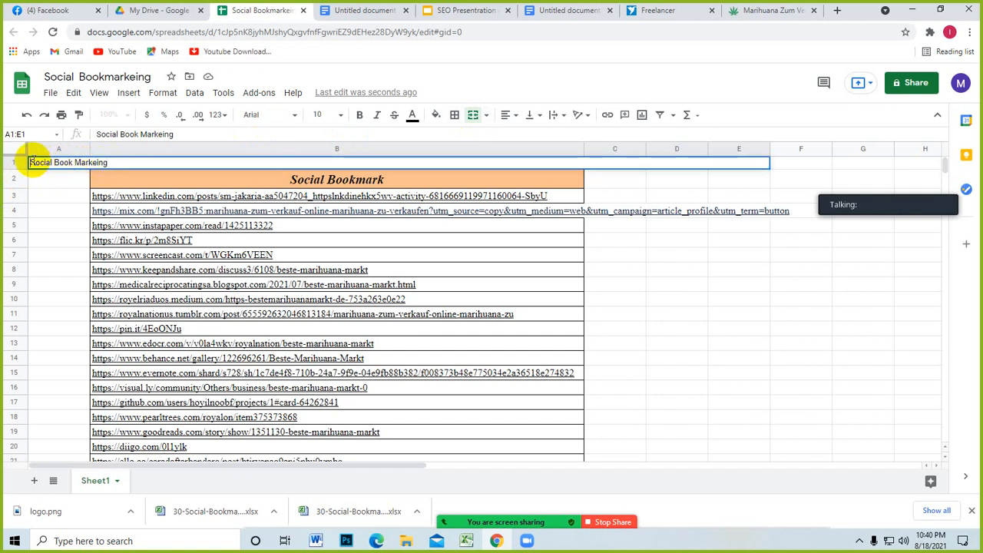
{"action": "type", "text": "30"}
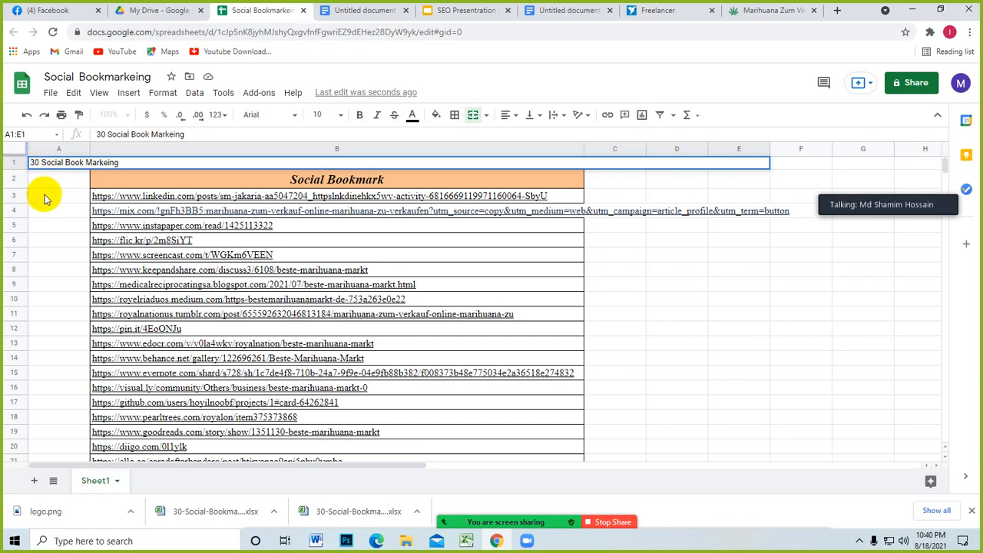
{"action": "type", "text": "Ilv"}
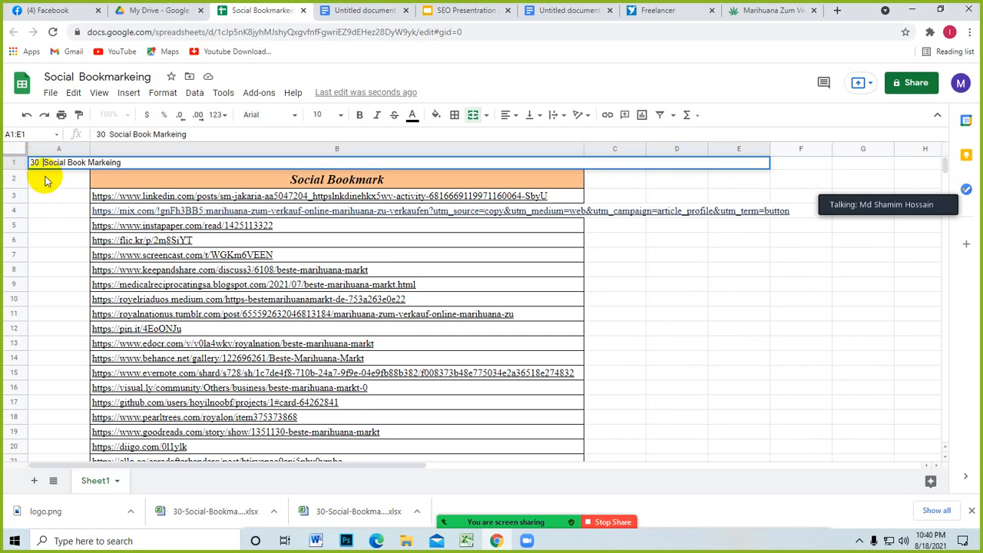
{"action": "type", "text": "e"}
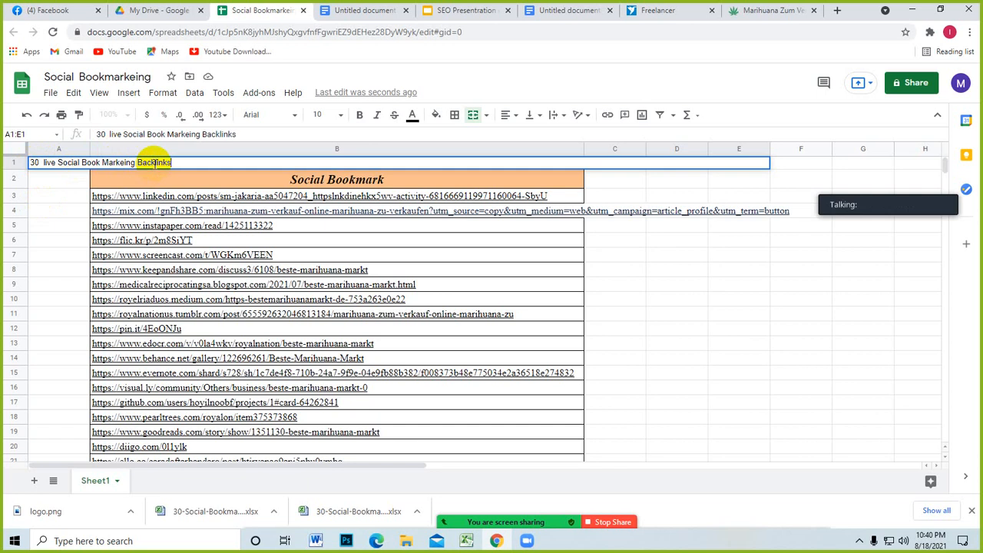
{"action": "key", "text": "Return"}
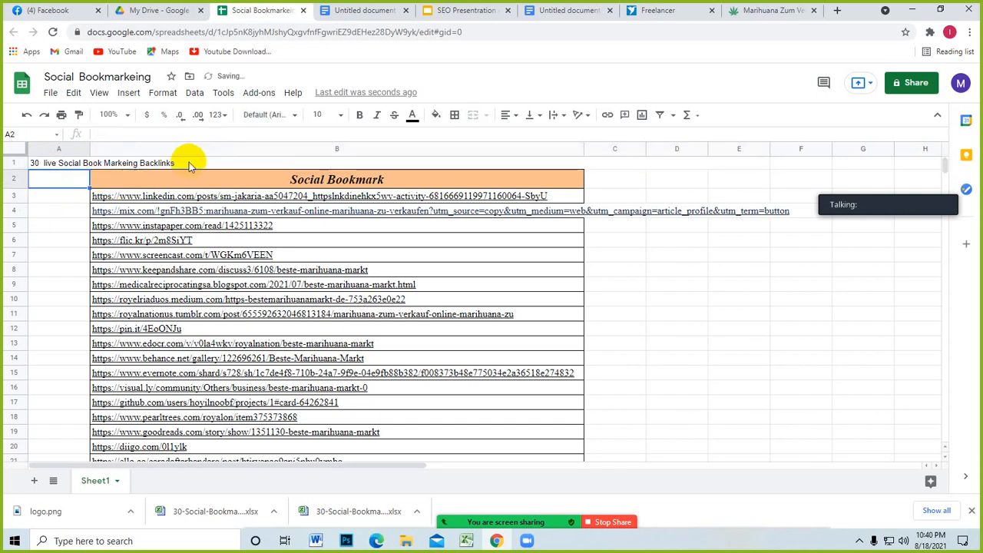
Step: Give the merged title a bright green fill and bold text, trying green then yellow text colour
{"action": "left_click_drag", "start_coordinate": [190, 164], "coordinate": [739, 163]}
{"action": "left_click", "coordinate": [413, 114]}
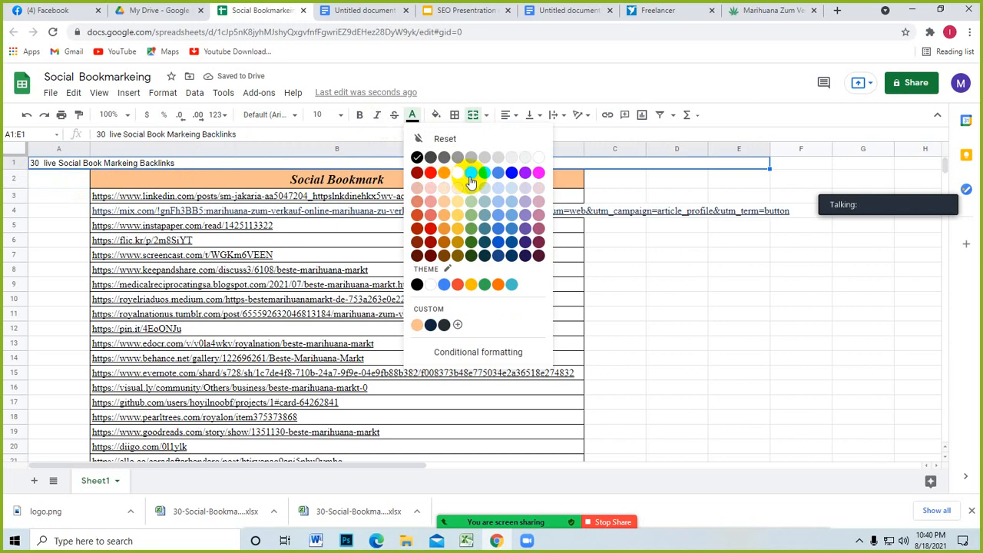
{"action": "left_click", "coordinate": [471, 173]}
{"action": "left_click", "coordinate": [436, 114]}
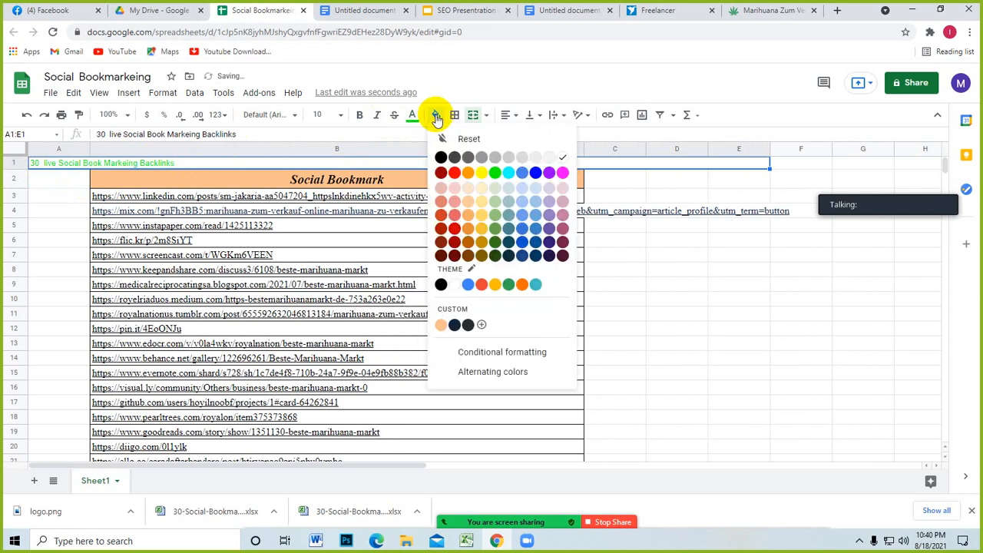
{"action": "left_click", "coordinate": [495, 172]}
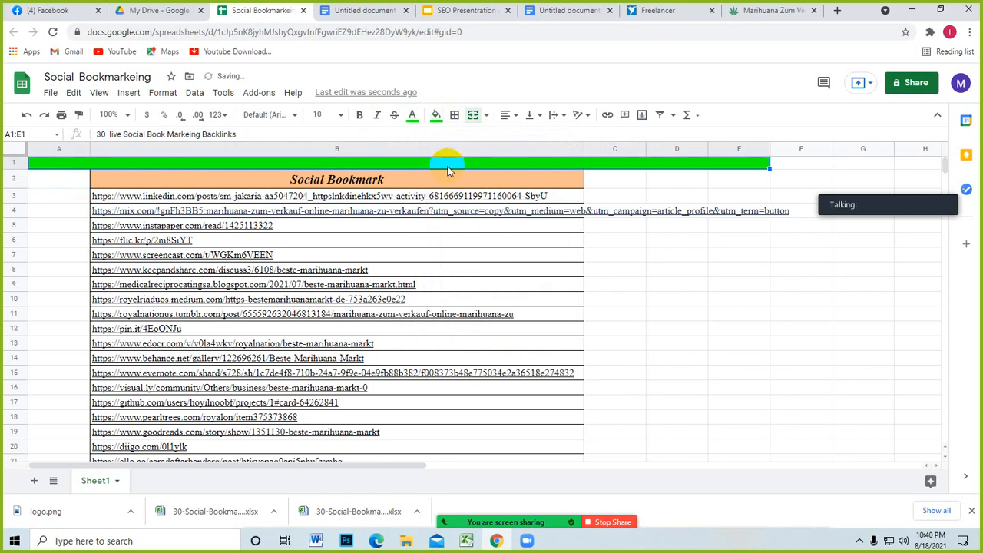
{"action": "left_click", "coordinate": [411, 116]}
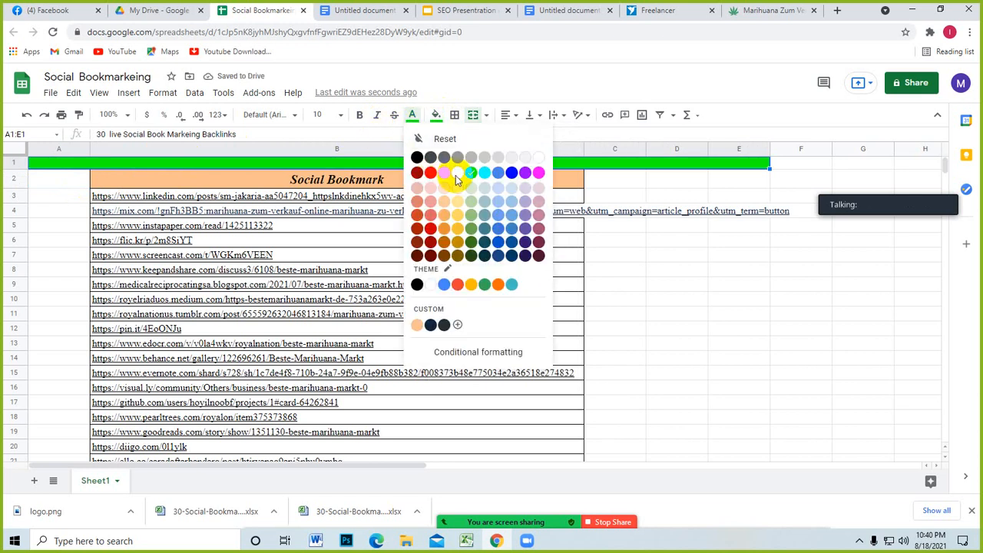
{"action": "left_click", "coordinate": [455, 175]}
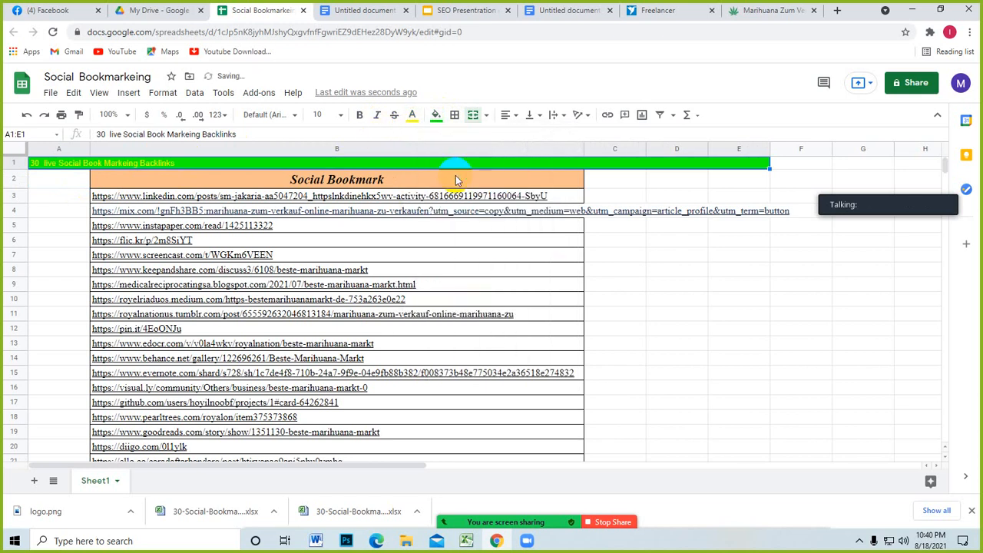
{"action": "left_click", "coordinate": [359, 119]}
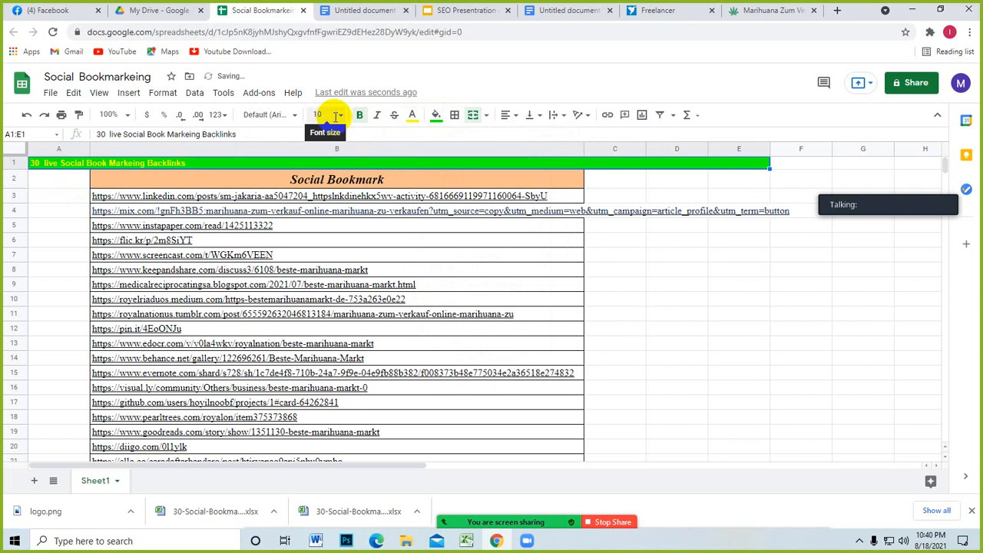
Step: Center the title and settle on size 18 black text
{"action": "left_click", "coordinate": [339, 121]}
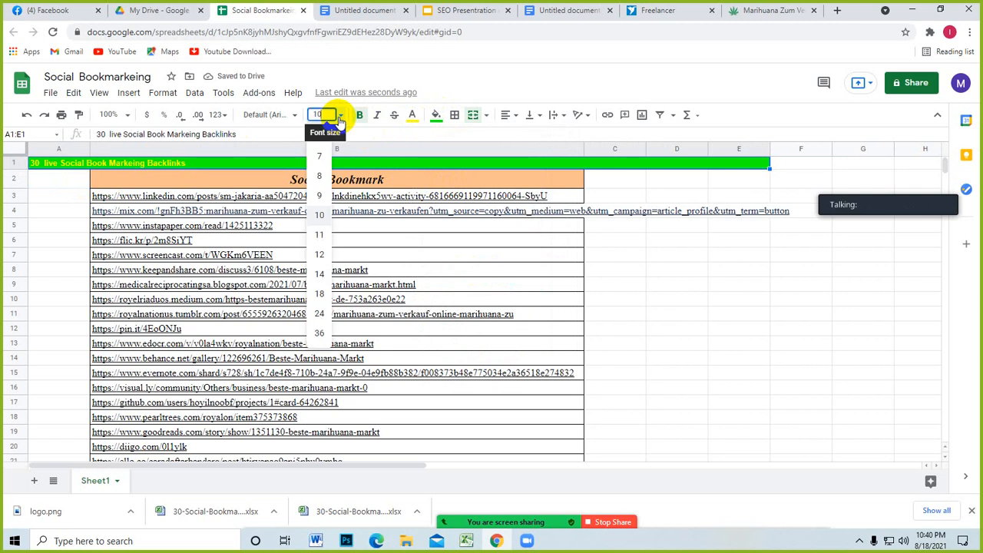
{"action": "left_click", "coordinate": [322, 283]}
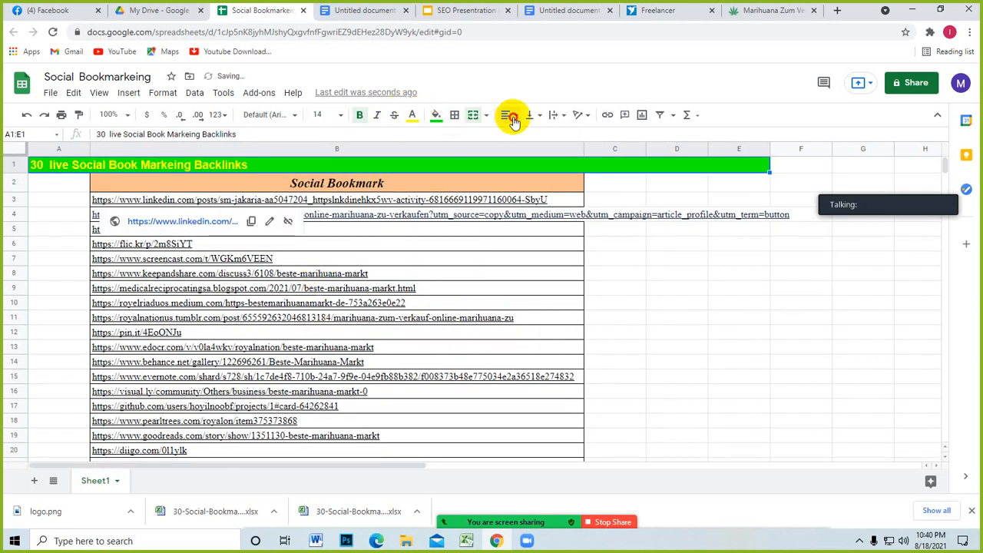
{"action": "left_click", "coordinate": [508, 115]}
{"action": "left_click", "coordinate": [522, 136]}
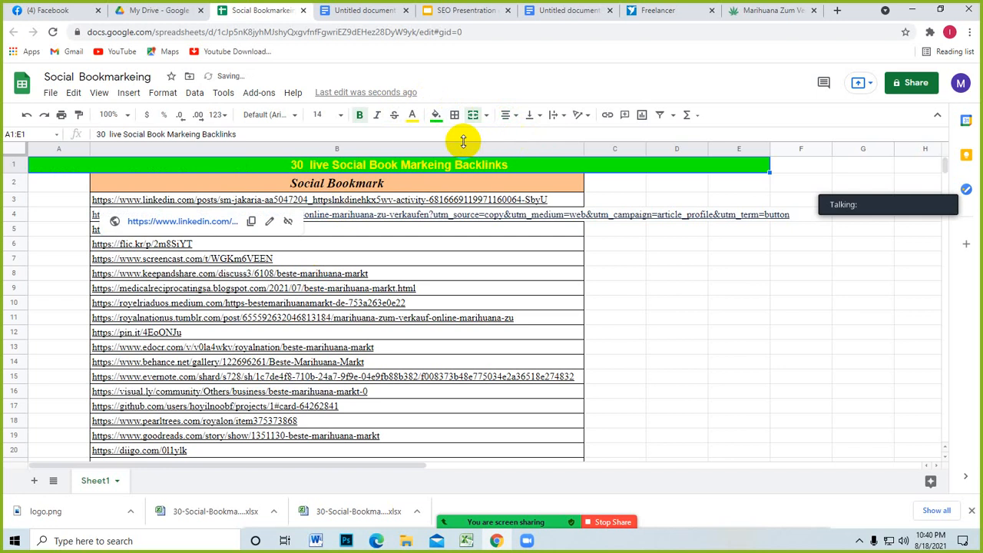
{"action": "left_click", "coordinate": [327, 115]}
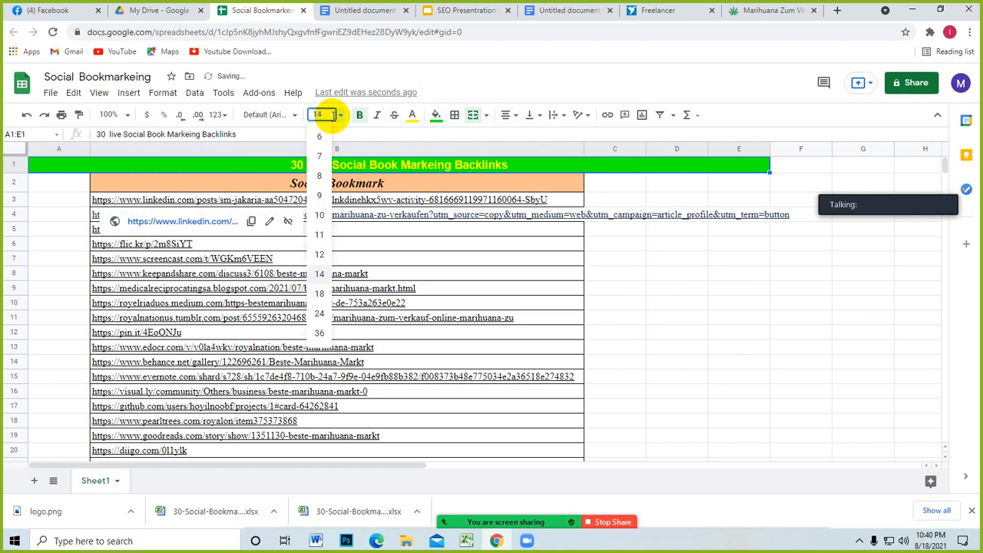
{"action": "left_click", "coordinate": [320, 294]}
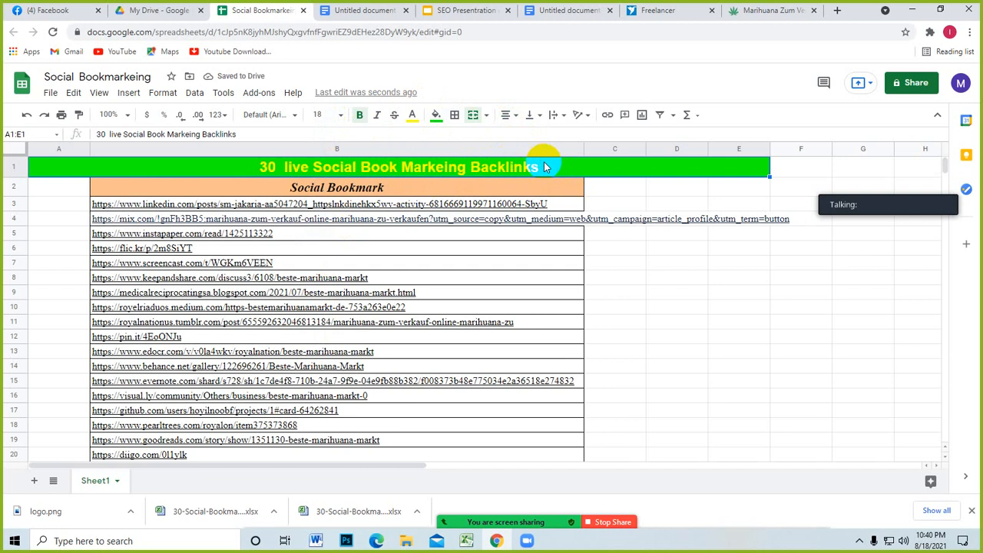
{"action": "left_click", "coordinate": [413, 115]}
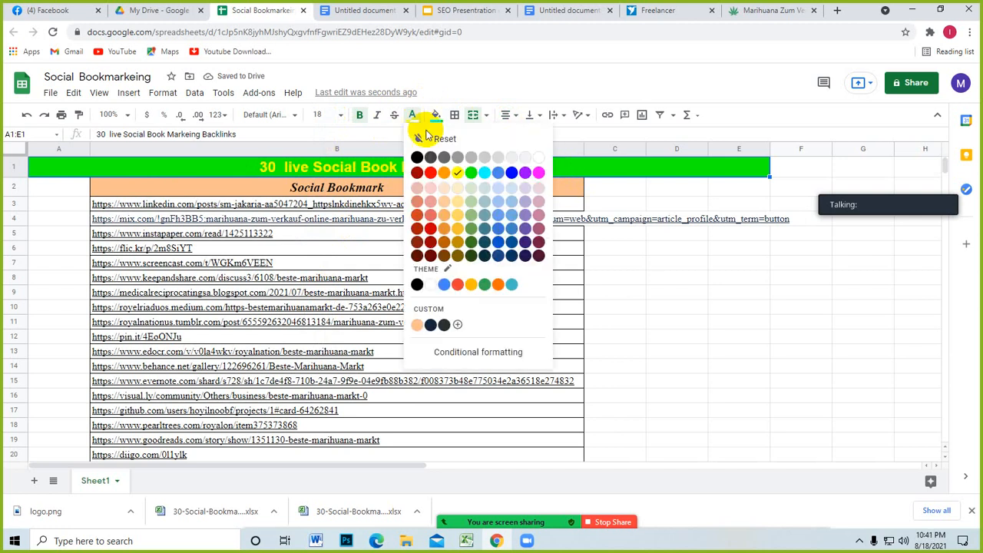
{"action": "left_click", "coordinate": [417, 158]}
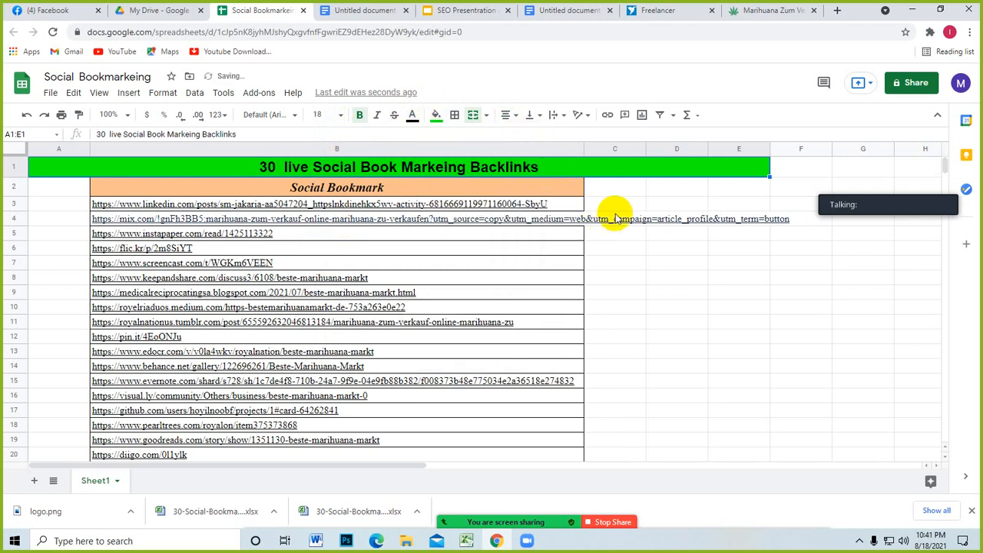
{"action": "left_click", "coordinate": [618, 189]}
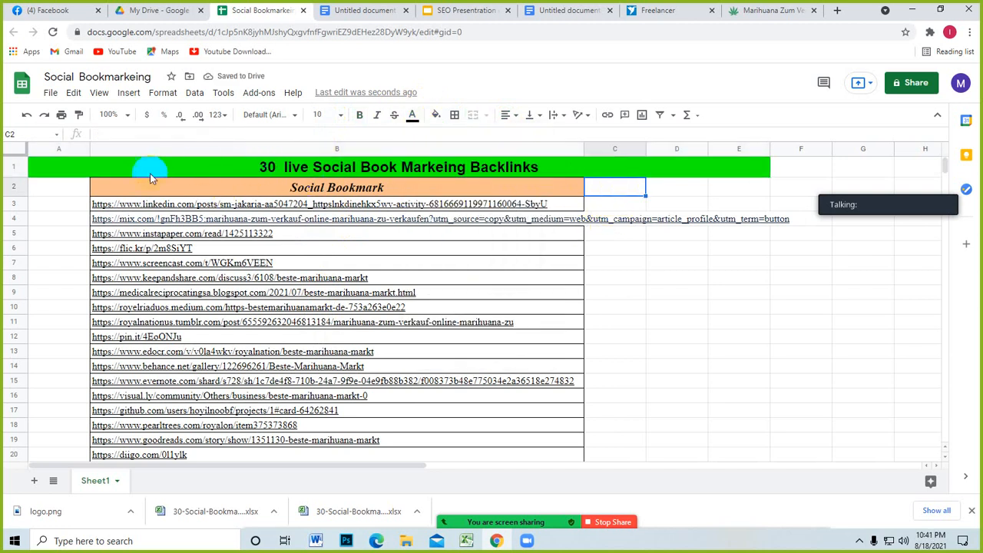
{"action": "left_click", "coordinate": [75, 192]}
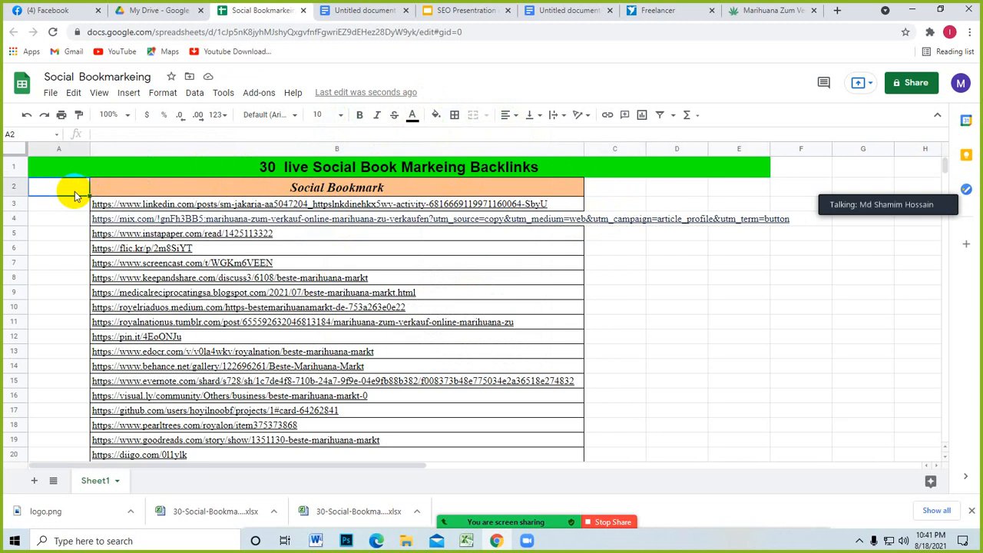
Step: Enter the row 2 headers SL, Live Link, Comment, Emain and Password in A2:E2
{"action": "type", "text": "SL"}
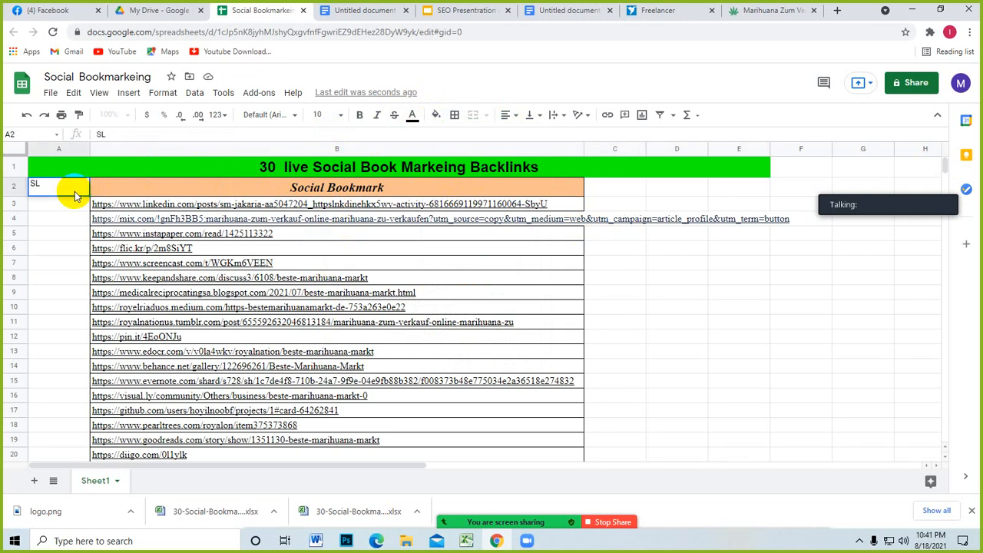
{"action": "left_click", "coordinate": [347, 193]}
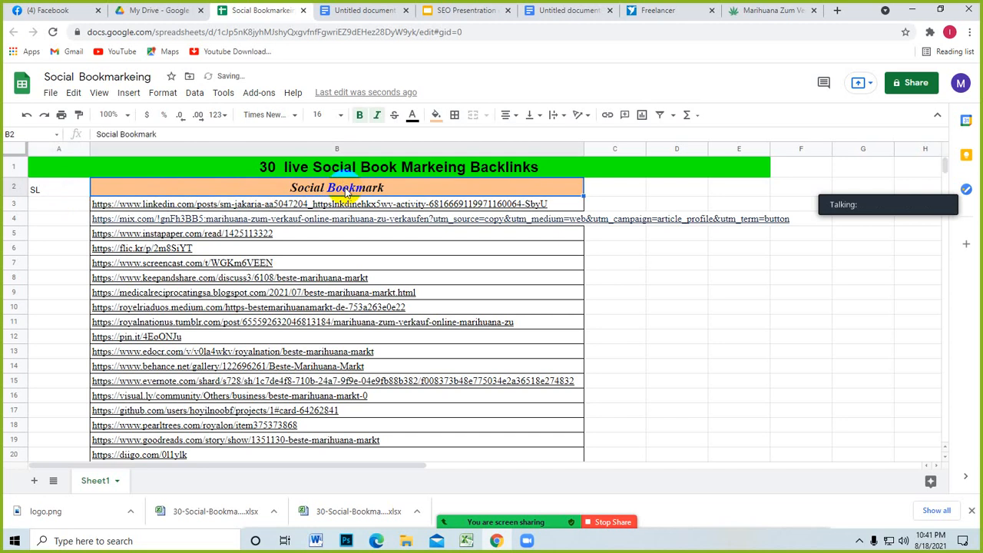
{"action": "key", "text": "Delete"}
{"action": "type", "text": "Live"}
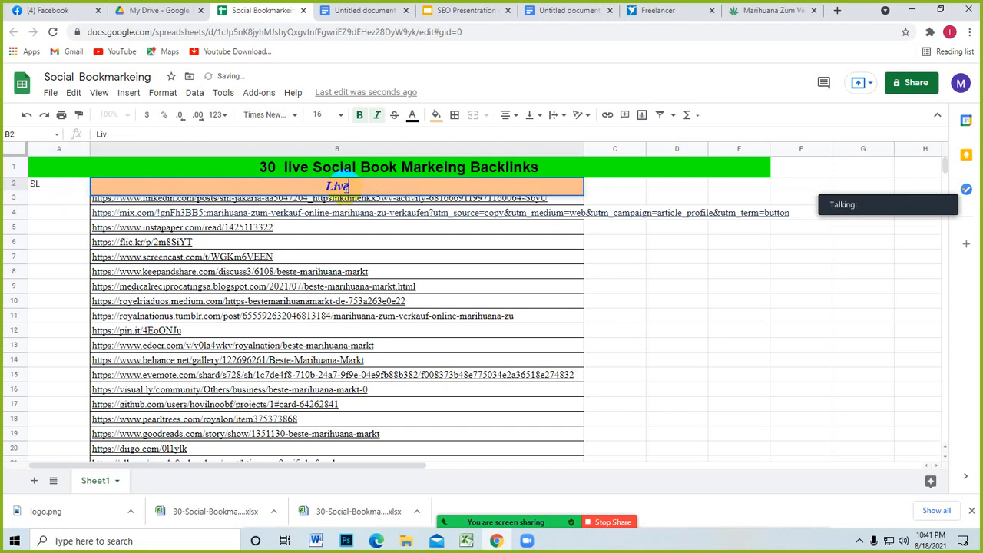
{"action": "type", "text": " Link"}
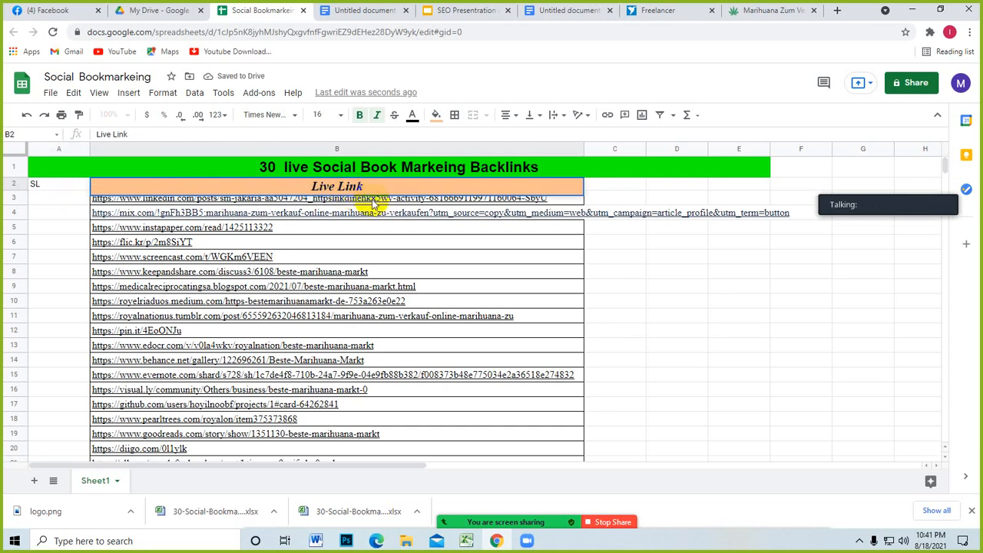
{"action": "left_click", "coordinate": [608, 189]}
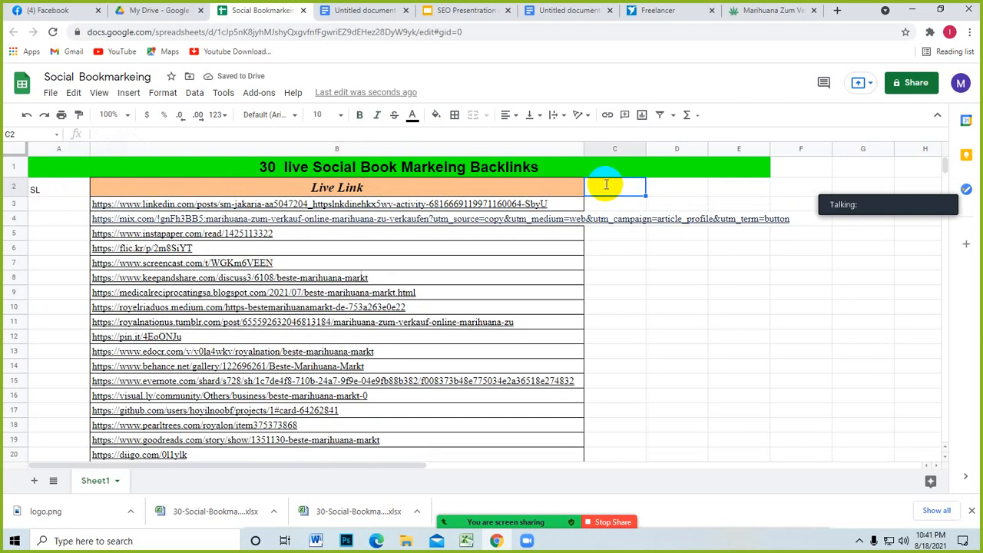
{"action": "type", "text": "Comment"}
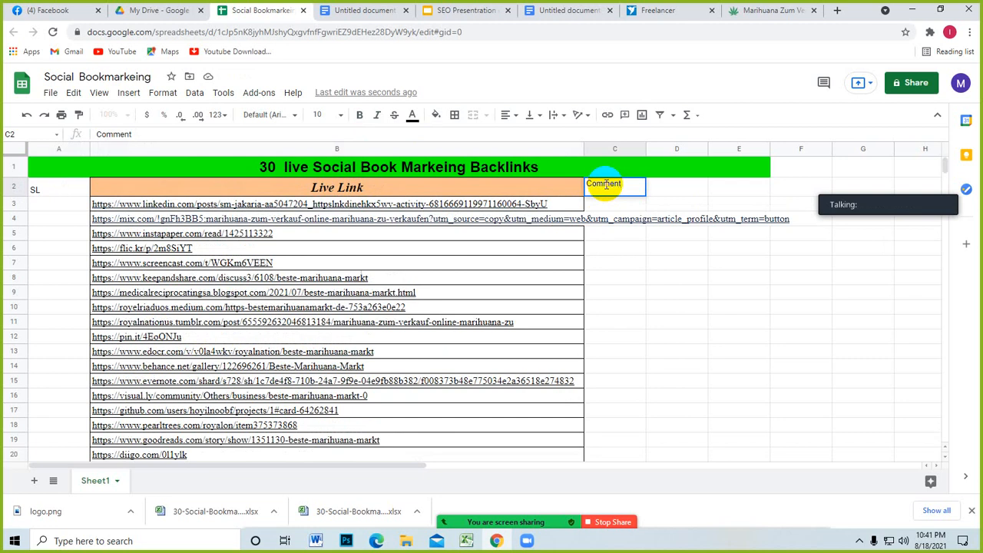
{"action": "left_click", "coordinate": [679, 192]}
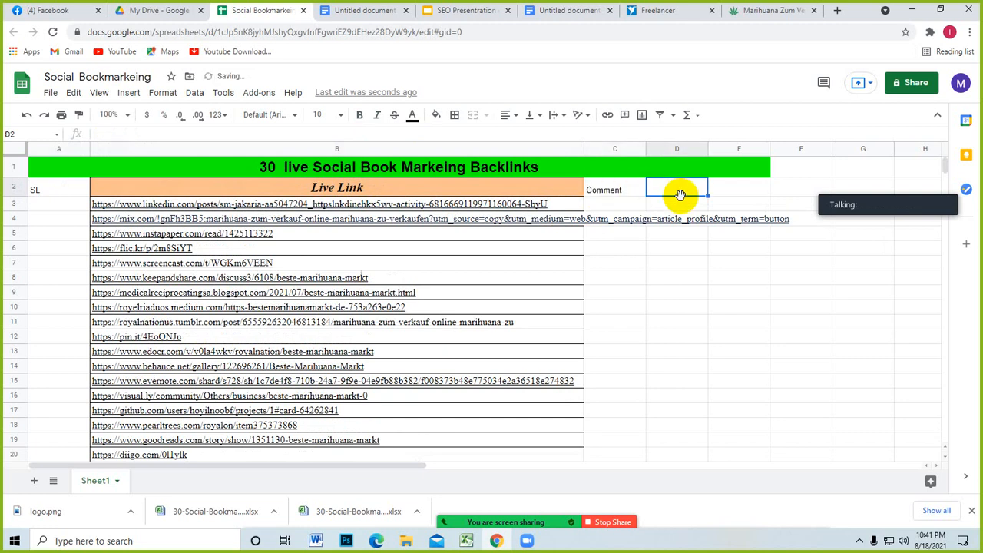
{"action": "type", "text": "Password"}
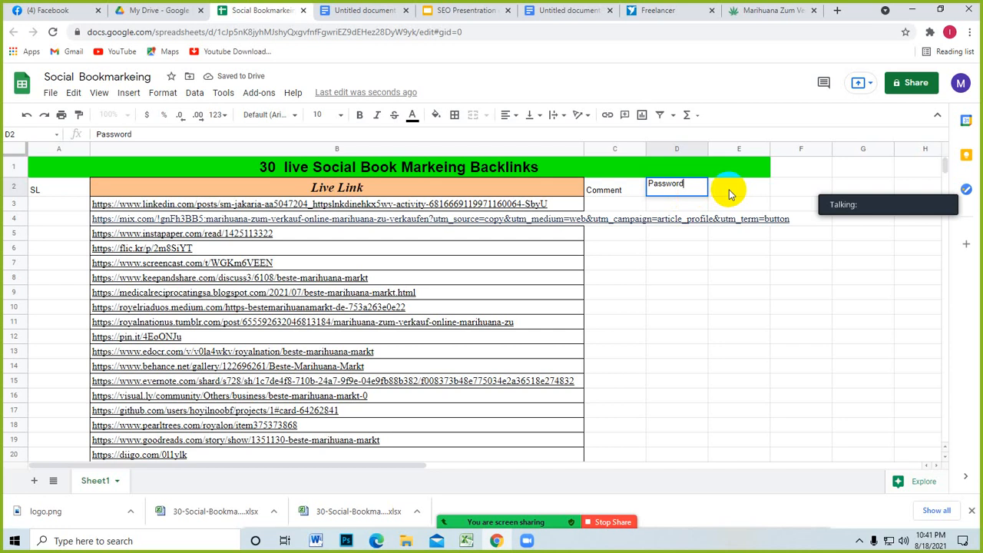
{"action": "key", "text": "BackSpace"}
{"action": "key", "text": "BackSpace"}
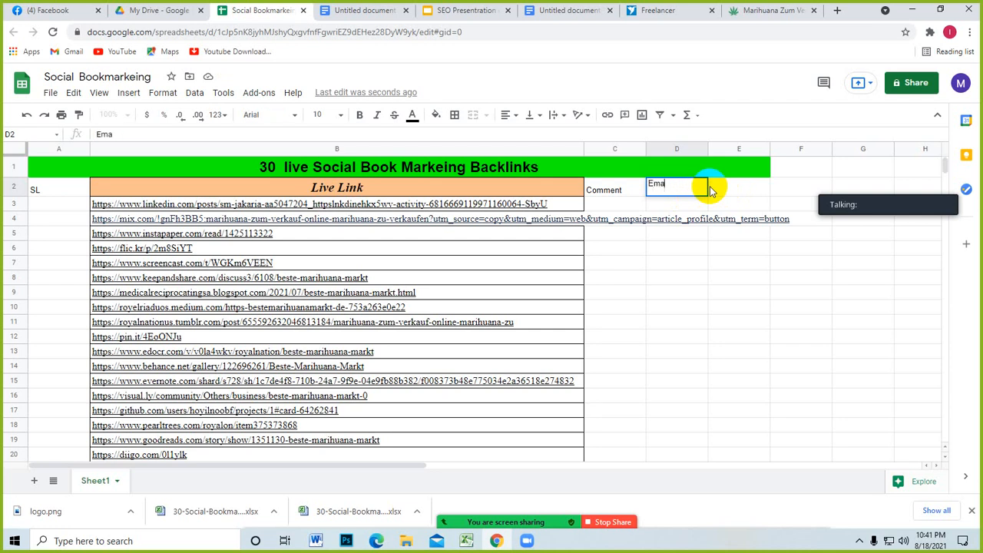
{"action": "left_click", "coordinate": [724, 192]}
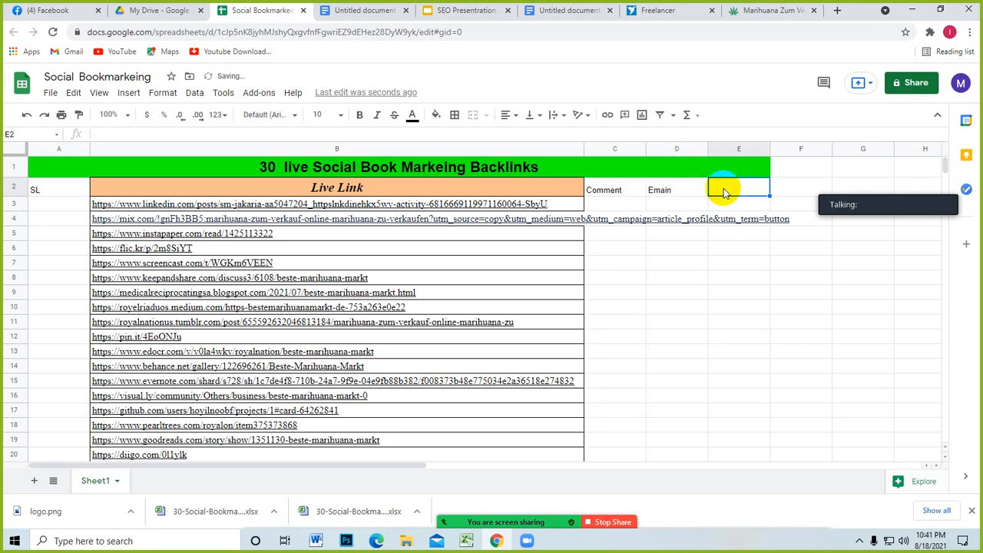
{"action": "type", "text": "Password"}
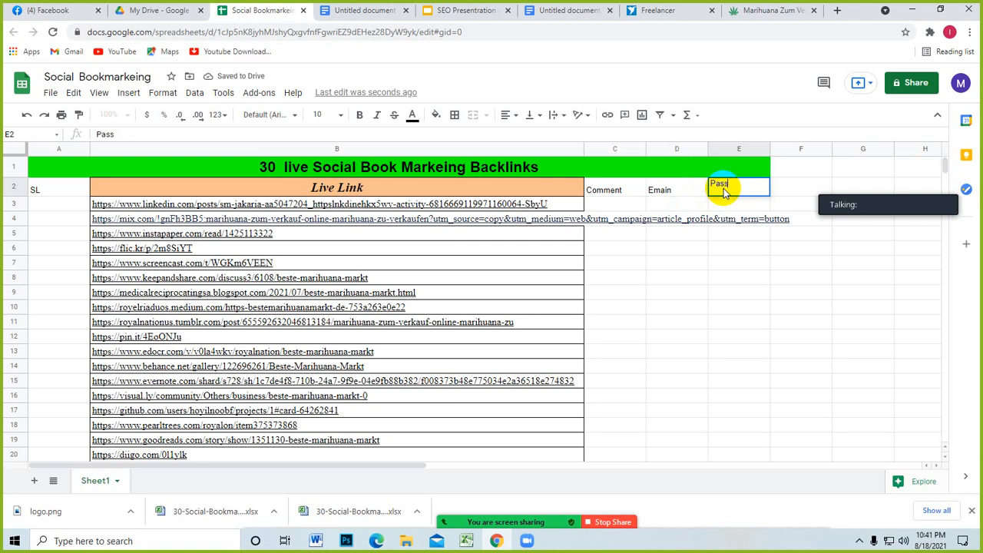
{"action": "left_click", "coordinate": [676, 203]}
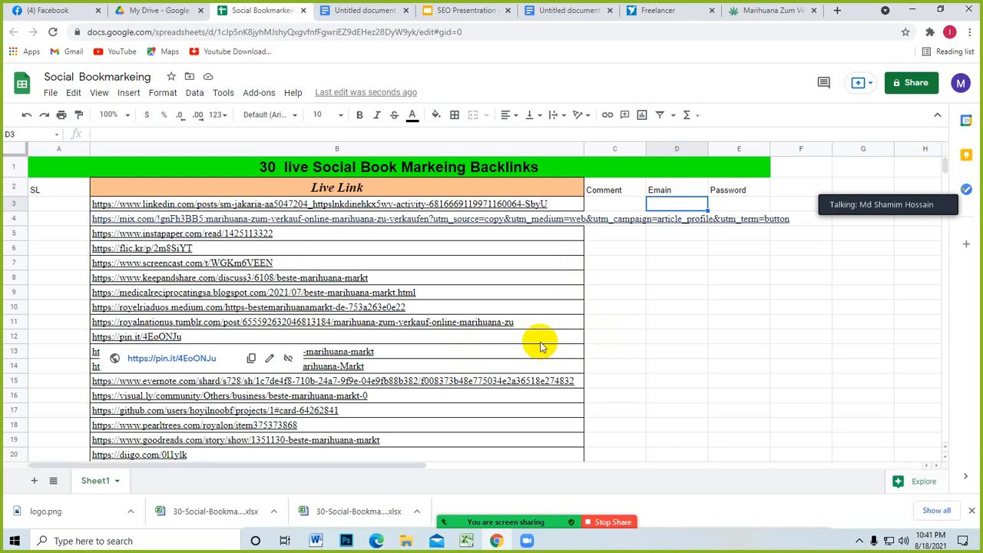
Step: Type Live in cell C3 under the Comment header
{"action": "left_click", "coordinate": [620, 192]}
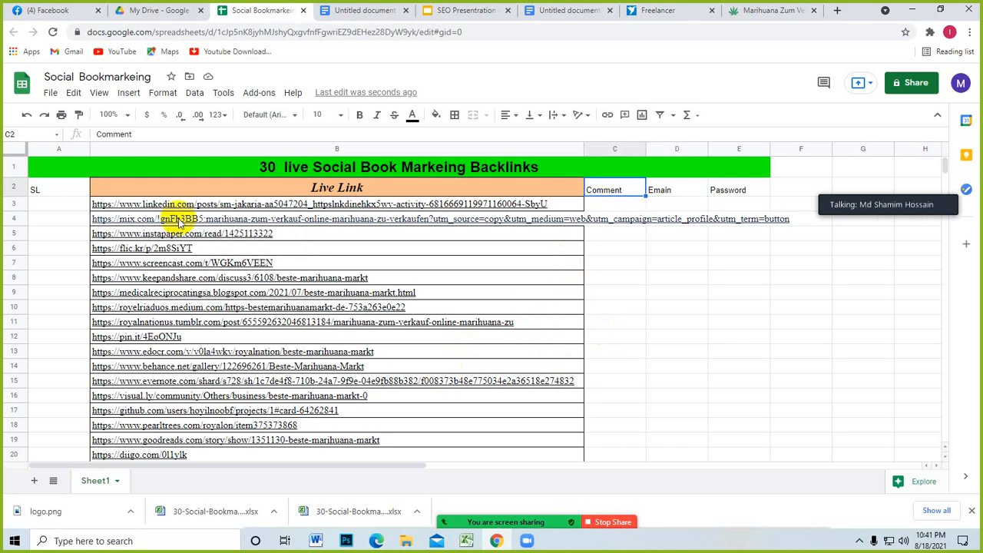
{"action": "left_click", "coordinate": [602, 206]}
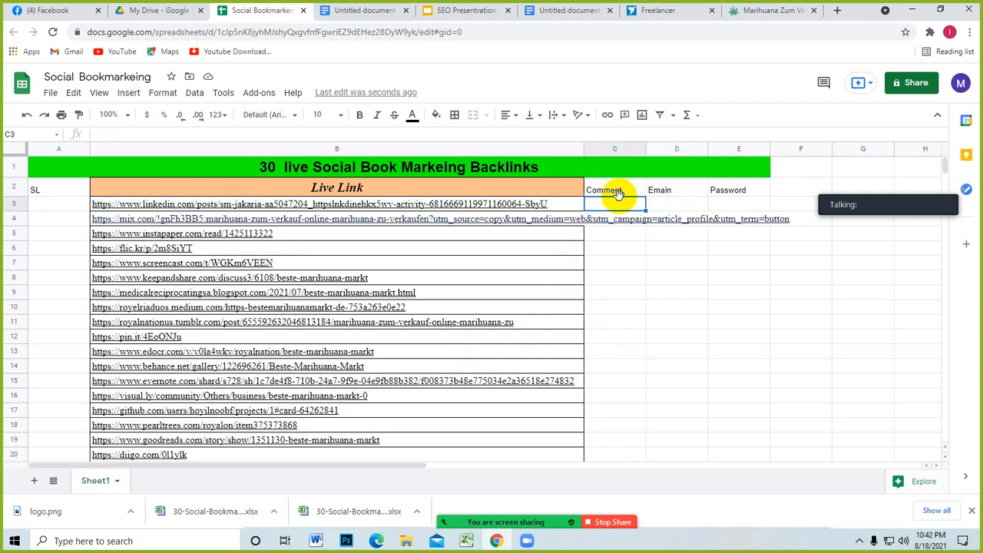
{"action": "mouse_move", "coordinate": [624, 221]}
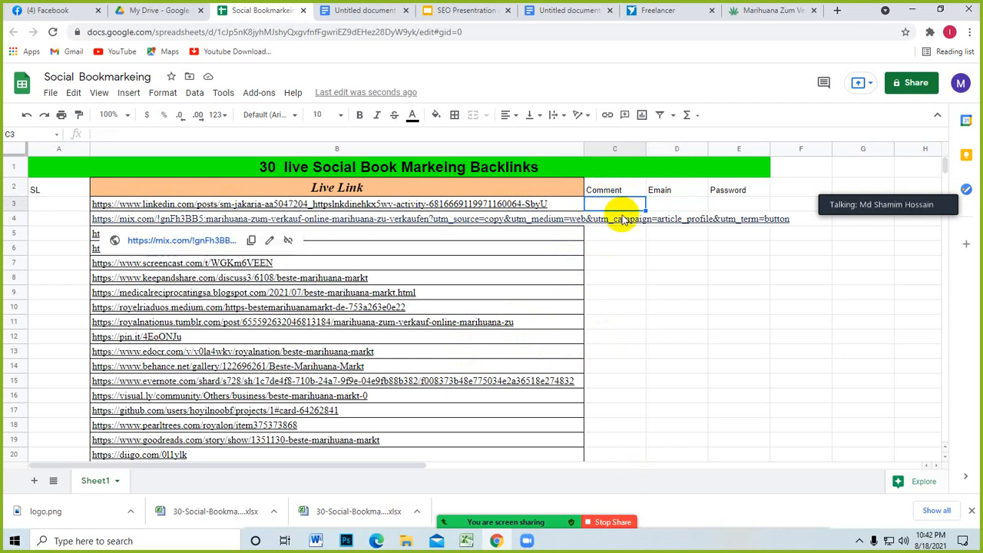
{"action": "type", "text": "Live"}
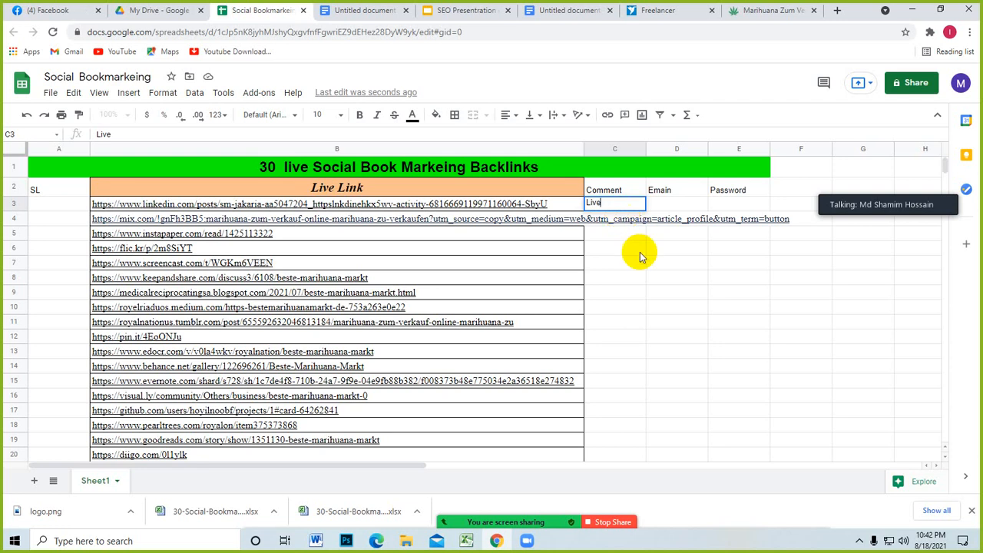
{"action": "left_click", "coordinate": [615, 237]}
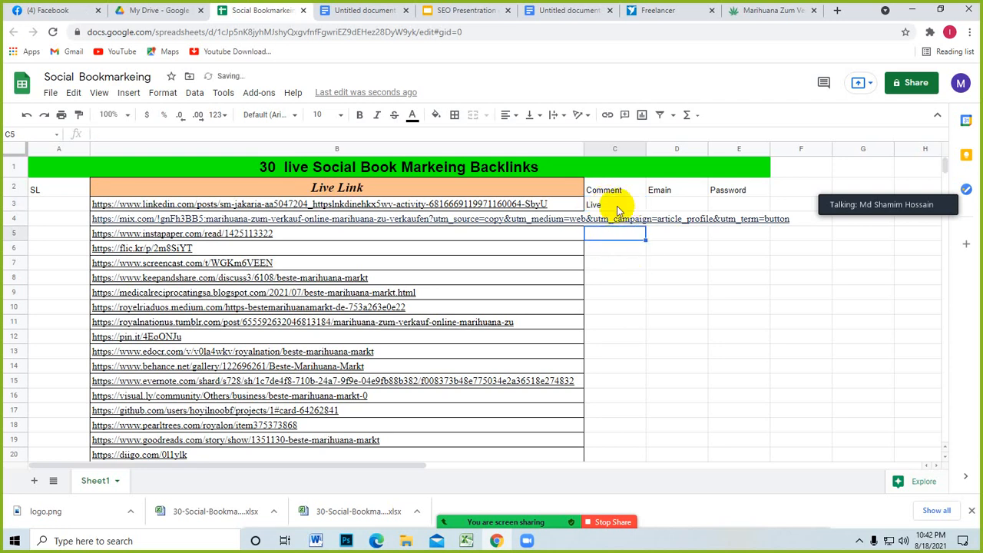
{"action": "left_click", "coordinate": [662, 203]}
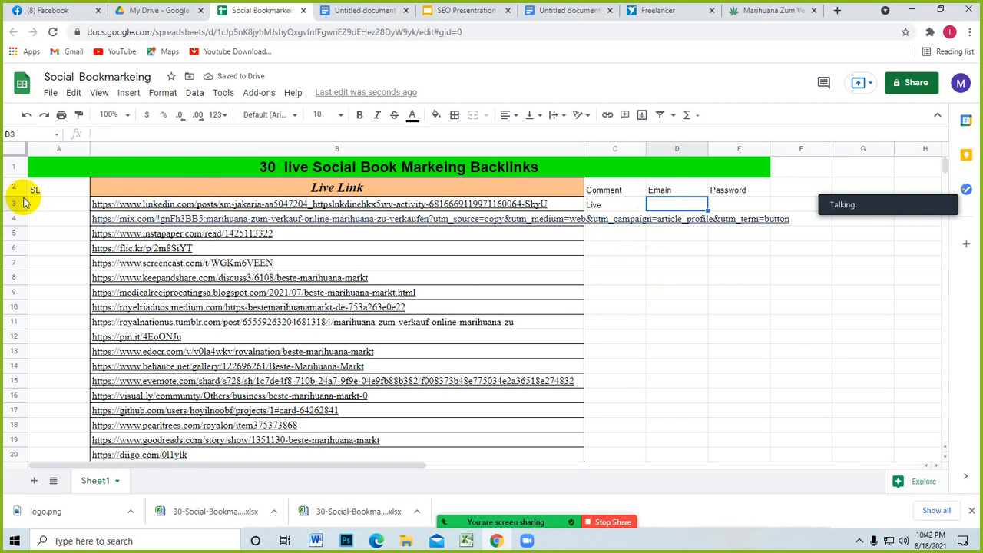
Step: Make the row 2 headers A2:E2 bold at size 14
{"action": "left_click_drag", "start_coordinate": [46, 191], "coordinate": [753, 193]}
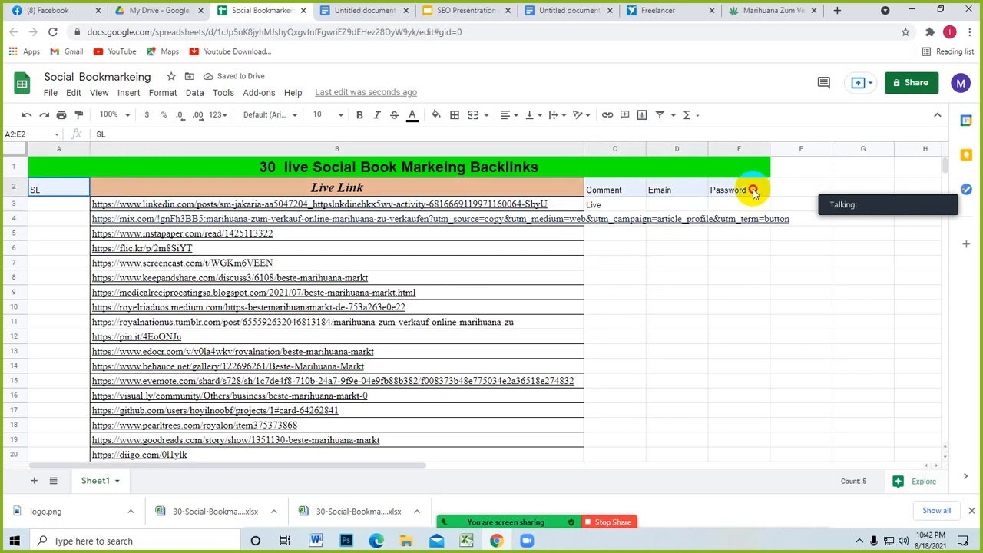
{"action": "left_click", "coordinate": [358, 115]}
{"action": "left_click", "coordinate": [340, 116]}
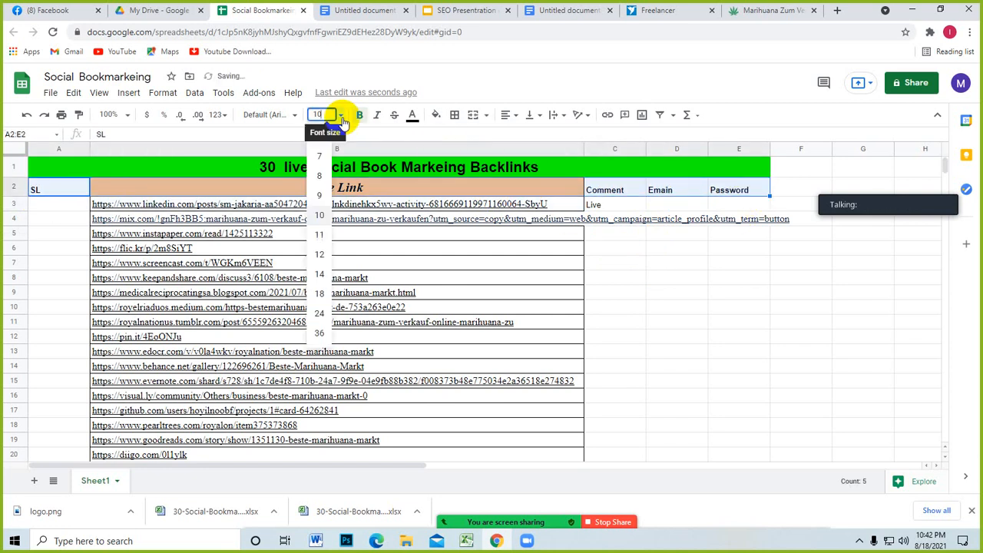
{"action": "left_click", "coordinate": [319, 275]}
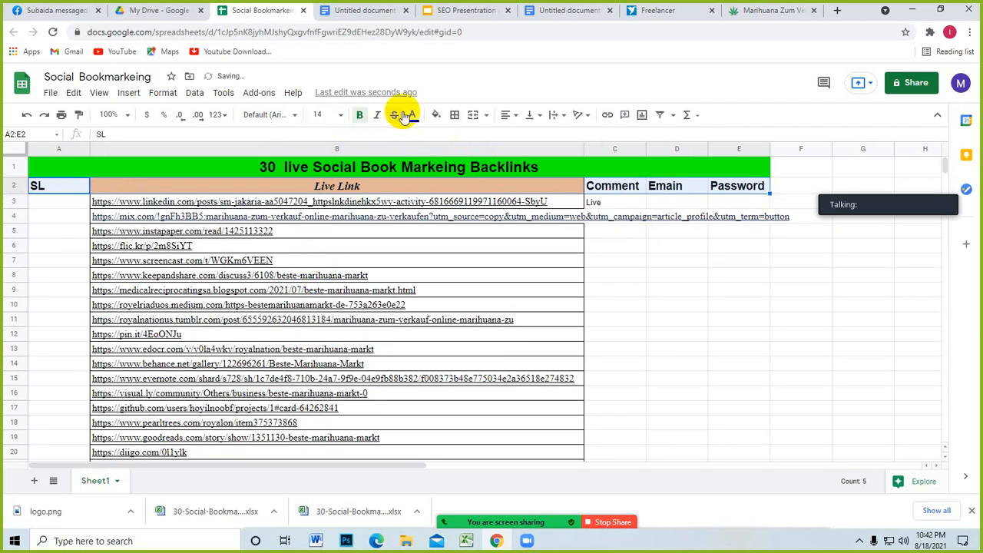
{"action": "left_click", "coordinate": [606, 246]}
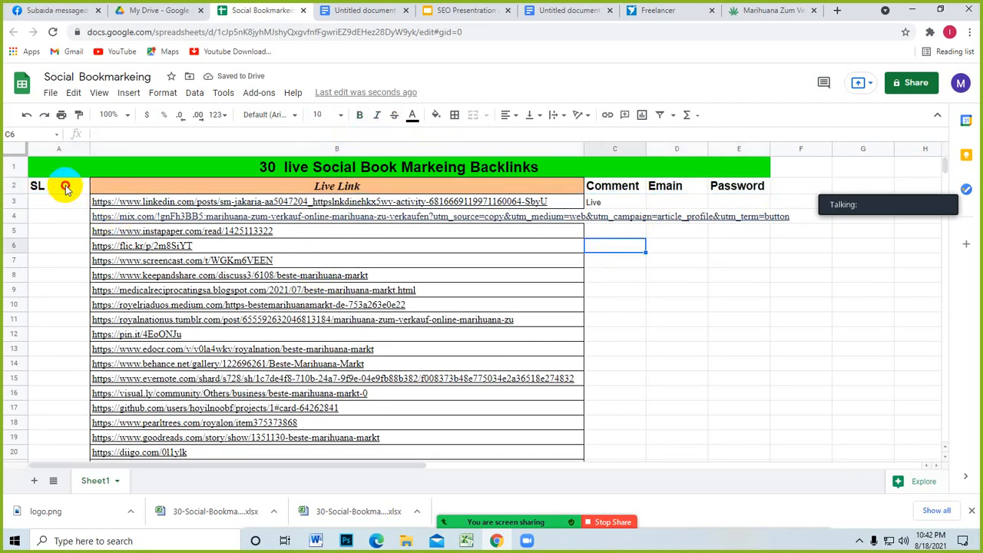
Step: Apply All borders to the table range A2:E90
{"action": "left_click_drag", "start_coordinate": [66, 187], "coordinate": [736, 463]}
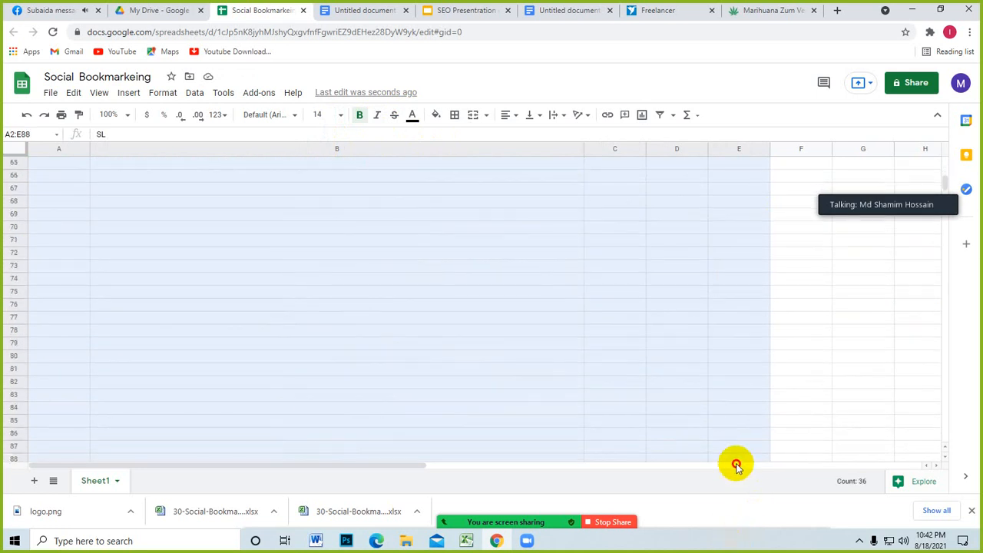
{"action": "left_click", "coordinate": [454, 117]}
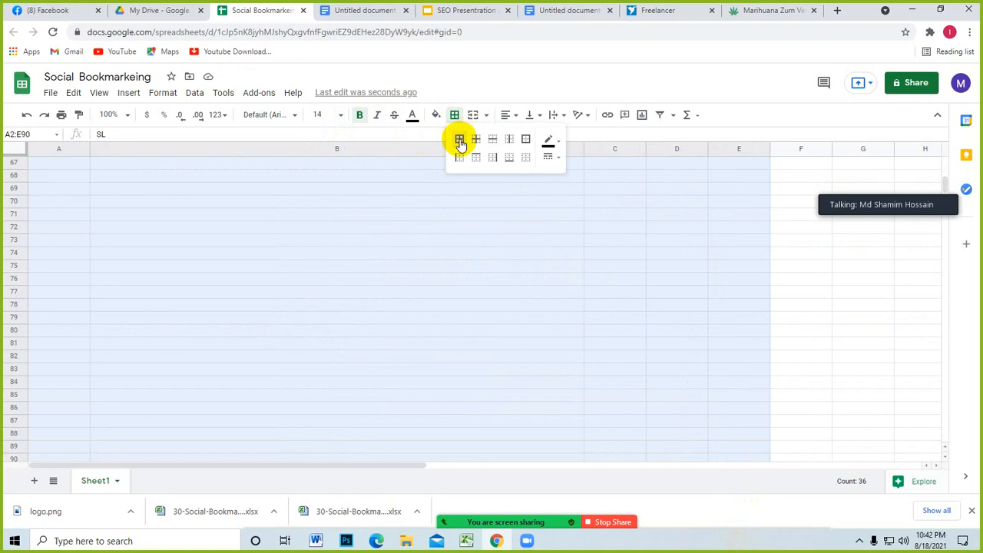
{"action": "left_click", "coordinate": [459, 140]}
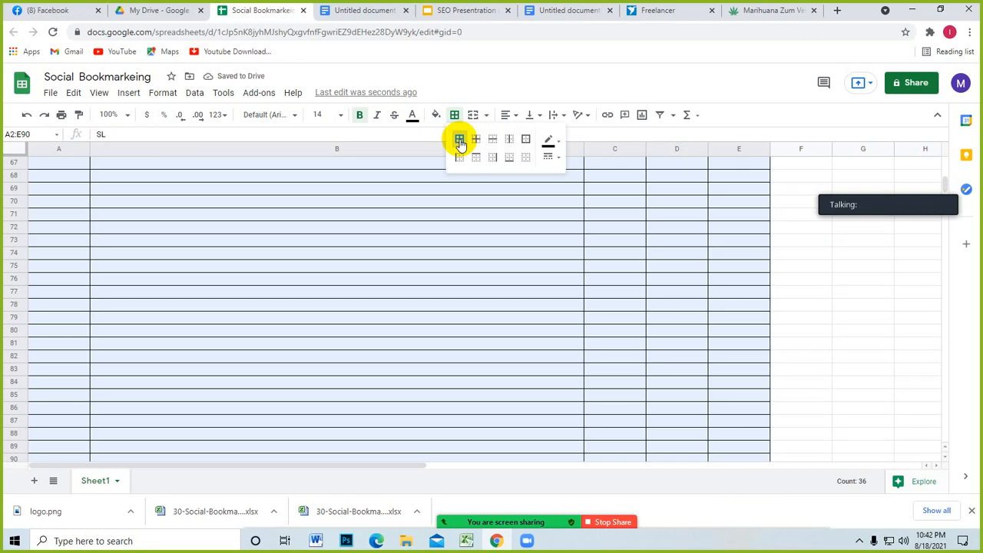
Step: Enter 1 in A3 and 2 in A4 to start the SL serial numbers
{"action": "scroll", "coordinate": [413, 280], "scroll_direction": "up", "scroll_amount": 3}
{"action": "left_click", "coordinate": [413, 278]}
{"action": "scroll", "coordinate": [412, 278], "scroll_direction": "up", "scroll_amount": 20}
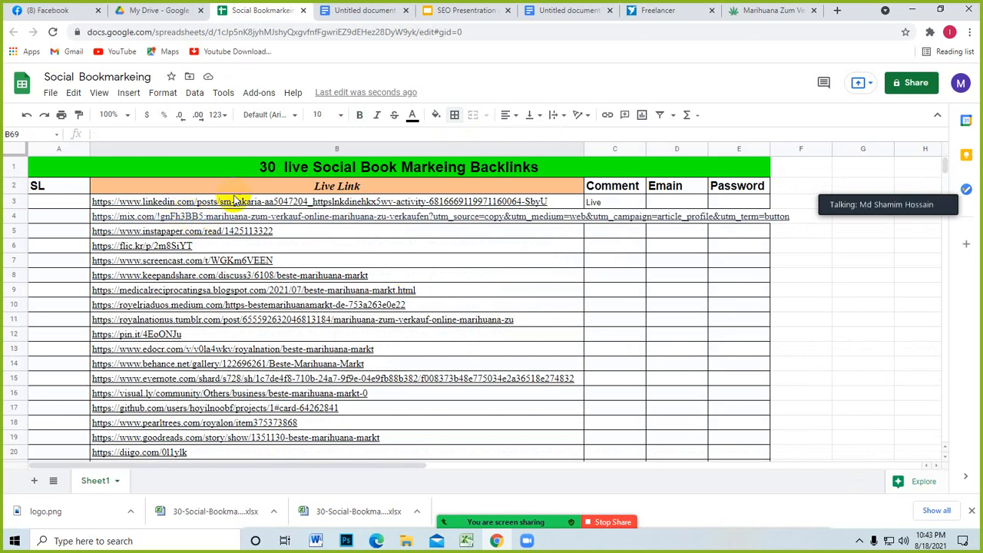
{"action": "left_click", "coordinate": [256, 185]}
{"action": "left_click", "coordinate": [447, 237]}
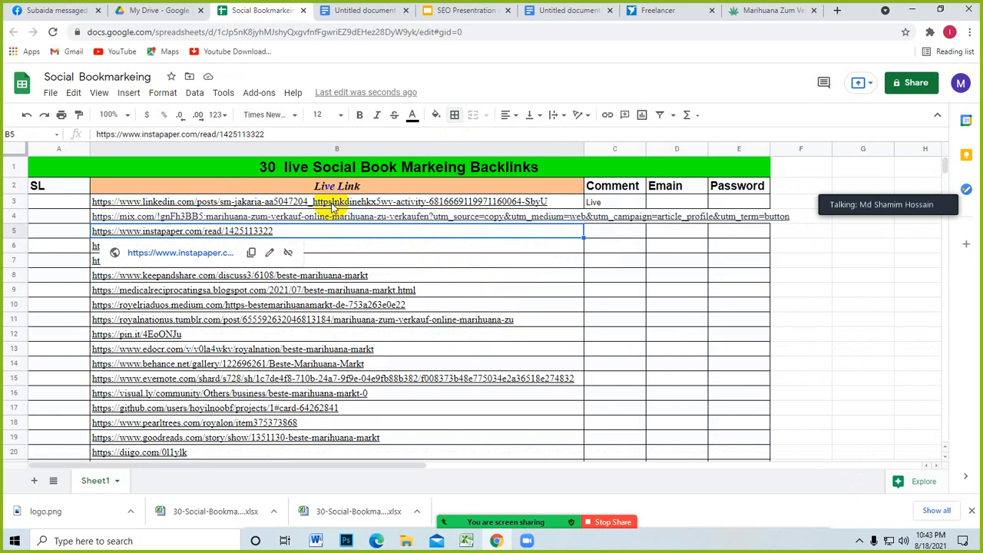
{"action": "left_click", "coordinate": [47, 207]}
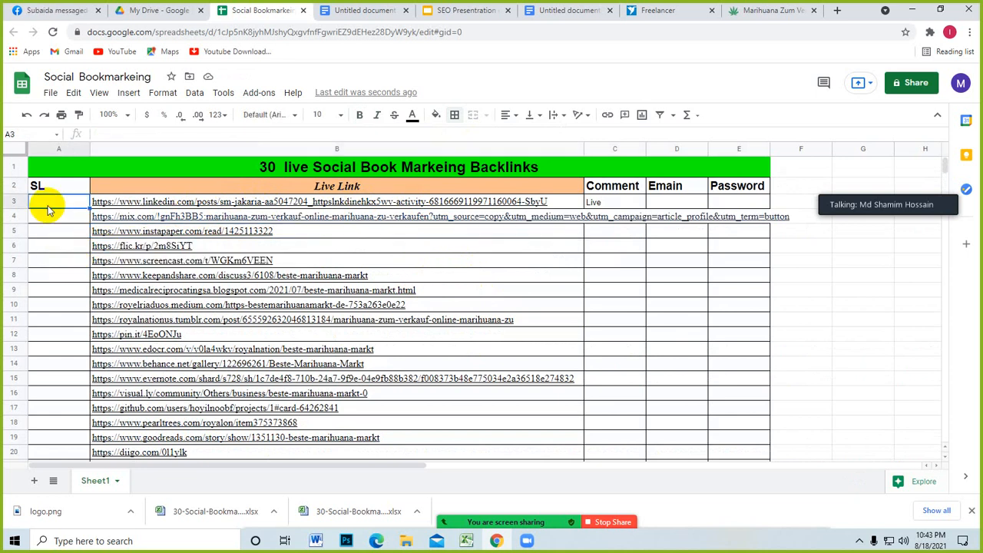
{"action": "type", "text": "1"}
{"action": "key", "text": "Return"}
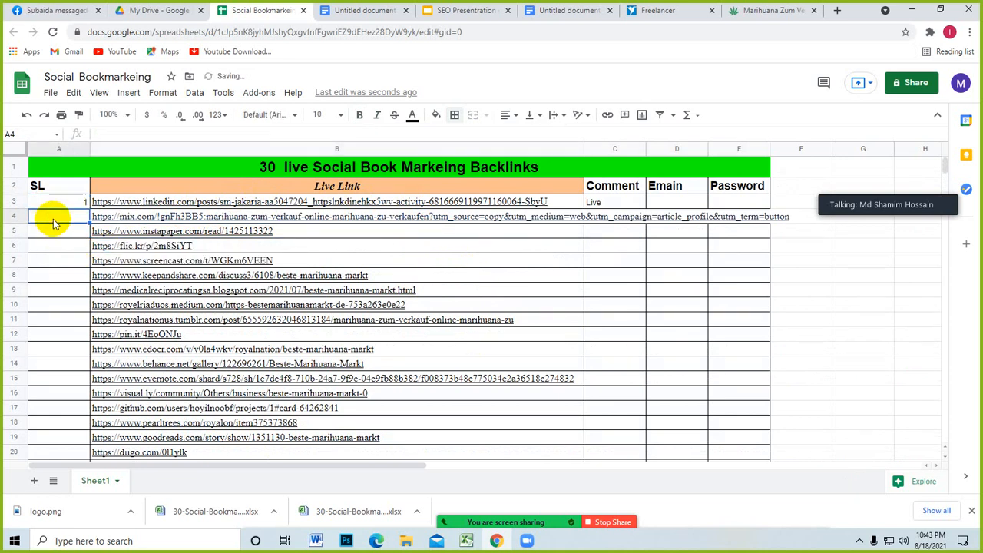
{"action": "type", "text": "2"}
{"action": "key", "text": "Return"}
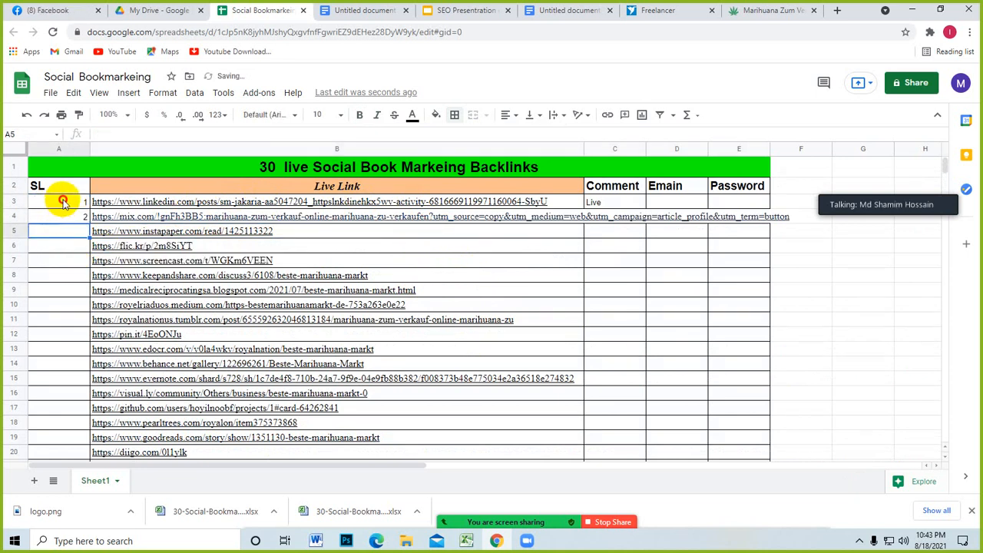
Step: Fill the SL numbering down column A to row 90, giving 1 to 88
{"action": "left_click_drag", "start_coordinate": [63, 201], "coordinate": [83, 220]}
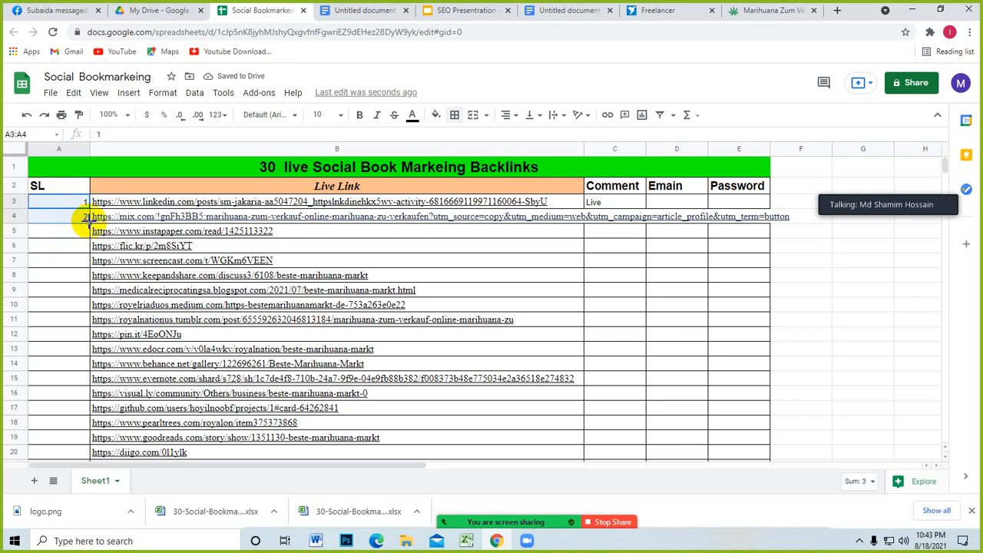
{"action": "left_click_drag", "start_coordinate": [89, 223], "coordinate": [82, 313]}
{"action": "scroll", "coordinate": [149, 325], "scroll_direction": "up", "scroll_amount": 5}
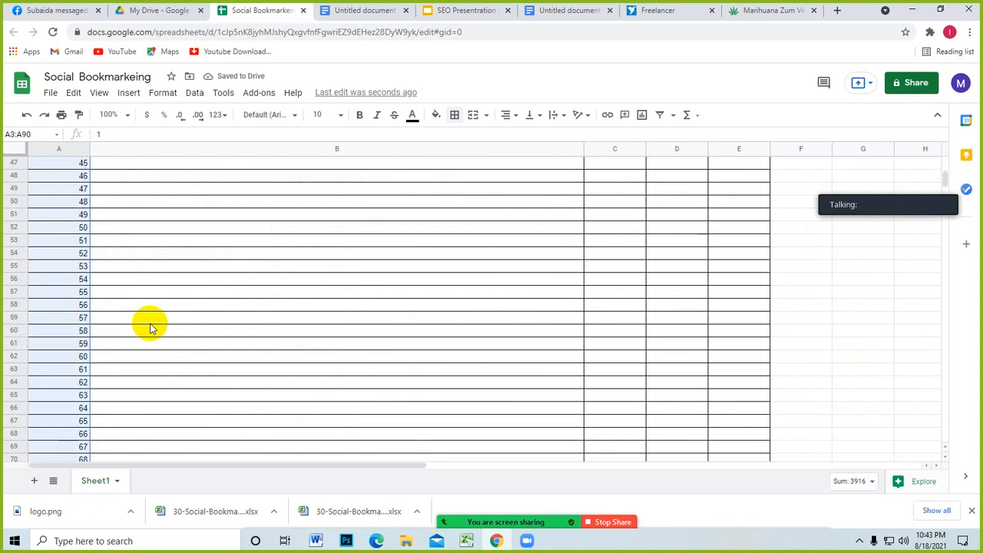
{"action": "scroll", "coordinate": [150, 327], "scroll_direction": "up", "scroll_amount": 8}
{"action": "scroll", "coordinate": [149, 327], "scroll_direction": "up", "scroll_amount": 7}
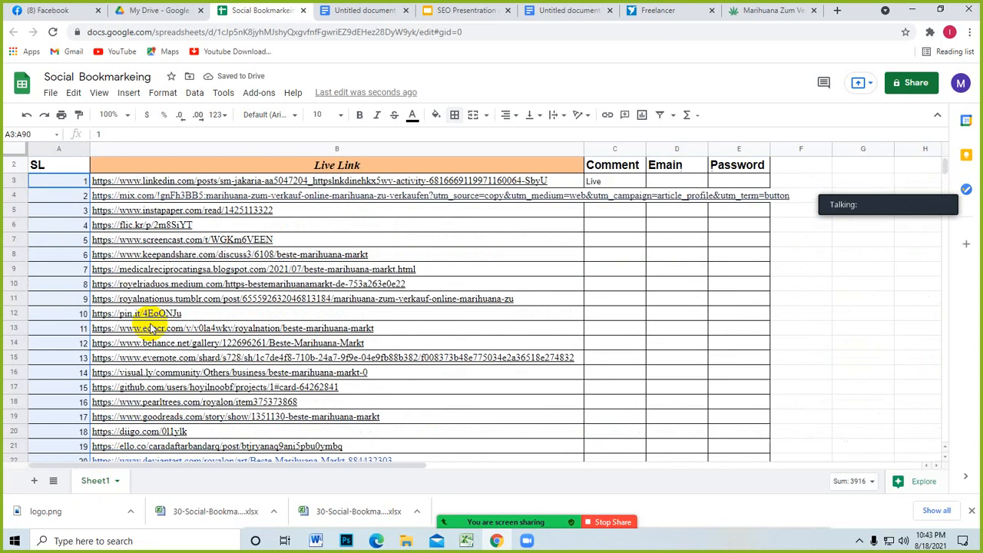
{"action": "left_click", "coordinate": [372, 231]}
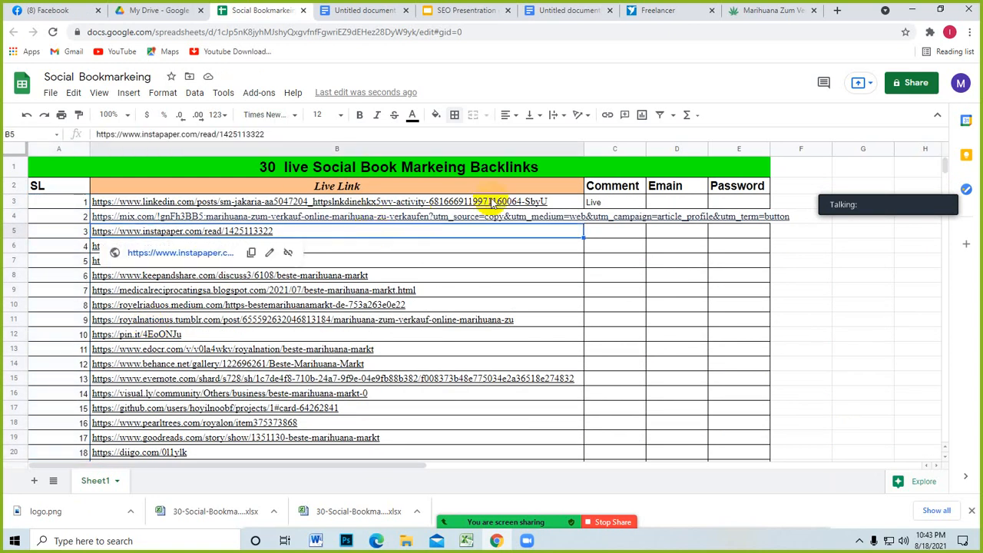
{"action": "left_click", "coordinate": [550, 204]}
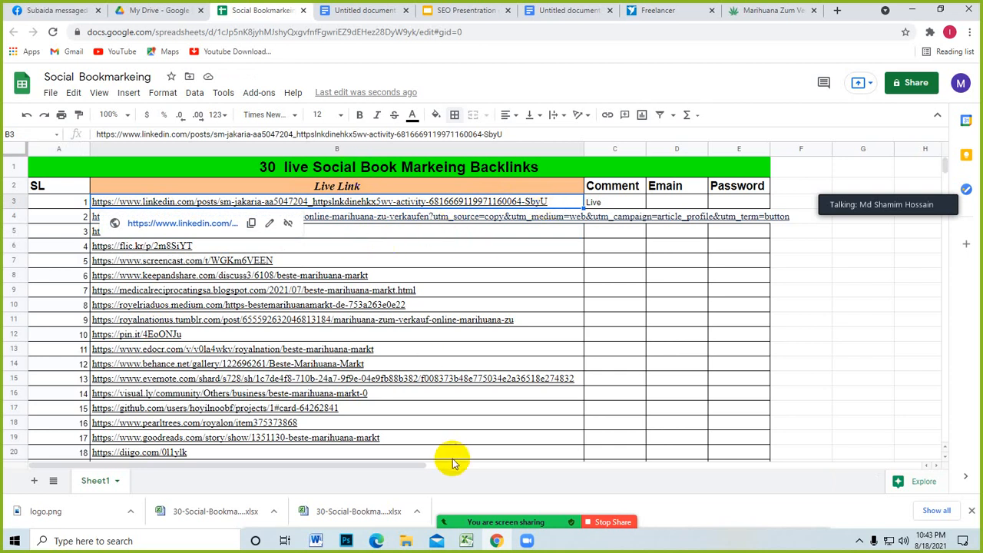
{"action": "mouse_move", "coordinate": [439, 451]}
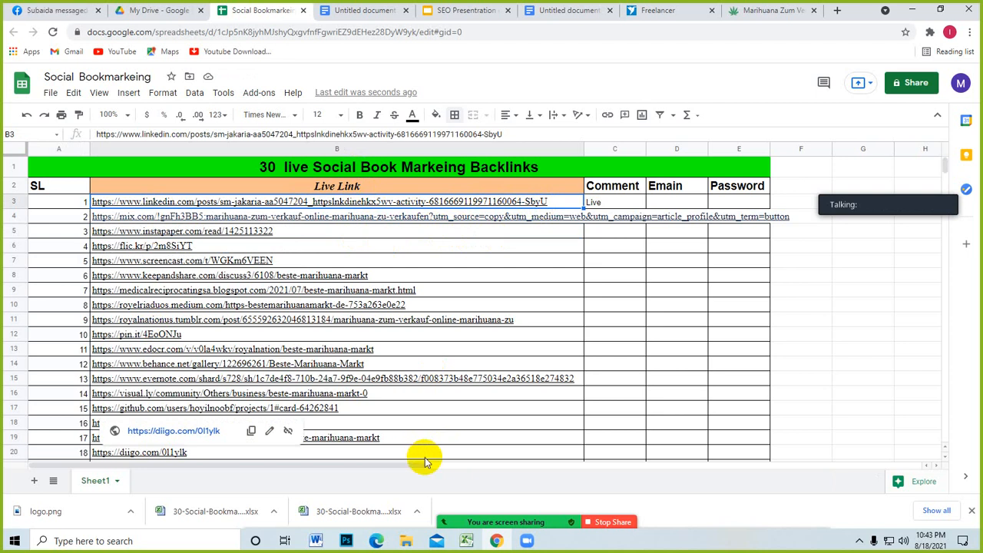
{"action": "left_click", "coordinate": [417, 261]}
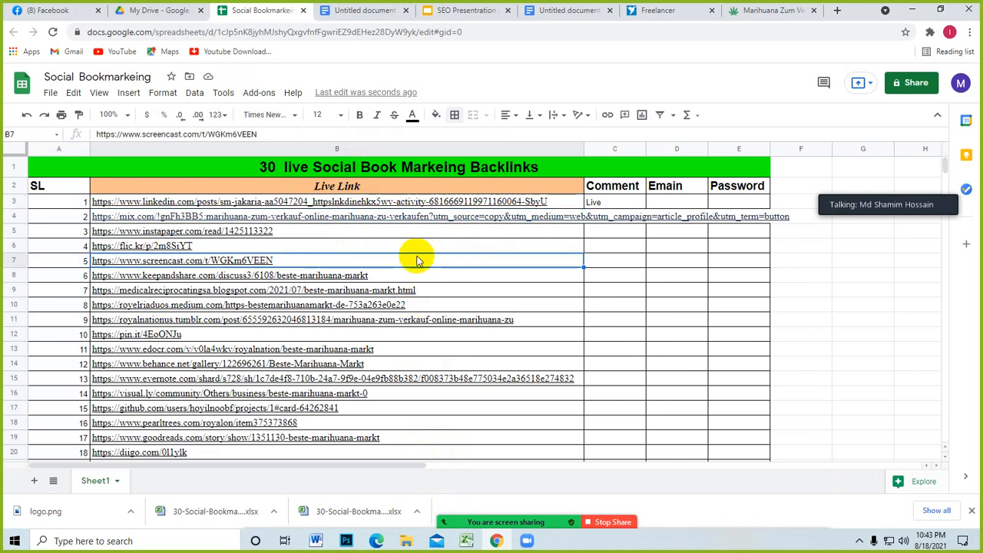
{"action": "left_click", "coordinate": [566, 202]}
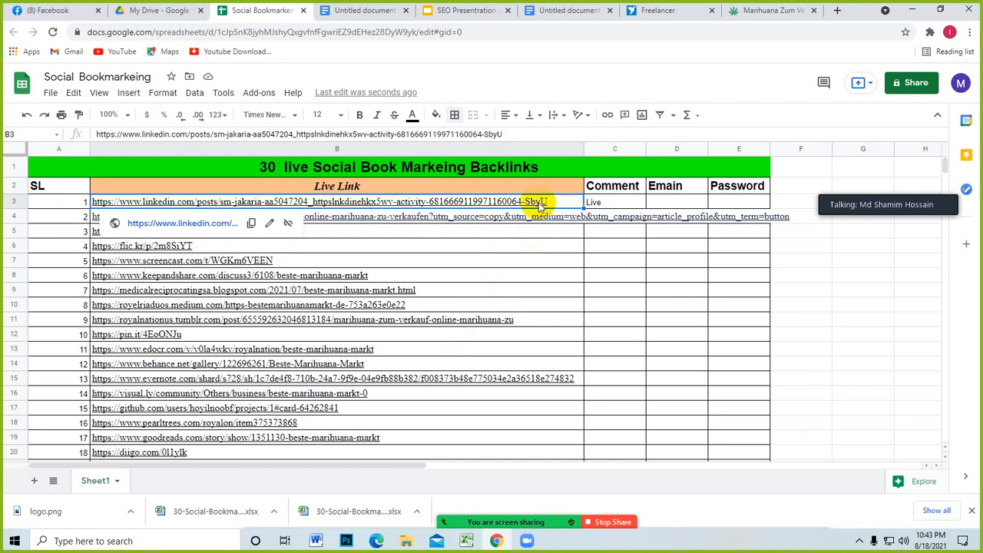
{"action": "left_click", "coordinate": [462, 264]}
{"action": "left_click", "coordinate": [510, 296]}
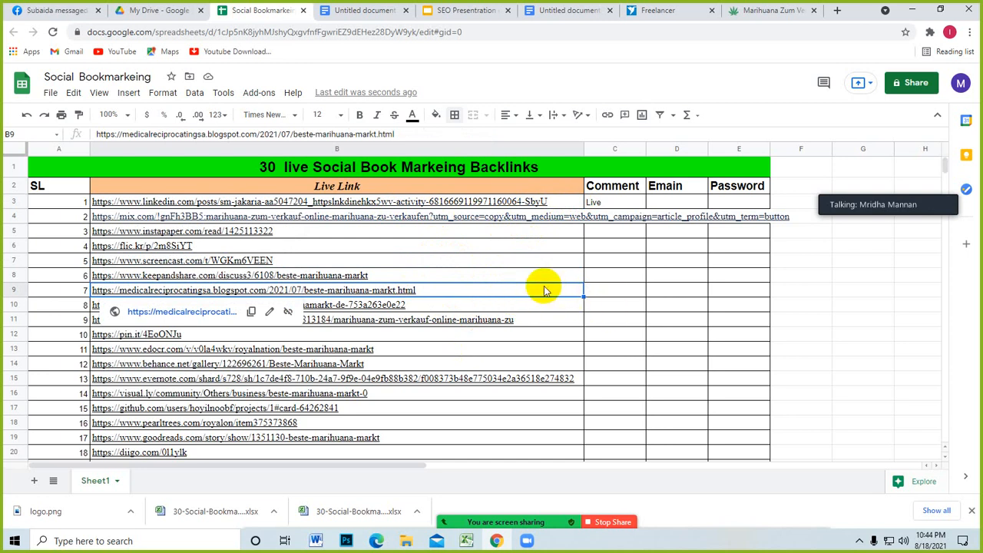
{"action": "left_click", "coordinate": [665, 203]}
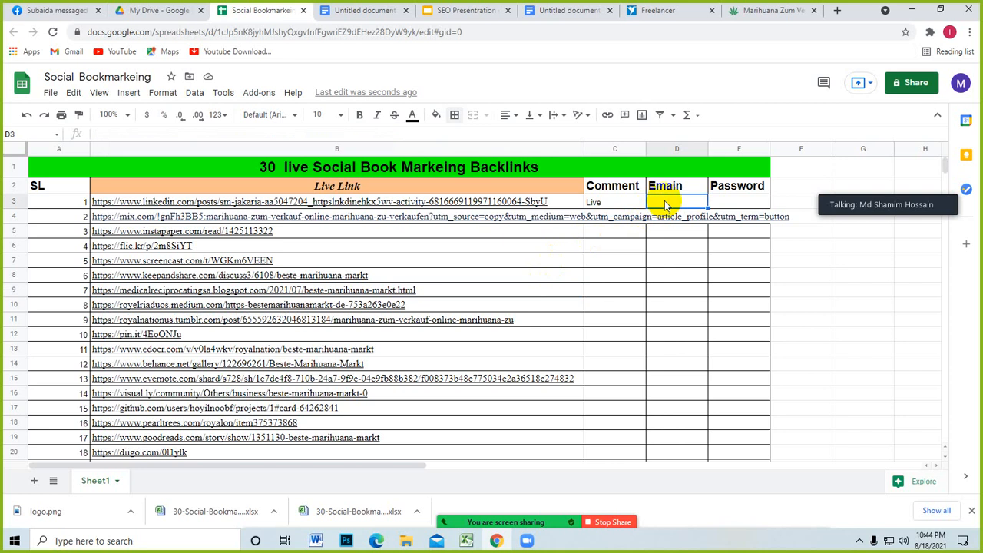
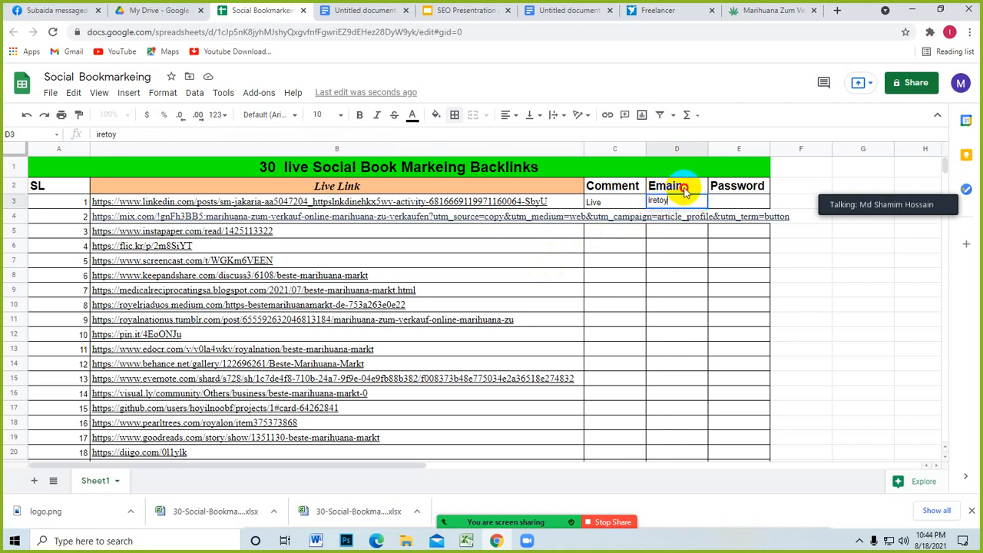
Step: Rename the D2 header from Emain to Gmail and type the login e-mail address into D3
{"action": "double_click", "coordinate": [687, 190]}
{"action": "key", "text": "BackSpace"}
{"action": "key", "text": "BackSpace"}
{"action": "key", "text": "BackSpace"}
{"action": "key", "text": "BackSpace"}
{"action": "key", "text": "BackSpace"}
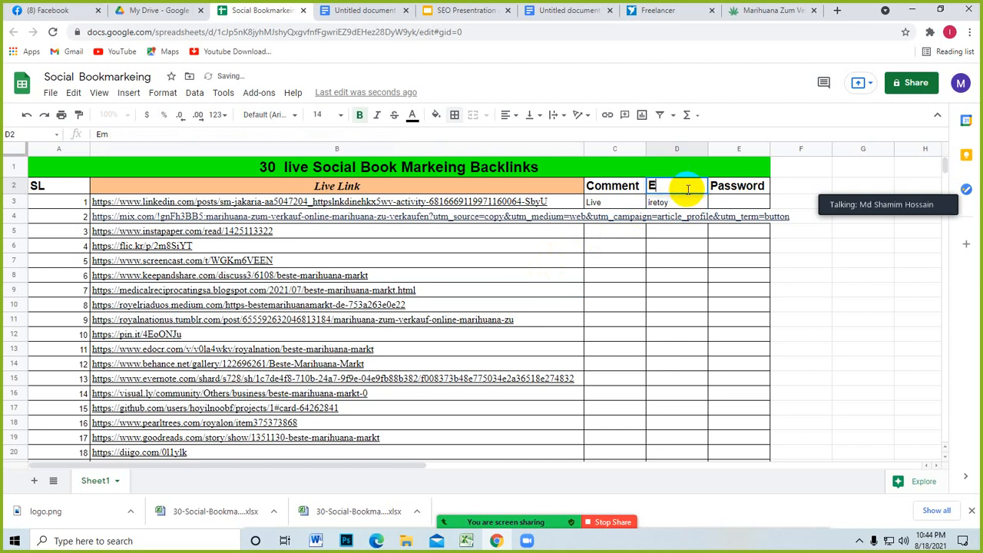
{"action": "type", "text": "Gmail"}
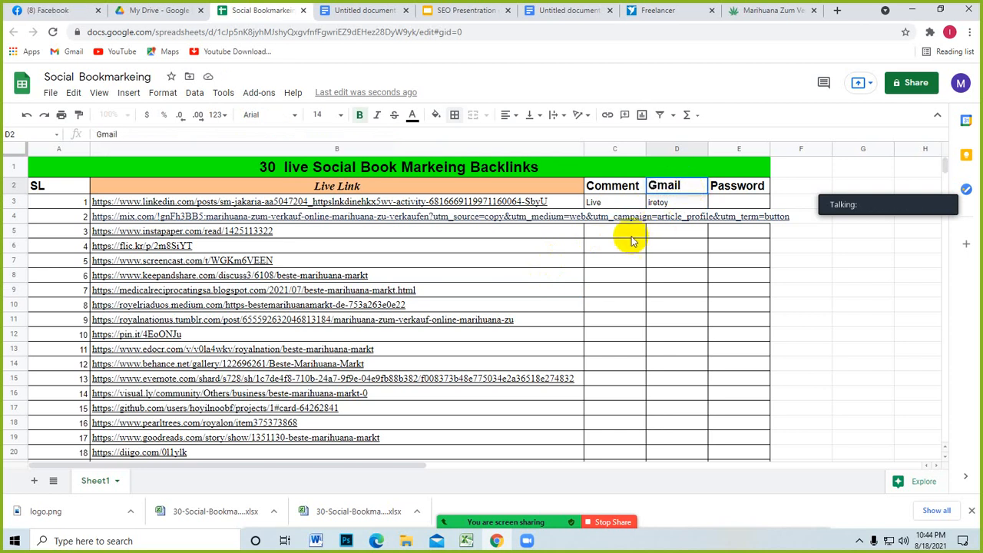
{"action": "left_click", "coordinate": [687, 202]}
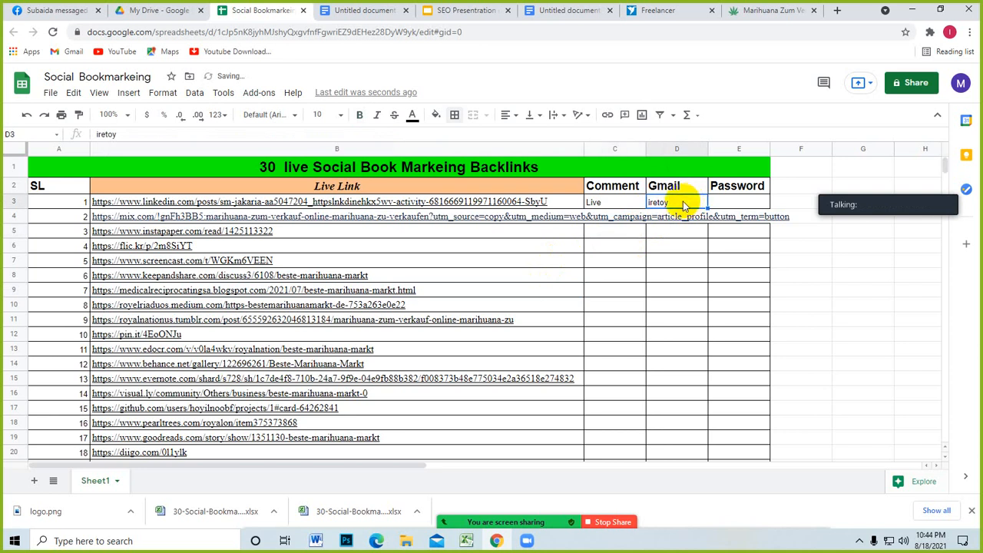
{"action": "double_click", "coordinate": [674, 204]}
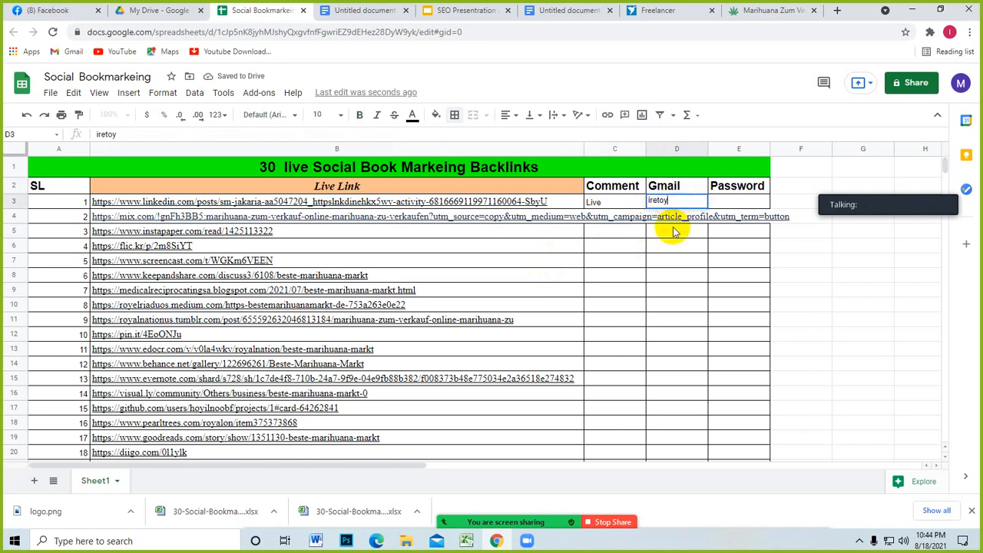
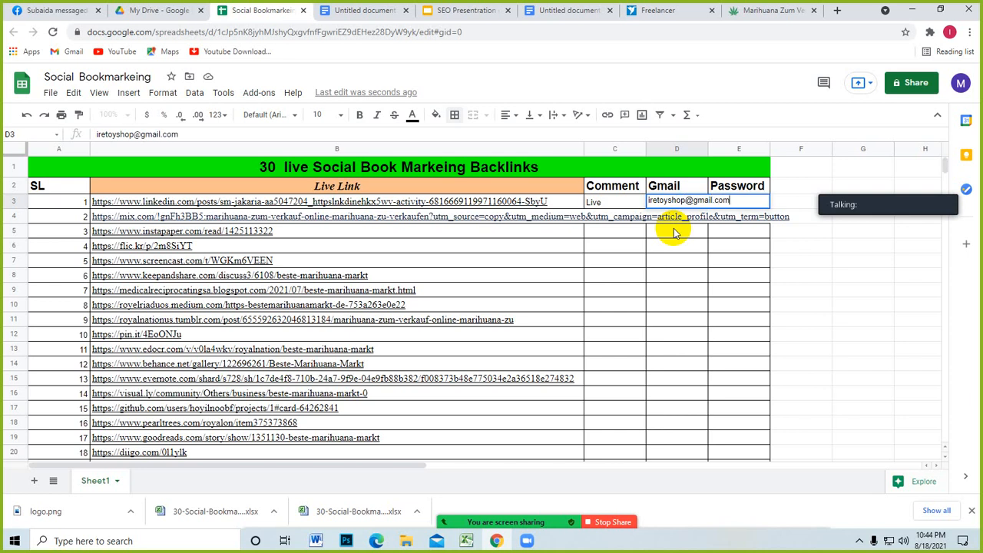
Step: Widen the Gmail and Password columns and type the account password into E3
{"action": "left_click", "coordinate": [676, 232]}
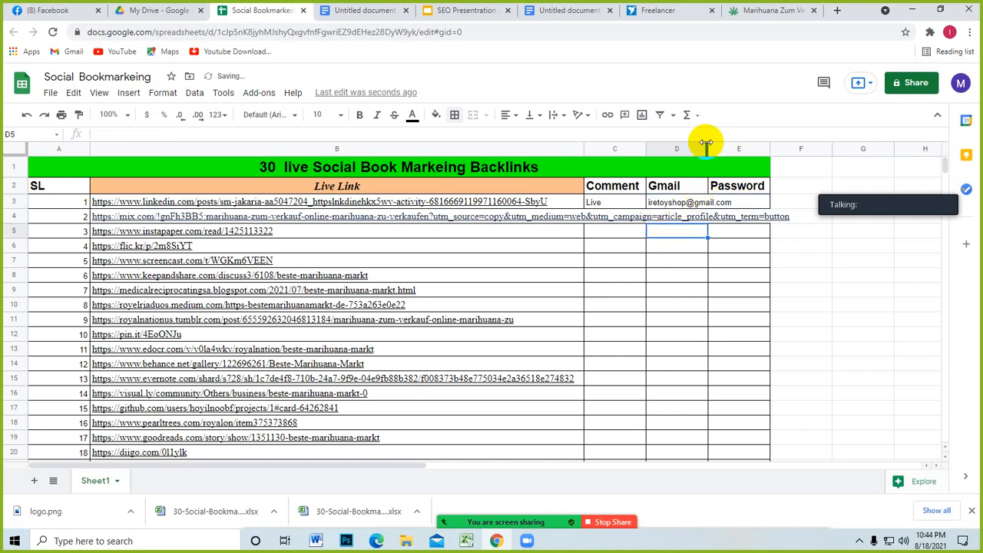
{"action": "left_click_drag", "start_coordinate": [707, 145], "coordinate": [744, 145]}
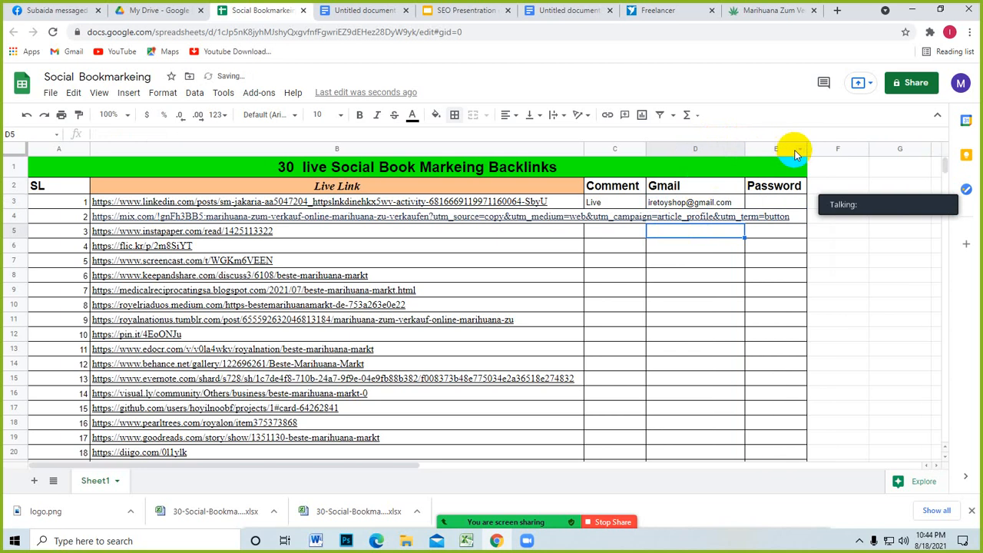
{"action": "left_click_drag", "start_coordinate": [806, 144], "coordinate": [825, 161]}
{"action": "left_click", "coordinate": [794, 203]}
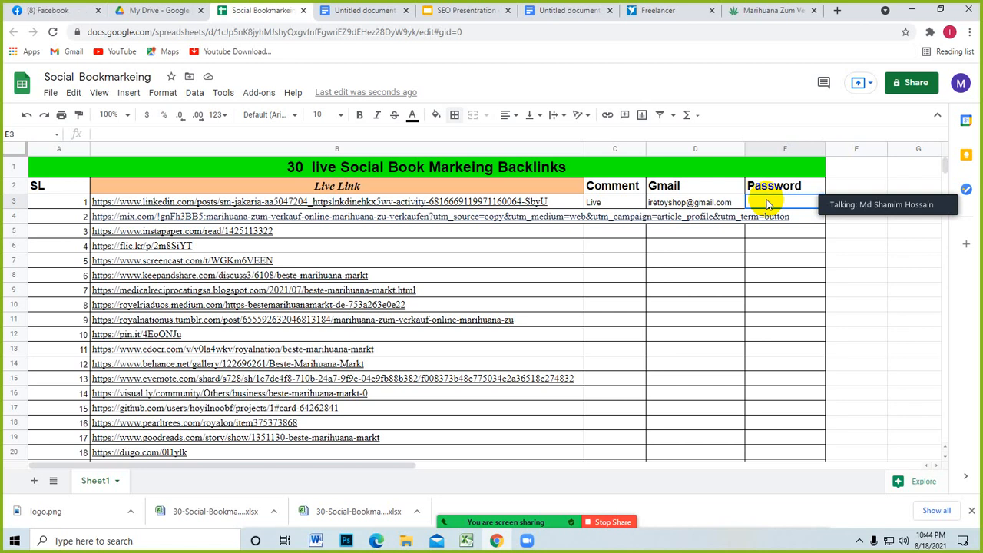
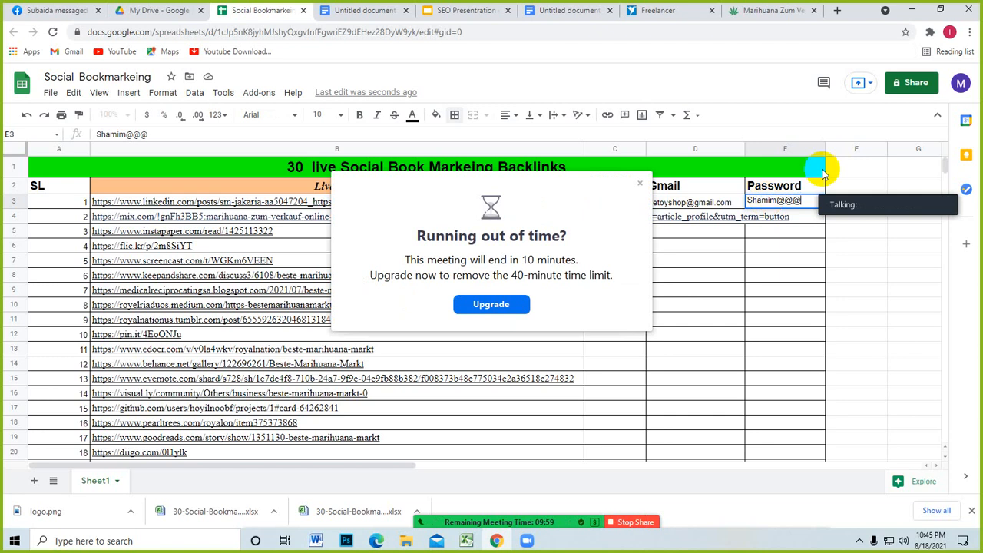
{"action": "left_click", "coordinate": [640, 187]}
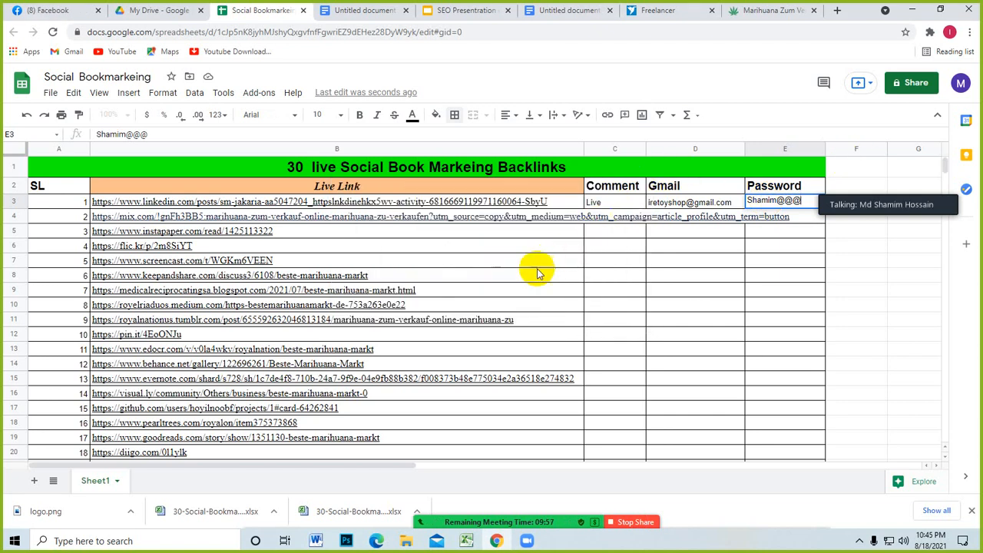
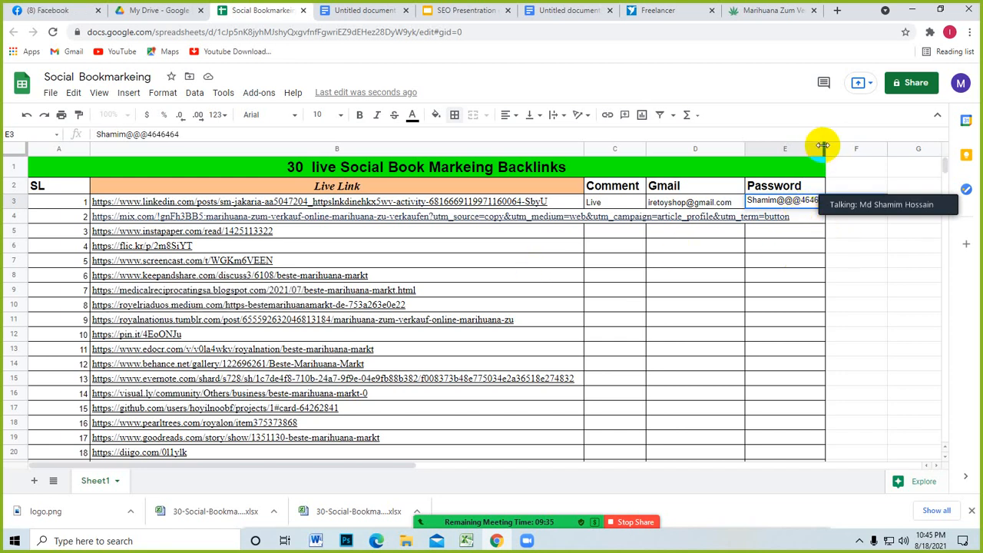
Step: Finish typing the account password into E3 and widen the Password column so it shows in full
{"action": "left_click_drag", "start_coordinate": [838, 149], "coordinate": [842, 149]}
{"action": "left_click", "coordinate": [781, 244]}
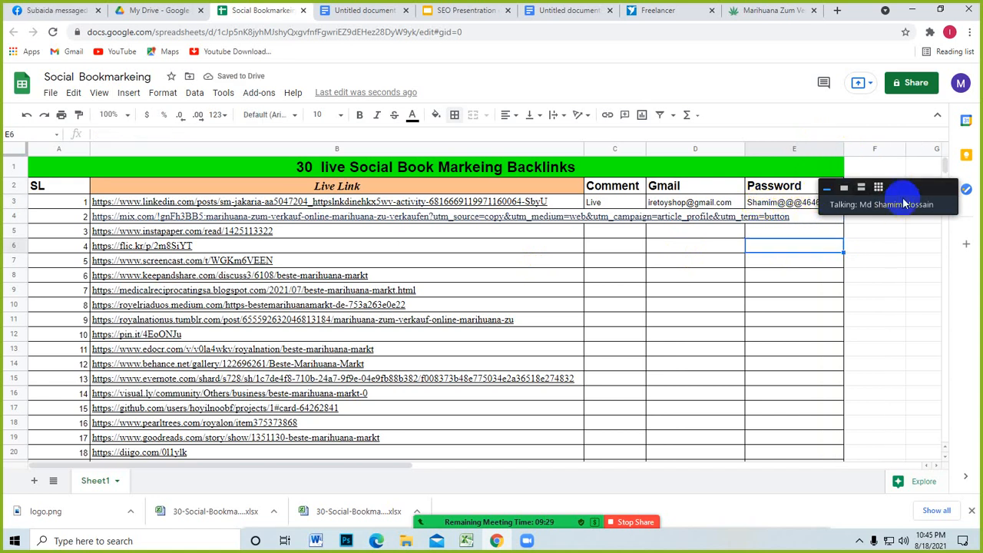
{"action": "left_click_drag", "start_coordinate": [906, 189], "coordinate": [896, 263]}
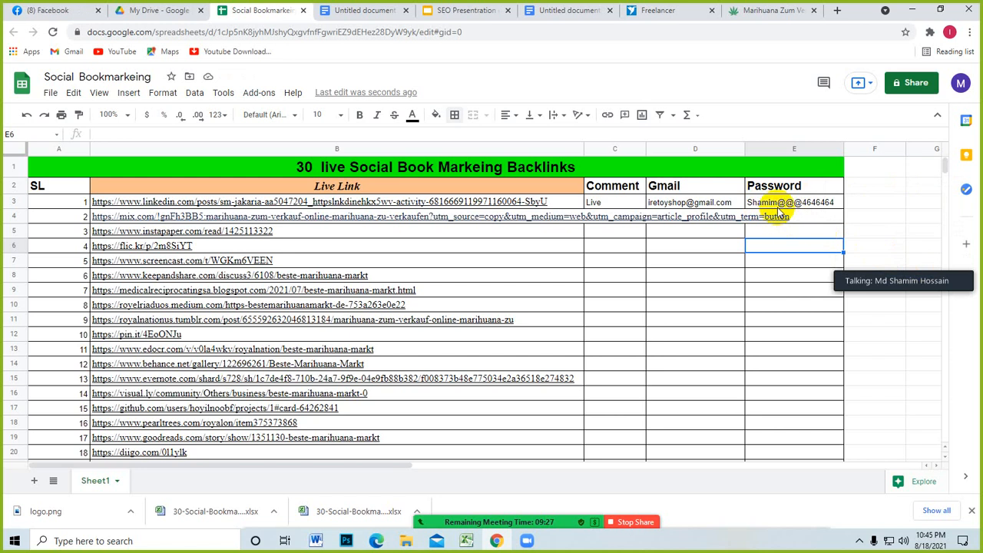
{"action": "mouse_move", "coordinate": [753, 218]}
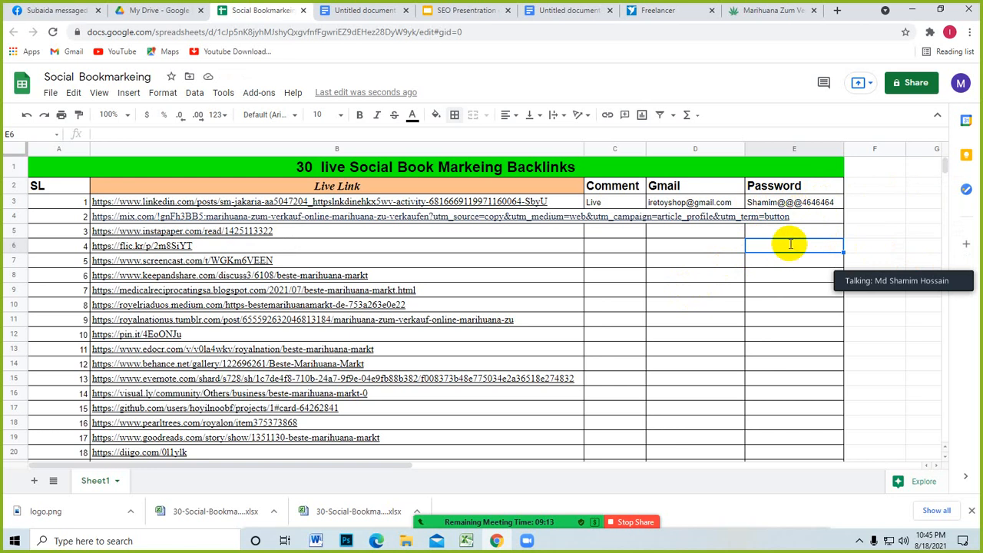
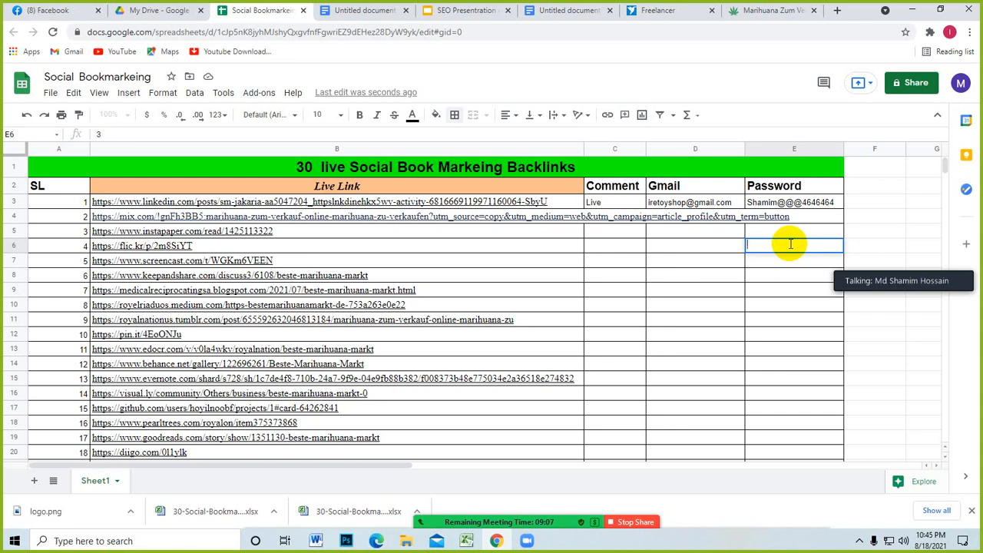
{"action": "left_click", "coordinate": [679, 235]}
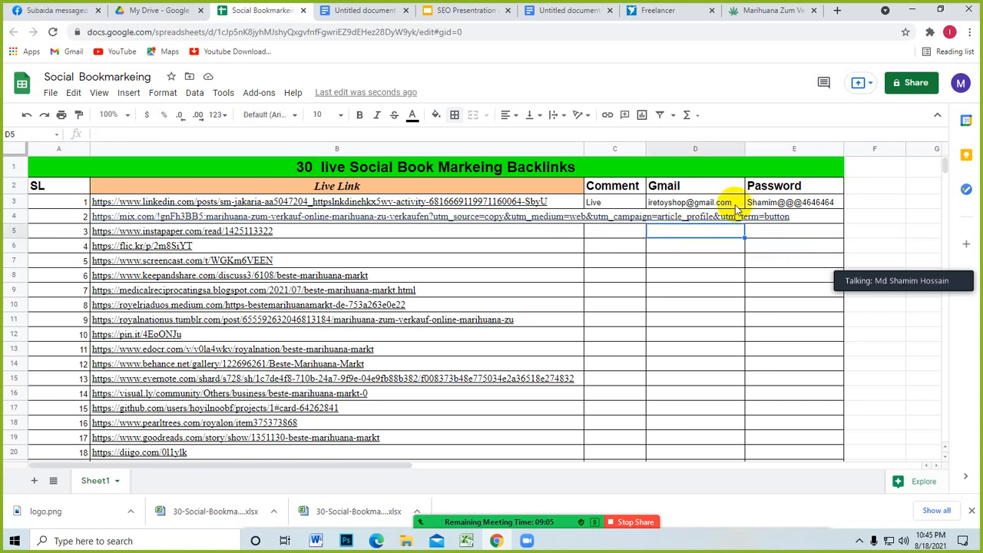
{"action": "left_click", "coordinate": [730, 203]}
{"action": "left_click", "coordinate": [790, 206]}
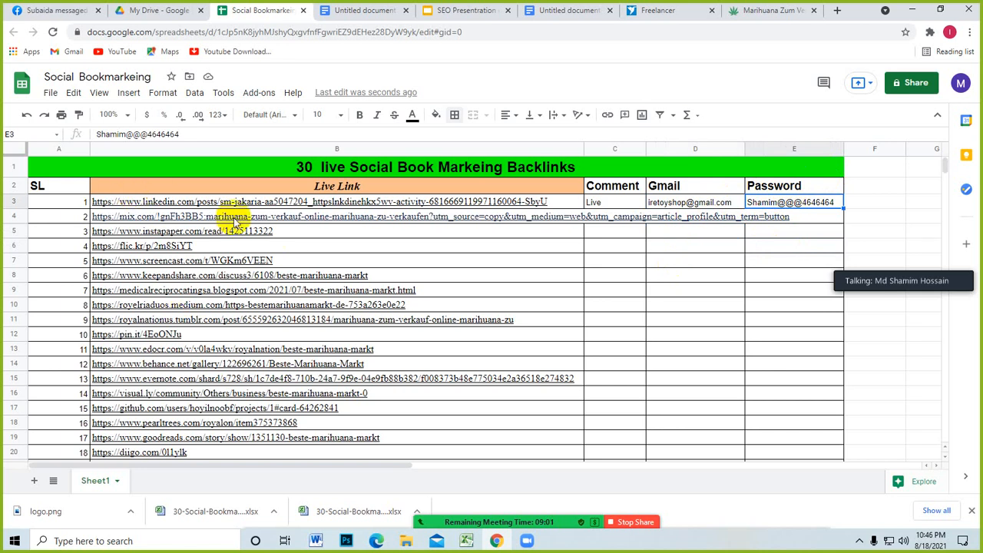
{"action": "mouse_move", "coordinate": [252, 218]}
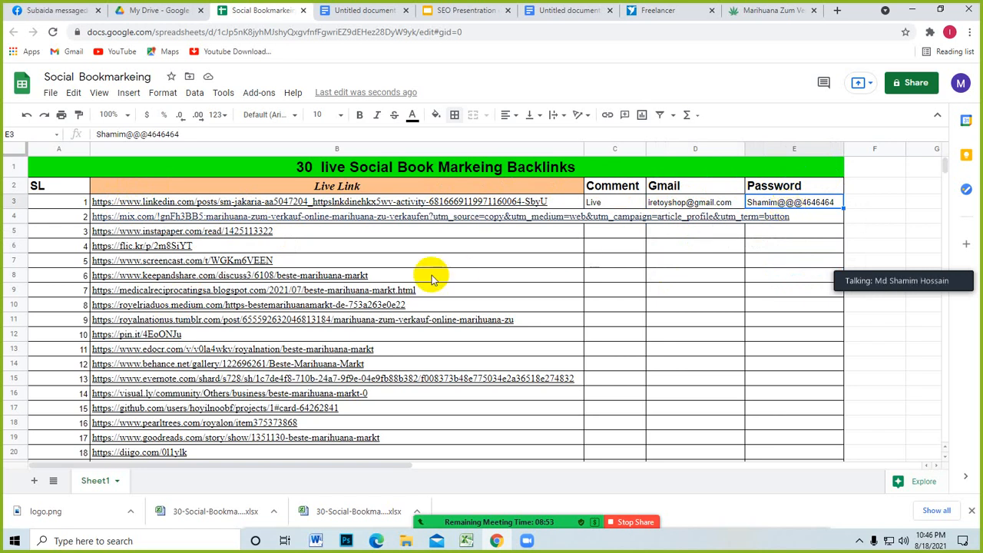
{"action": "mouse_move", "coordinate": [431, 279]}
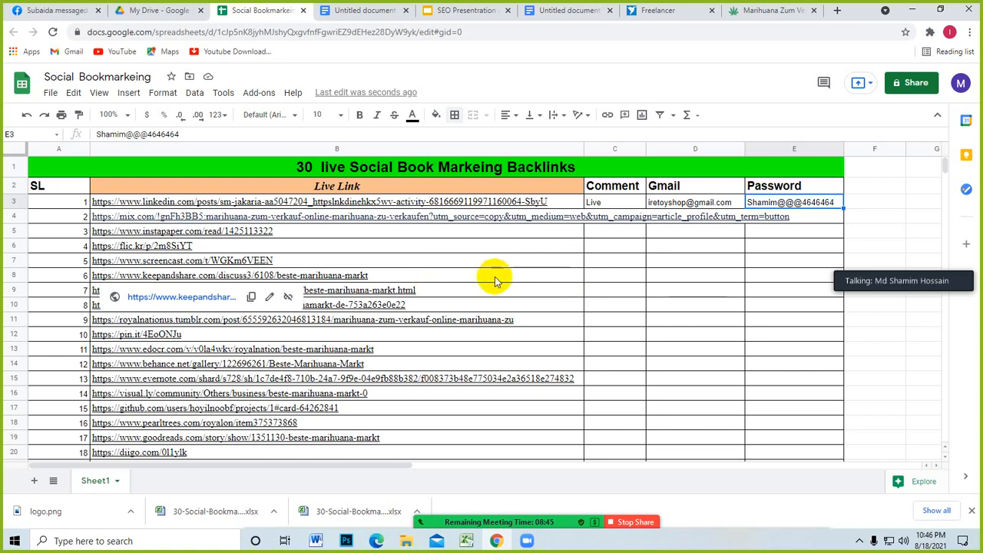
Step: Look over the backlink cells B5, B6, D6 and C5 in the sheet
{"action": "left_click", "coordinate": [477, 235]}
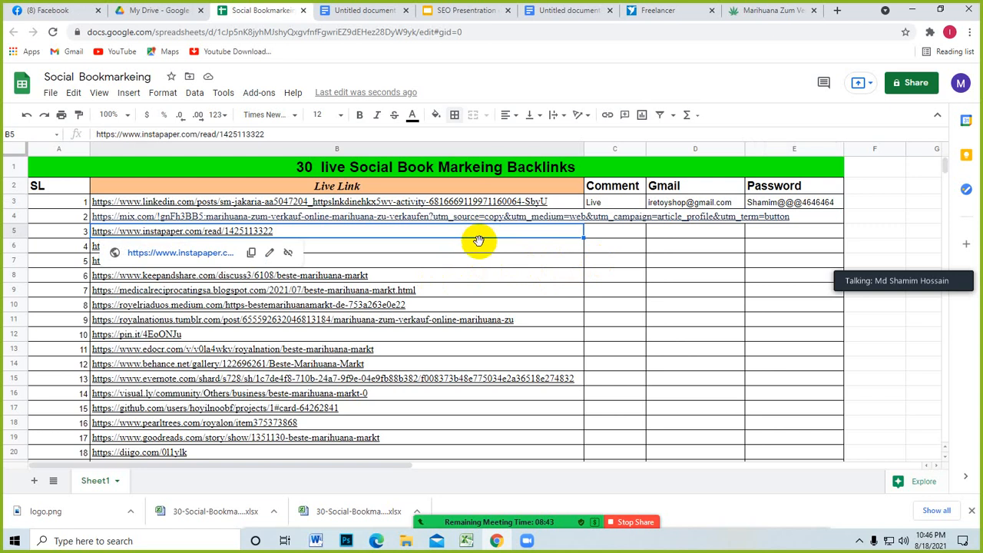
{"action": "left_click", "coordinate": [476, 247]}
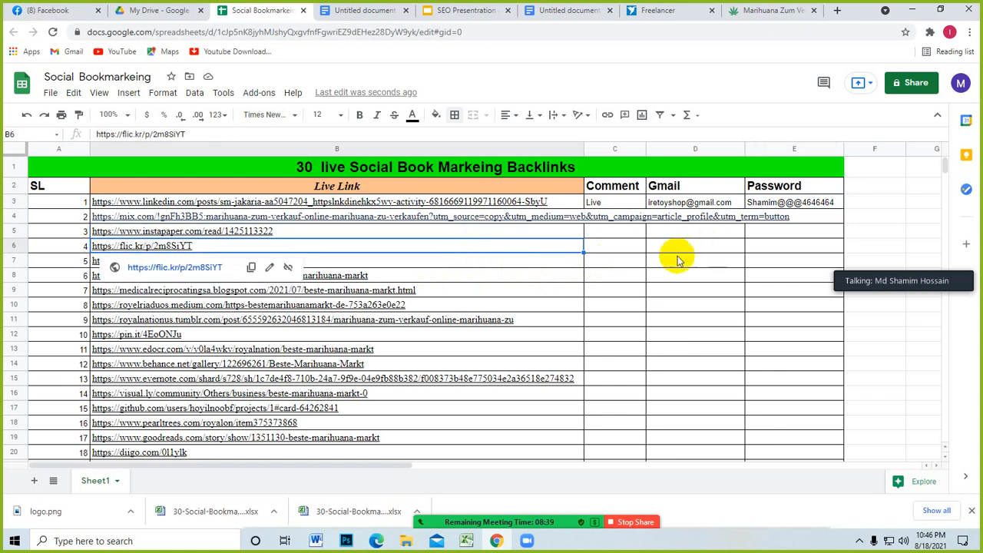
{"action": "left_click", "coordinate": [658, 246]}
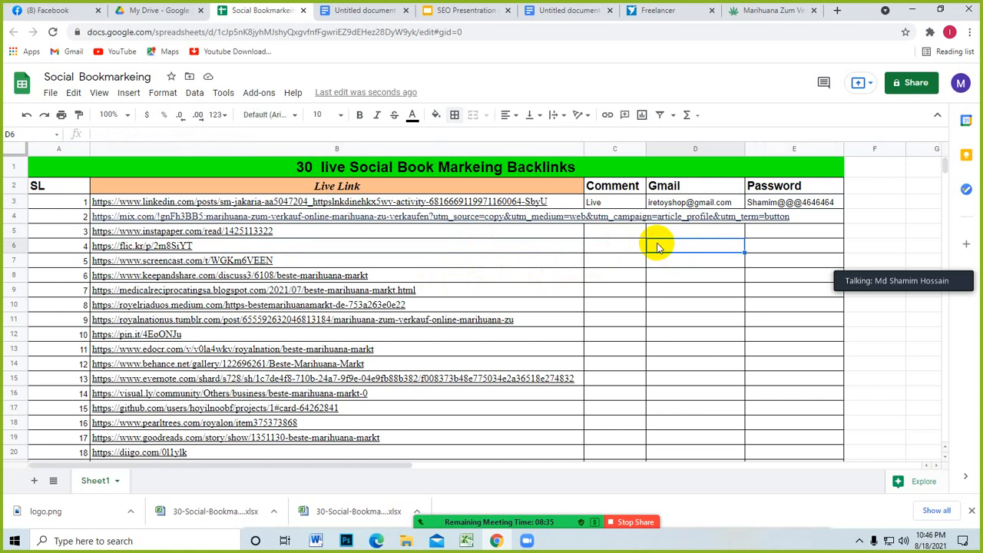
{"action": "left_click", "coordinate": [598, 231]}
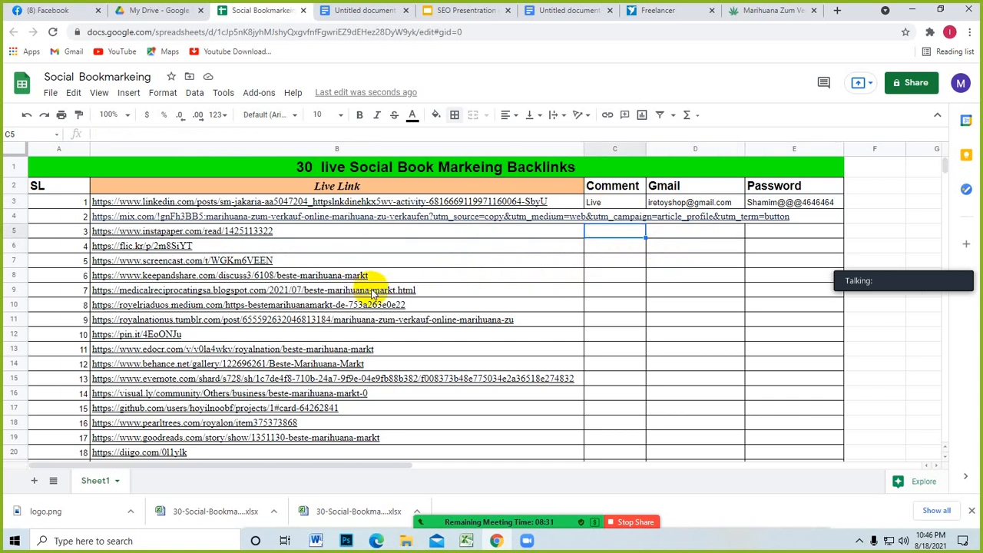
{"action": "scroll", "coordinate": [384, 283], "scroll_direction": "down", "scroll_amount": 2}
{"action": "scroll", "coordinate": [385, 283], "scroll_direction": "up", "scroll_amount": 2}
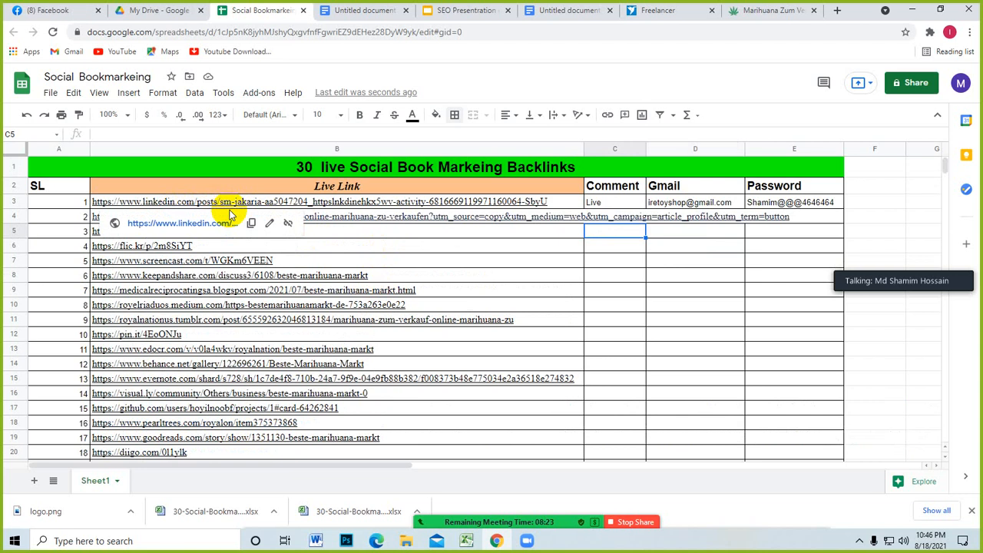
Step: Copy the Mix.com link from B4 and open it to check it is live
{"action": "left_click", "coordinate": [394, 245]}
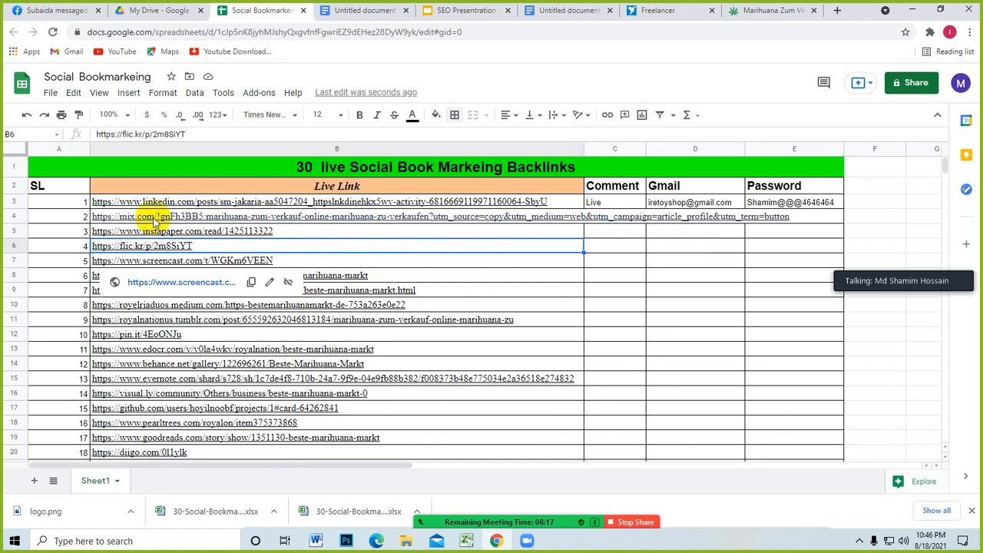
{"action": "left_click", "coordinate": [317, 218]}
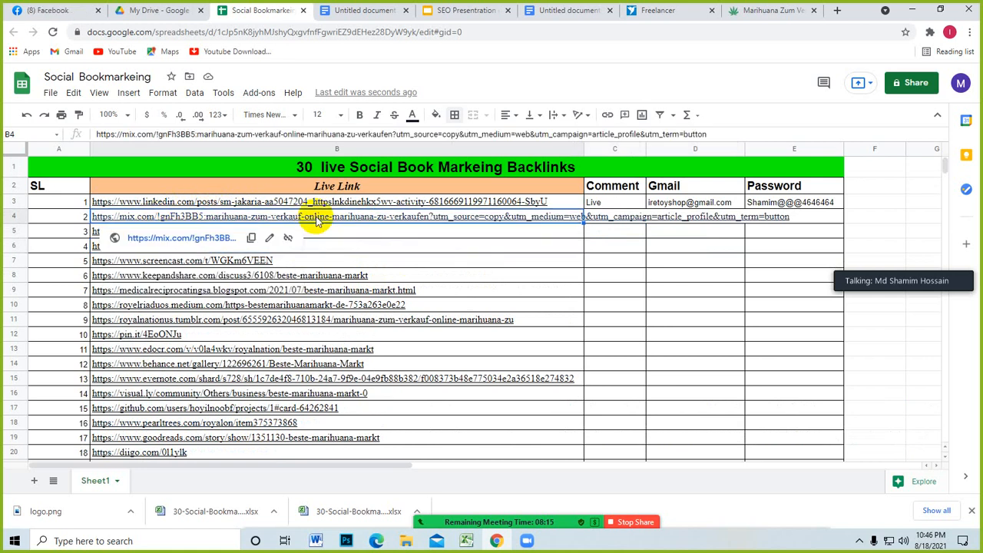
{"action": "key", "text": "ctrl+c"}
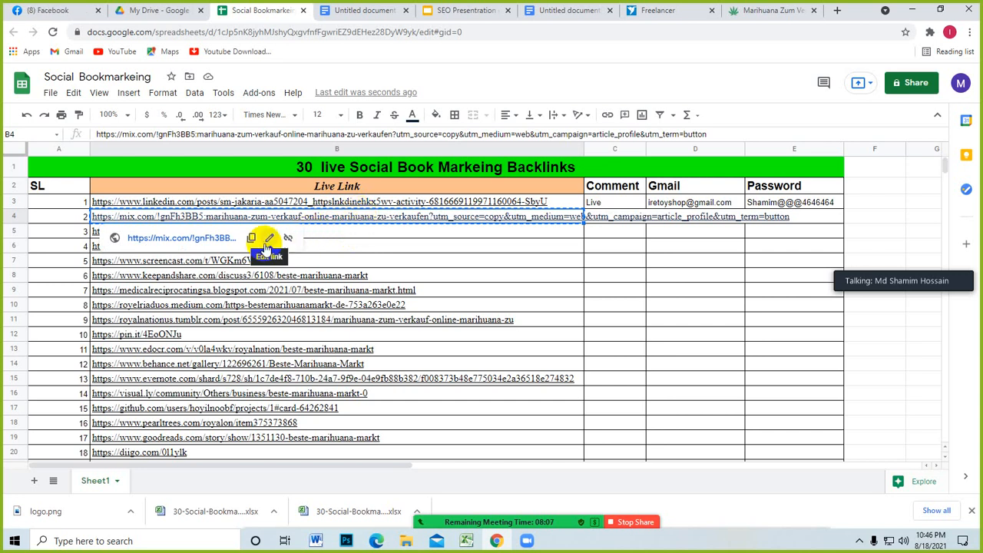
{"action": "left_click", "coordinate": [195, 238]}
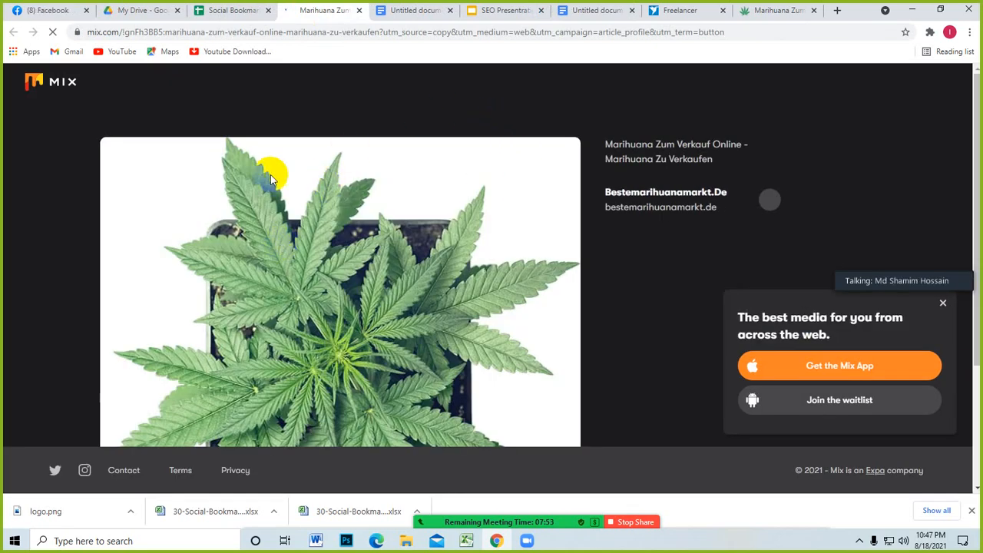
Step: Scroll through the Mix.com post, then select the URL path after mix.com in the address bar
{"action": "scroll", "coordinate": [411, 249], "scroll_direction": "down", "scroll_amount": 2}
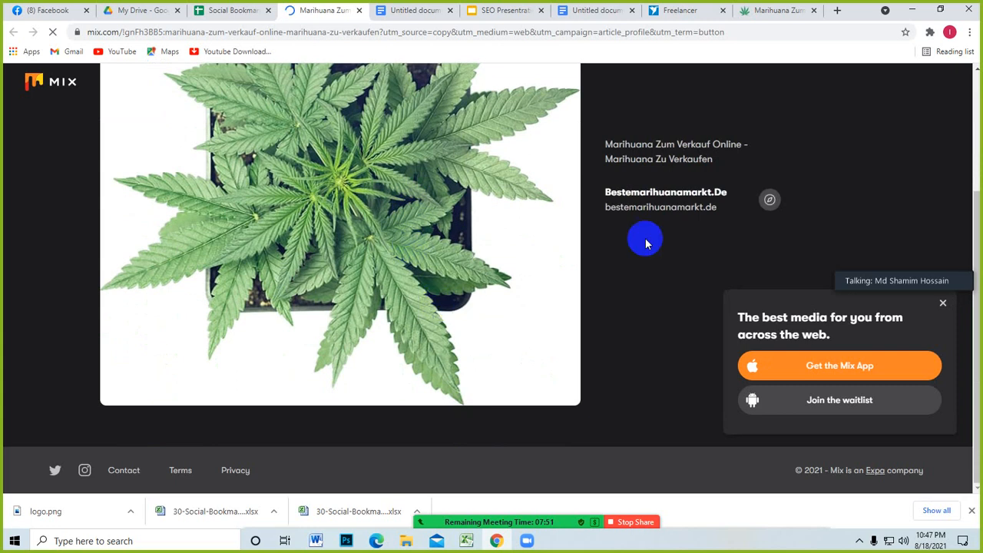
{"action": "scroll", "coordinate": [332, 268], "scroll_direction": "up", "scroll_amount": 3}
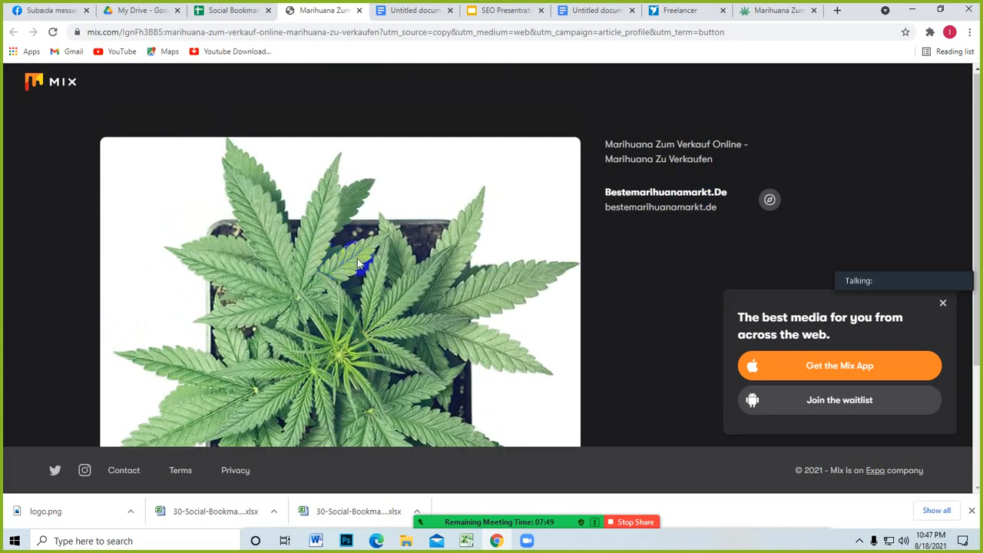
{"action": "scroll", "coordinate": [357, 263], "scroll_direction": "down", "scroll_amount": 3}
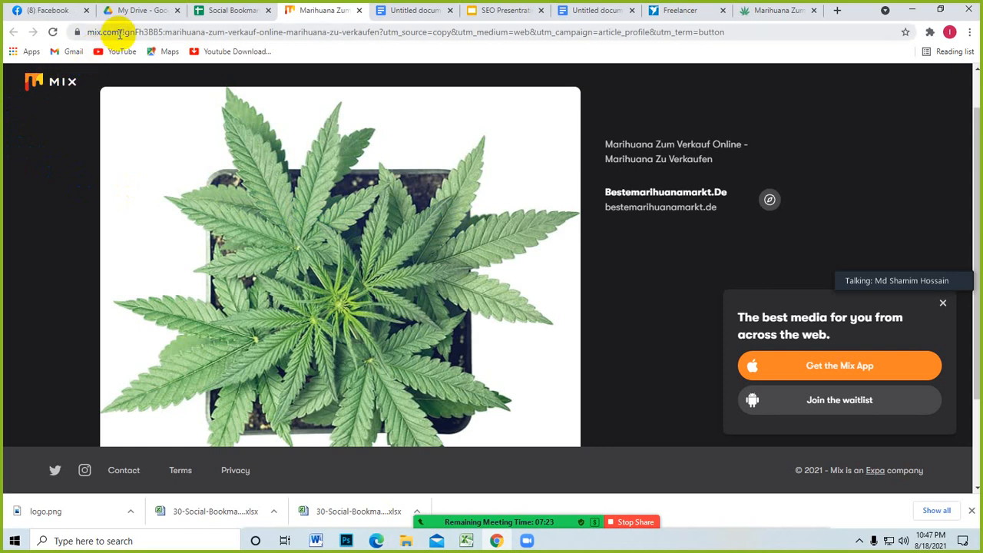
{"action": "left_click_drag", "start_coordinate": [117, 31], "coordinate": [751, 32]}
Step: Strip the path to load mix.com's home page and browse its Top Curators listing
{"action": "key", "text": "BackSpace"}
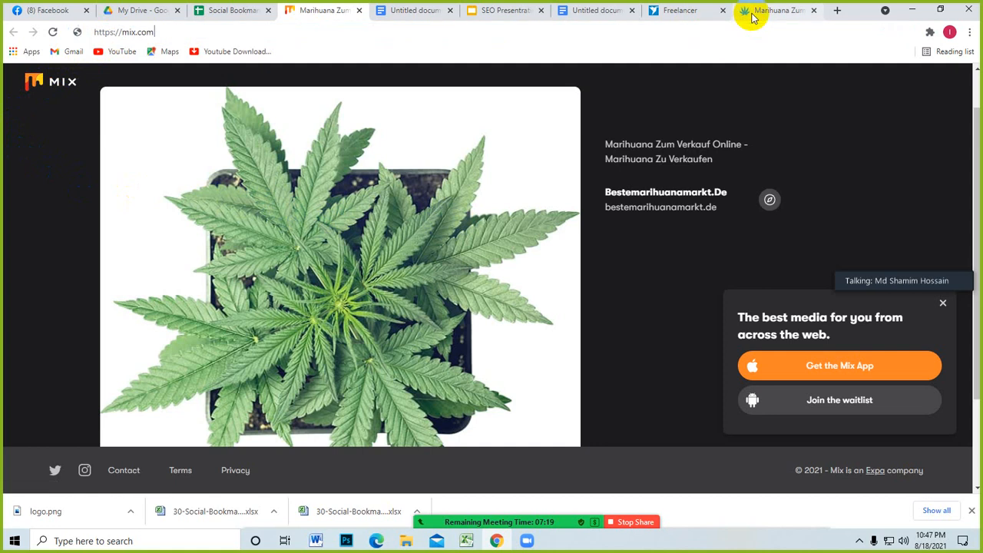
{"action": "key", "text": "Return"}
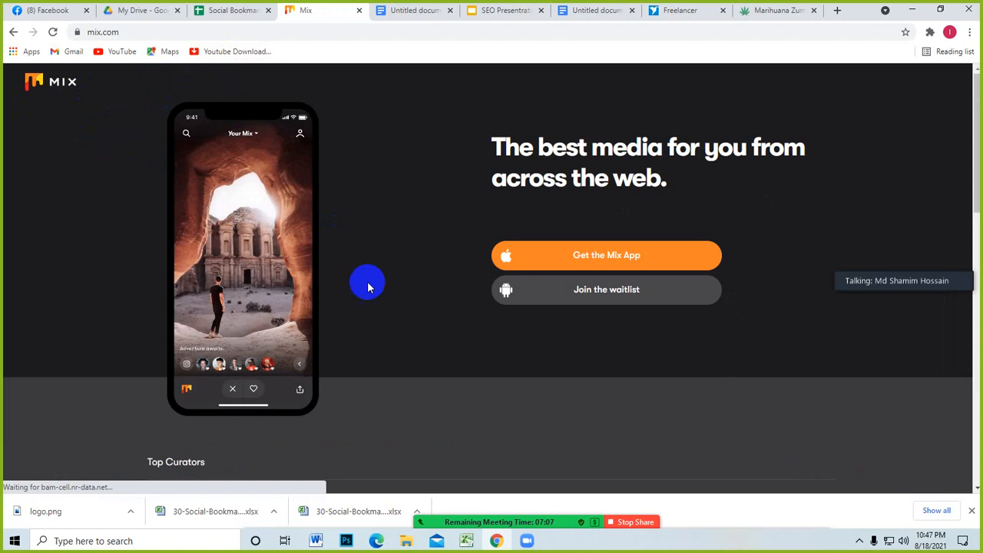
{"action": "scroll", "coordinate": [373, 282], "scroll_direction": "down", "scroll_amount": 2}
{"action": "scroll", "coordinate": [373, 282], "scroll_direction": "up", "scroll_amount": 2}
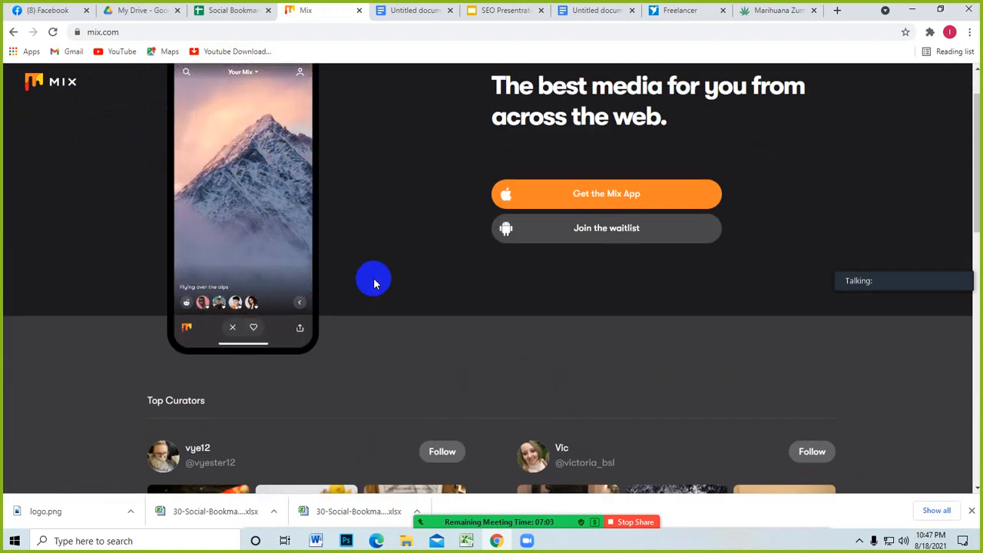
{"action": "scroll", "coordinate": [373, 282], "scroll_direction": "up", "scroll_amount": 1}
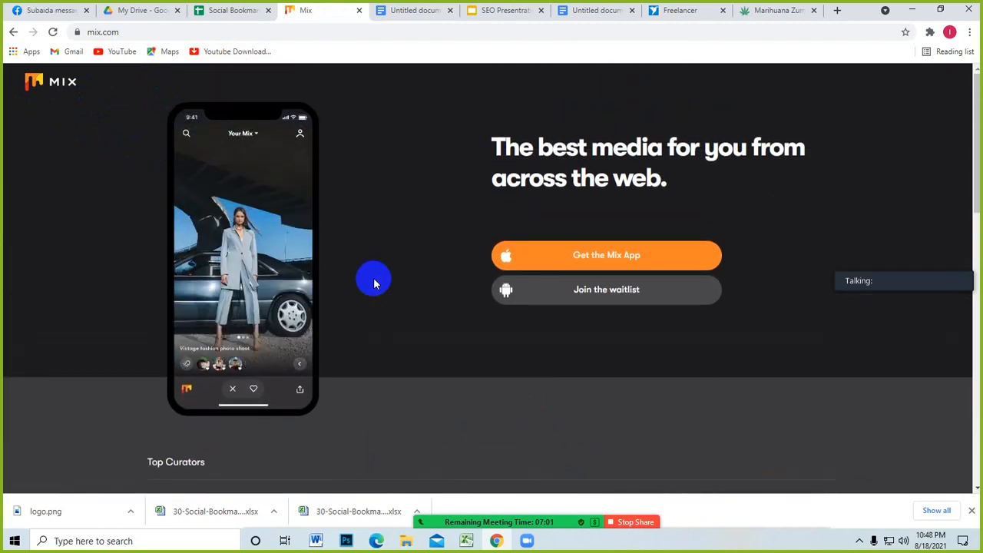
{"action": "scroll", "coordinate": [374, 284], "scroll_direction": "down", "scroll_amount": 5}
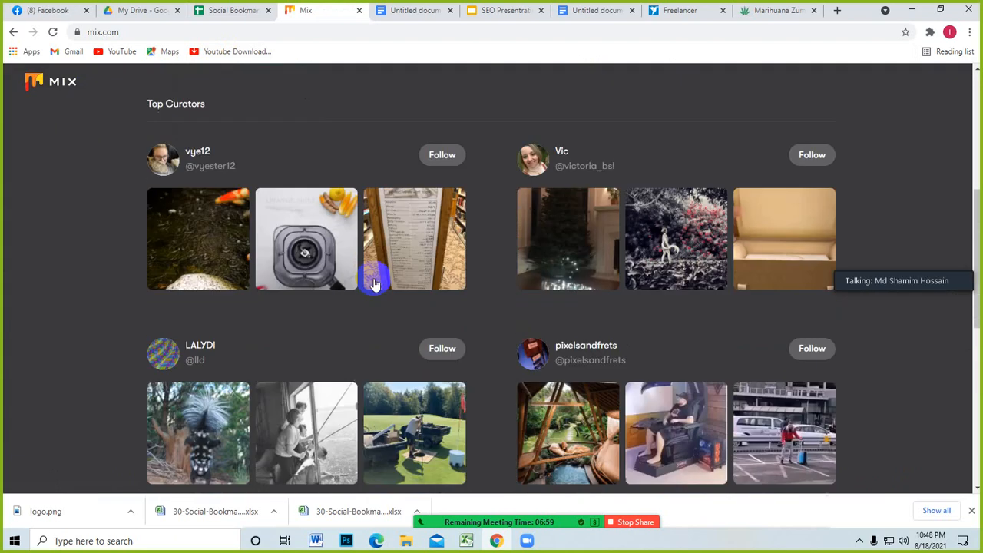
{"action": "scroll", "coordinate": [375, 285], "scroll_direction": "down", "scroll_amount": 6}
{"action": "scroll", "coordinate": [374, 284], "scroll_direction": "up", "scroll_amount": 4}
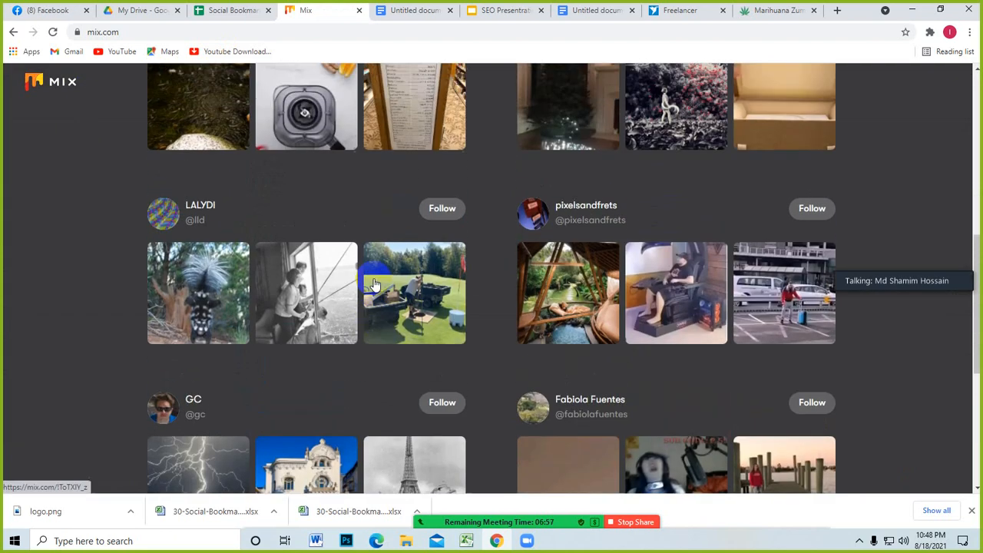
{"action": "scroll", "coordinate": [374, 284], "scroll_direction": "down", "scroll_amount": 5}
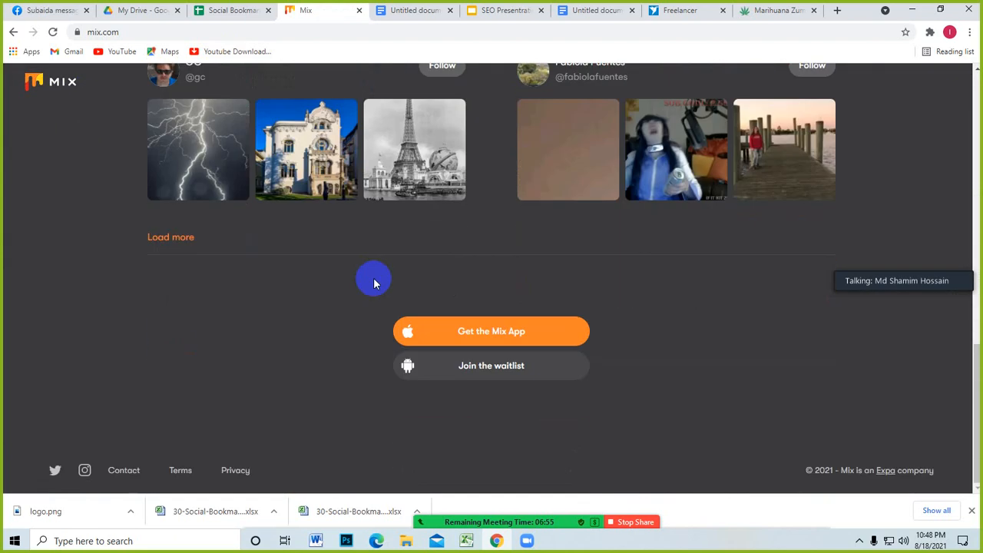
{"action": "scroll", "coordinate": [374, 284], "scroll_direction": "up", "scroll_amount": 6}
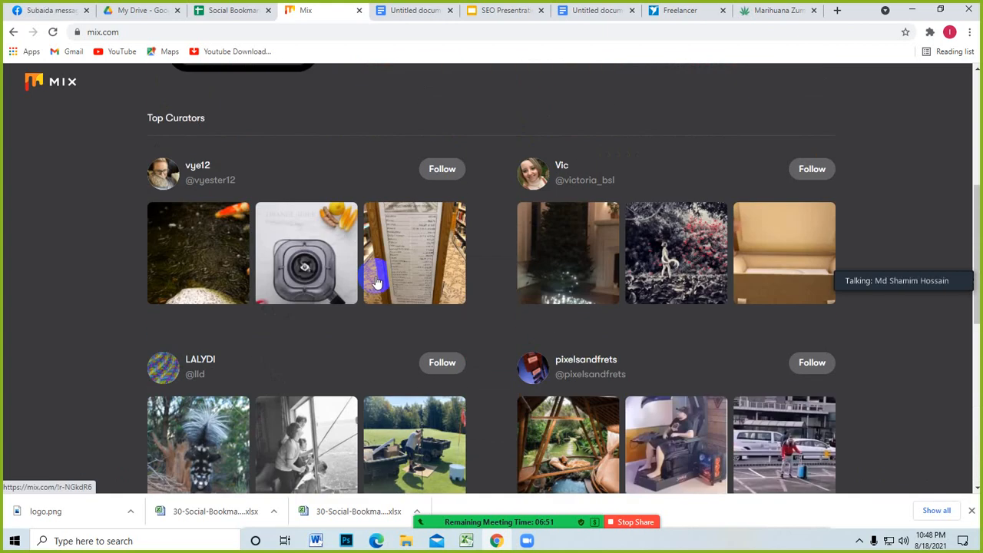
{"action": "scroll", "coordinate": [504, 273], "scroll_direction": "up", "scroll_amount": 4}
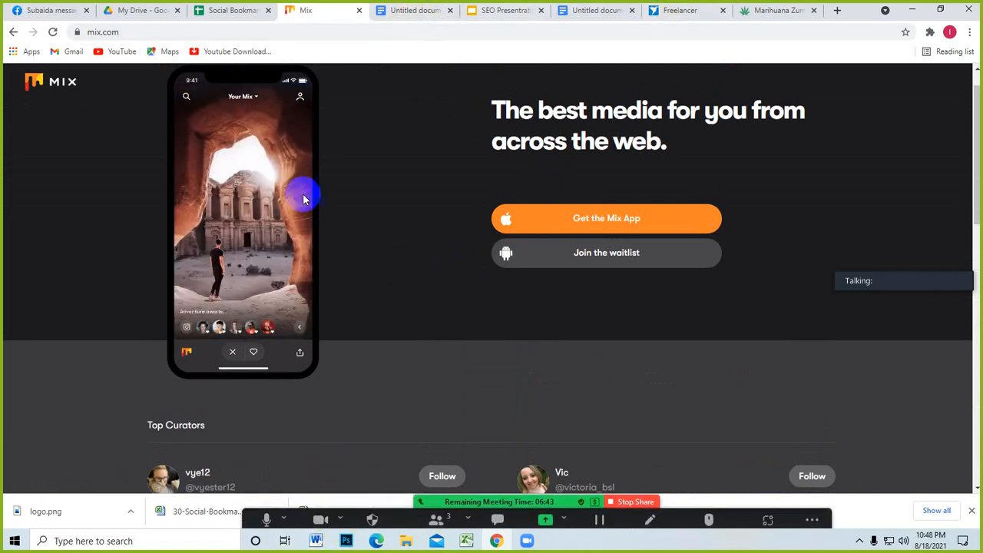
Step: Copy the Instapaper link from B5 and open it, landing on bestemarihuanamarkt.de
{"action": "left_click", "coordinate": [219, 13]}
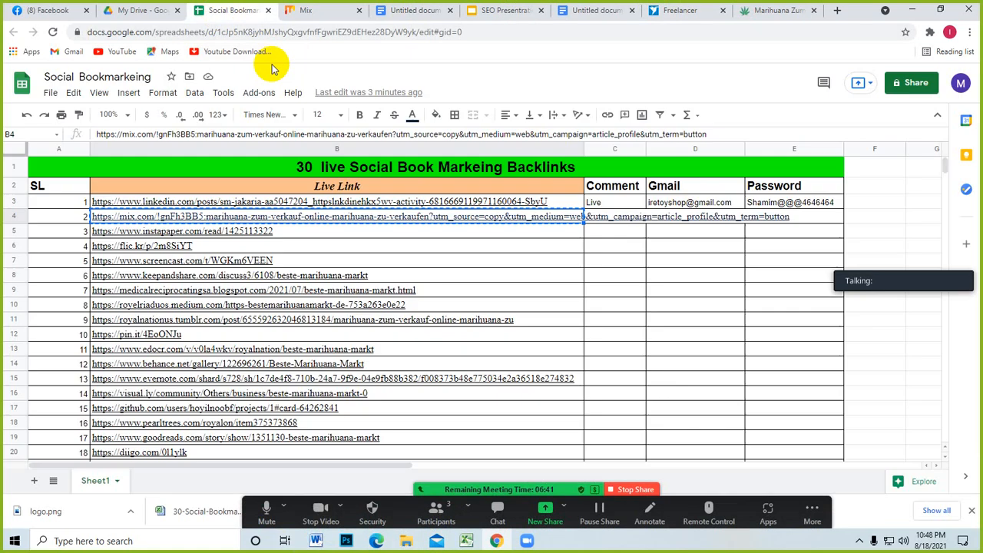
{"action": "left_click", "coordinate": [297, 234]}
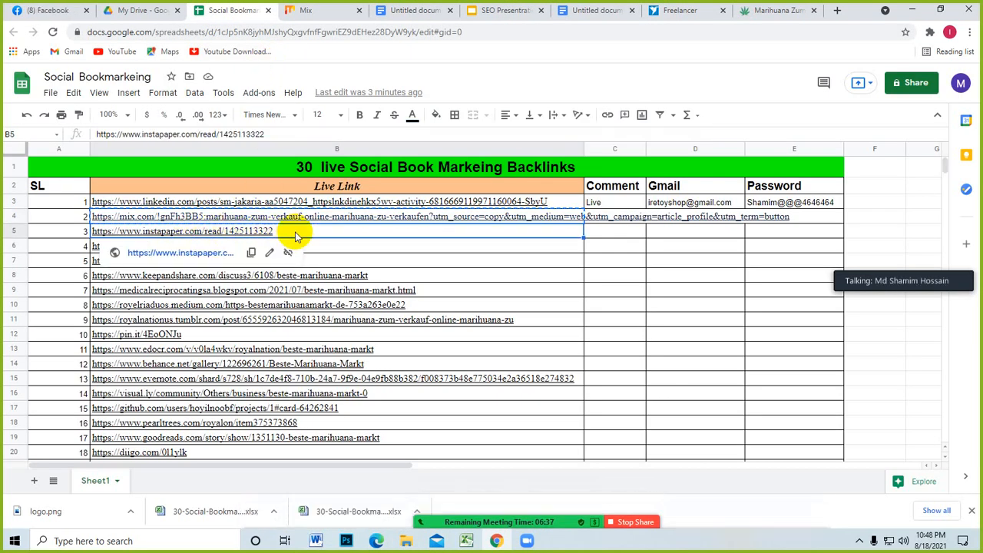
{"action": "key", "text": "ctrl+c"}
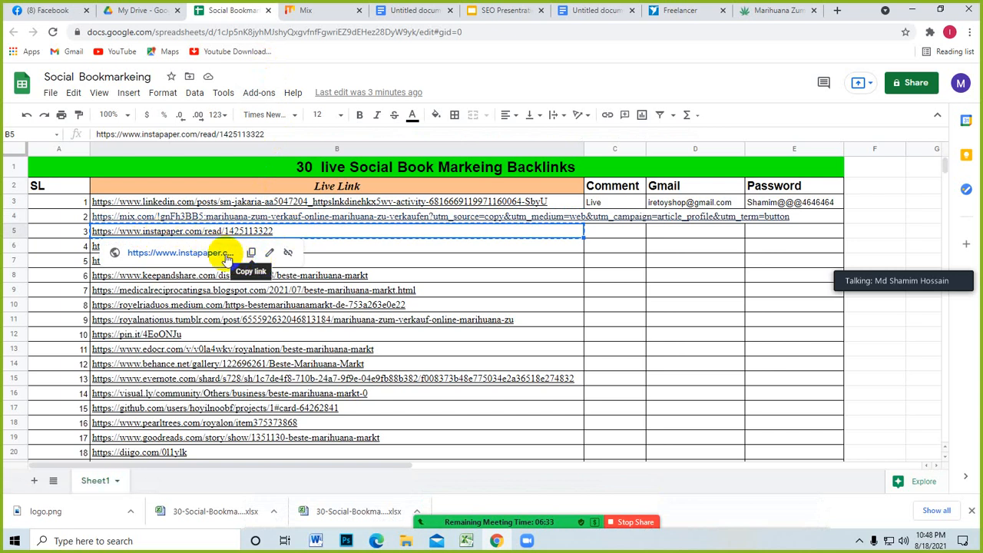
{"action": "left_click", "coordinate": [198, 253]}
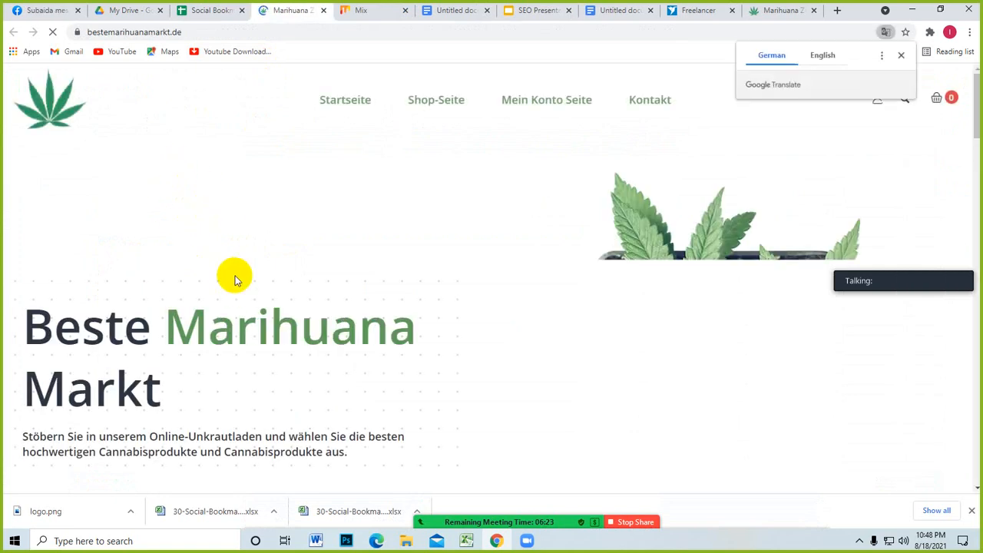
Step: Check the bestemarihuanamarkt.de page and reopen the B5 Instapaper link from the sheet
{"action": "scroll", "coordinate": [235, 278], "scroll_direction": "down", "scroll_amount": 2}
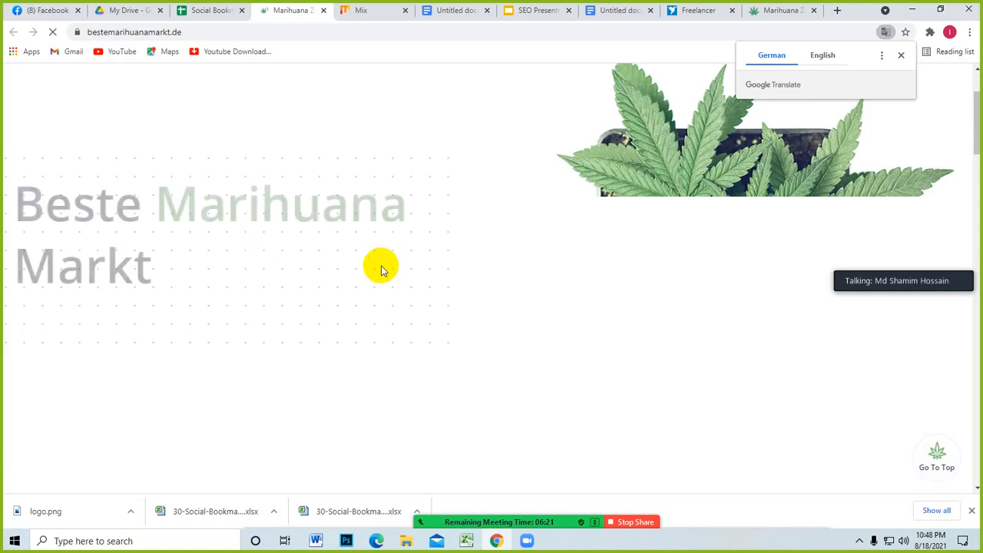
{"action": "scroll", "coordinate": [370, 265], "scroll_direction": "up", "scroll_amount": 2}
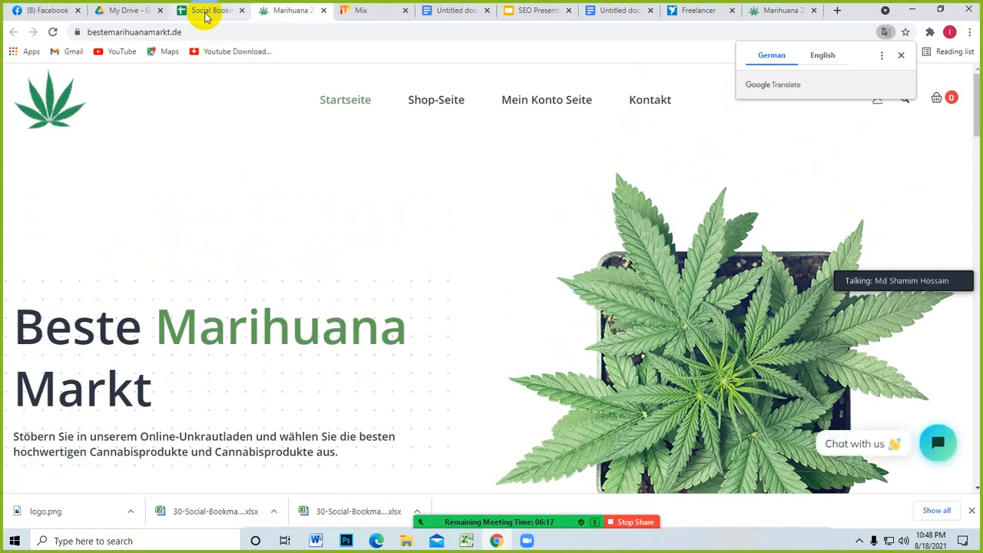
{"action": "left_click", "coordinate": [206, 14]}
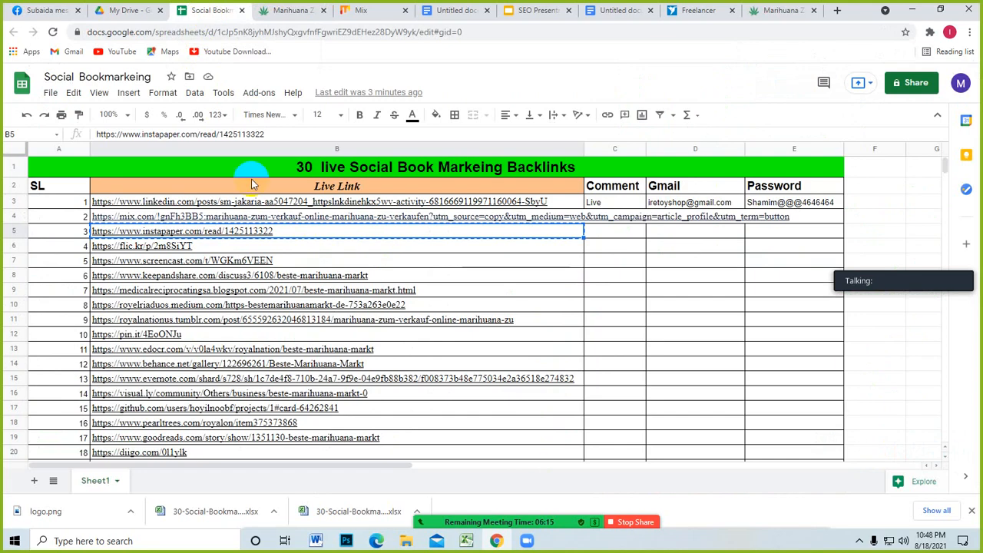
{"action": "mouse_move", "coordinate": [278, 235]}
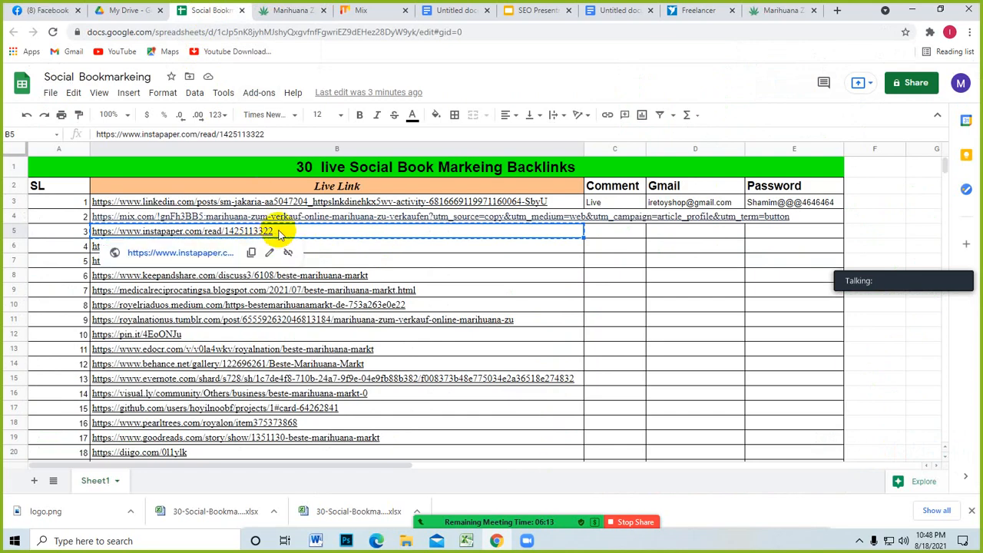
{"action": "left_click", "coordinate": [196, 260]}
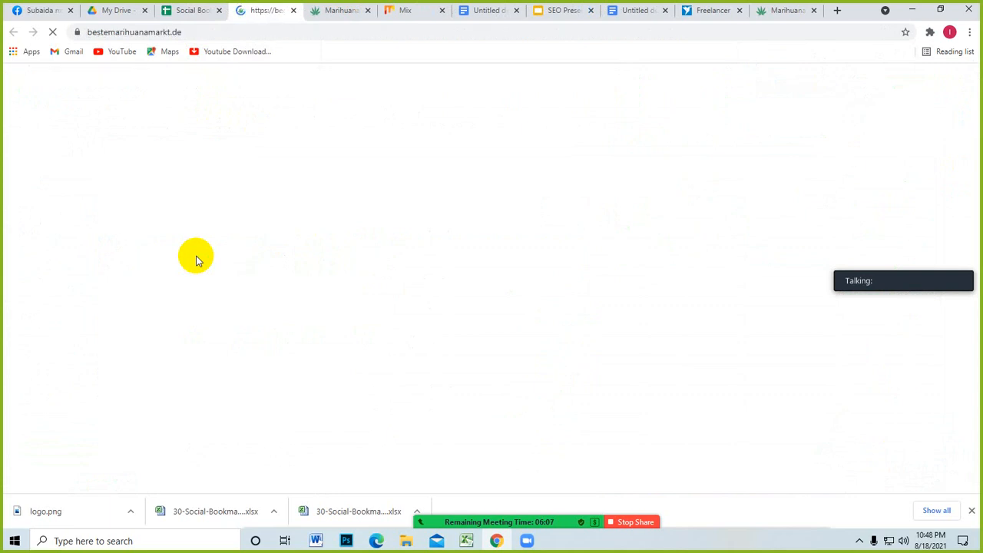
Step: Paste the copied Instapaper link into a new tab and review the page it loads
{"action": "left_click", "coordinate": [178, 9]}
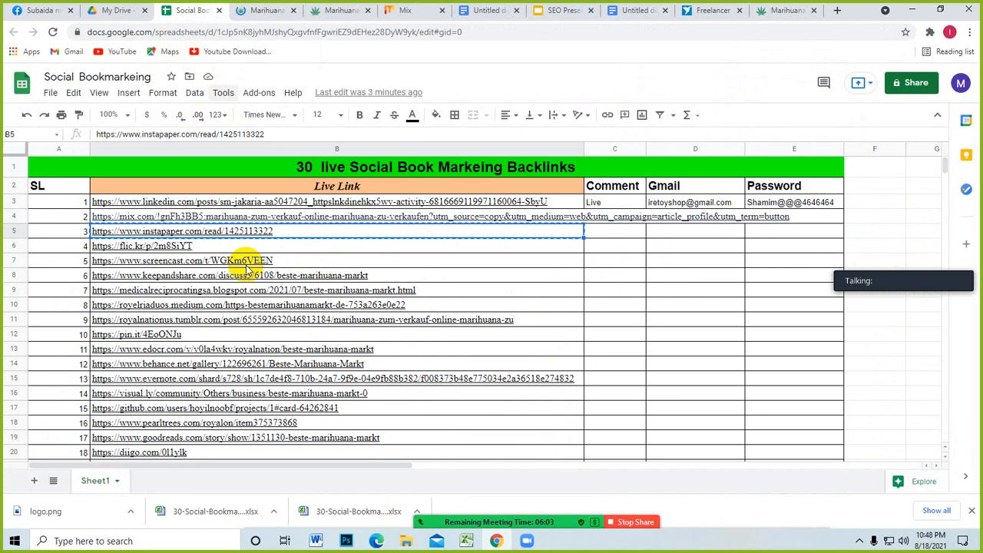
{"action": "mouse_move", "coordinate": [296, 246]}
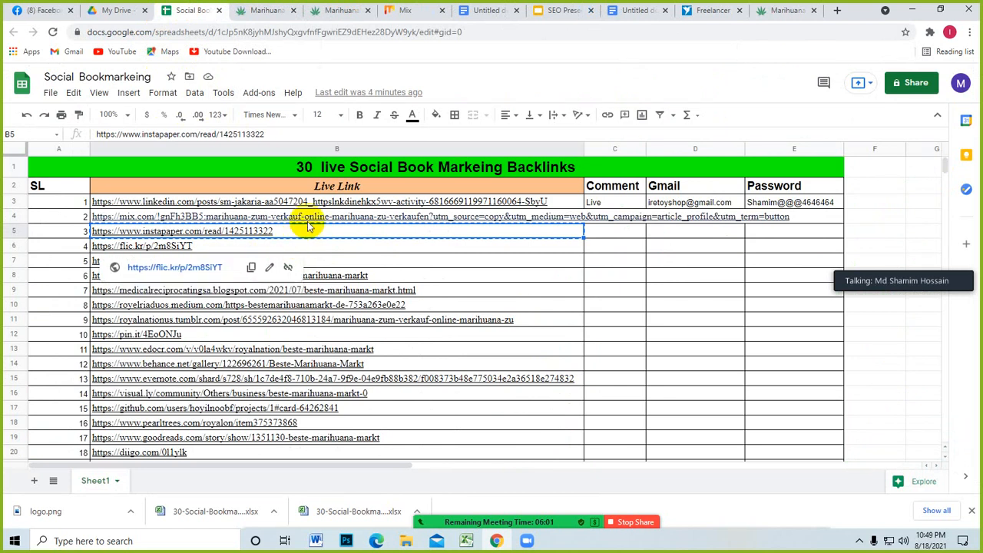
{"action": "left_click", "coordinate": [836, 13]}
{"action": "key", "text": "ctrl+v"}
{"action": "key", "text": "Return"}
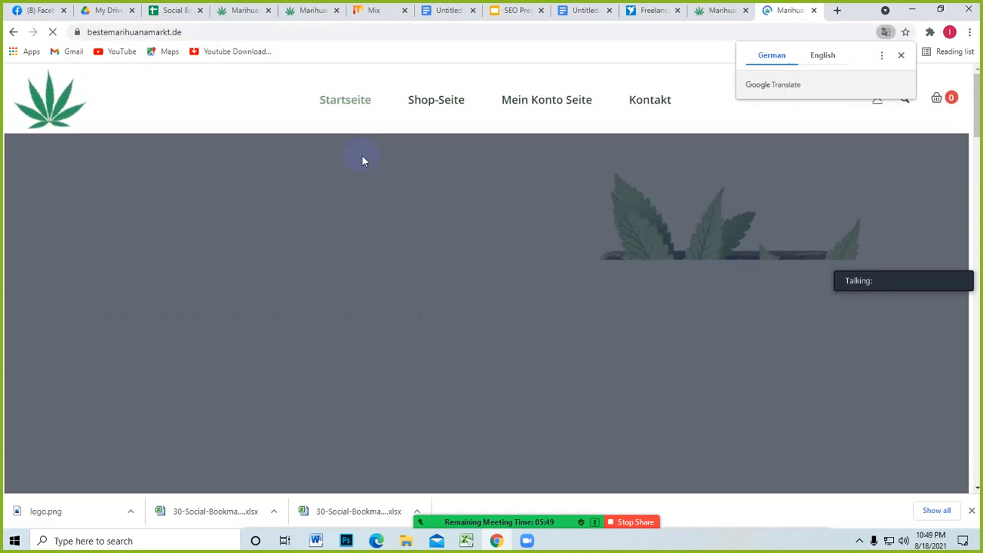
{"action": "scroll", "coordinate": [242, 197], "scroll_direction": "down", "scroll_amount": 1}
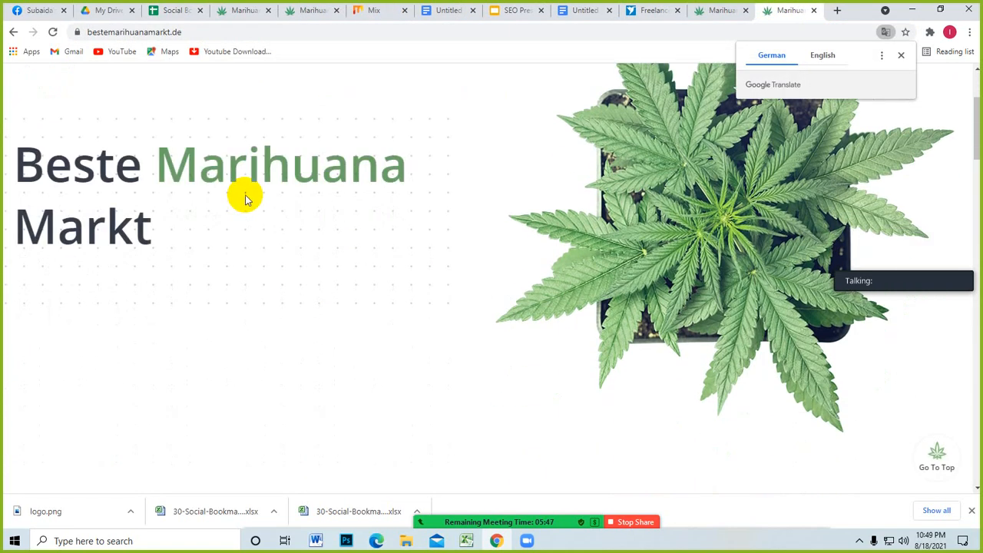
{"action": "scroll", "coordinate": [308, 185], "scroll_direction": "down", "scroll_amount": 6}
{"action": "scroll", "coordinate": [309, 186], "scroll_direction": "up", "scroll_amount": 4}
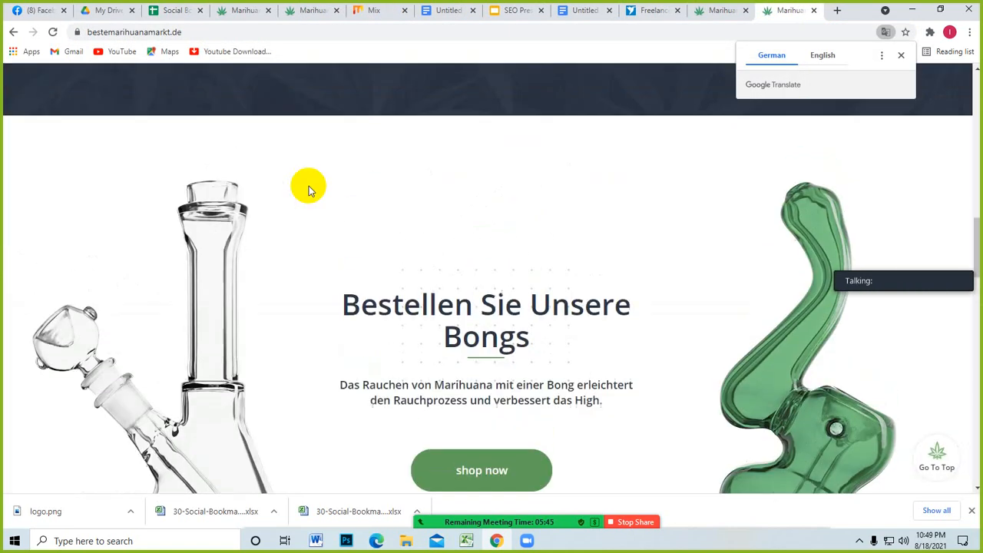
{"action": "scroll", "coordinate": [309, 186], "scroll_direction": "up", "scroll_amount": 3}
{"action": "left_click", "coordinate": [173, 10]}
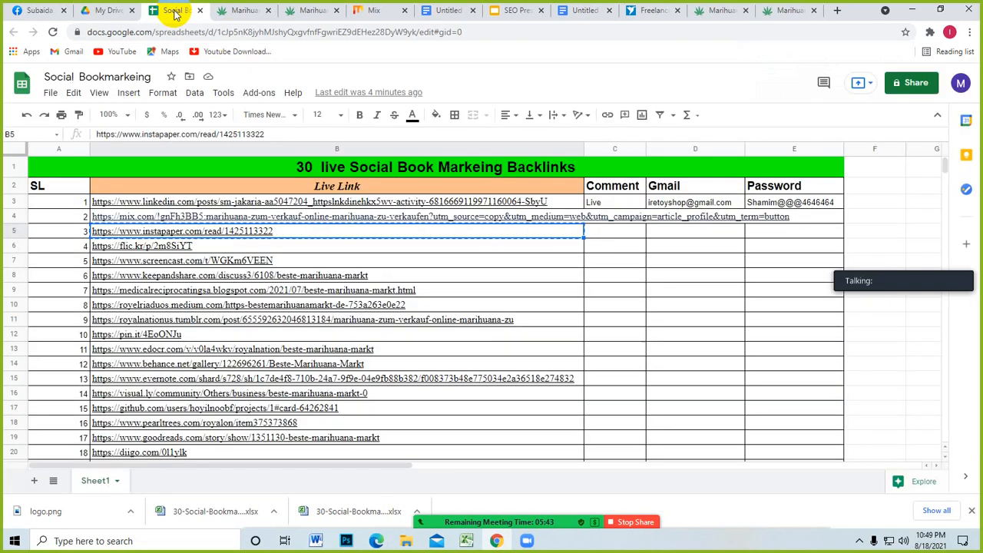
{"action": "double_click", "coordinate": [208, 231]}
{"action": "left_click_drag", "start_coordinate": [203, 230], "coordinate": [89, 232]}
{"action": "key", "text": "ctrl+c"}
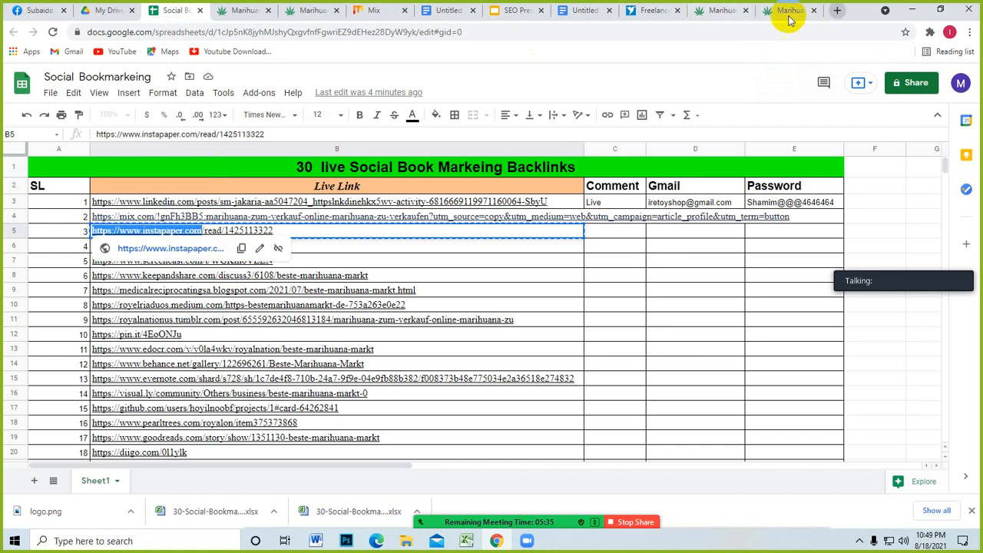
Step: Close the two duplicate marihuana site tabs and the Freelancer tab
{"action": "left_click", "coordinate": [718, 14]}
{"action": "left_click", "coordinate": [746, 11]}
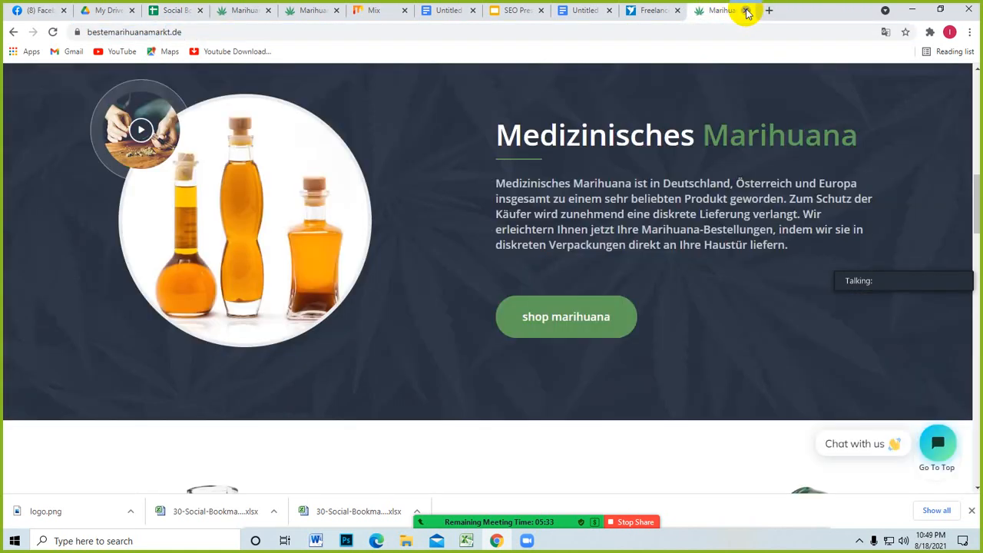
{"action": "left_click", "coordinate": [746, 11]}
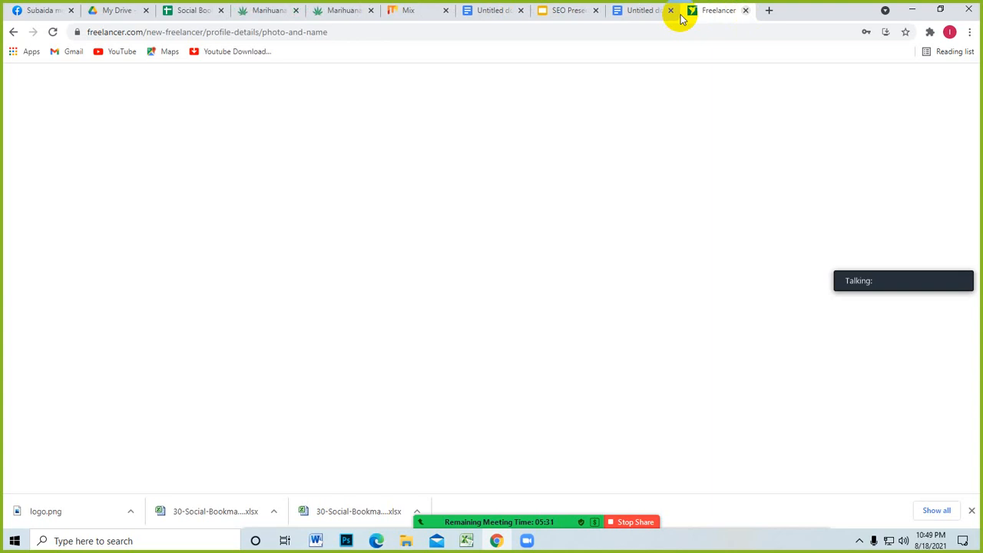
{"action": "left_click", "coordinate": [746, 11]}
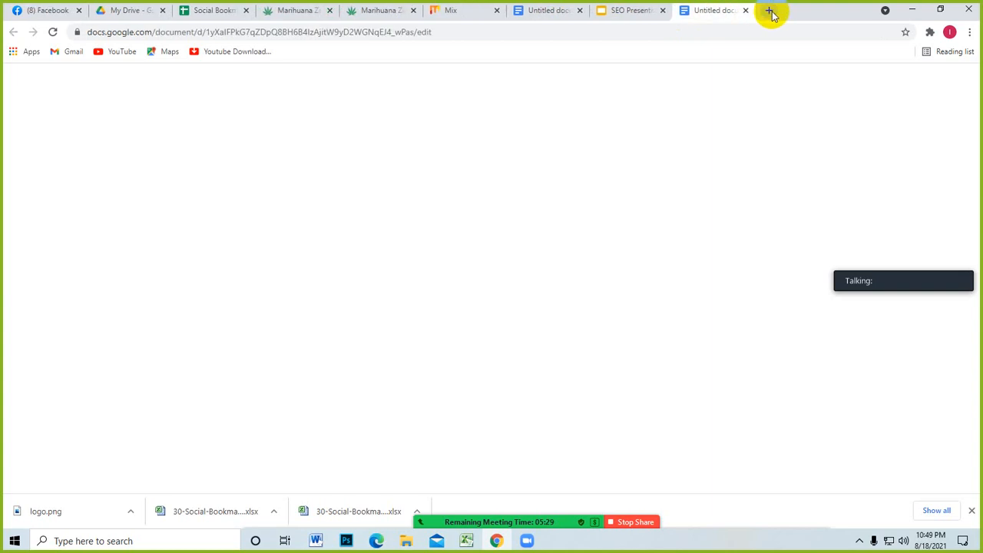
{"action": "left_click", "coordinate": [770, 10]}
{"action": "key", "text": "ctrl+v"}
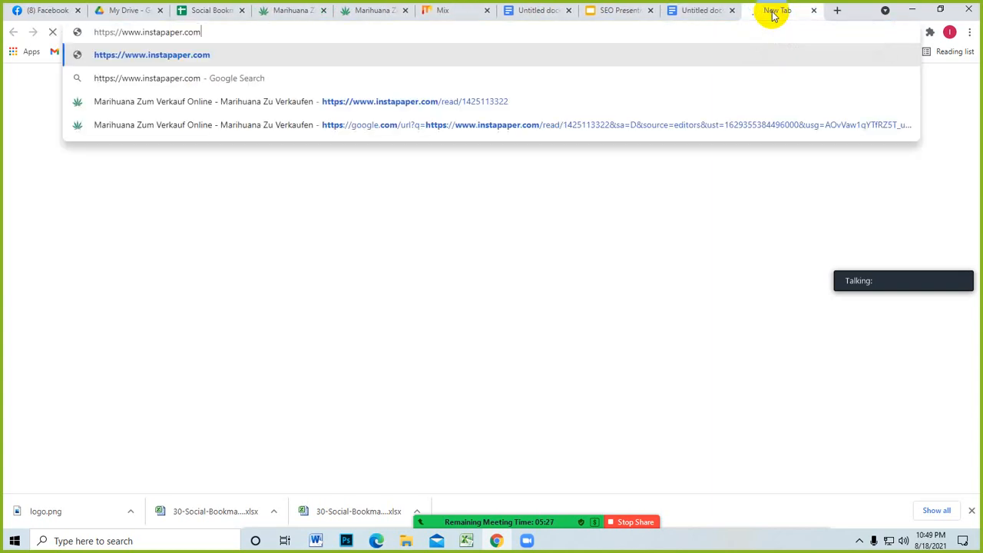
{"action": "key", "text": "Return"}
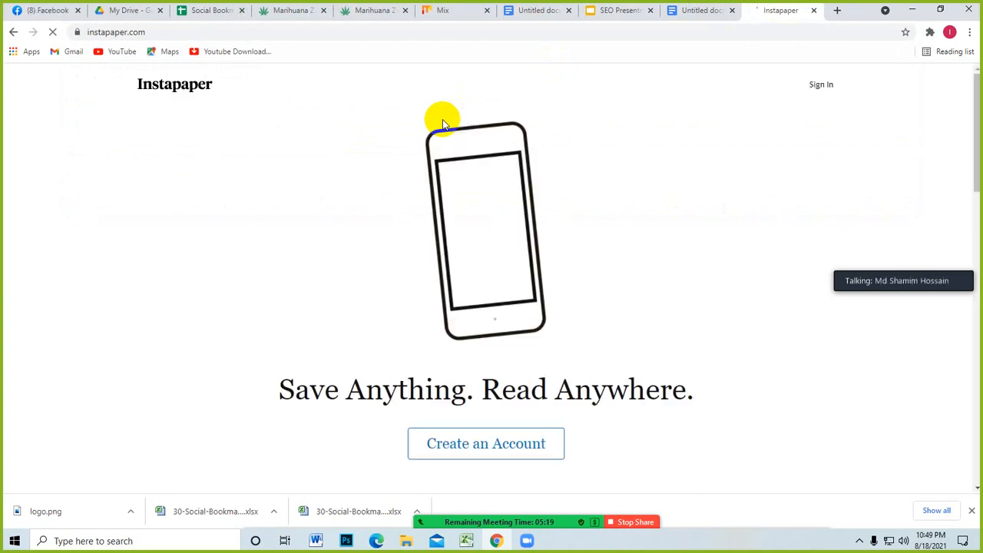
{"action": "scroll", "coordinate": [379, 271], "scroll_direction": "down", "scroll_amount": 5}
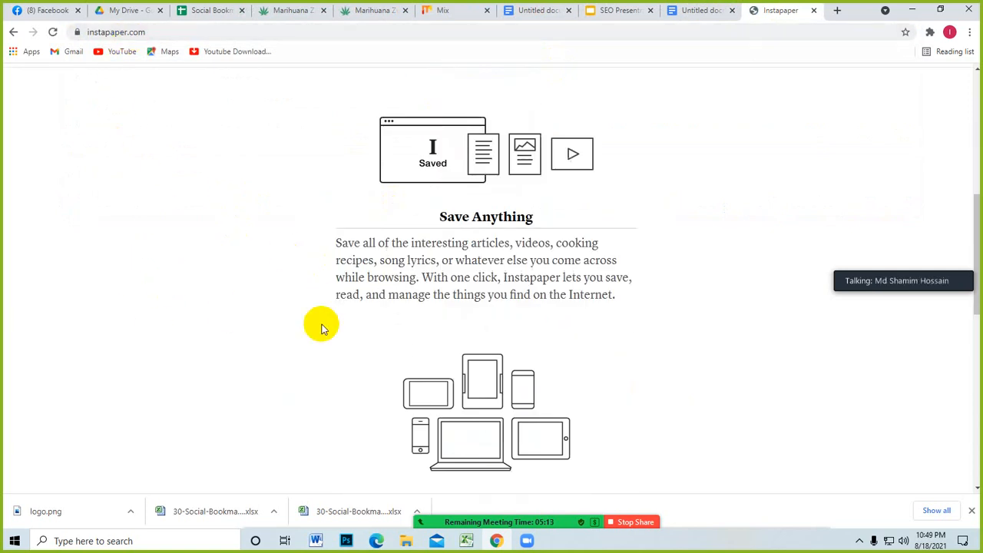
{"action": "scroll", "coordinate": [235, 274], "scroll_direction": "up", "scroll_amount": 5}
{"action": "scroll", "coordinate": [166, 243], "scroll_direction": "up", "scroll_amount": 1}
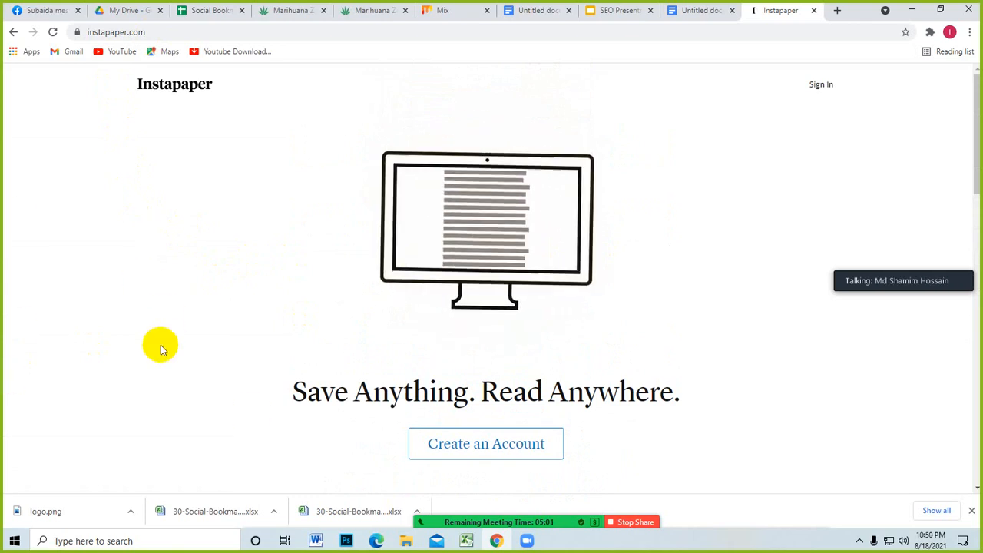
{"action": "scroll", "coordinate": [160, 292], "scroll_direction": "down", "scroll_amount": 1}
{"action": "scroll", "coordinate": [470, 359], "scroll_direction": "down", "scroll_amount": 1}
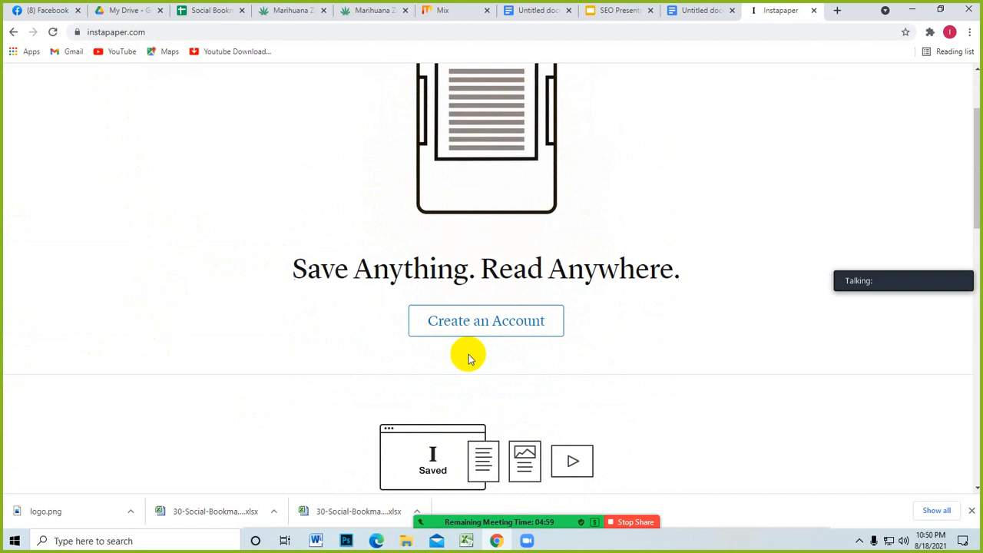
{"action": "scroll", "coordinate": [572, 326], "scroll_direction": "up", "scroll_amount": 2}
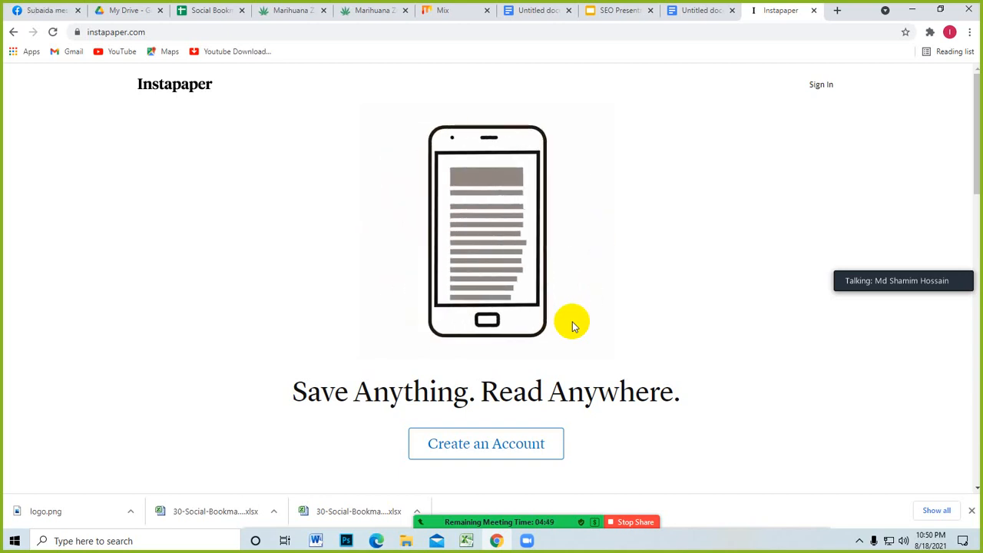
{"action": "scroll", "coordinate": [405, 309], "scroll_direction": "down", "scroll_amount": 3}
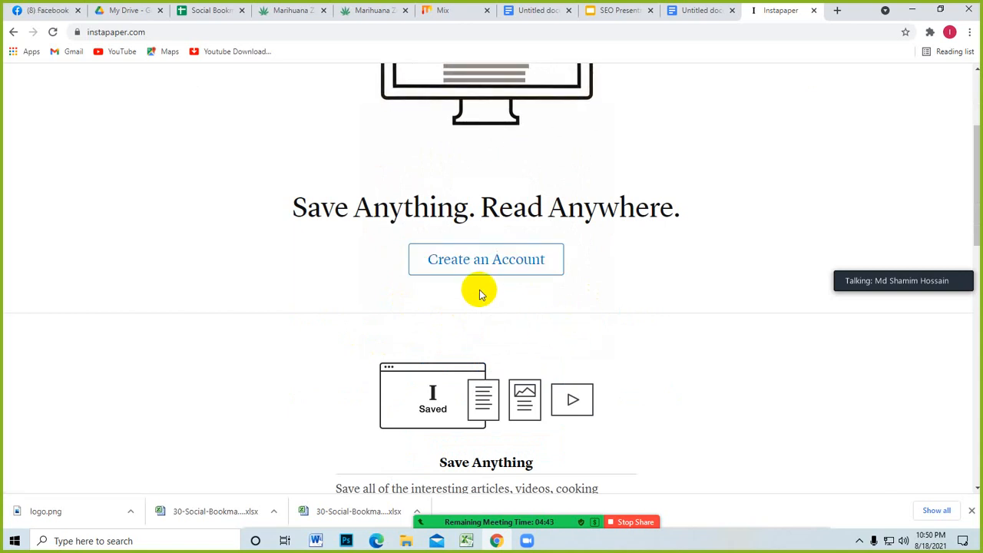
Step: Start a new Instapaper account and pick up the Gmail address from cell D3
{"action": "left_click", "coordinate": [487, 267]}
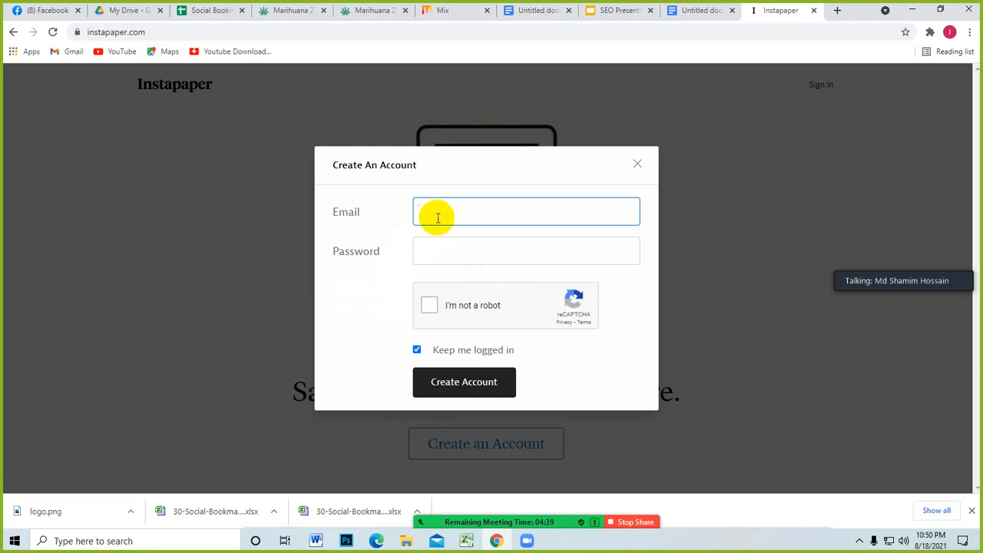
{"action": "left_click", "coordinate": [435, 247]}
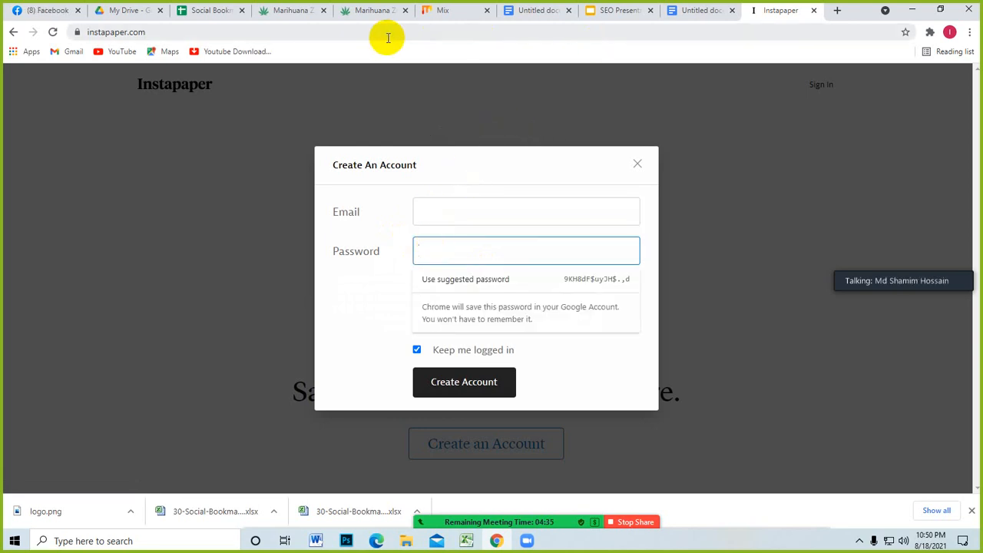
{"action": "left_click", "coordinate": [208, 10]}
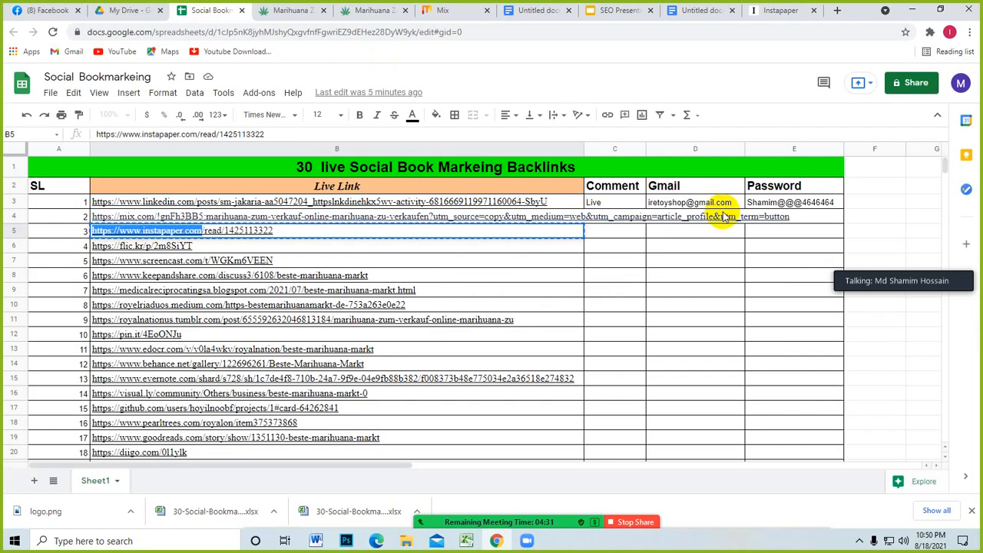
{"action": "left_click", "coordinate": [733, 206]}
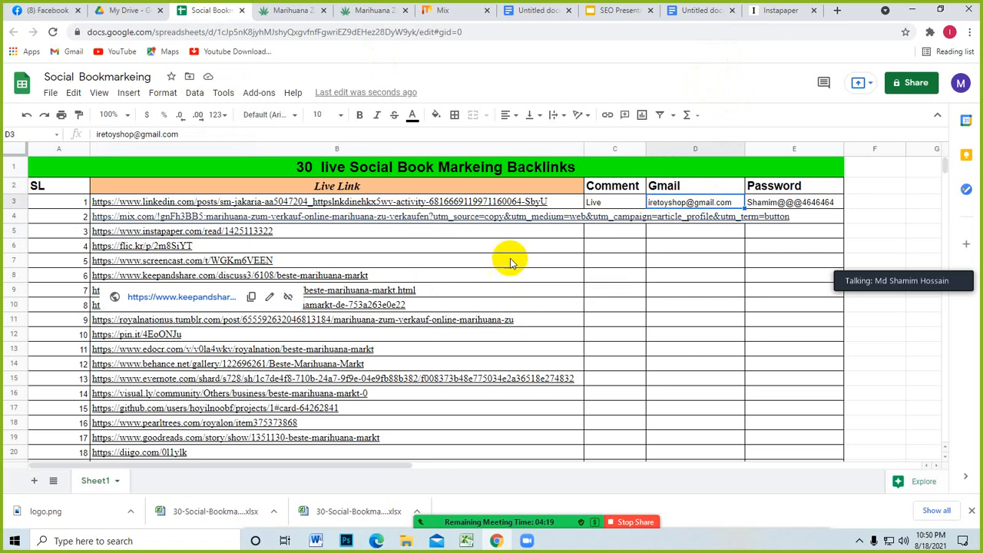
{"action": "left_click", "coordinate": [776, 11]}
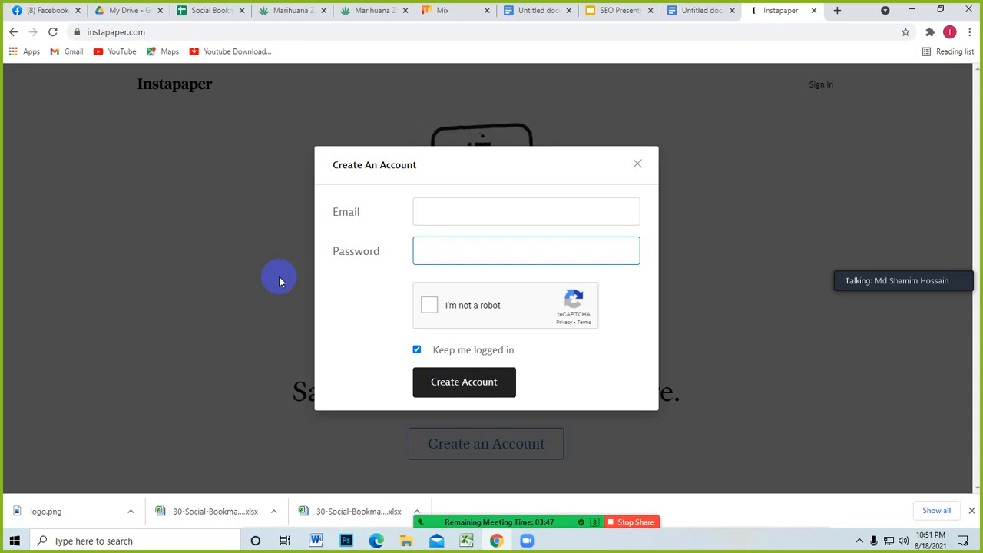
Step: Close the two Marihuana site tabs and the Mix tab
{"action": "left_click", "coordinate": [316, 14]}
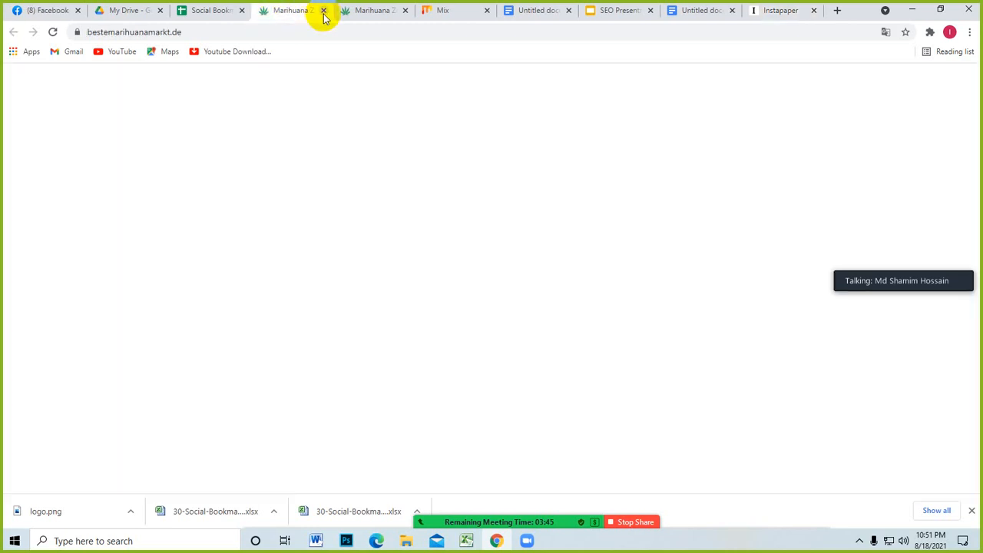
{"action": "left_click", "coordinate": [324, 11]}
{"action": "left_click", "coordinate": [324, 11]}
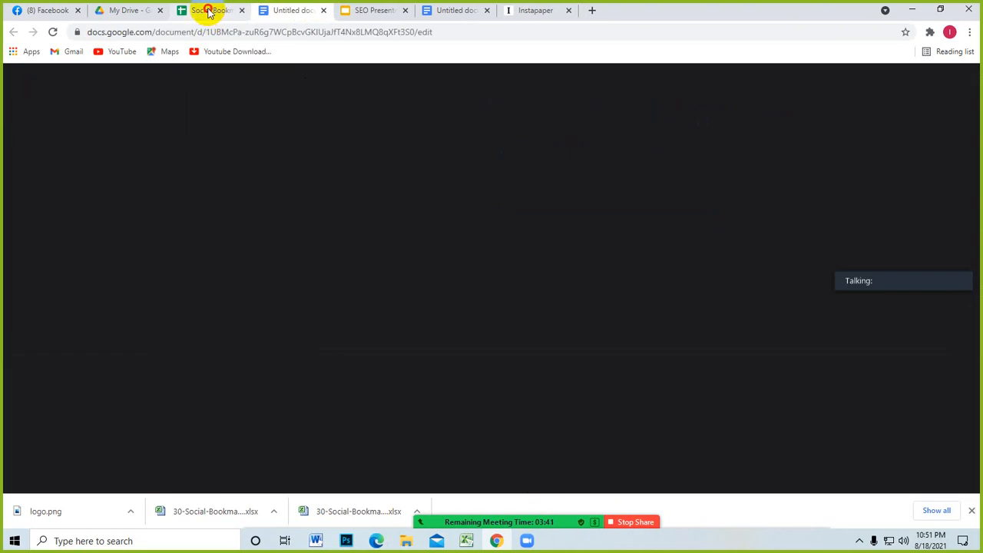
{"action": "left_click", "coordinate": [208, 11]}
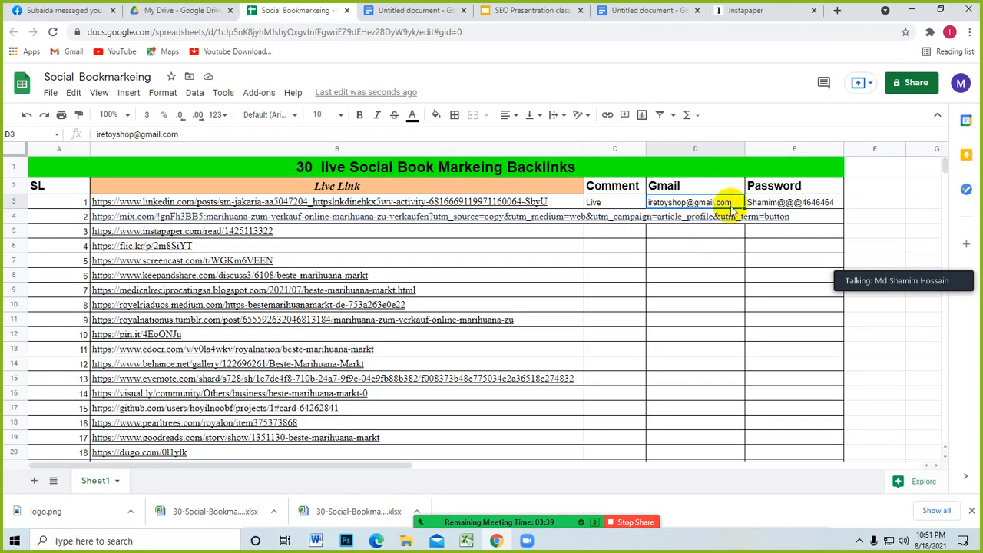
{"action": "left_click", "coordinate": [756, 10]}
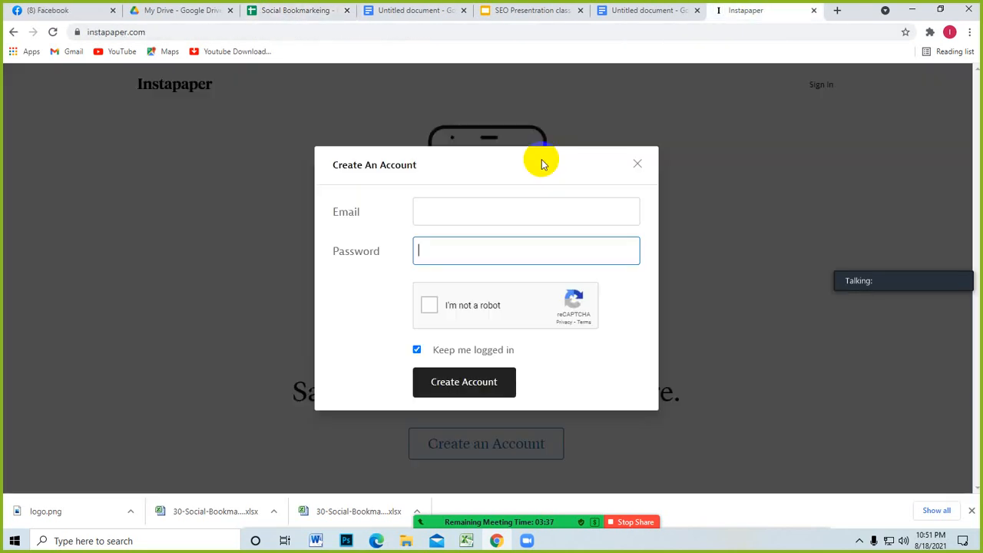
Step: Fill the sign-up Email with the copied address and paste the password from cell E3
{"action": "left_click", "coordinate": [468, 206]}
{"action": "key", "text": "ctrl+v"}
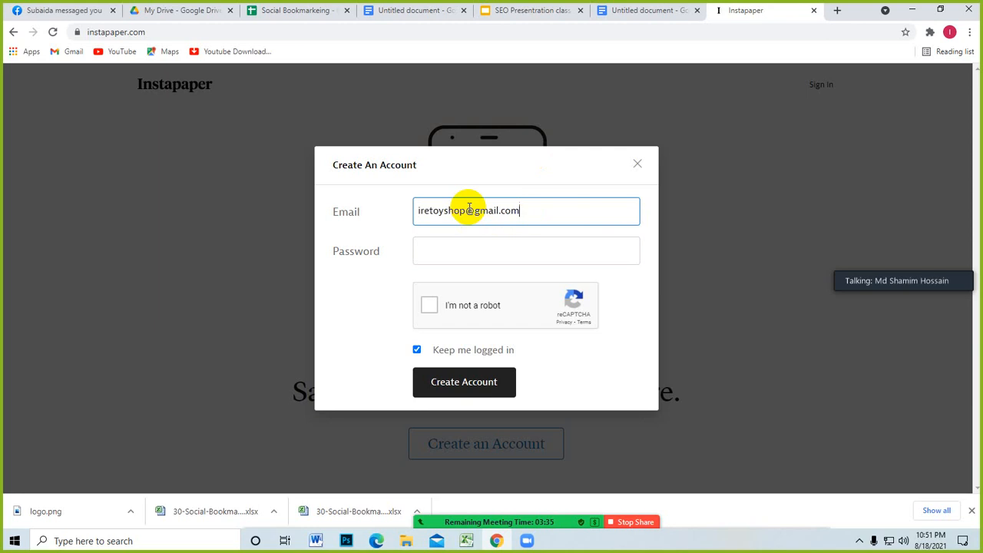
{"action": "left_click", "coordinate": [465, 260]}
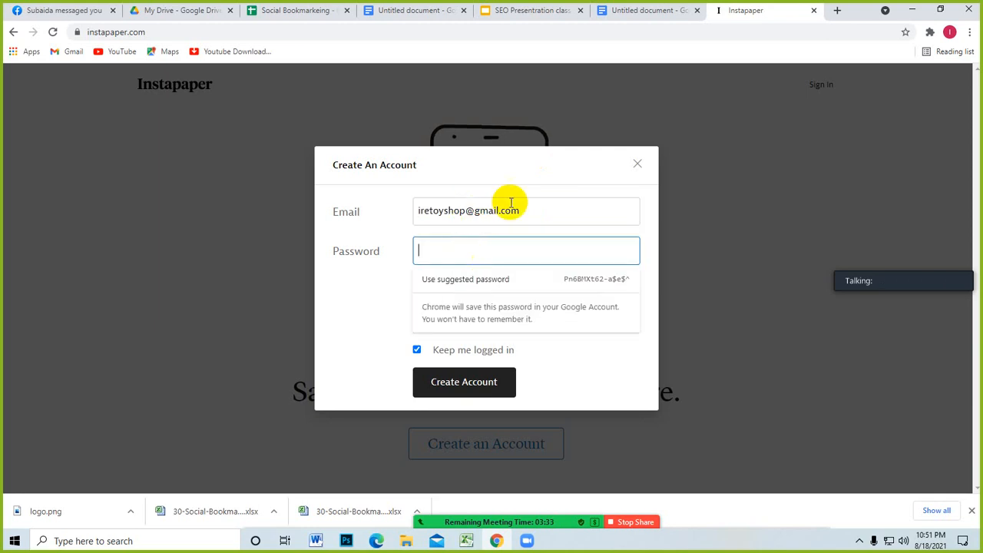
{"action": "left_click", "coordinate": [284, 10]}
{"action": "left_click", "coordinate": [779, 204]}
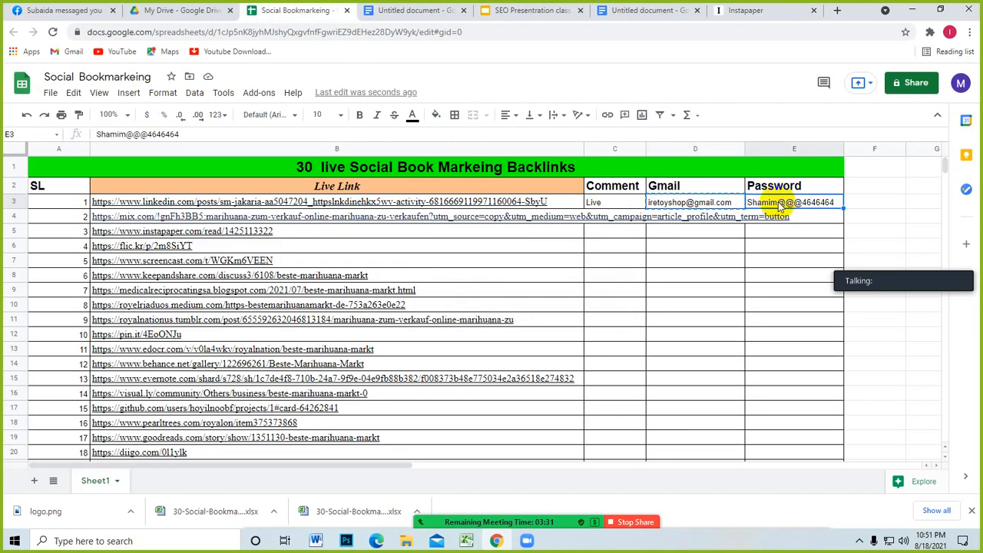
{"action": "left_click", "coordinate": [745, 10]}
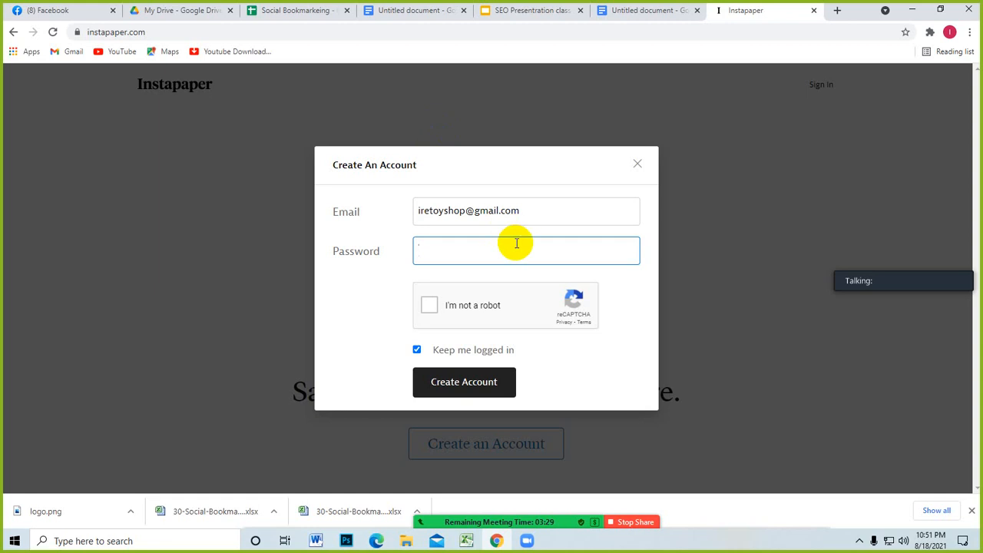
{"action": "key", "text": "ctrl+v"}
Step: Tick 'I'm not a robot', attempt the mountains-or-hills image challenge, and restart it after it expires
{"action": "left_click", "coordinate": [429, 306]}
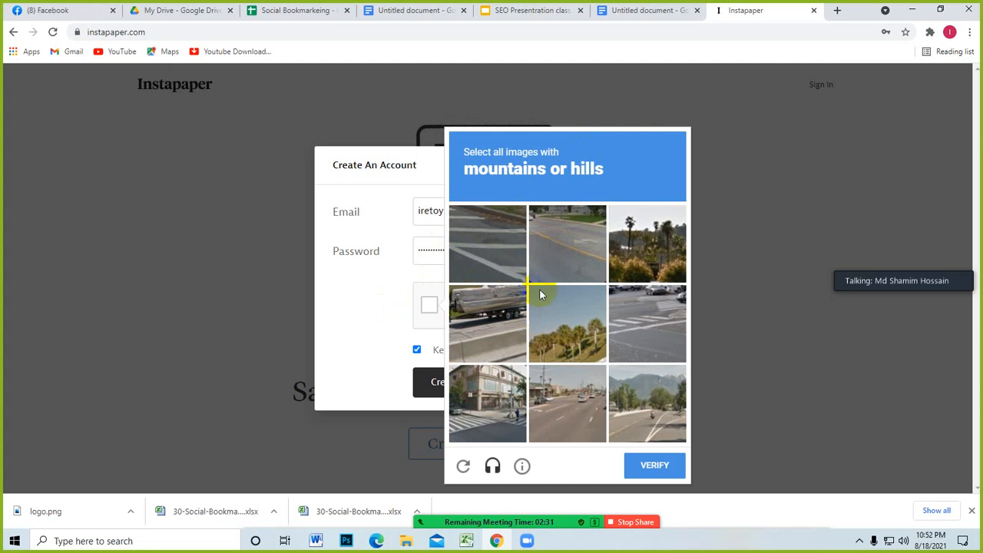
{"action": "left_click", "coordinate": [562, 332]}
{"action": "left_click", "coordinate": [491, 313]}
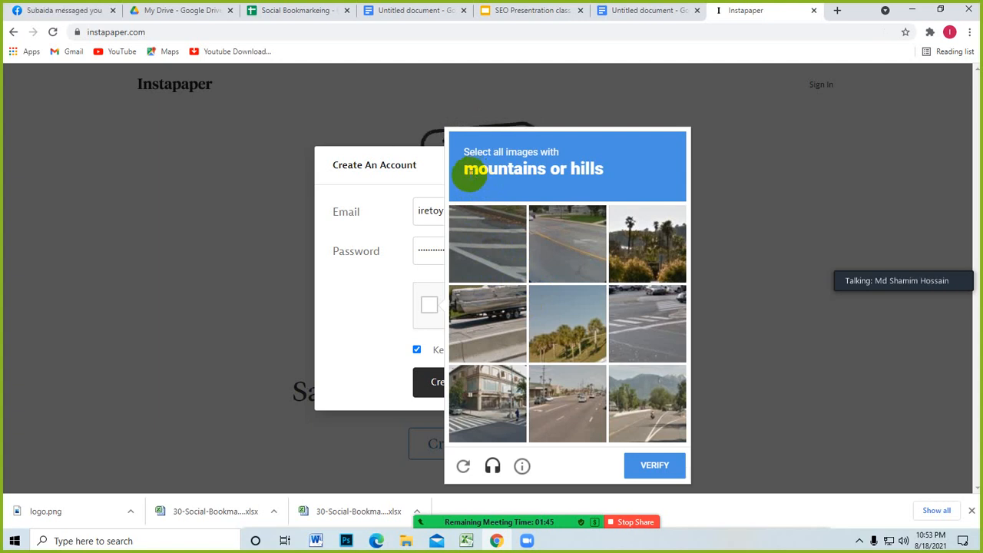
{"action": "left_click", "coordinate": [466, 171]}
{"action": "left_click_drag", "start_coordinate": [466, 171], "coordinate": [604, 169]}
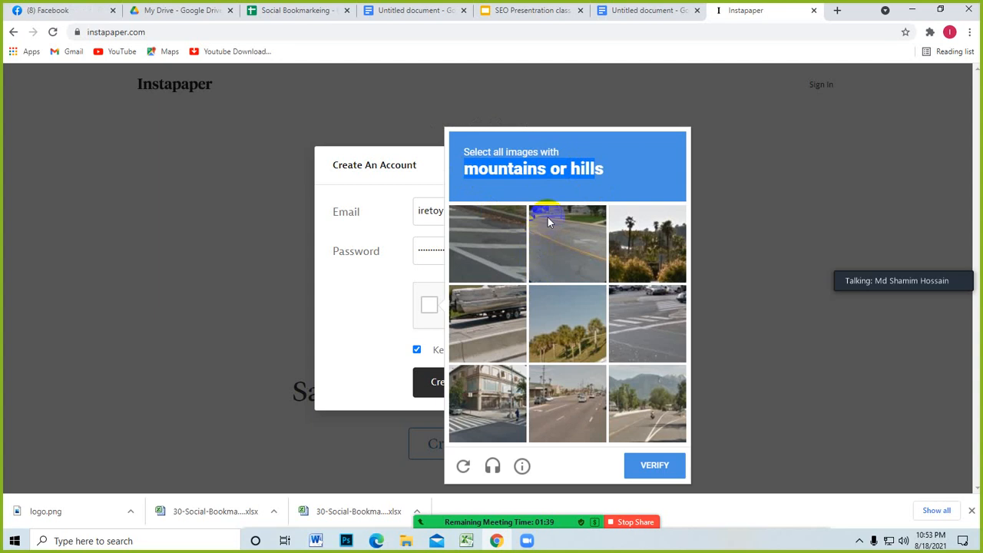
{"action": "left_click", "coordinate": [484, 170]}
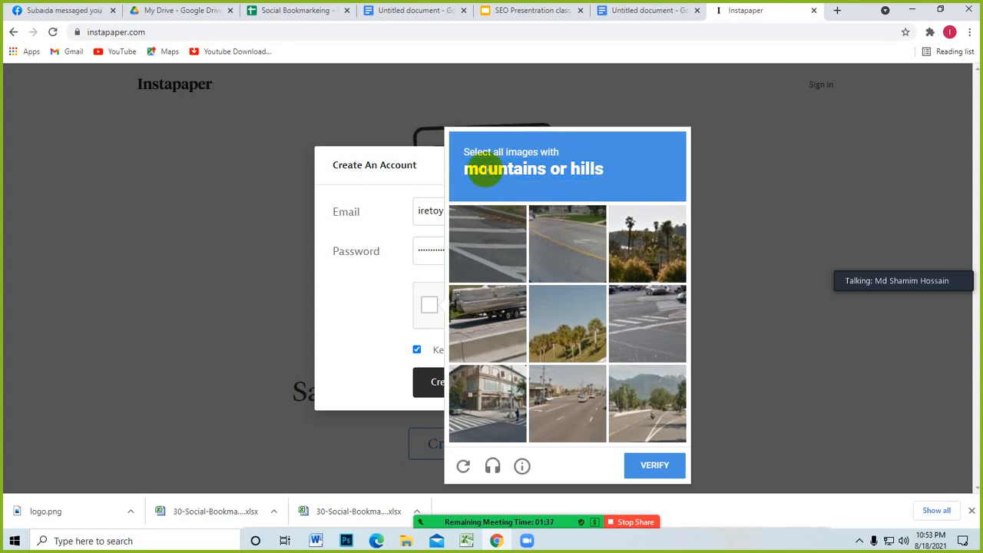
{"action": "left_click_drag", "start_coordinate": [466, 168], "coordinate": [603, 169]}
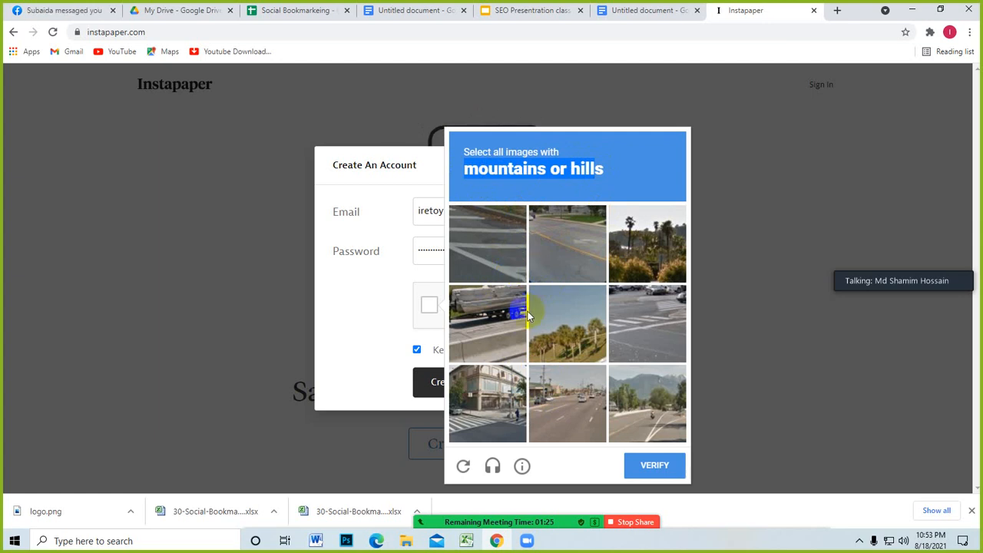
{"action": "left_click", "coordinate": [431, 307]}
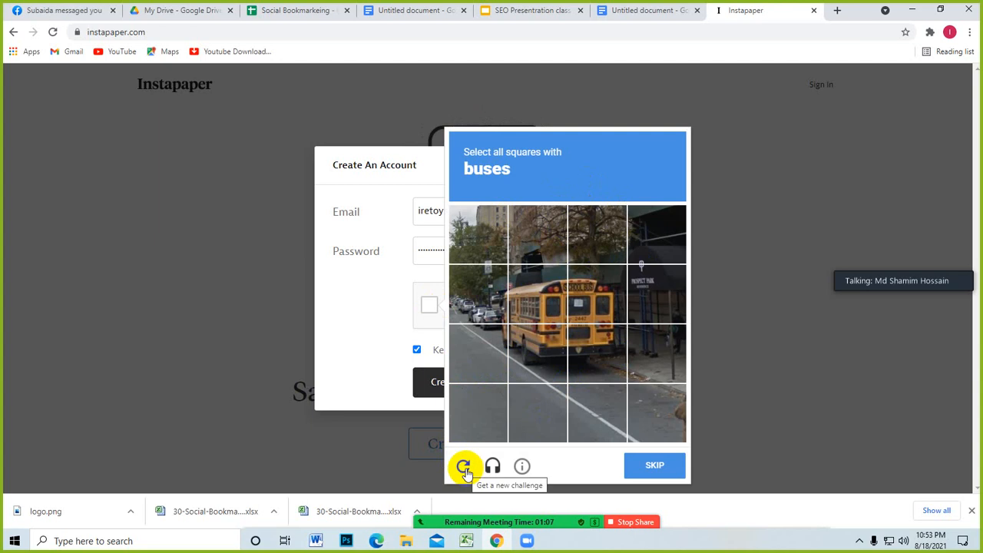
Step: Request a new challenge, select the four palm-tree tiles, and verify
{"action": "left_click", "coordinate": [465, 466]}
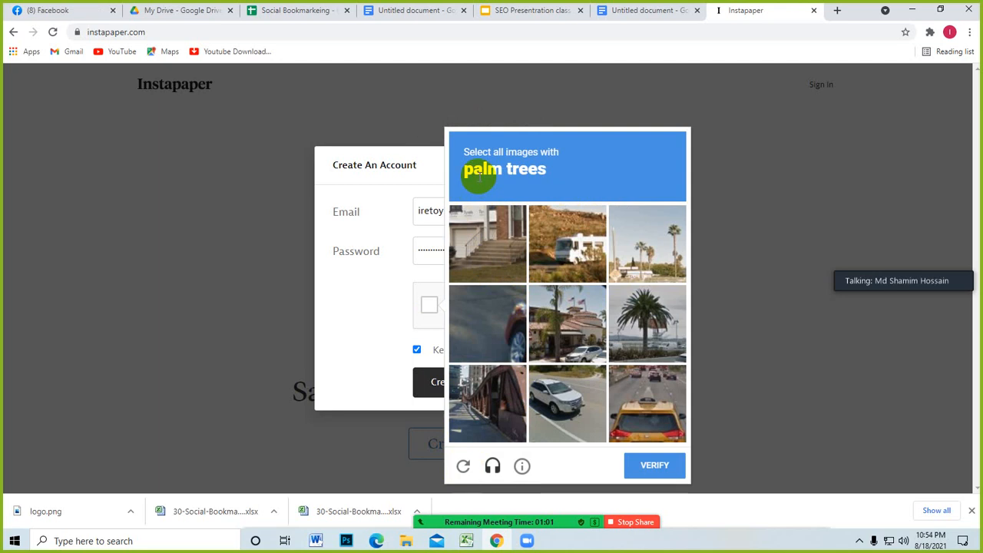
{"action": "left_click", "coordinate": [624, 323]}
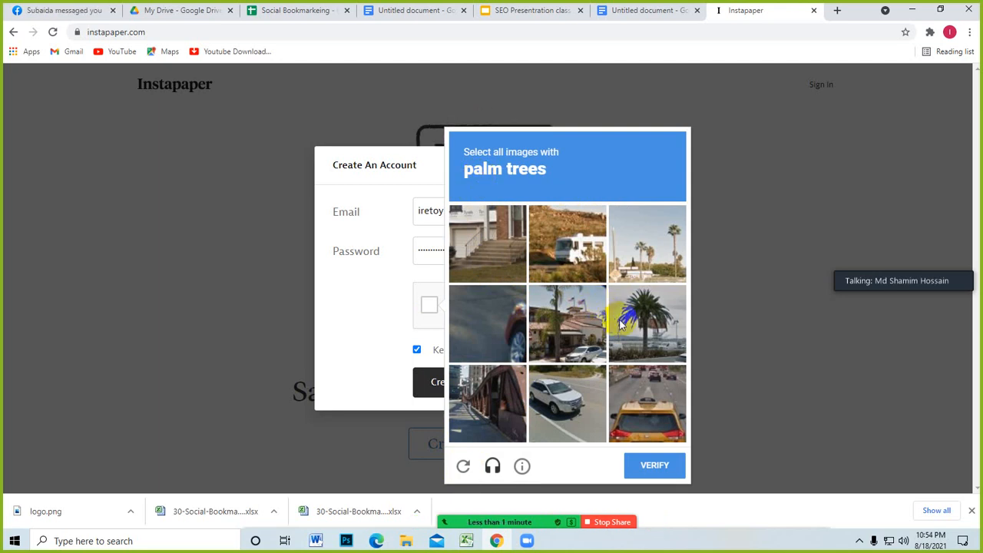
{"action": "left_click", "coordinate": [648, 250]}
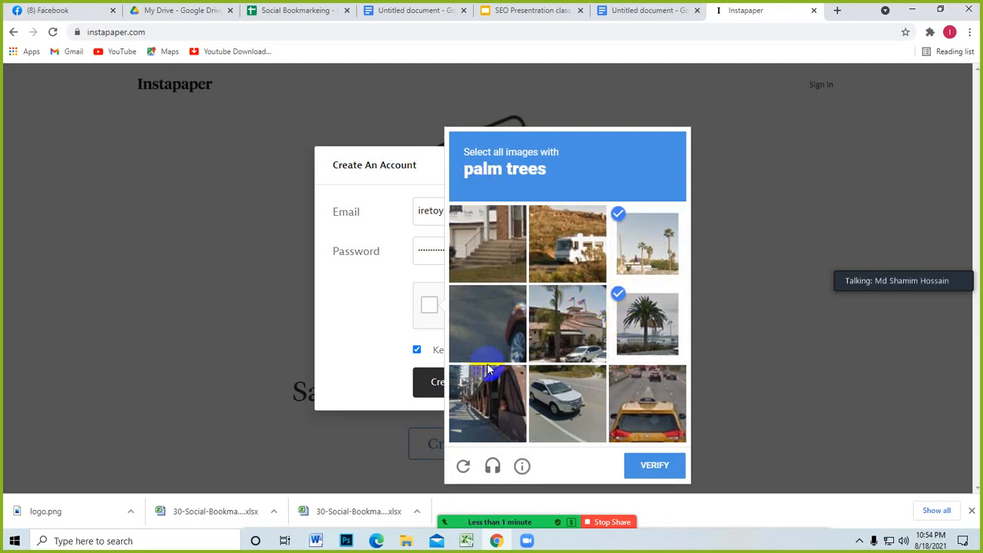
{"action": "left_click", "coordinate": [480, 398]}
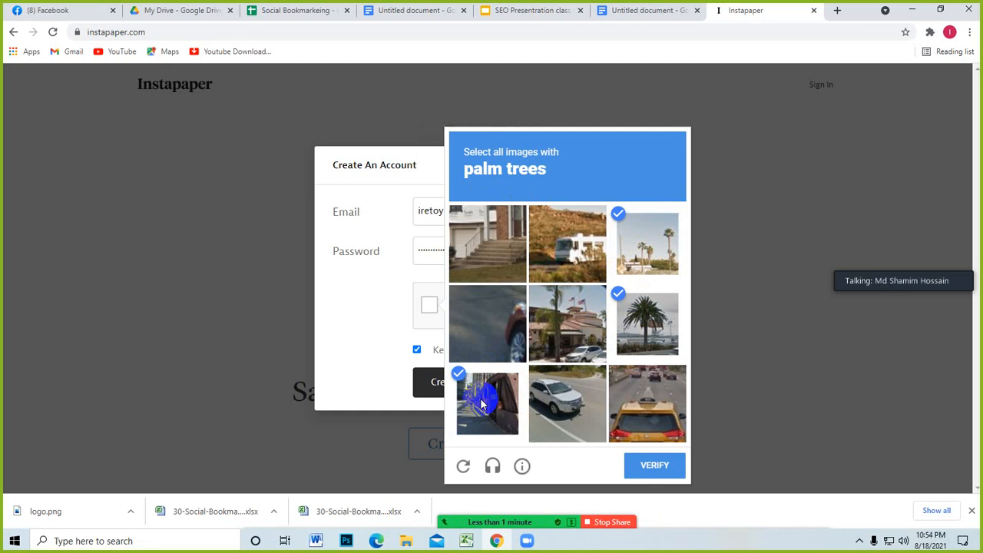
{"action": "left_click", "coordinate": [563, 341]}
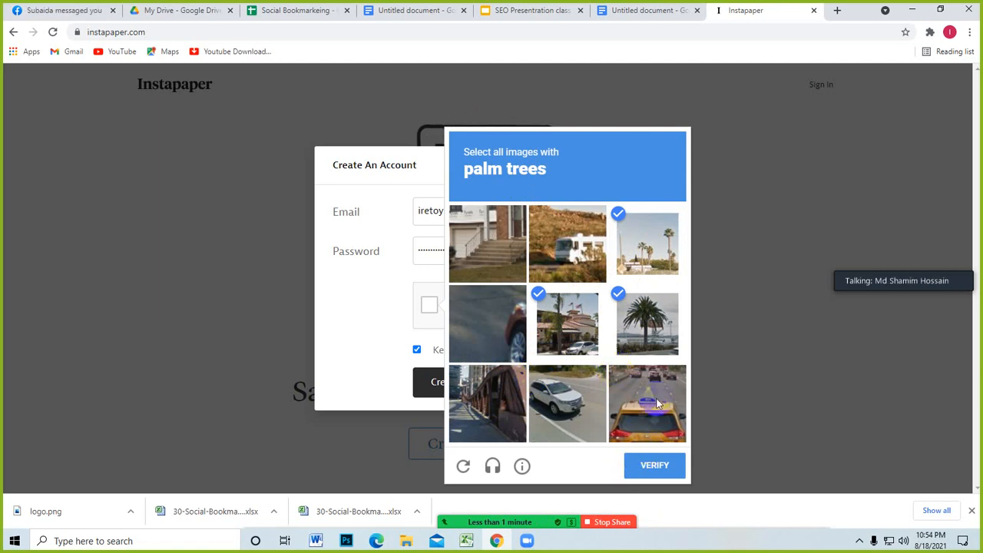
{"action": "left_click", "coordinate": [648, 458]}
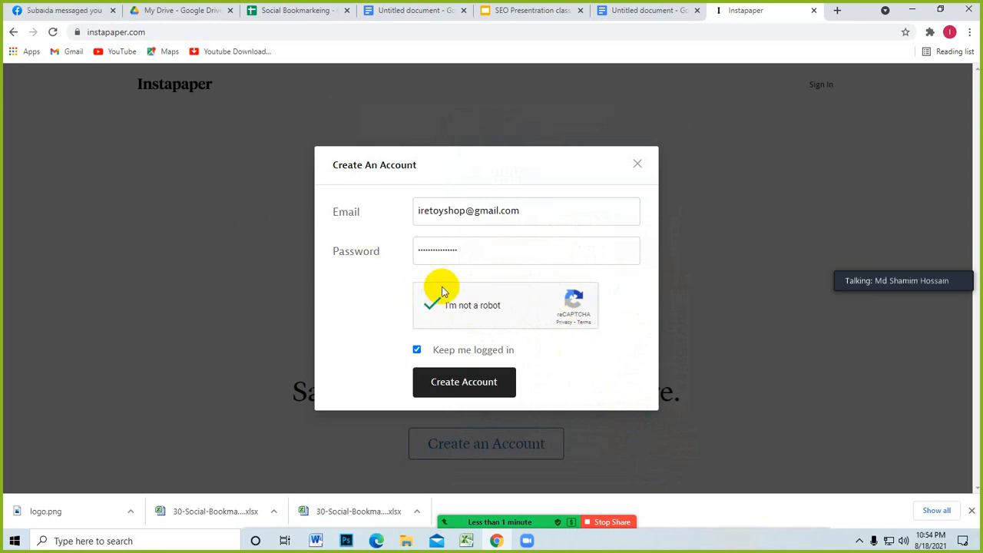
Step: Create the Instapaper account, dismiss the Zoom upgrade offer and restart the meeting
{"action": "left_click", "coordinate": [464, 384]}
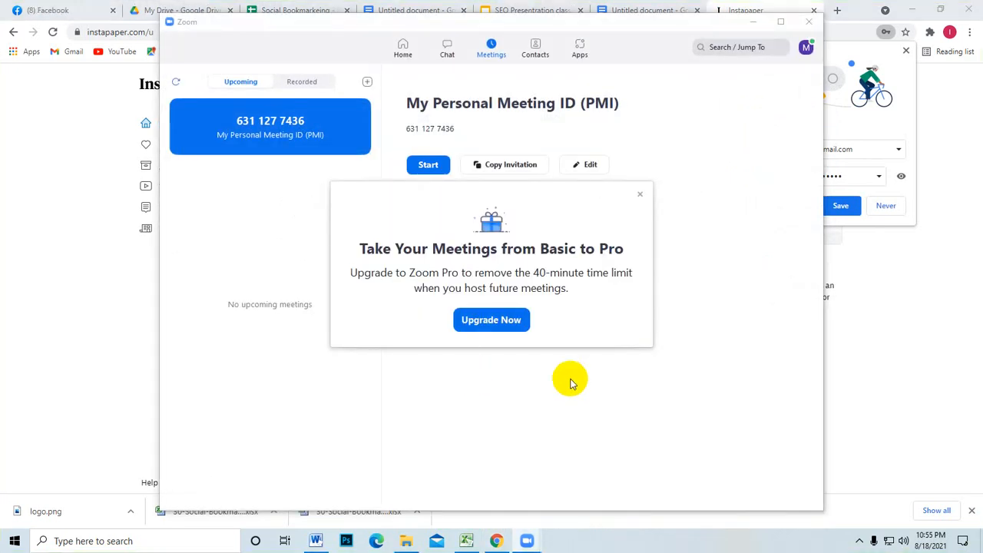
{"action": "left_click", "coordinate": [644, 197]}
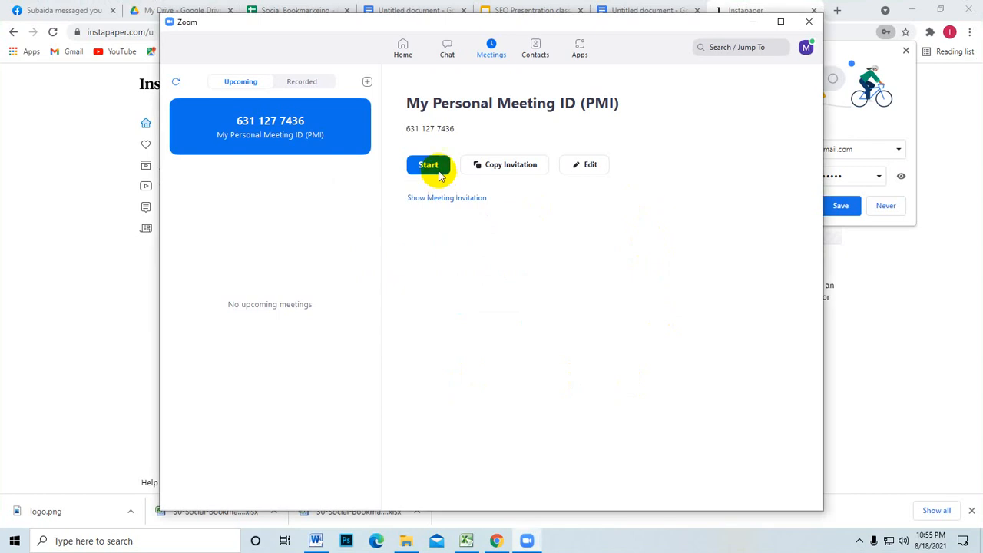
{"action": "left_click", "coordinate": [438, 172]}
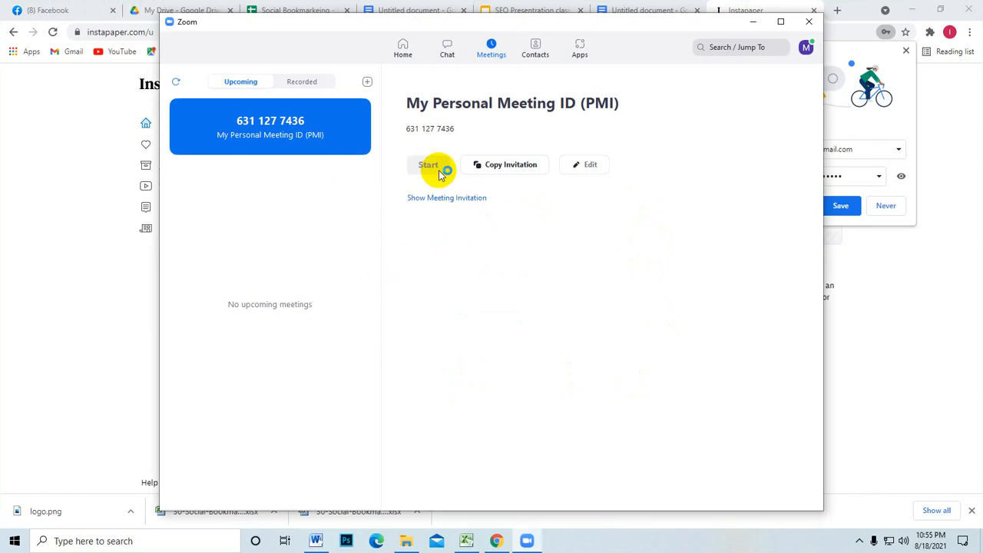
{"action": "left_click", "coordinate": [860, 542]}
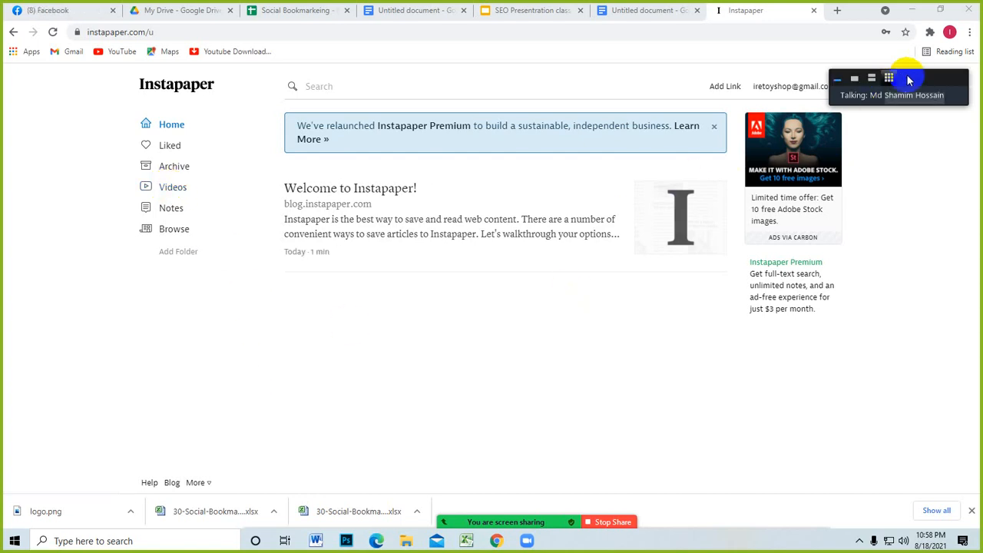
Step: Move the floating Zoom panel aside and open Instapaper's Add a Link form
{"action": "left_click_drag", "start_coordinate": [915, 78], "coordinate": [941, 200]}
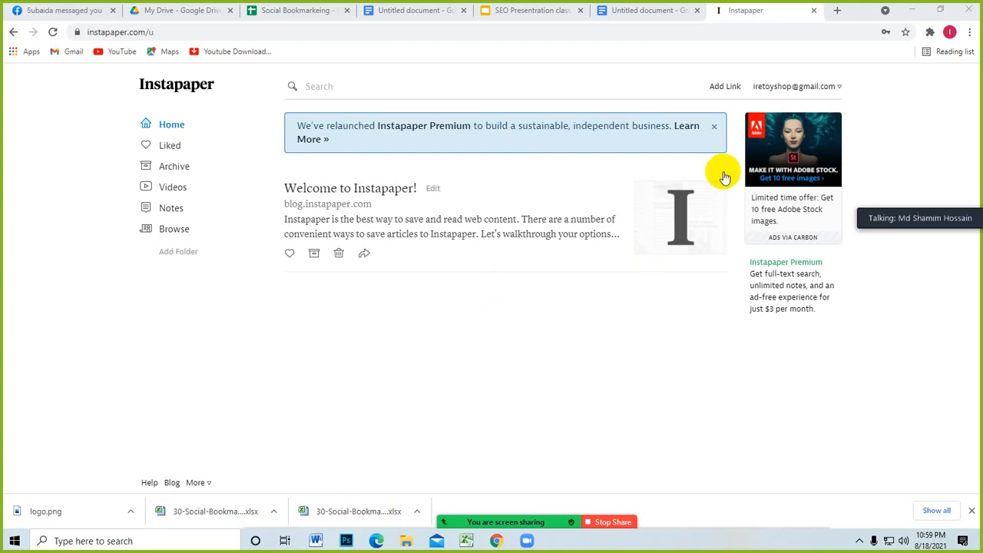
{"action": "left_click", "coordinate": [730, 89]}
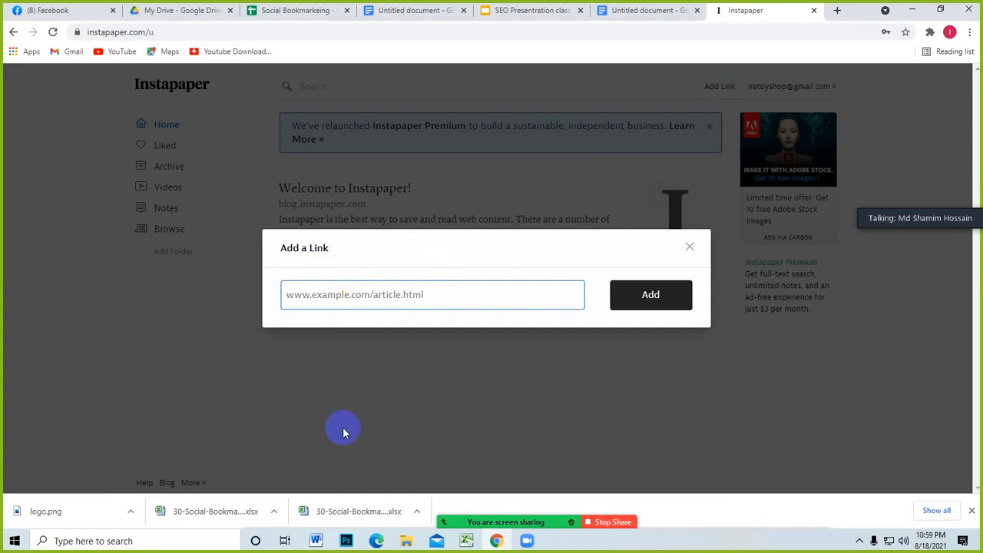
{"action": "left_click", "coordinate": [278, 12]}
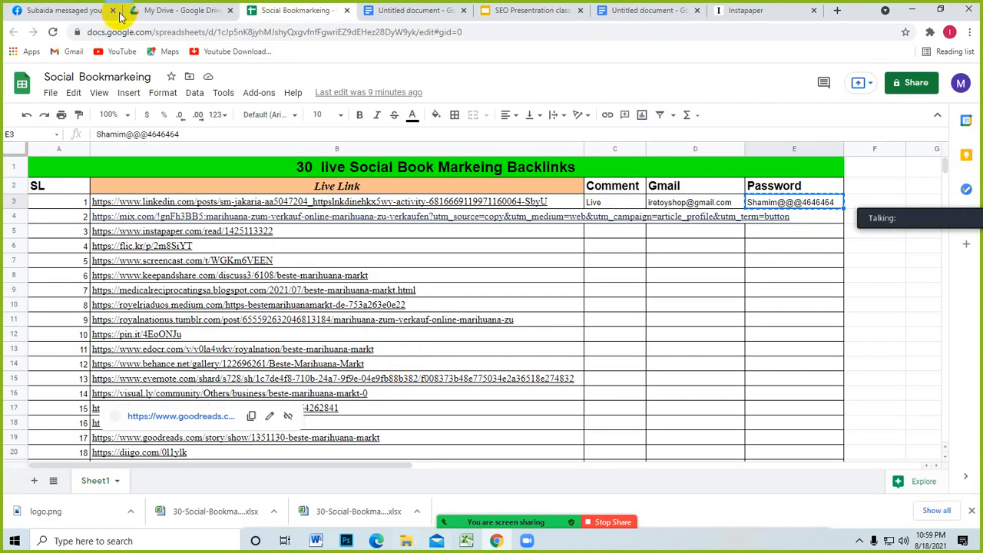
{"action": "left_click", "coordinate": [397, 10]}
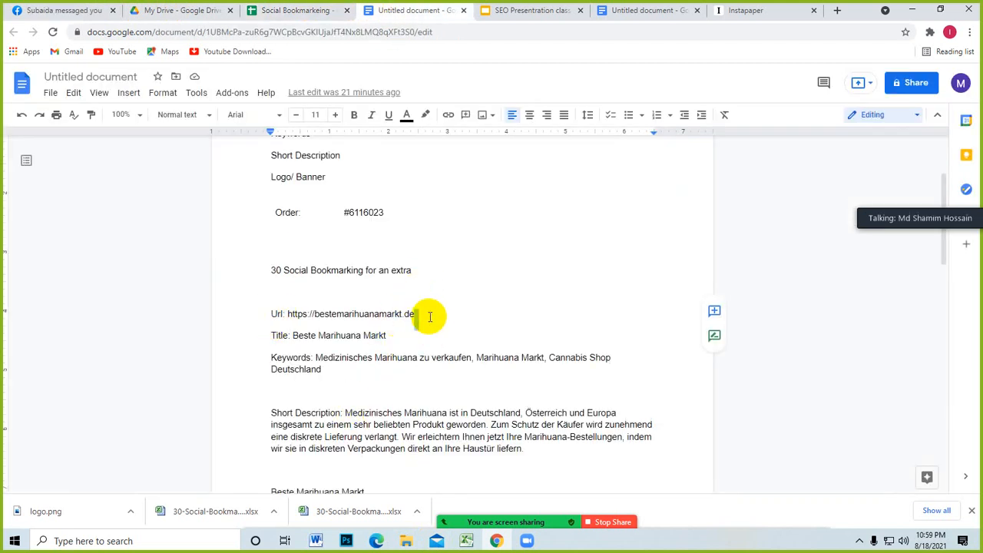
{"action": "left_click_drag", "start_coordinate": [415, 315], "coordinate": [292, 312]}
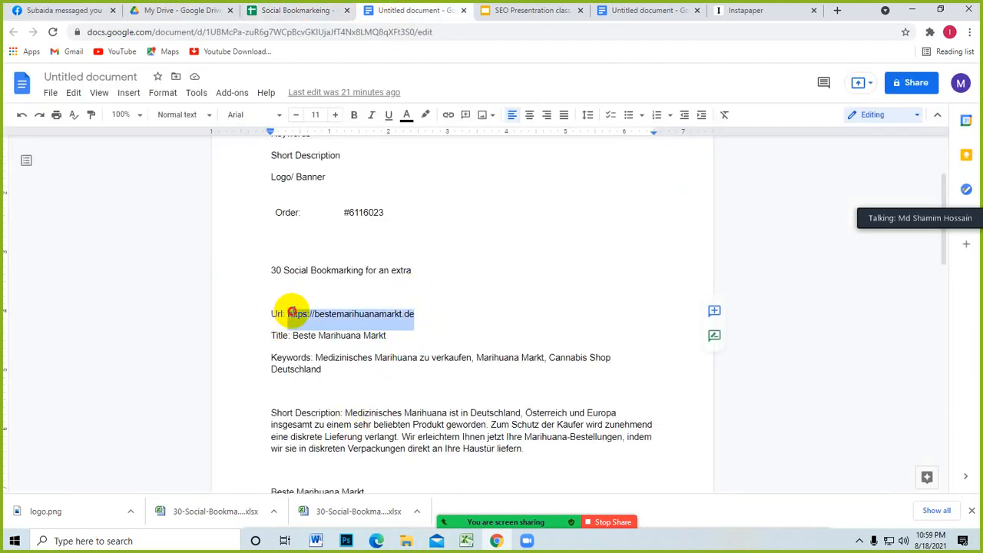
{"action": "scroll", "coordinate": [435, 446], "scroll_direction": "down", "scroll_amount": 4}
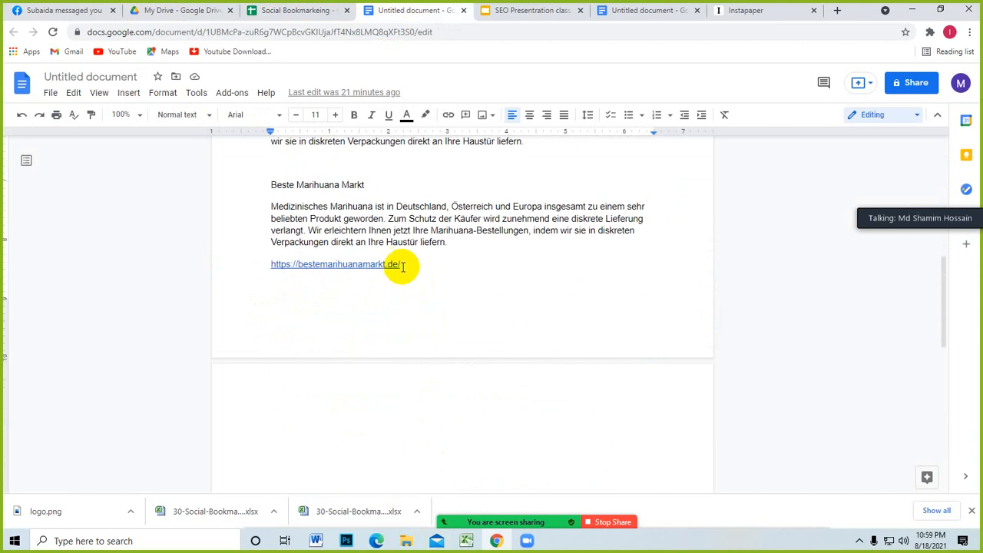
{"action": "left_click_drag", "start_coordinate": [404, 264], "coordinate": [275, 262]}
{"action": "key", "text": "ctrl+c"}
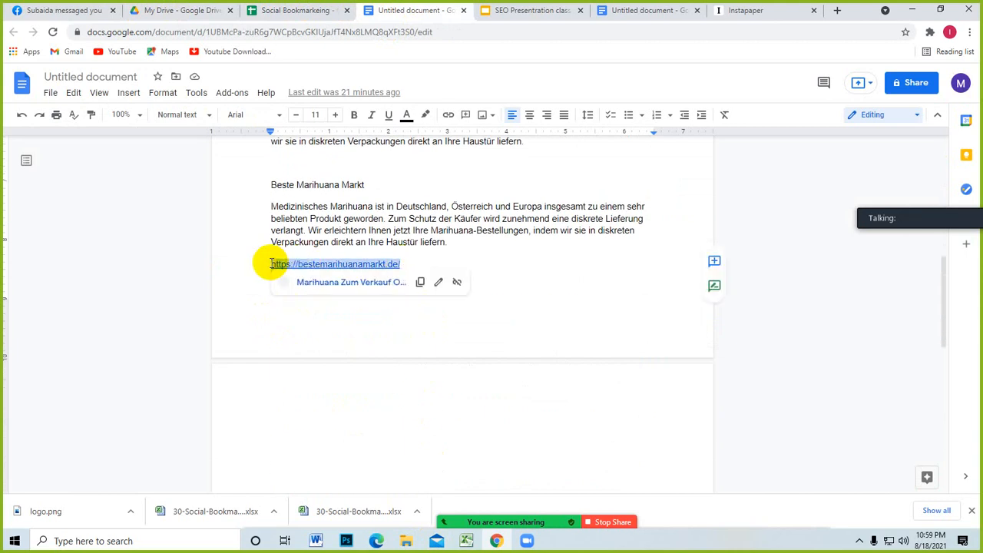
{"action": "left_click", "coordinate": [753, 10]}
{"action": "key", "text": "ctrl+v"}
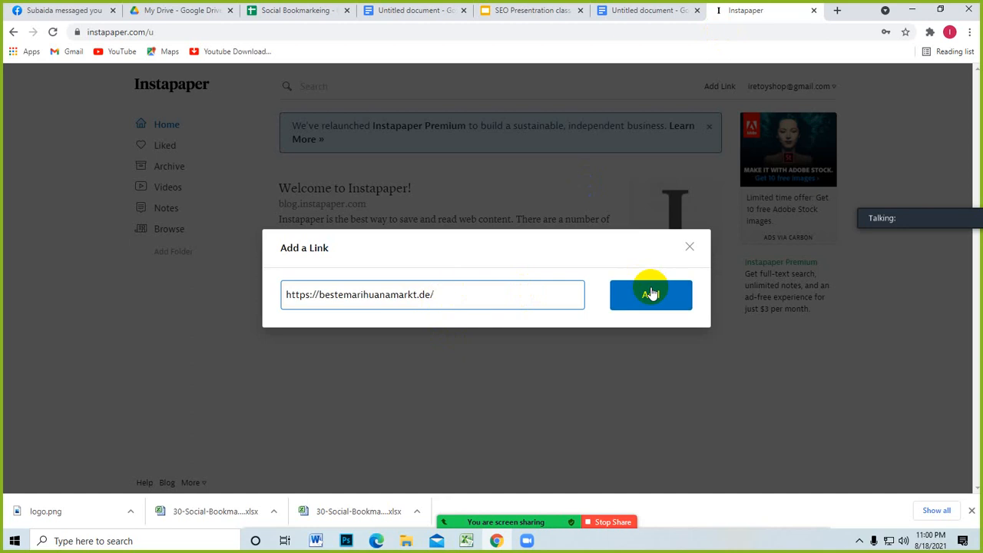
{"action": "left_click", "coordinate": [650, 293]}
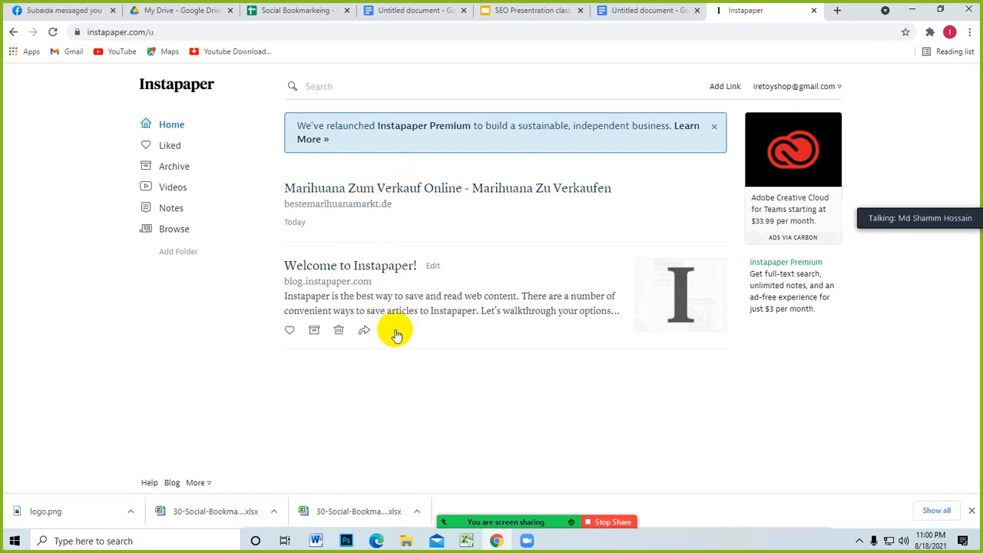
{"action": "left_click", "coordinate": [193, 31]}
{"action": "key", "text": "ctrl+c"}
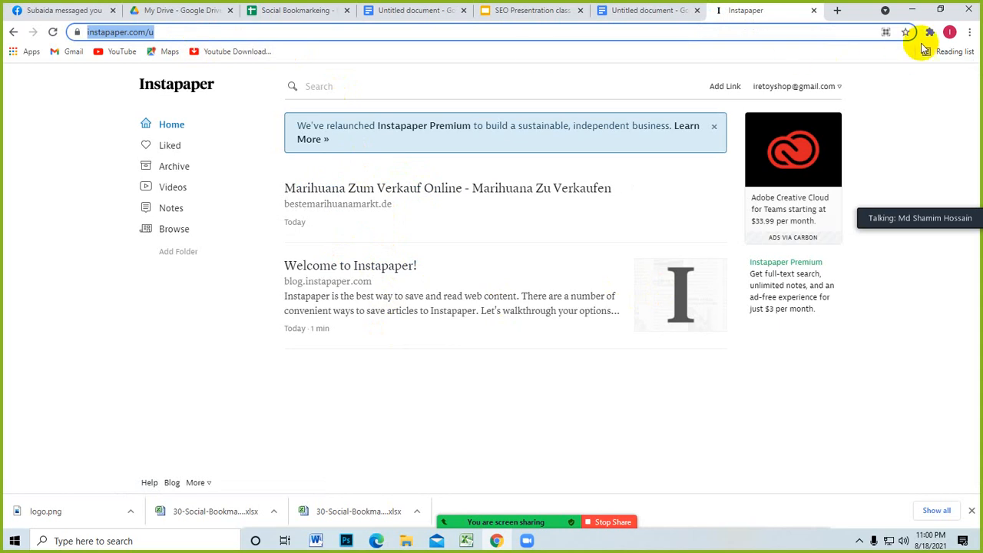
{"action": "left_click", "coordinate": [970, 31]}
{"action": "left_click", "coordinate": [892, 80]}
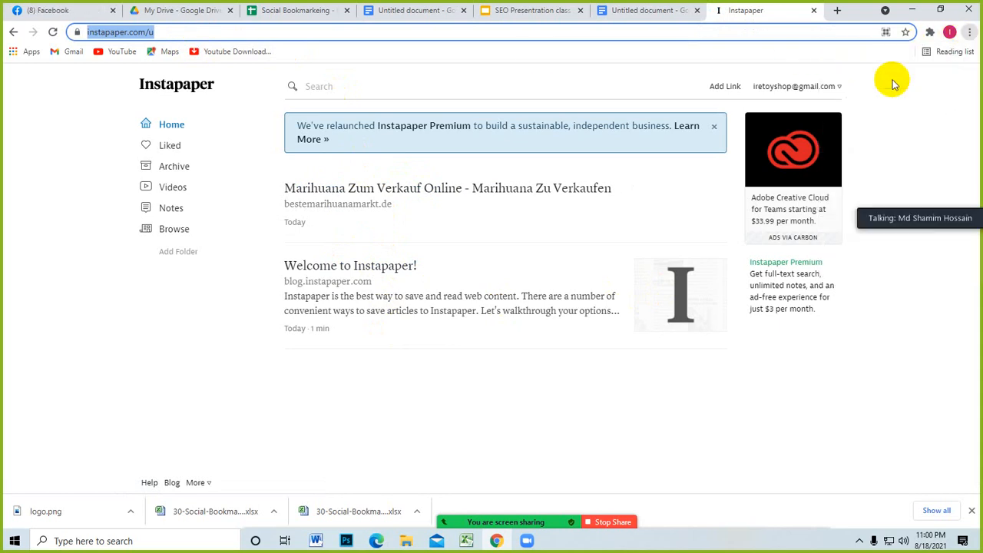
{"action": "key", "text": "ctrl+v"}
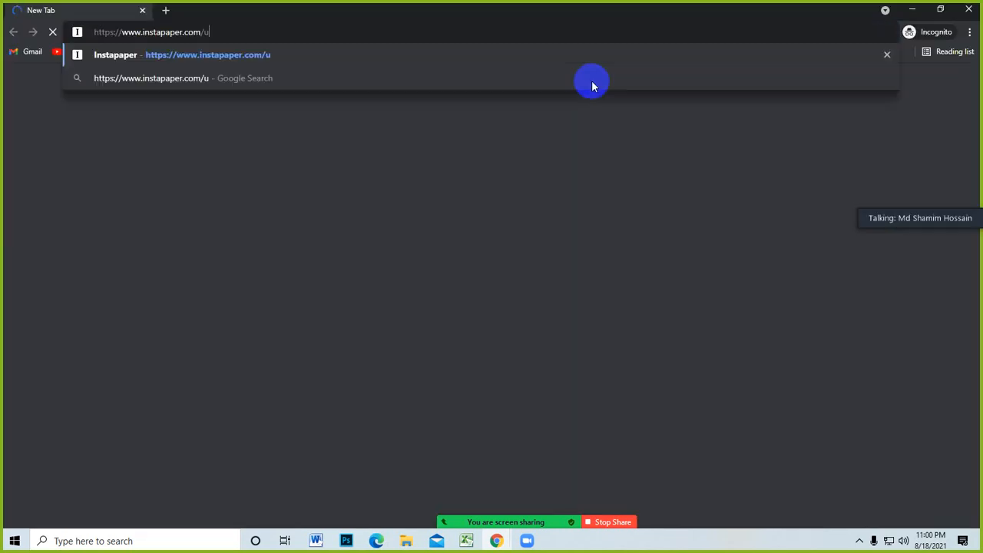
{"action": "key", "text": "Return"}
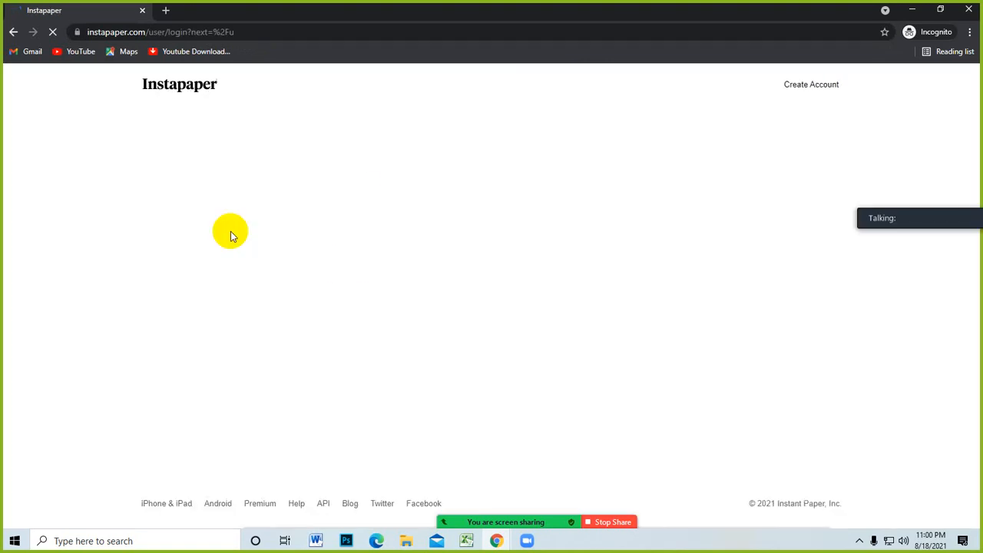
{"action": "left_click", "coordinate": [969, 10]}
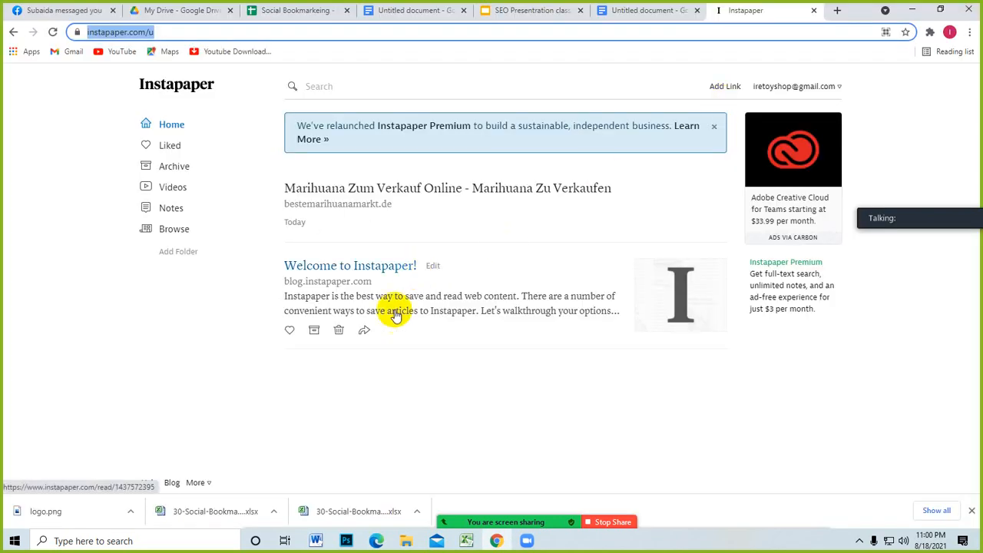
Step: Try the sharing options on the Welcome and Marihuana articles, then close them
{"action": "left_click", "coordinate": [363, 334]}
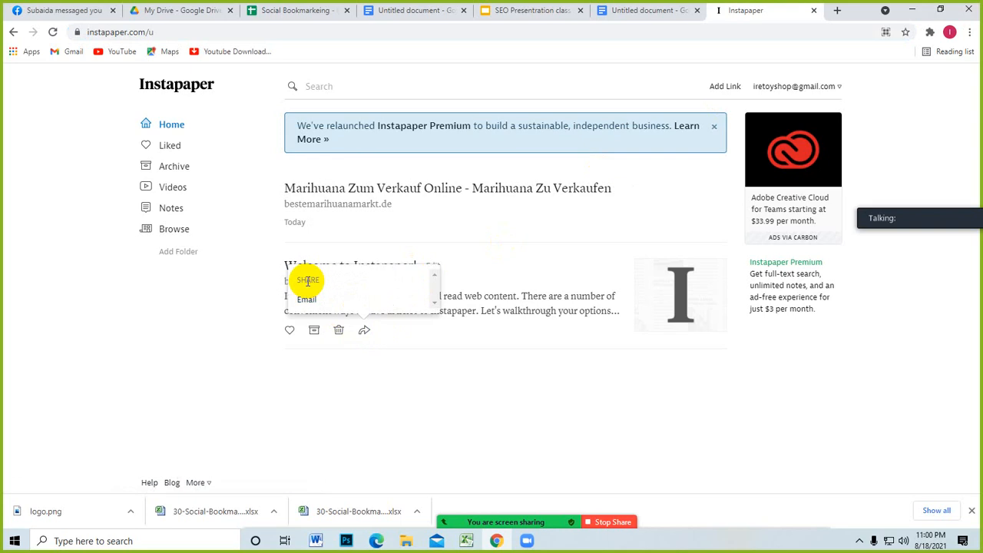
{"action": "left_click", "coordinate": [418, 373]}
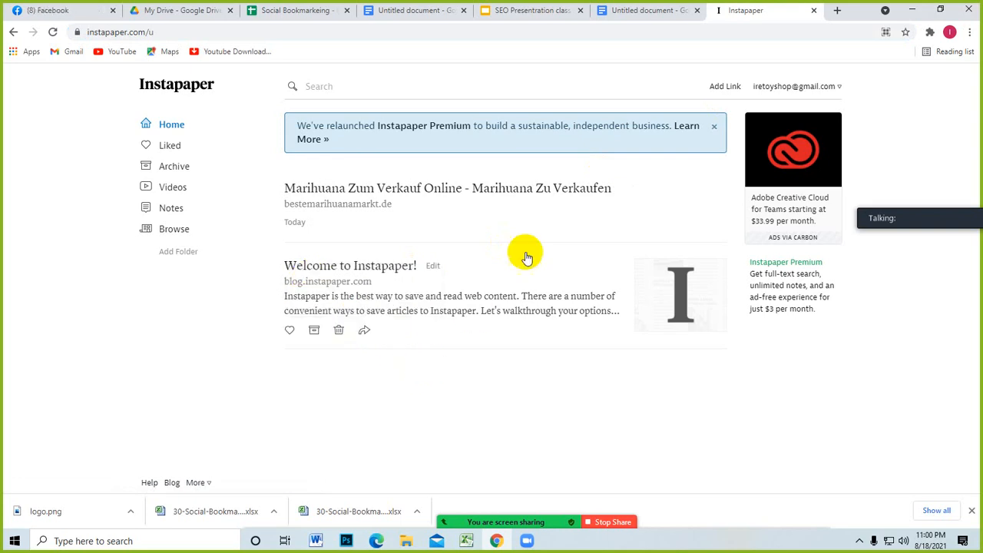
{"action": "left_click", "coordinate": [364, 228]}
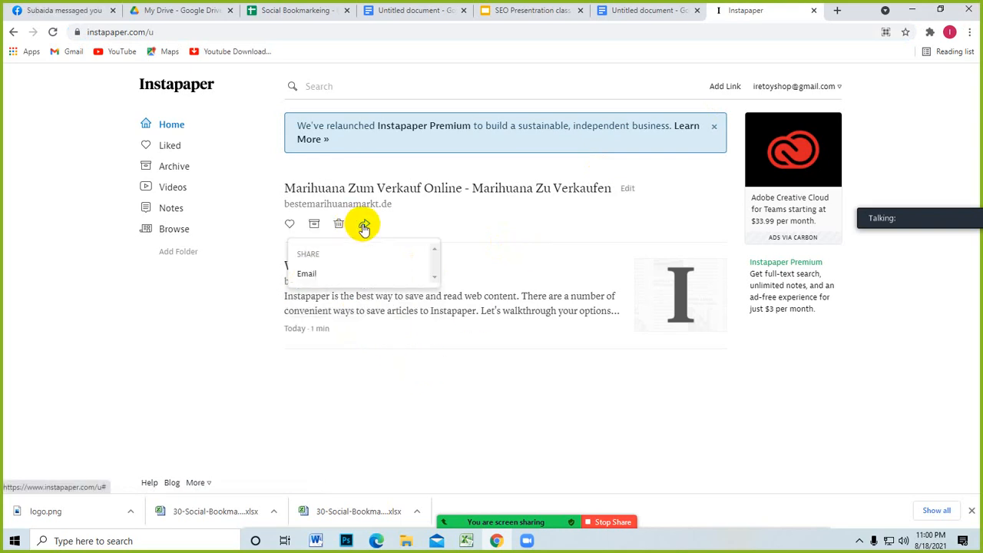
{"action": "left_click", "coordinate": [502, 217]}
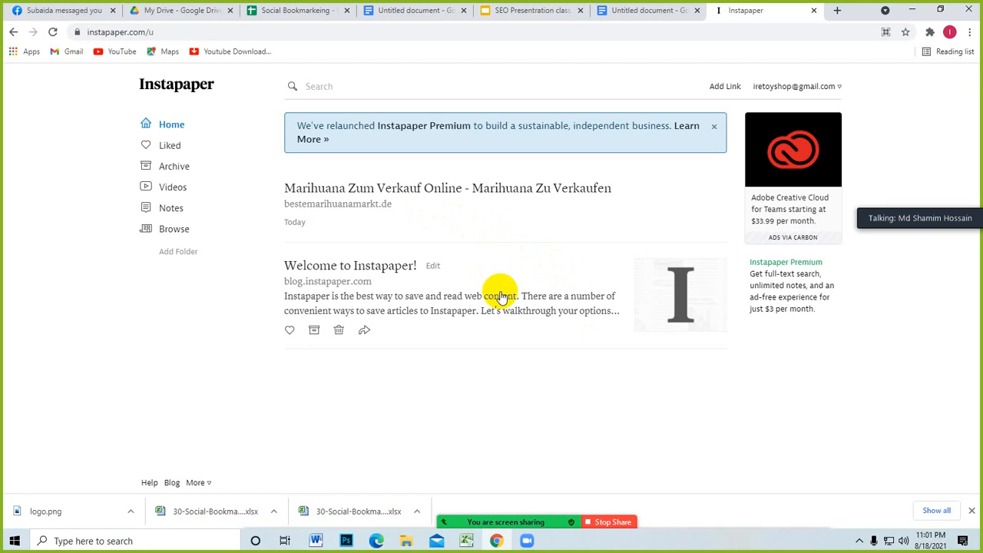
Step: Attempt emailing the Marihuana article, dismiss the prompts, and open it in reader view
{"action": "mouse_move", "coordinate": [390, 186]}
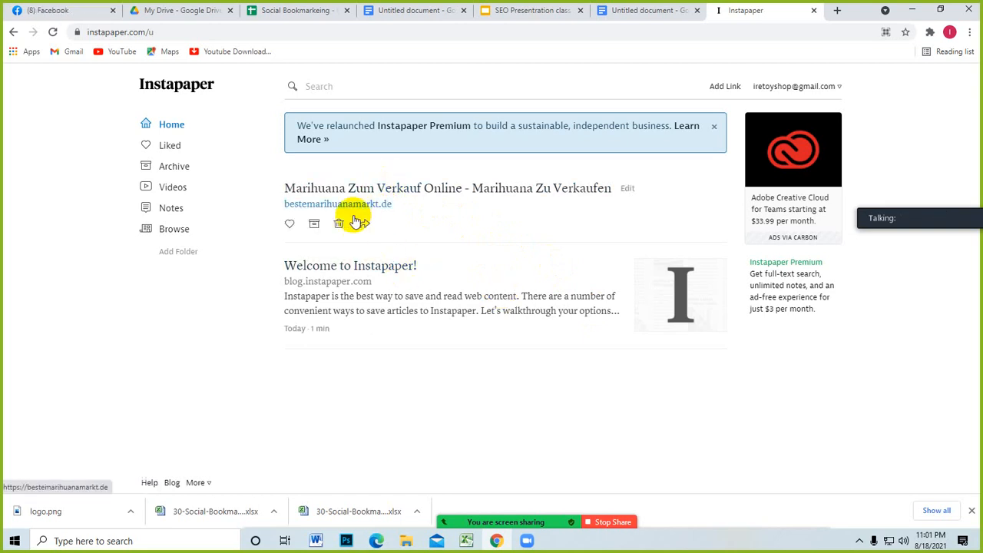
{"action": "left_click", "coordinate": [367, 223]}
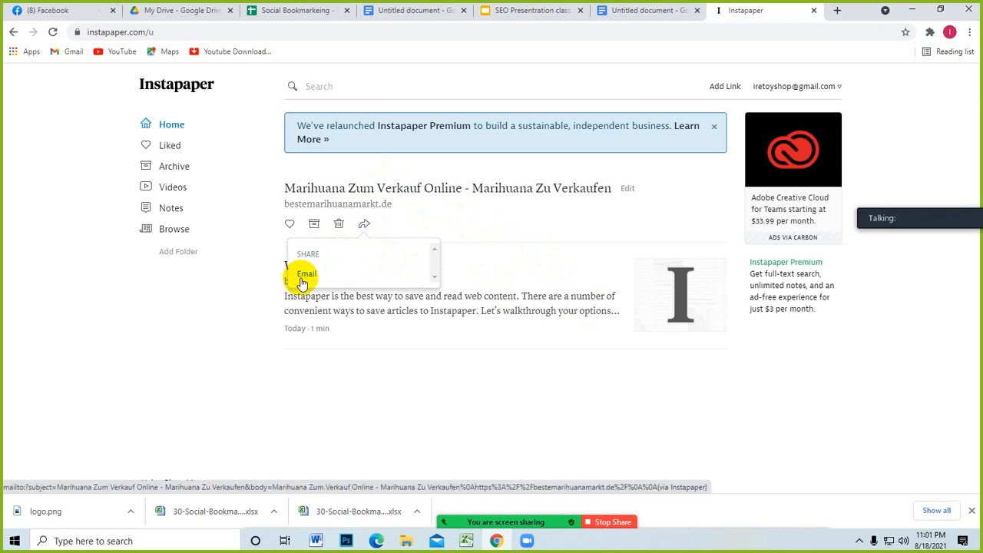
{"action": "left_click", "coordinate": [306, 272]}
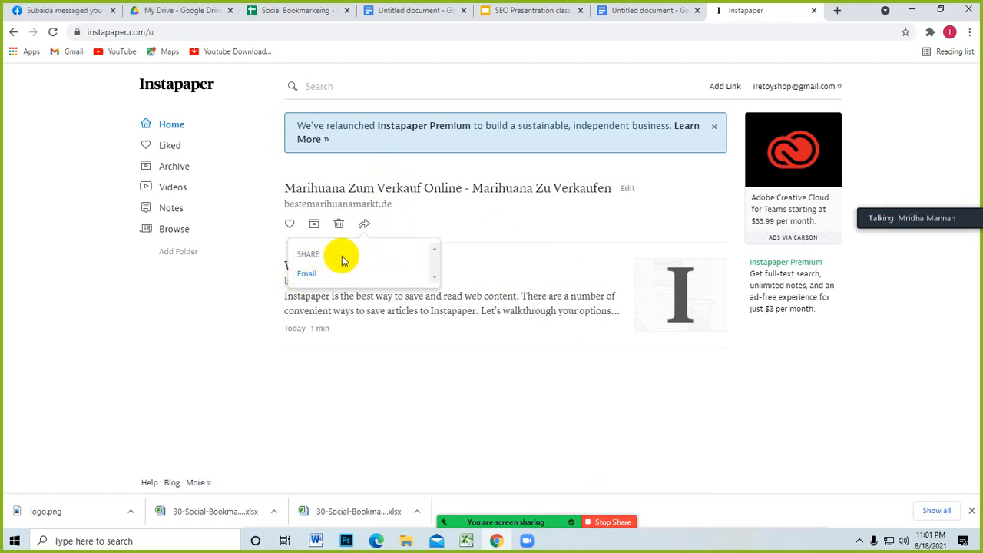
{"action": "left_click", "coordinate": [137, 318]}
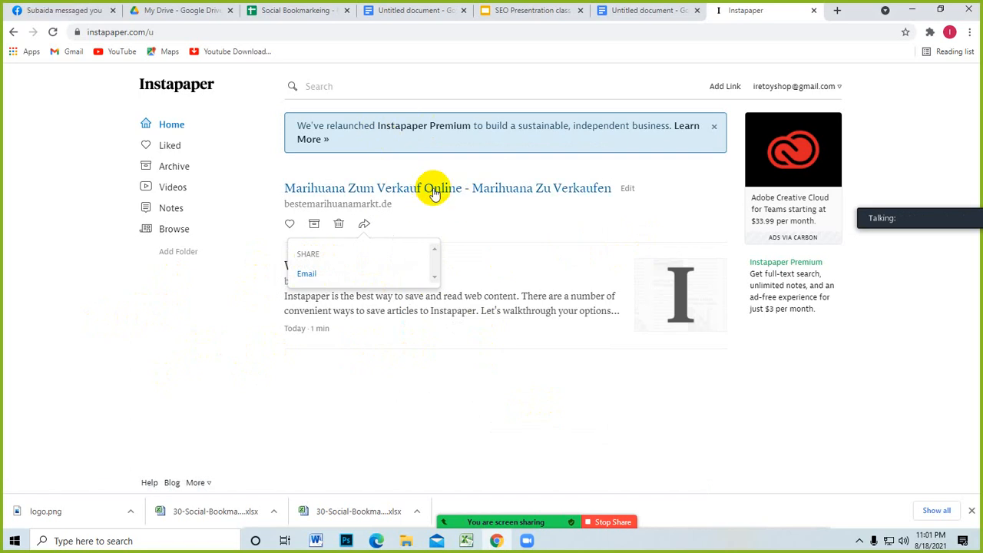
{"action": "left_click", "coordinate": [498, 302]}
{"action": "left_click", "coordinate": [436, 191]}
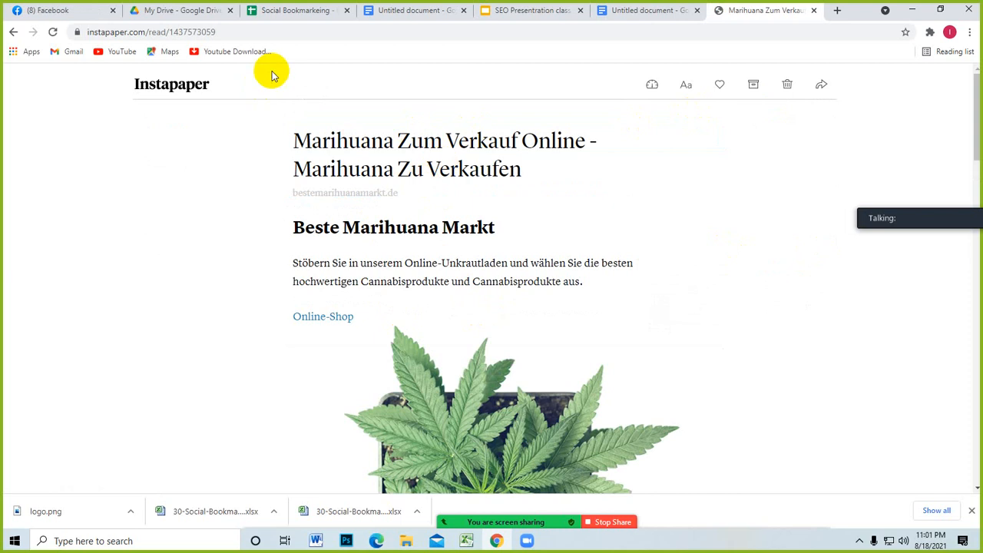
{"action": "left_click", "coordinate": [264, 33]}
{"action": "key", "text": "ctrl+c"}
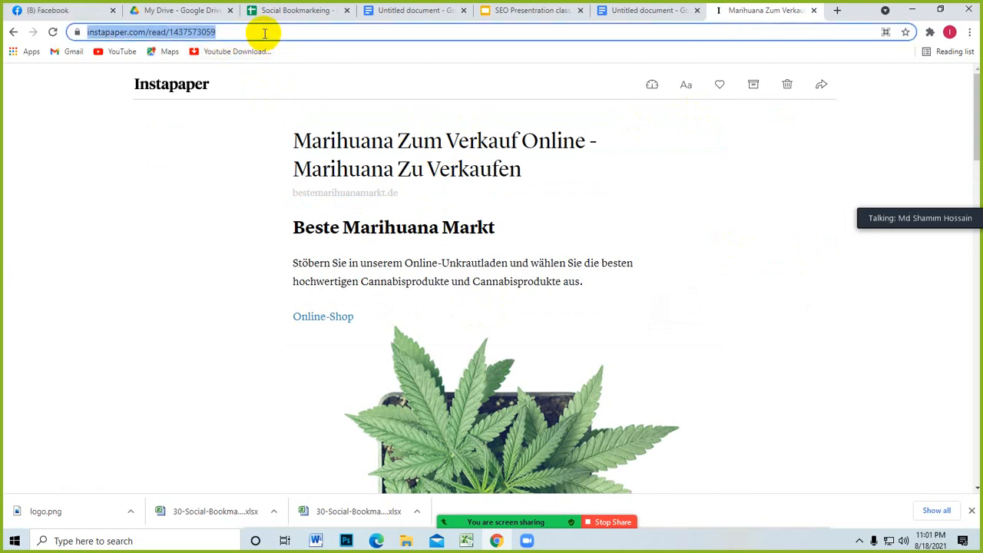
{"action": "left_click", "coordinate": [969, 32]}
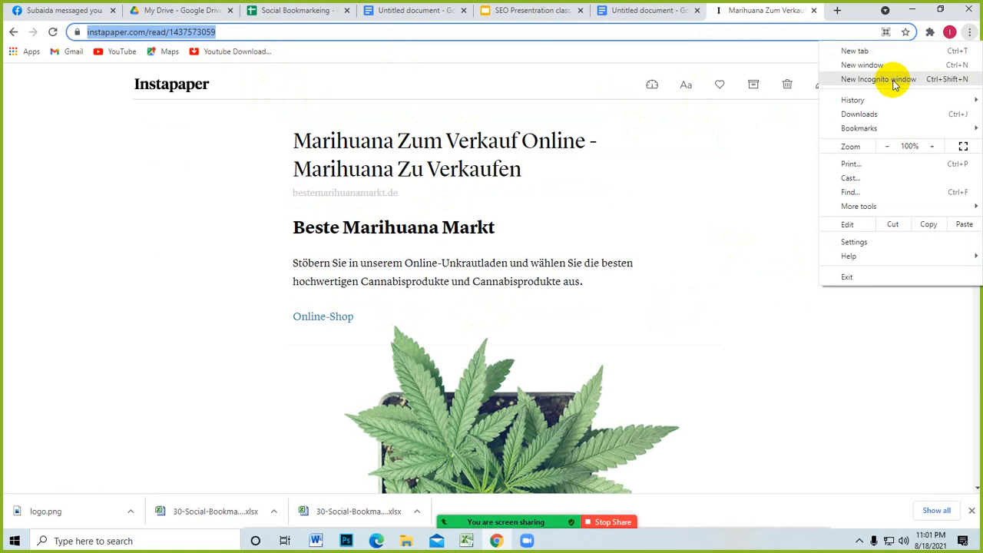
{"action": "left_click", "coordinate": [891, 78]}
{"action": "key", "text": "ctrl+v"}
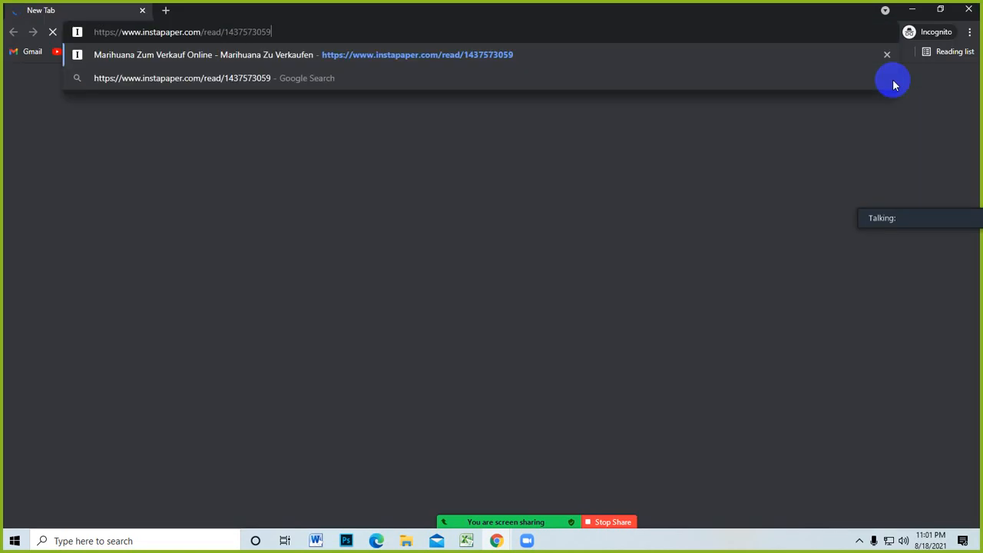
{"action": "key", "text": "Return"}
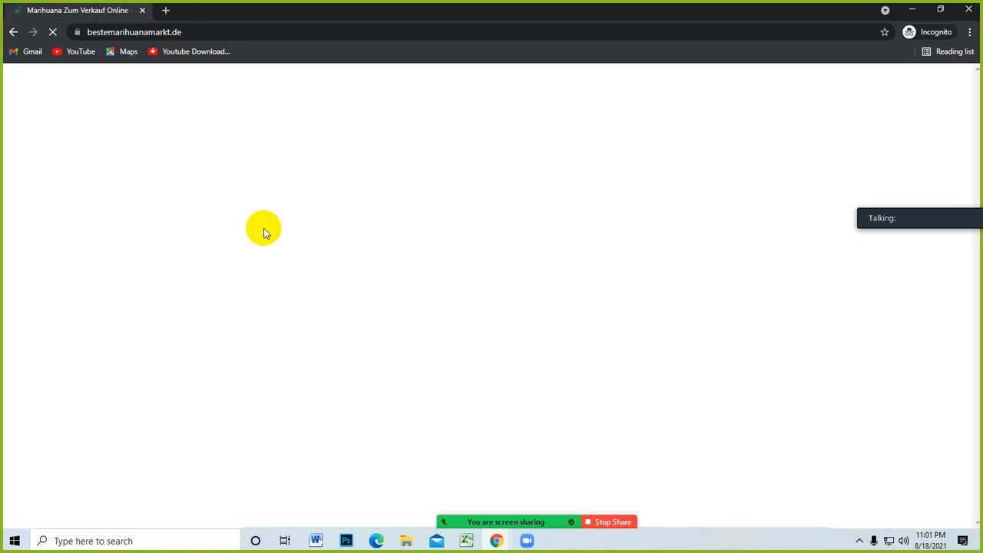
{"action": "left_click", "coordinate": [970, 10]}
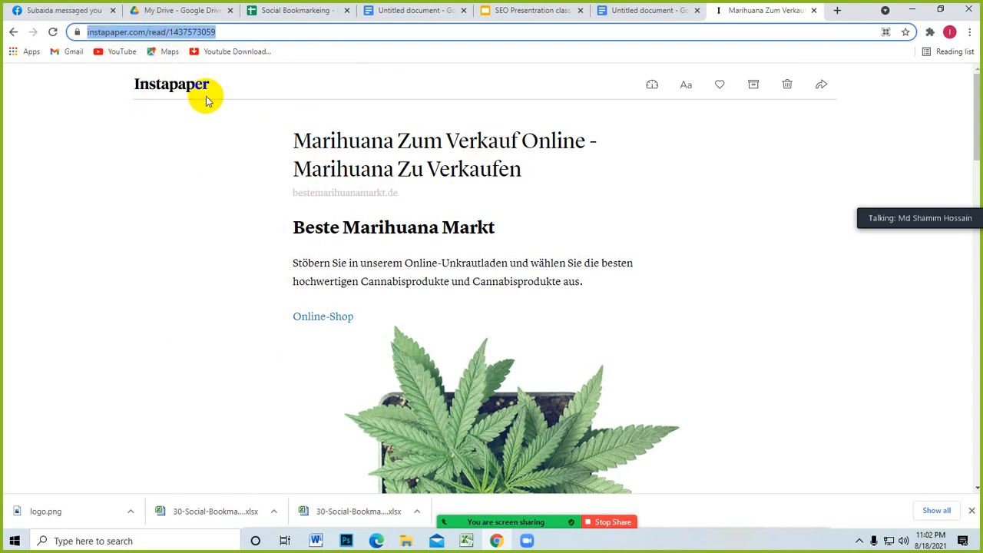
{"action": "left_click", "coordinate": [289, 11]}
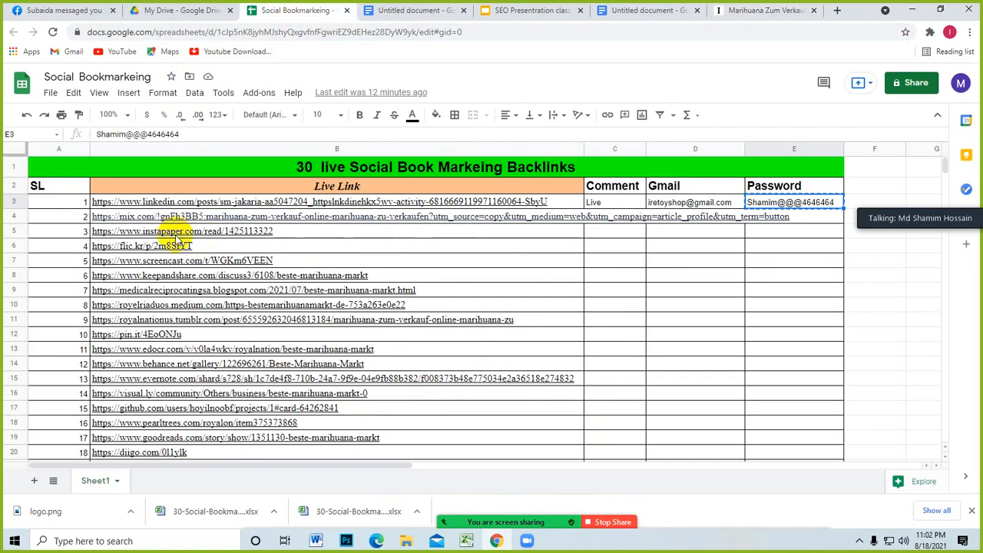
{"action": "left_click", "coordinate": [290, 234]}
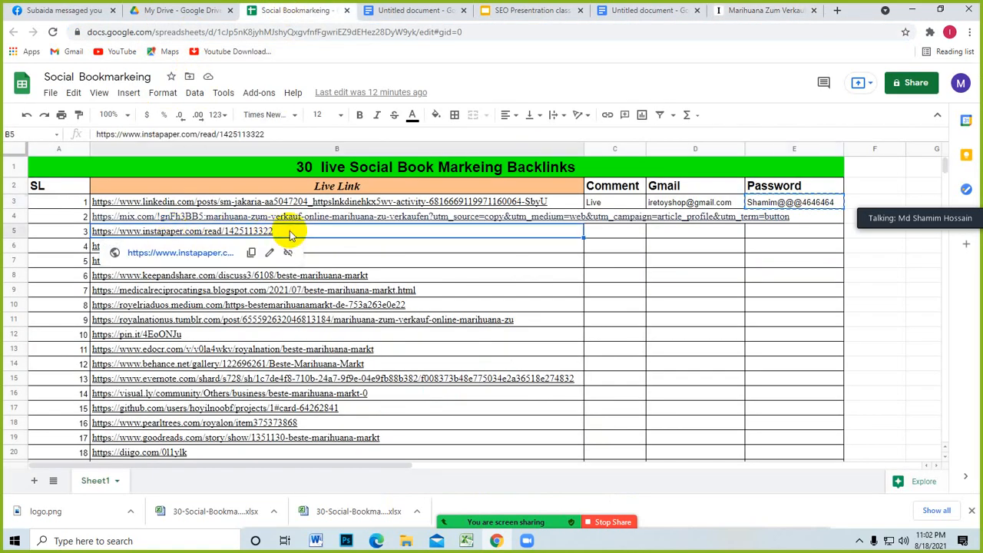
{"action": "key", "text": "Delete"}
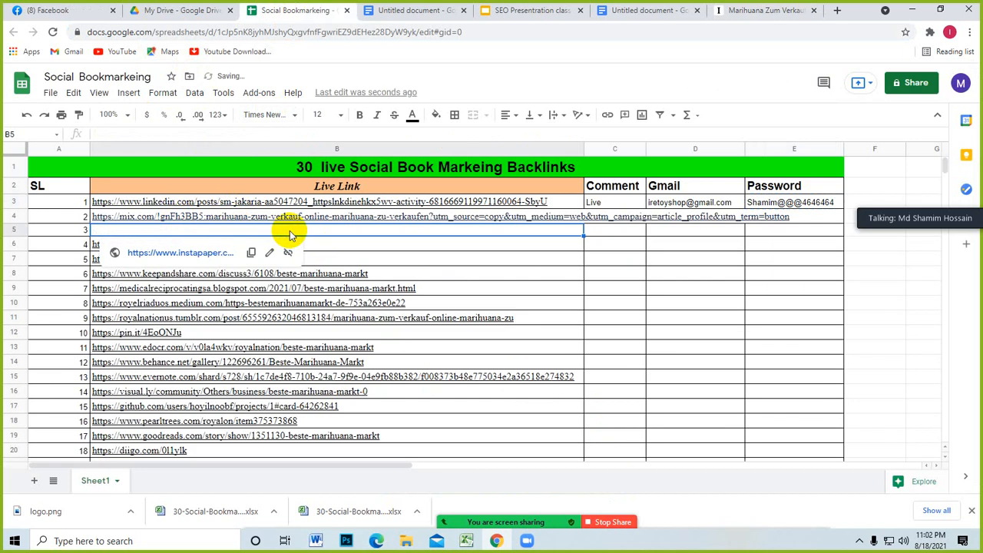
{"action": "key", "text": "ctrl+v"}
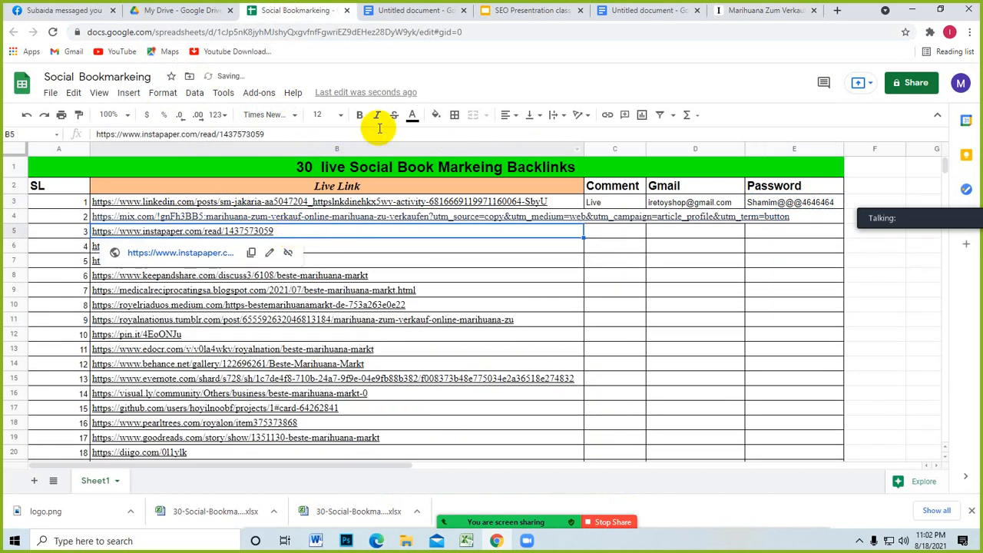
Step: Give cells B5 and B3 a light blue fill
{"action": "left_click", "coordinate": [435, 116]}
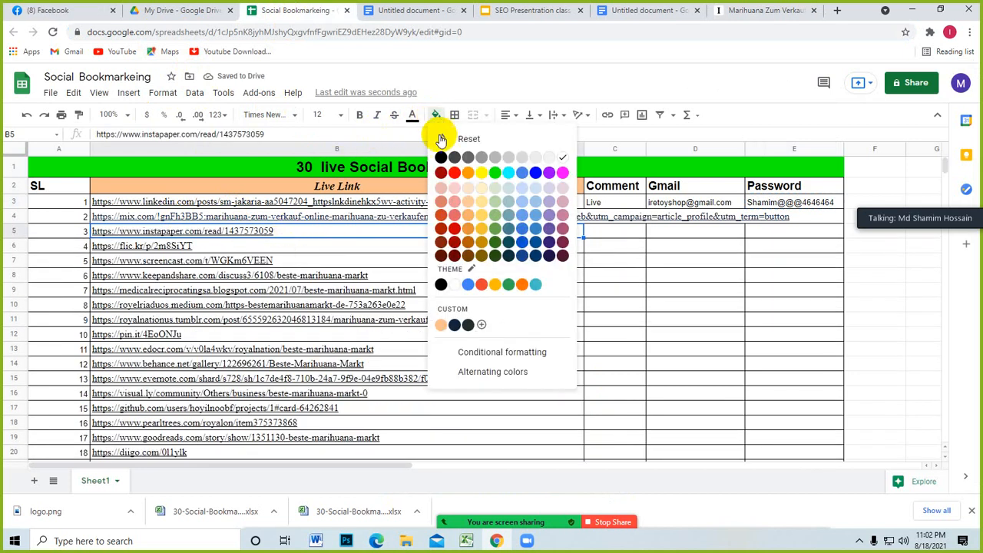
{"action": "left_click", "coordinate": [520, 201]}
{"action": "left_click", "coordinate": [446, 246]}
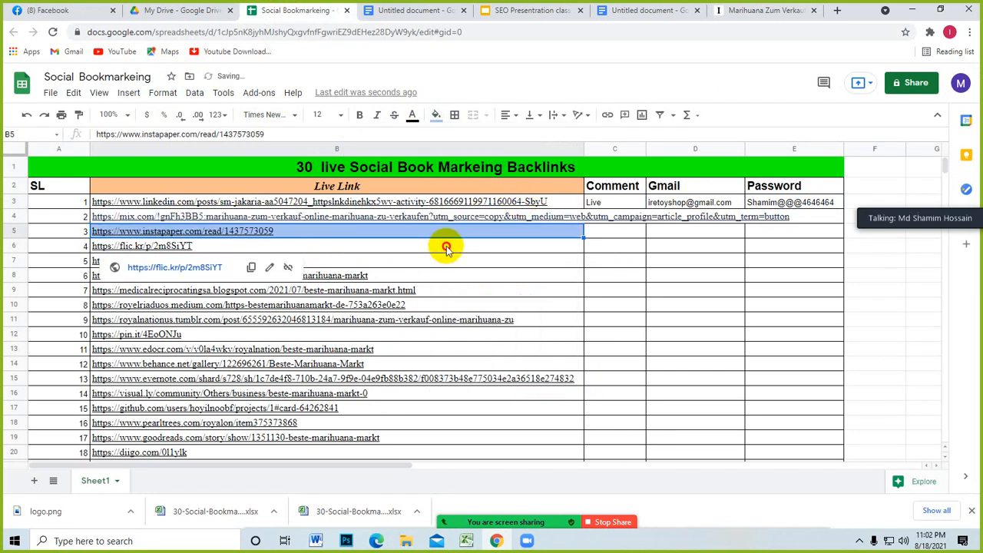
{"action": "left_click", "coordinate": [561, 204]}
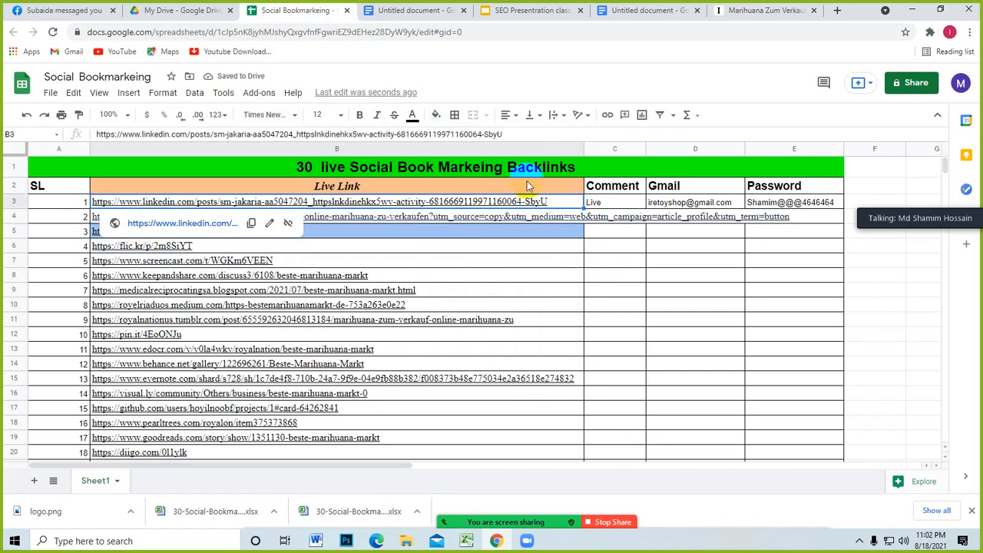
{"action": "left_click", "coordinate": [436, 114]}
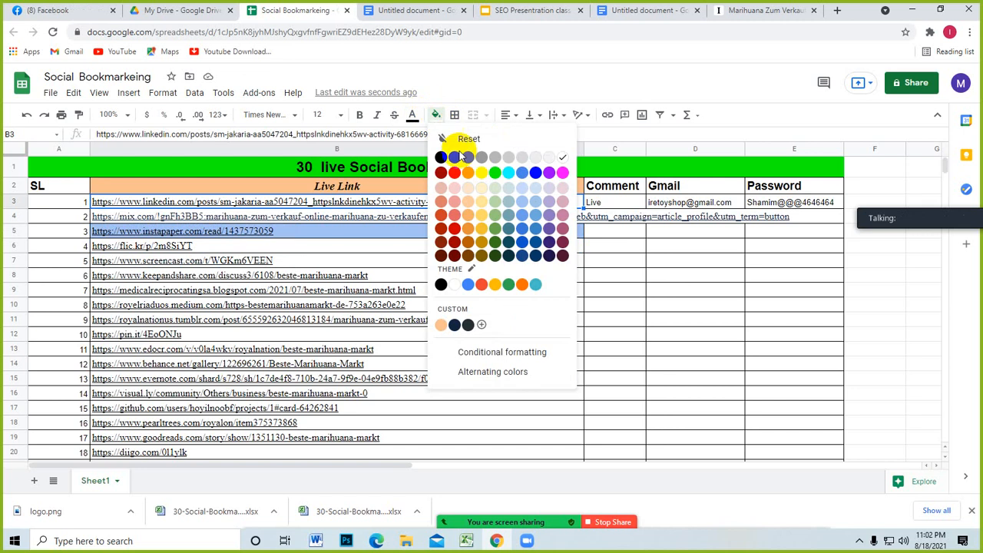
{"action": "left_click", "coordinate": [536, 187]}
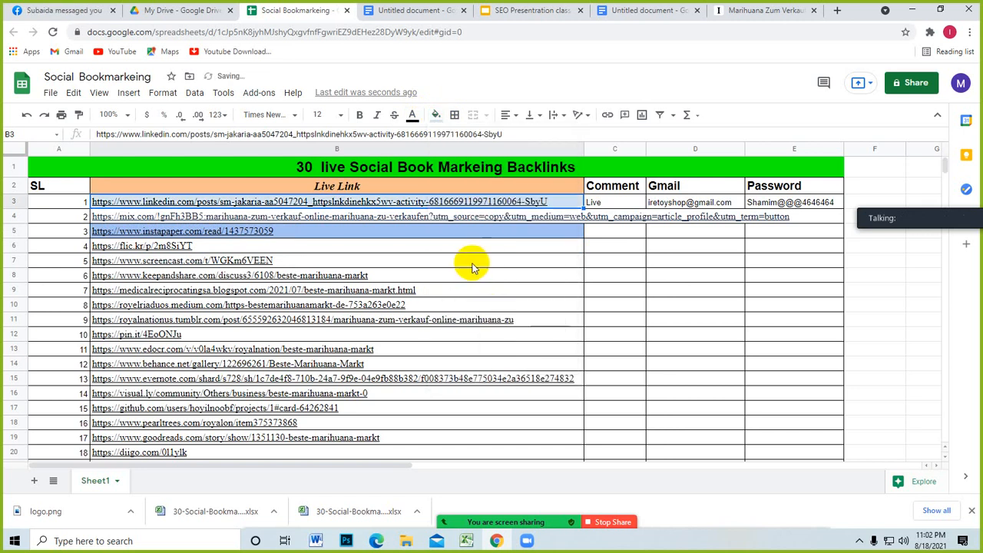
{"action": "left_click", "coordinate": [471, 263]}
{"action": "left_click", "coordinate": [613, 264]}
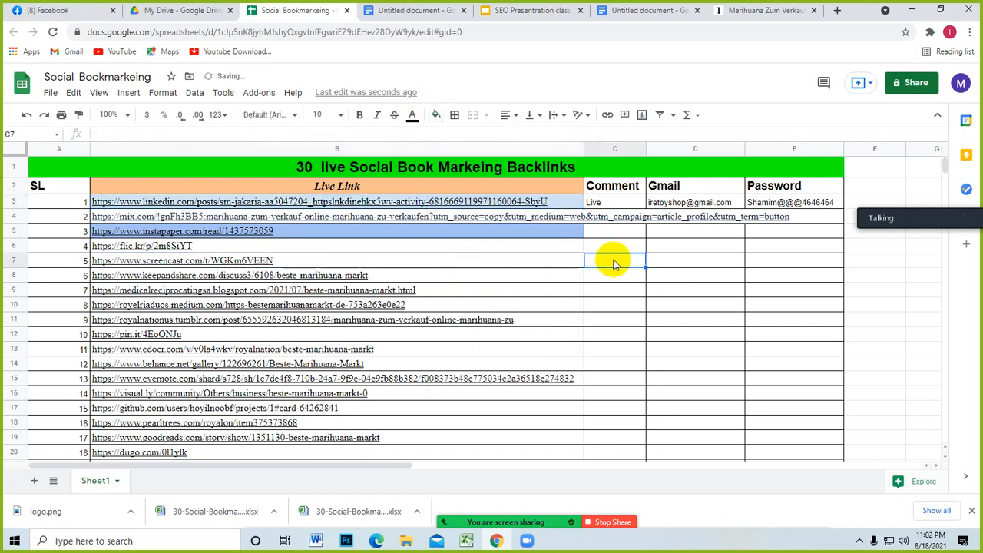
{"action": "mouse_move", "coordinate": [564, 271]}
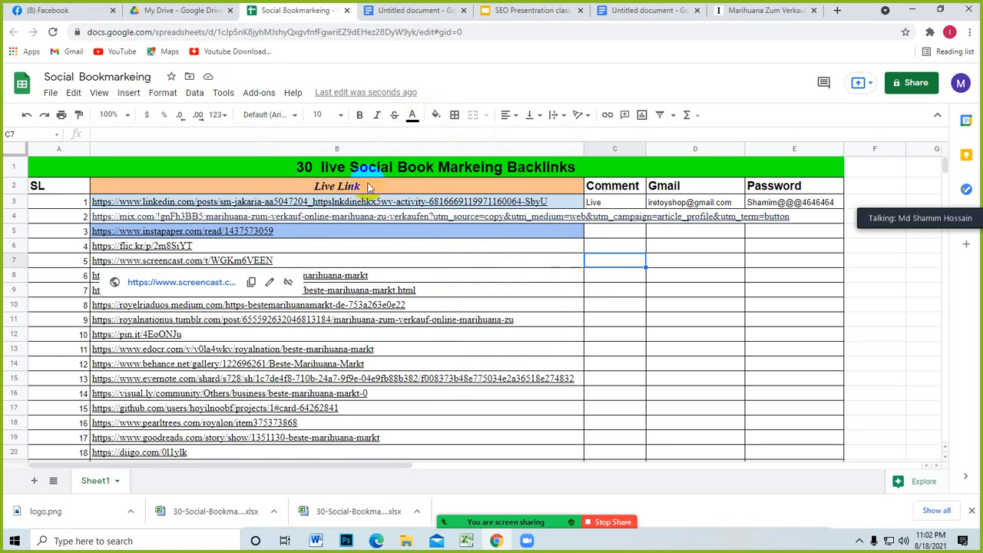
{"action": "left_click", "coordinate": [730, 11]}
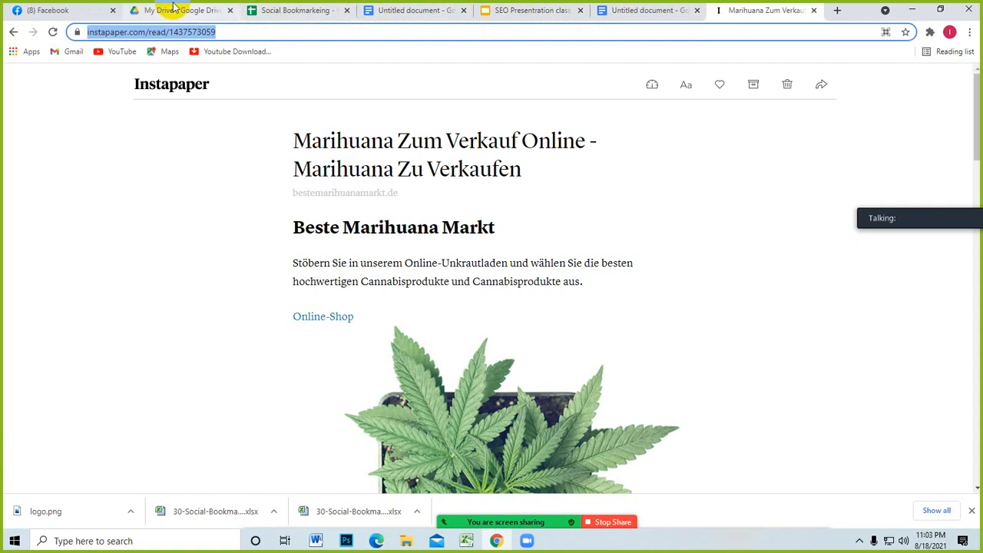
Step: Close Instapaper's empty Add a Link box without saving and go back to the Social Bookmarkeing sheet
{"action": "left_click", "coordinate": [142, 173]}
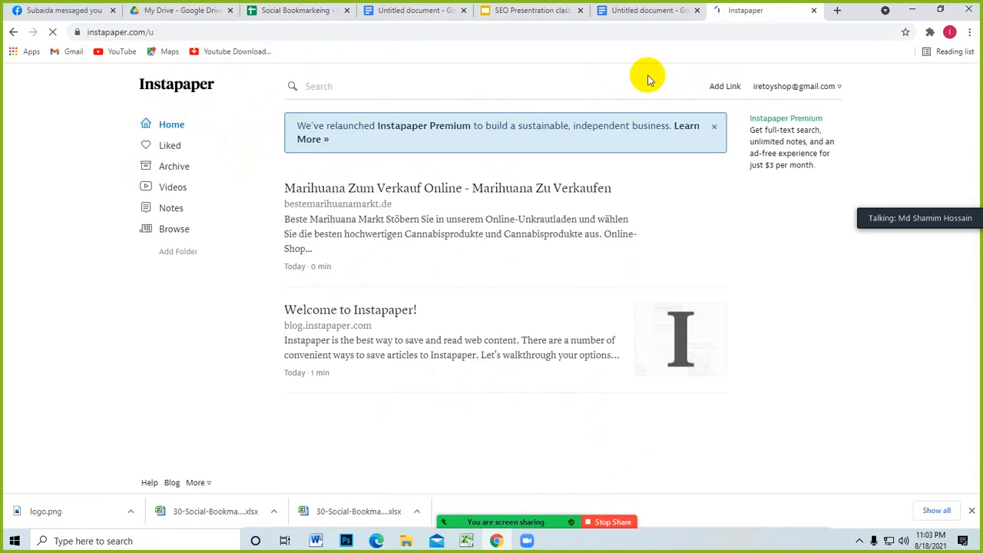
{"action": "left_click", "coordinate": [725, 87]}
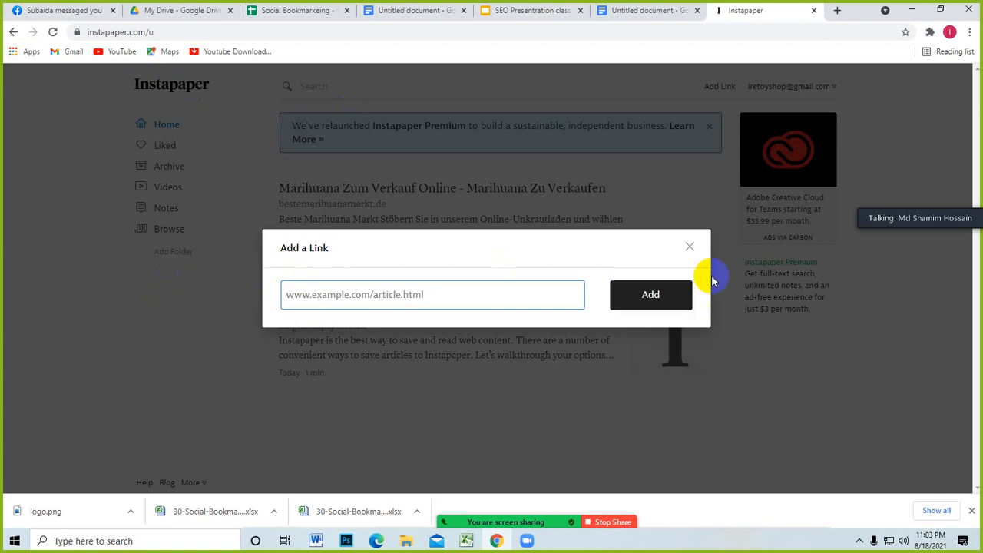
{"action": "left_click", "coordinate": [687, 247]}
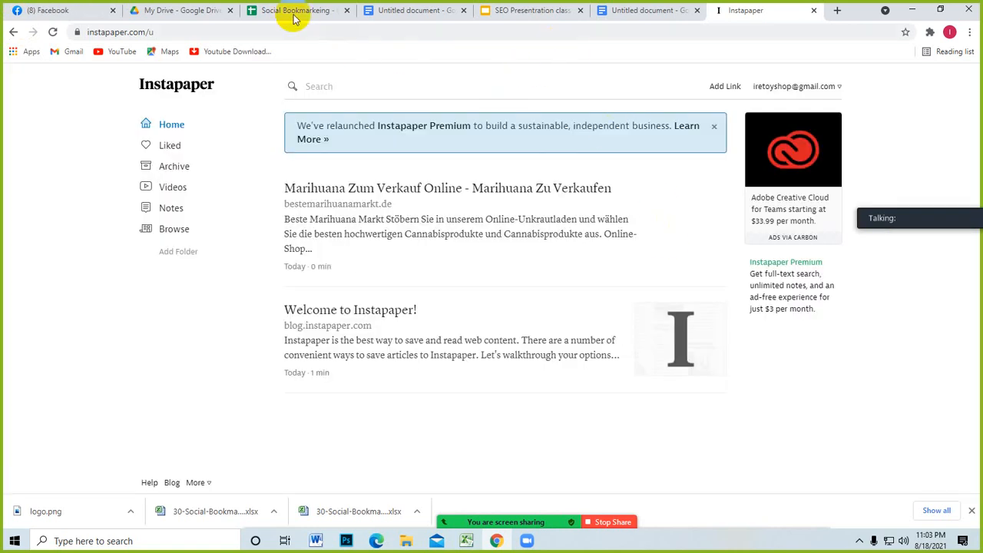
{"action": "left_click", "coordinate": [284, 15]}
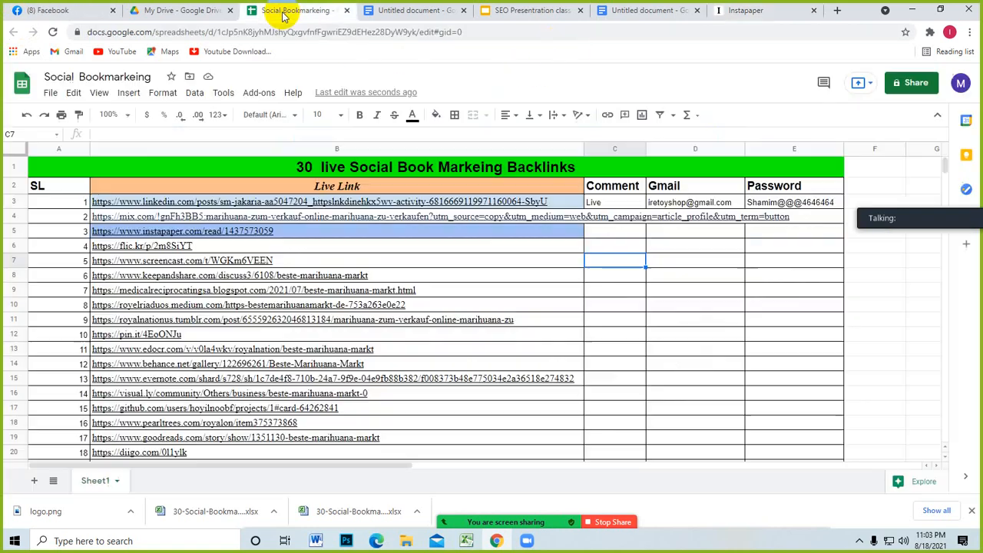
Step: Open the flic.kr link from cell B6 in a new tab, landing on Flickr's 404 page
{"action": "left_click", "coordinate": [219, 249]}
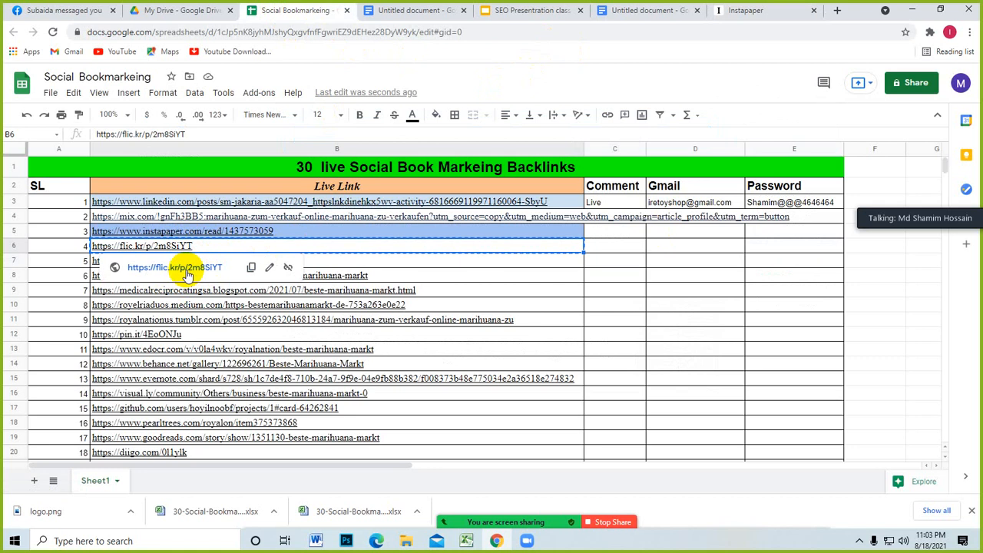
{"action": "left_click", "coordinate": [187, 268]}
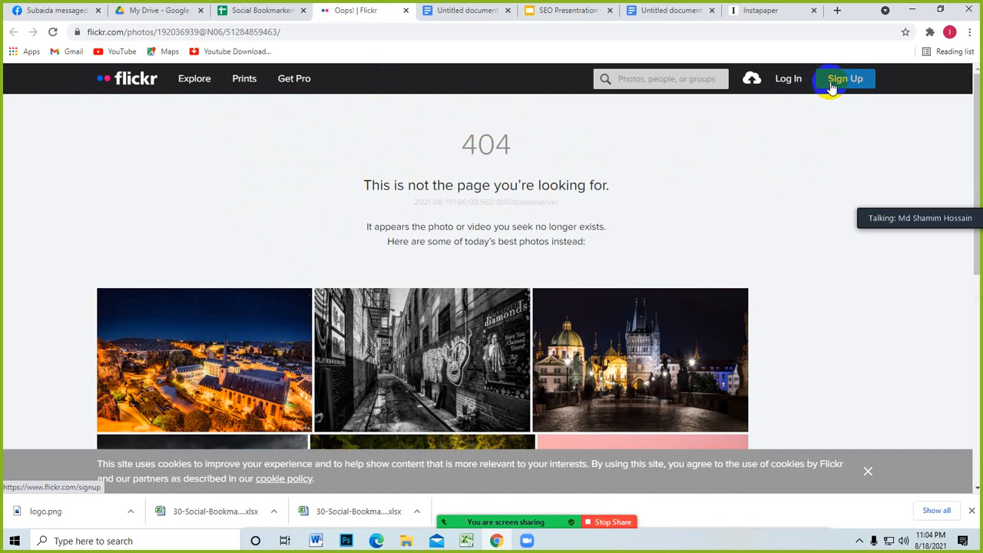
Step: Go to Flickr's Sign up page and look over the empty sign-up form
{"action": "left_click", "coordinate": [832, 88]}
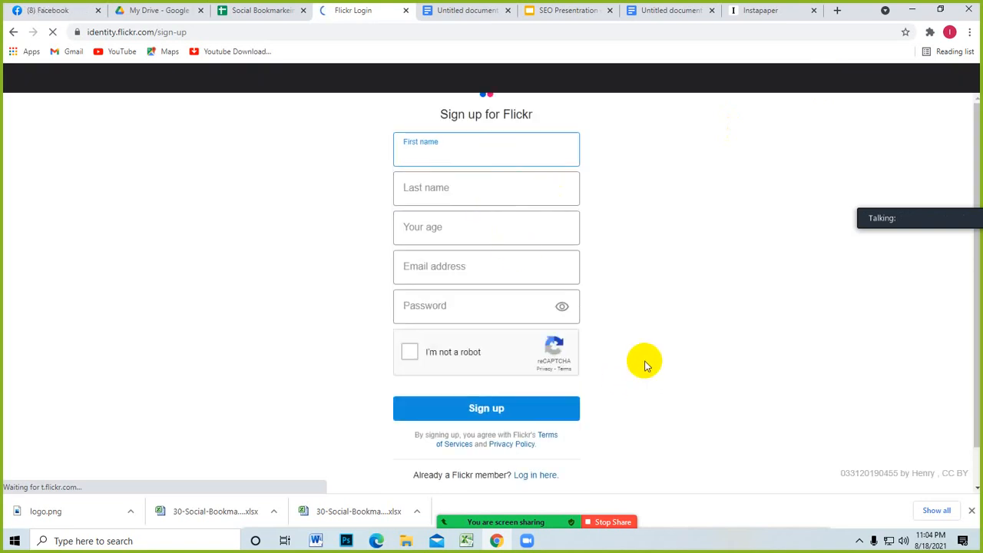
{"action": "scroll", "coordinate": [644, 361], "scroll_direction": "up", "scroll_amount": 1}
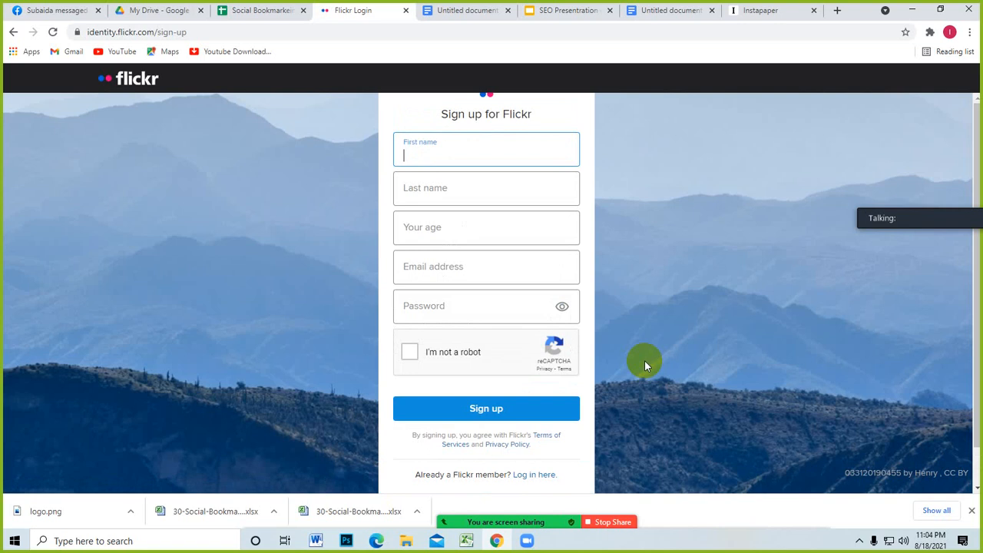
{"action": "scroll", "coordinate": [648, 346], "scroll_direction": "down", "scroll_amount": 1}
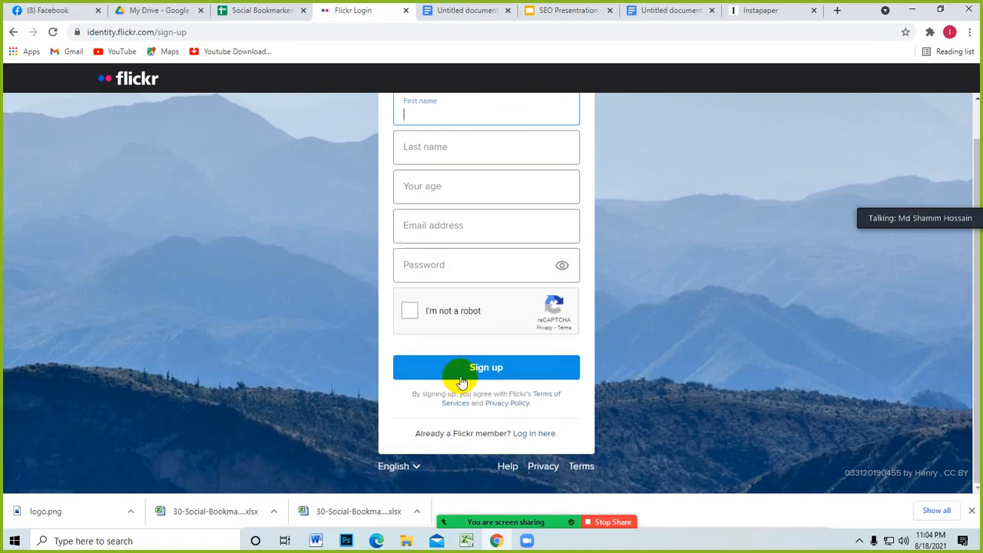
{"action": "scroll", "coordinate": [455, 304], "scroll_direction": "up", "scroll_amount": 1}
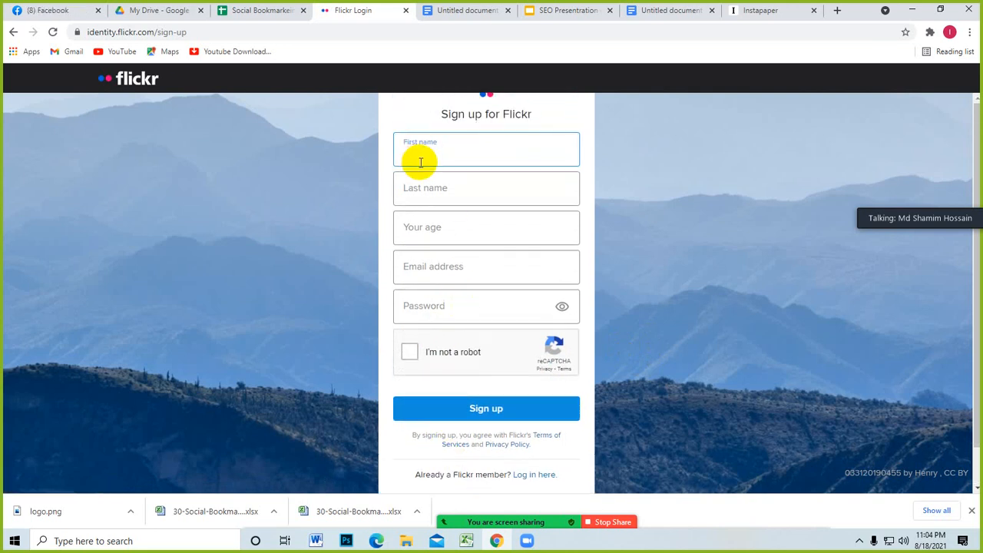
Step: Enter the user's first name, last name and age 35 on the sign-up form
{"action": "type", "text": "h"}
{"action": "key", "text": "Tab"}
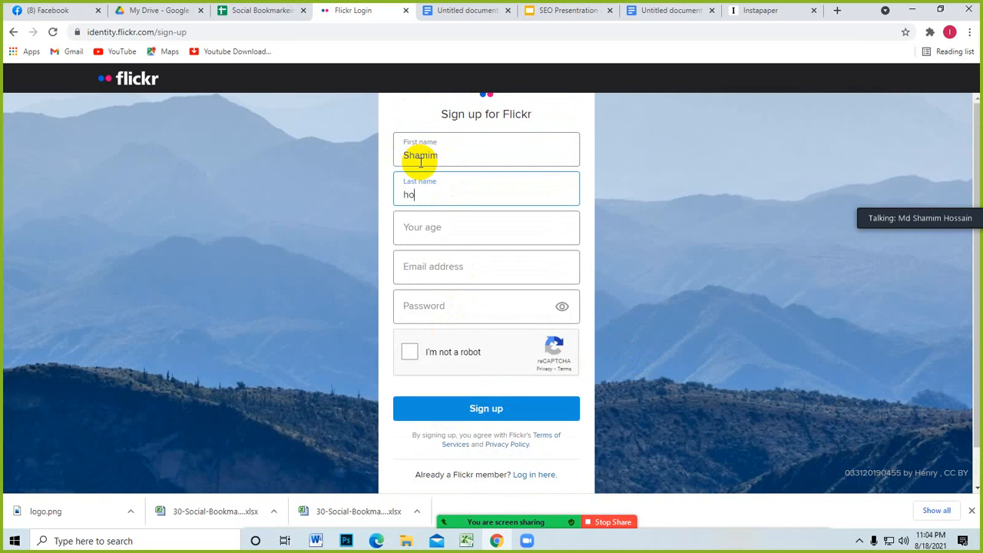
{"action": "type", "text": "hosain"}
{"action": "key", "text": "Tab"}
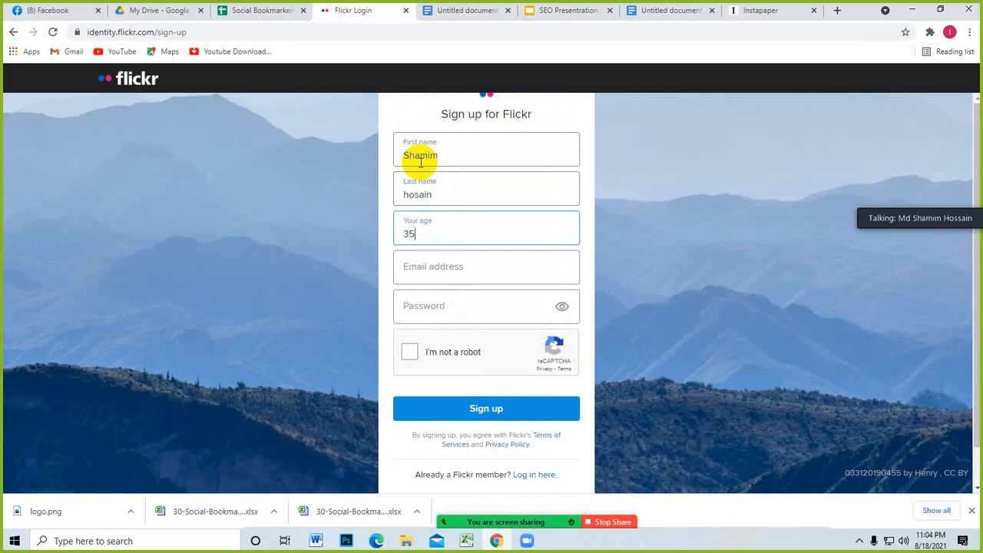
Step: Copy the account email from cell D3 and paste it into the Email field
{"action": "left_click", "coordinate": [442, 266]}
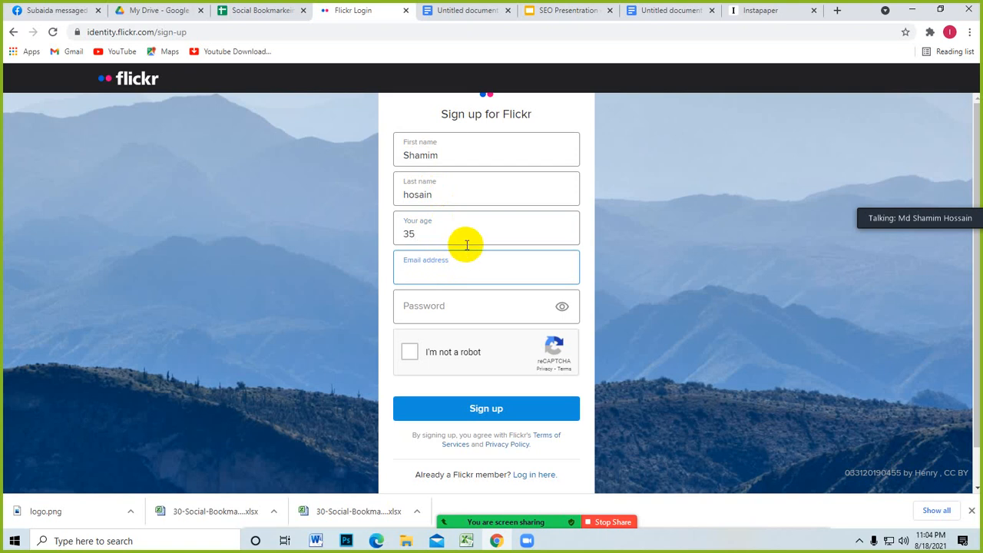
{"action": "left_click", "coordinate": [255, 10]}
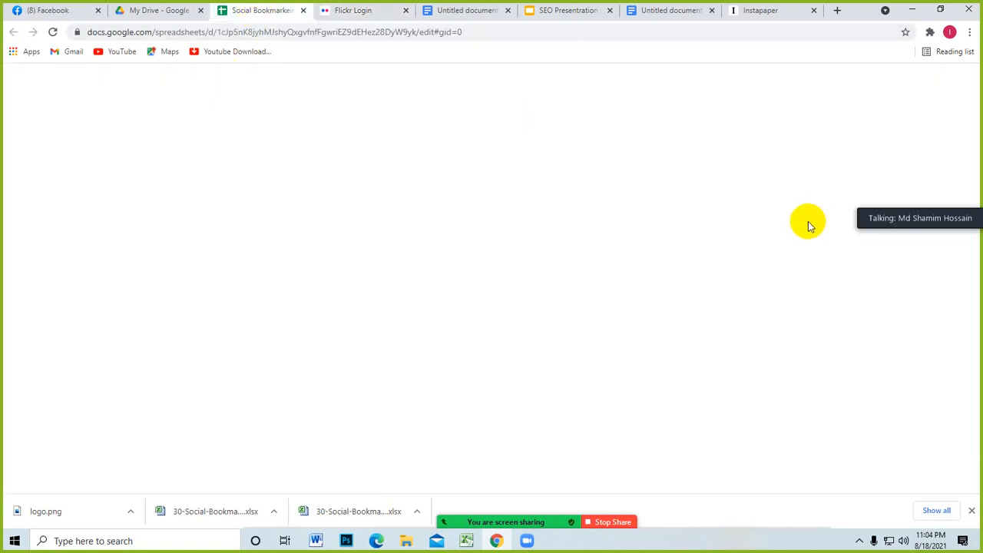
{"action": "left_click", "coordinate": [731, 204]}
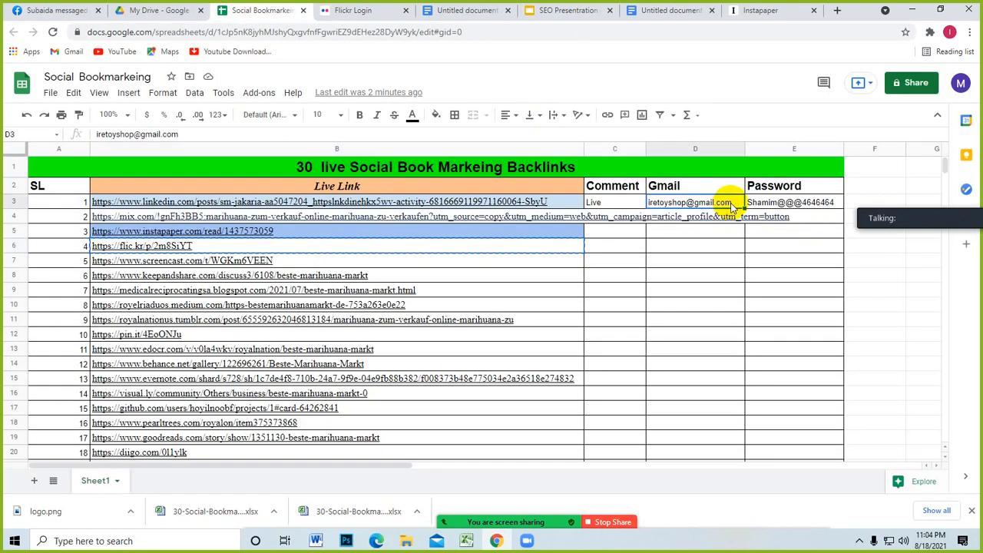
{"action": "key", "text": "ctrl+c"}
{"action": "mouse_move", "coordinate": [732, 207]}
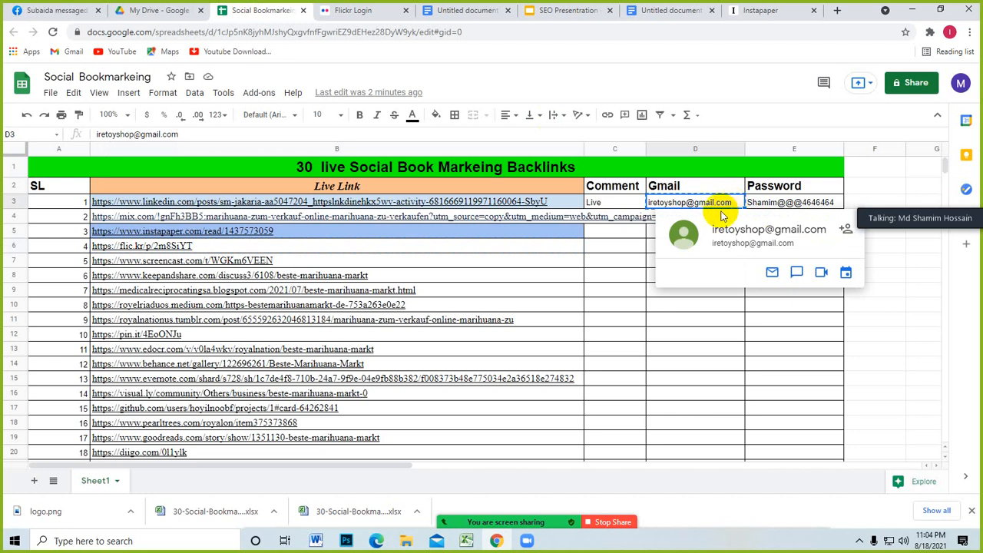
{"action": "left_click", "coordinate": [760, 11]}
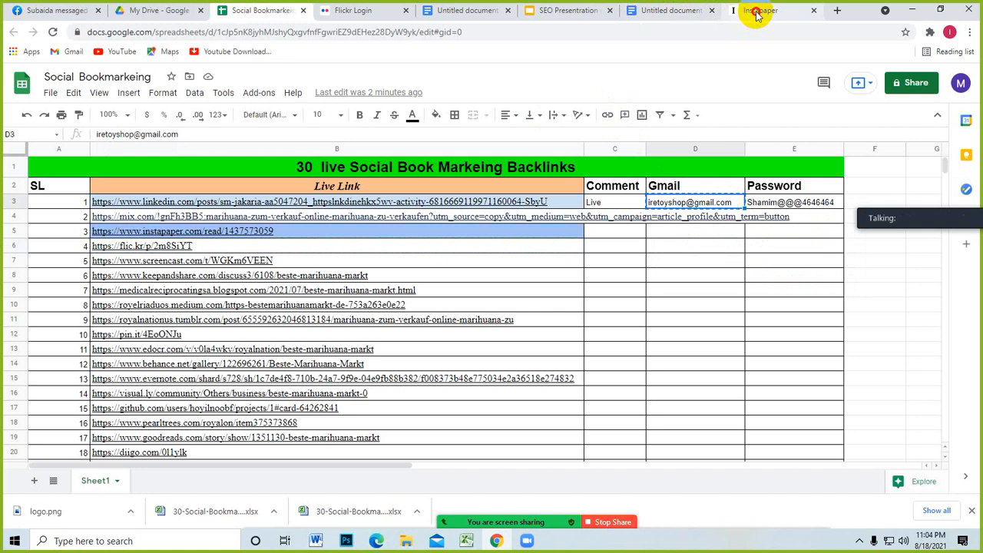
{"action": "left_click", "coordinate": [350, 12]}
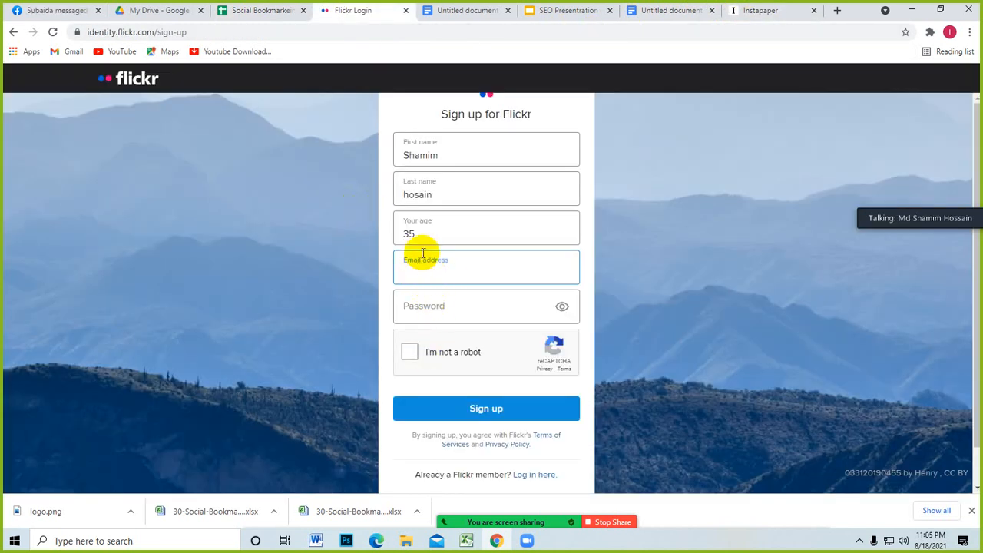
{"action": "key", "text": "ctrl+v"}
Step: Copy the account password from cell E3 for the Password field
{"action": "left_click", "coordinate": [432, 305]}
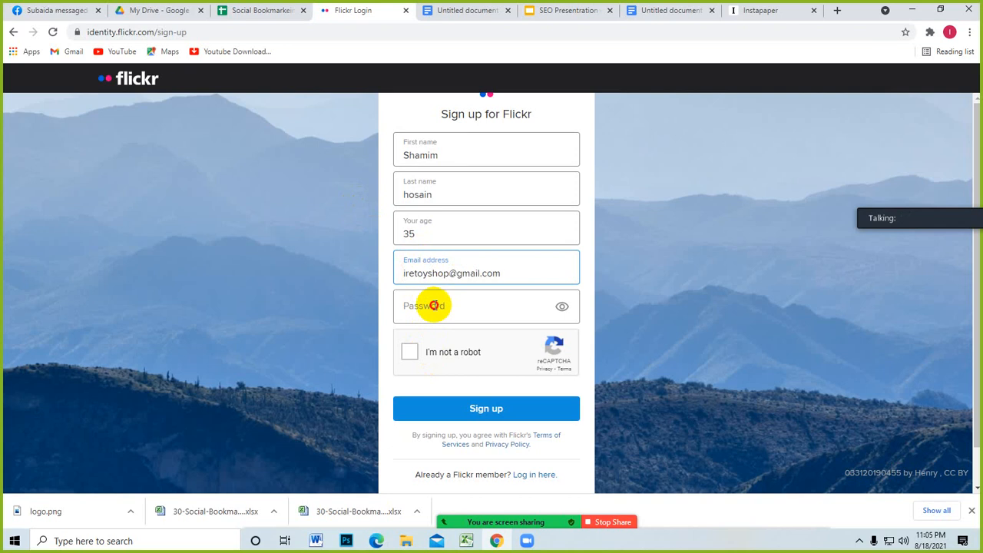
{"action": "left_click", "coordinate": [262, 11]}
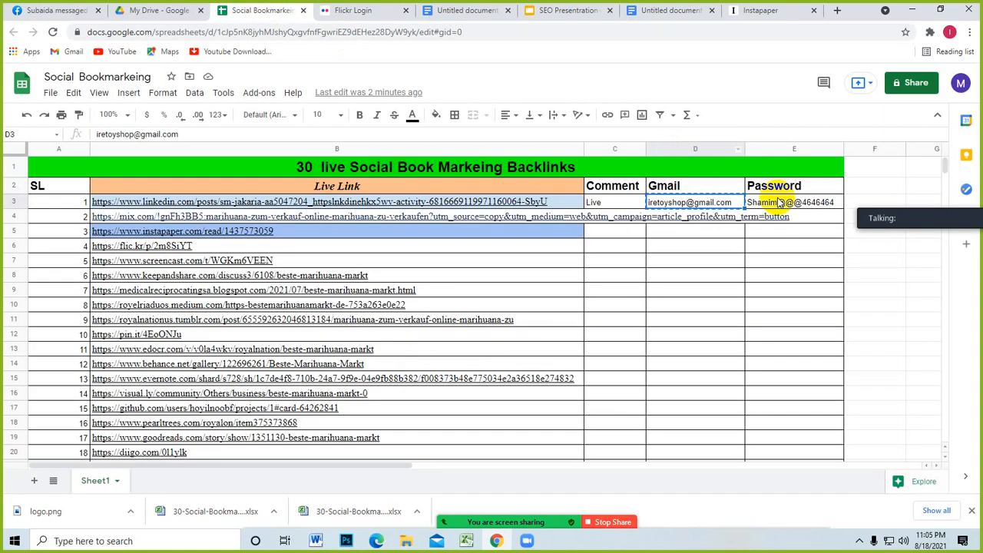
{"action": "left_click", "coordinate": [821, 202]}
{"action": "key", "text": "ctrl+c"}
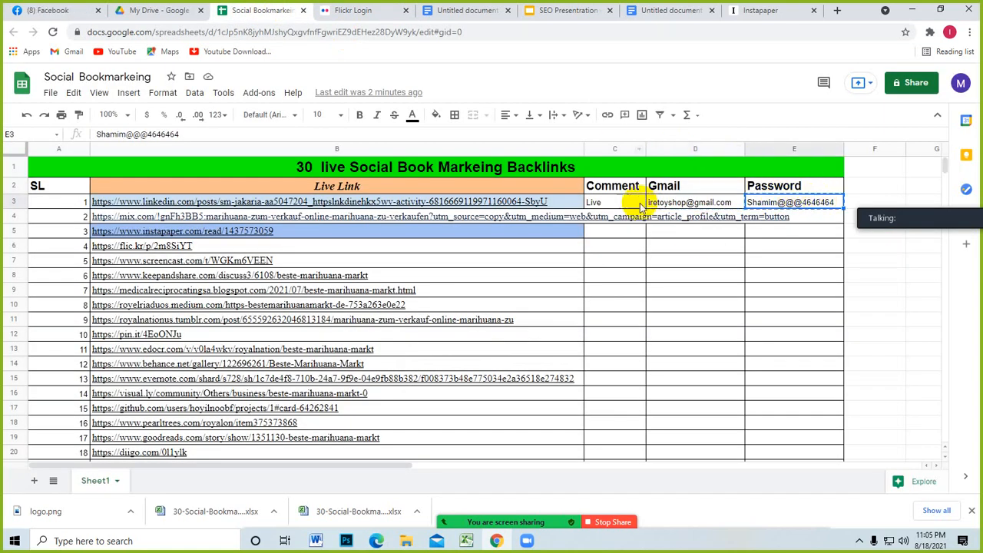
{"action": "mouse_move", "coordinate": [696, 206]}
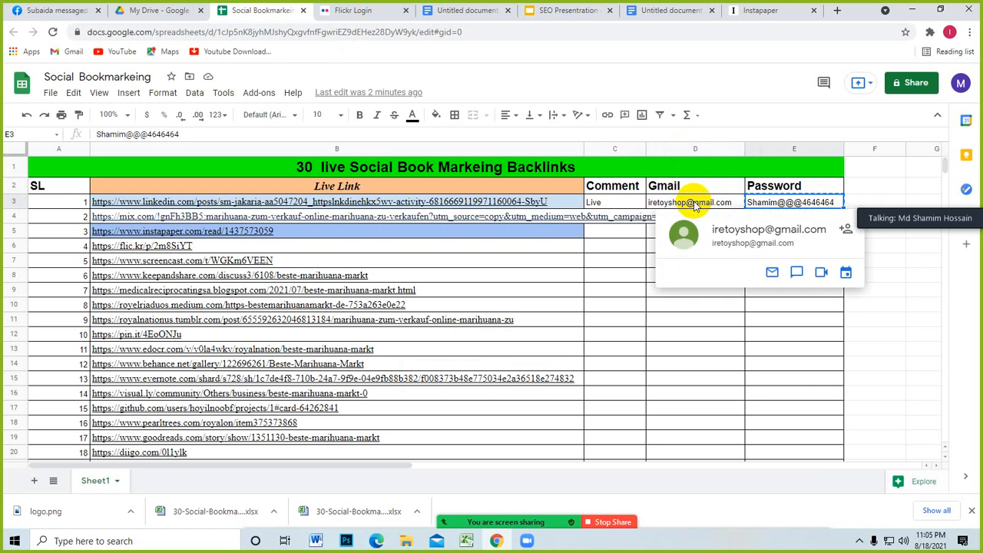
{"action": "left_click", "coordinate": [368, 12]}
{"action": "left_click", "coordinate": [446, 297]}
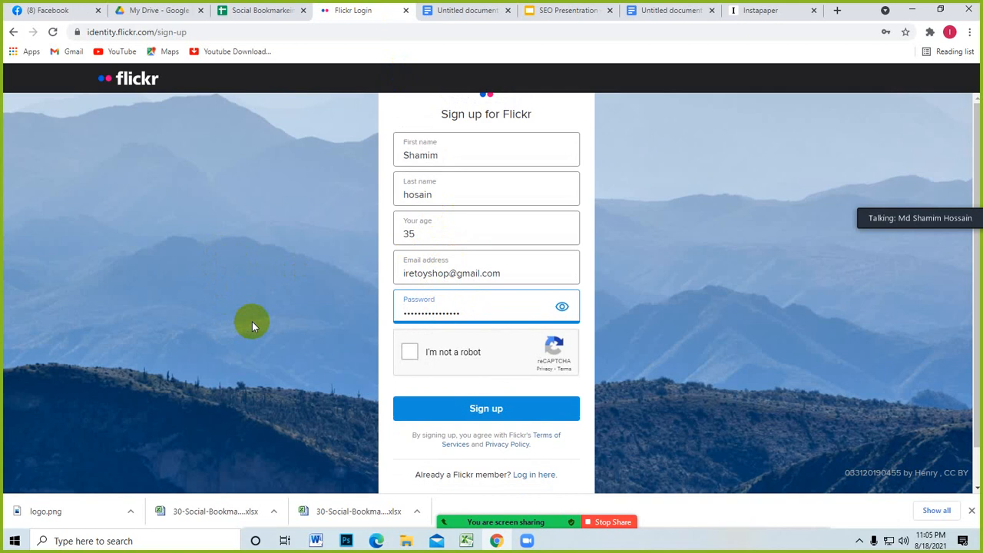
Step: Pass the reCAPTCHA by selecting the traffic-light tiles in a fresh challenge and verifying
{"action": "left_click", "coordinate": [409, 352]}
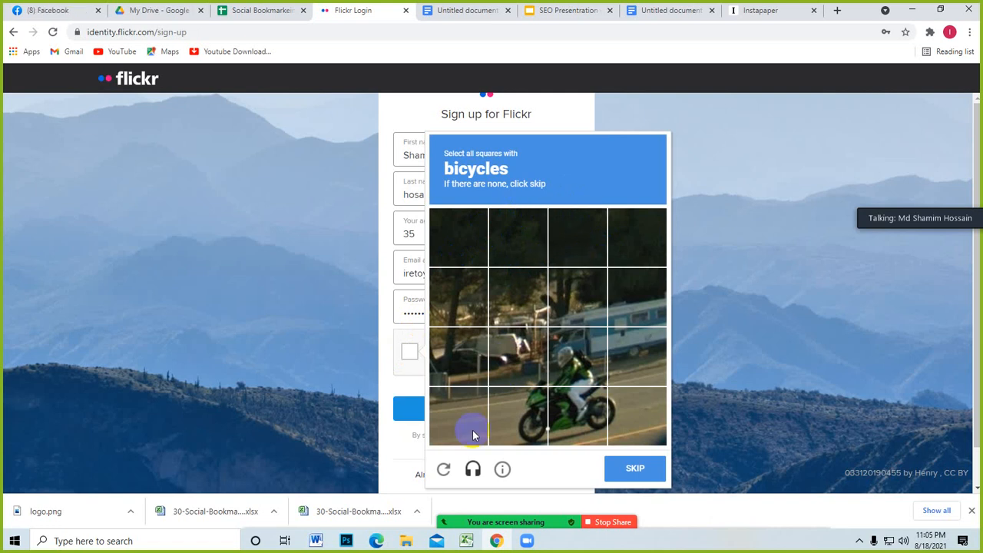
{"action": "left_click", "coordinate": [445, 468]}
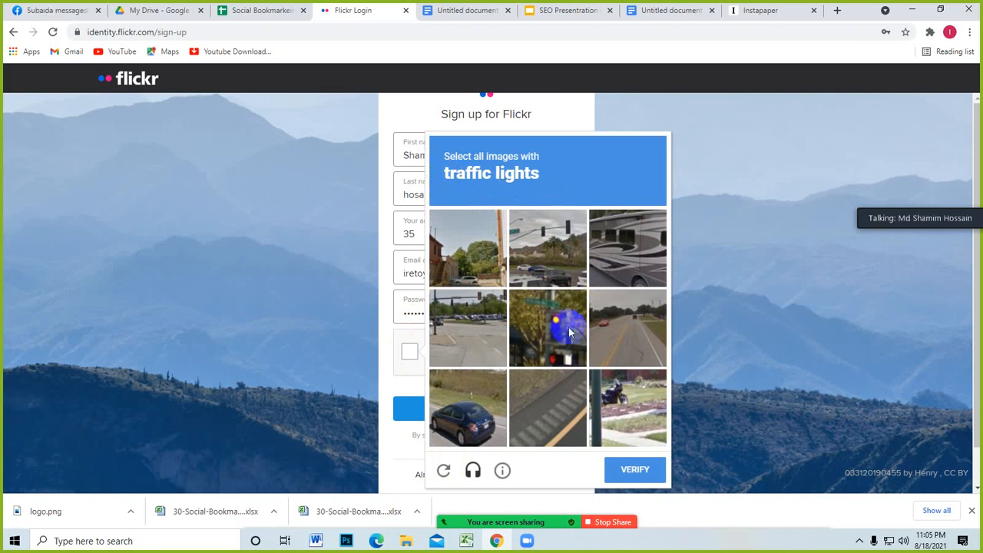
{"action": "left_click", "coordinate": [540, 244]}
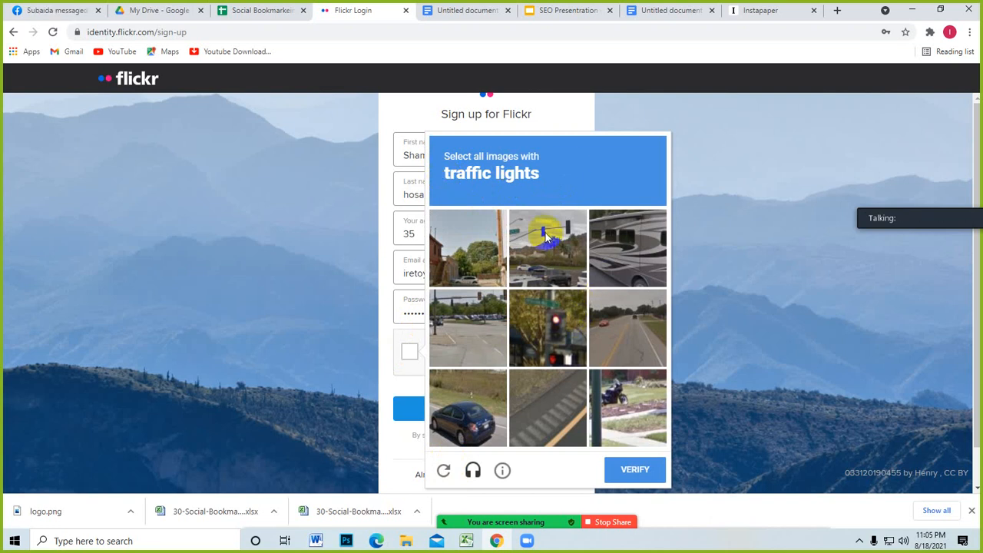
{"action": "left_click", "coordinate": [549, 326]}
{"action": "left_click", "coordinate": [619, 330]}
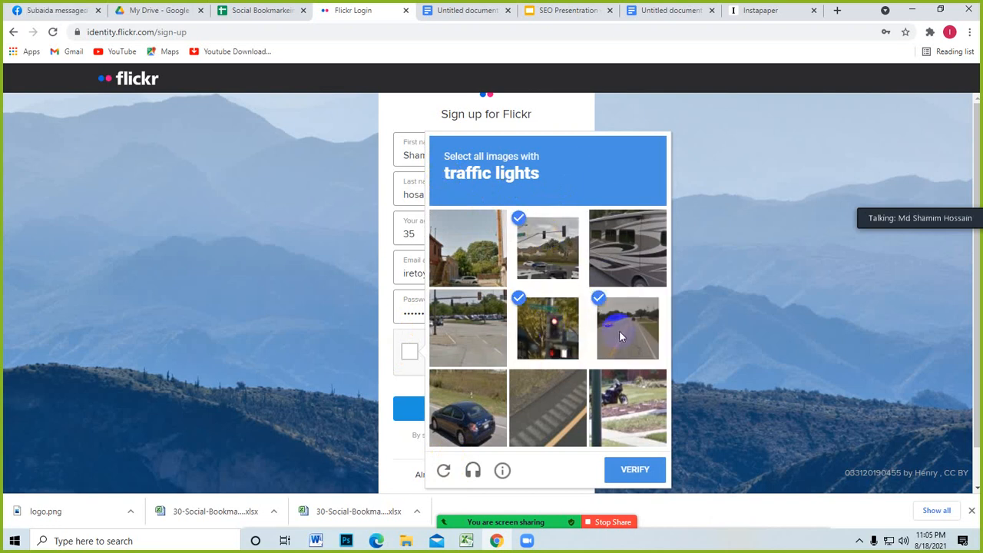
{"action": "left_click", "coordinate": [472, 334]}
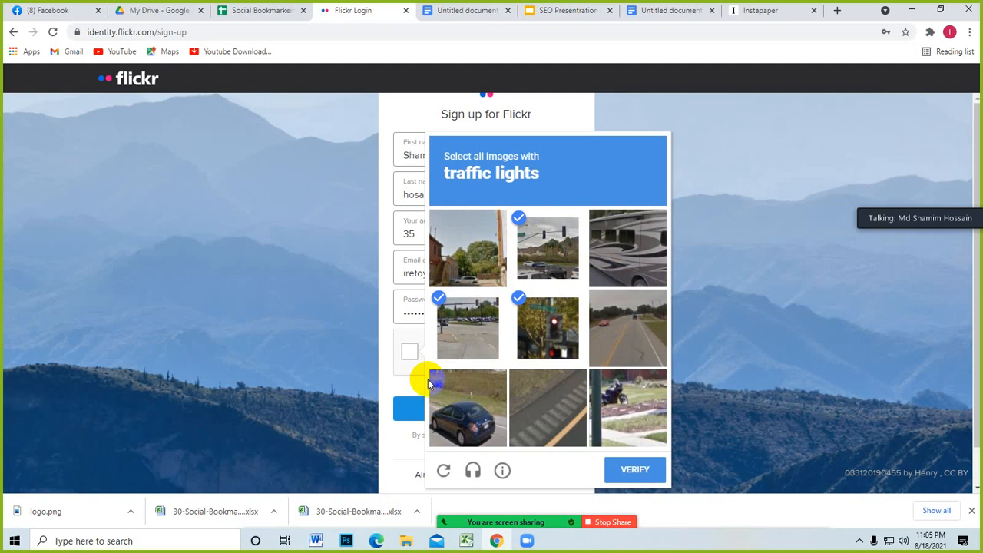
{"action": "left_click", "coordinate": [641, 334]}
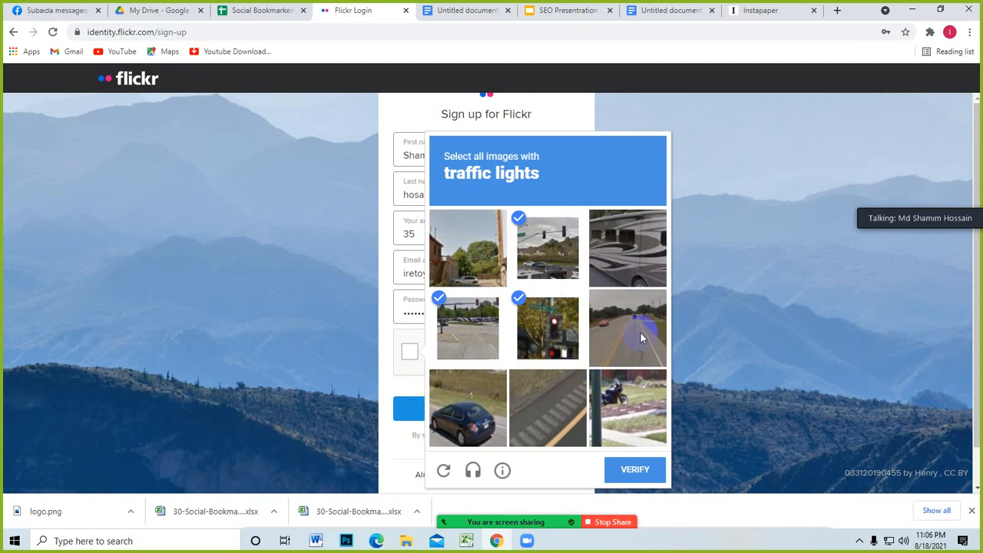
{"action": "left_click", "coordinate": [632, 472]}
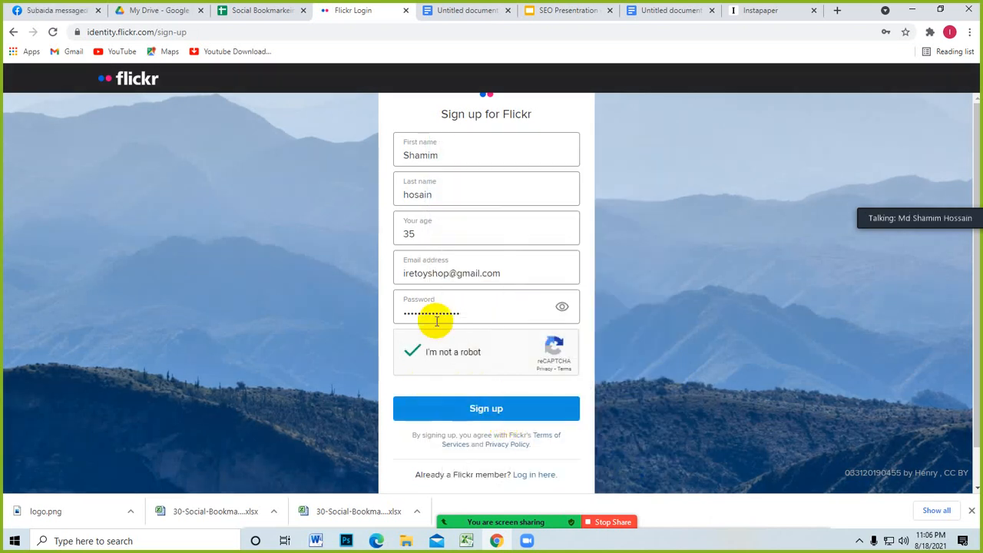
Step: Submit the Flickr sign-up, let Chrome save the new password, and open a blank tab
{"action": "left_click", "coordinate": [487, 410]}
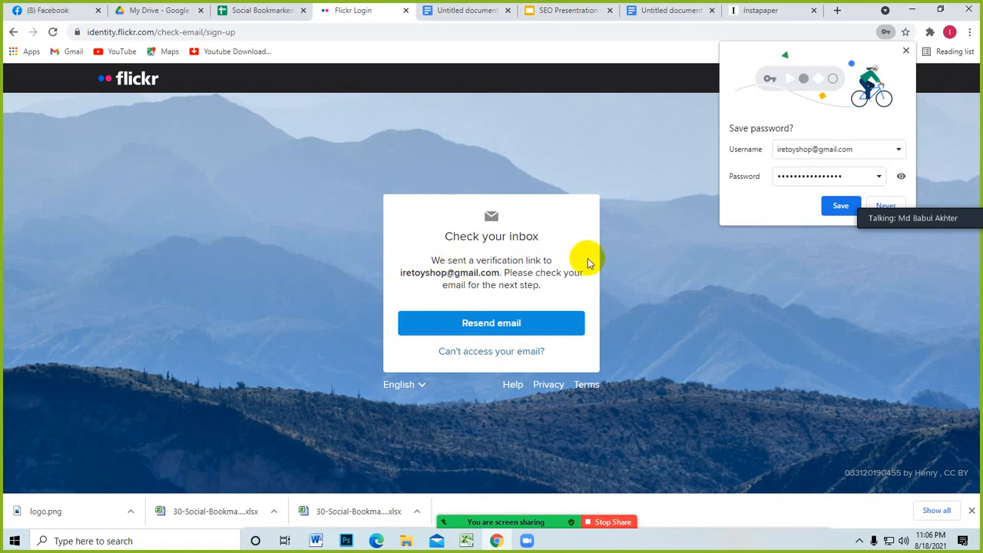
{"action": "left_click", "coordinate": [839, 206]}
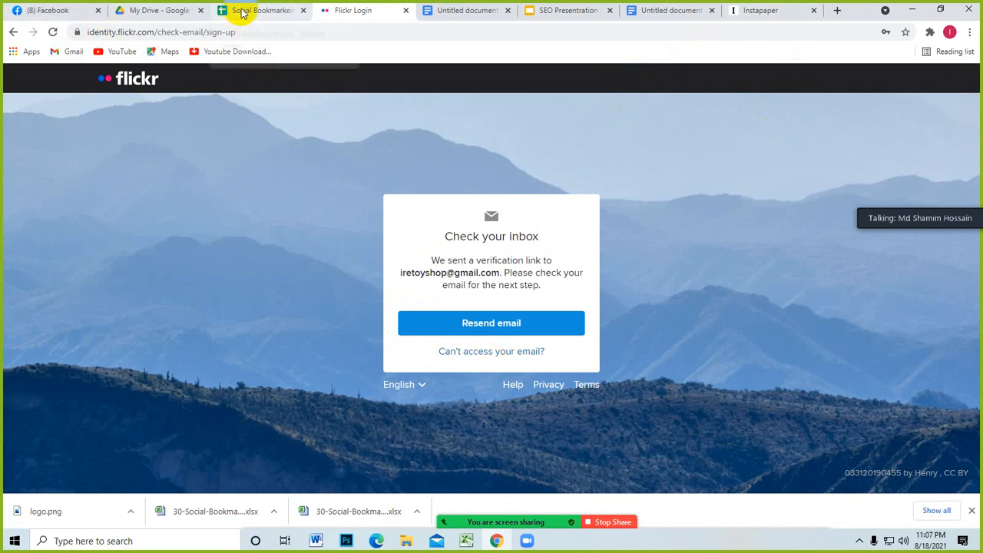
{"action": "left_click", "coordinate": [837, 10]}
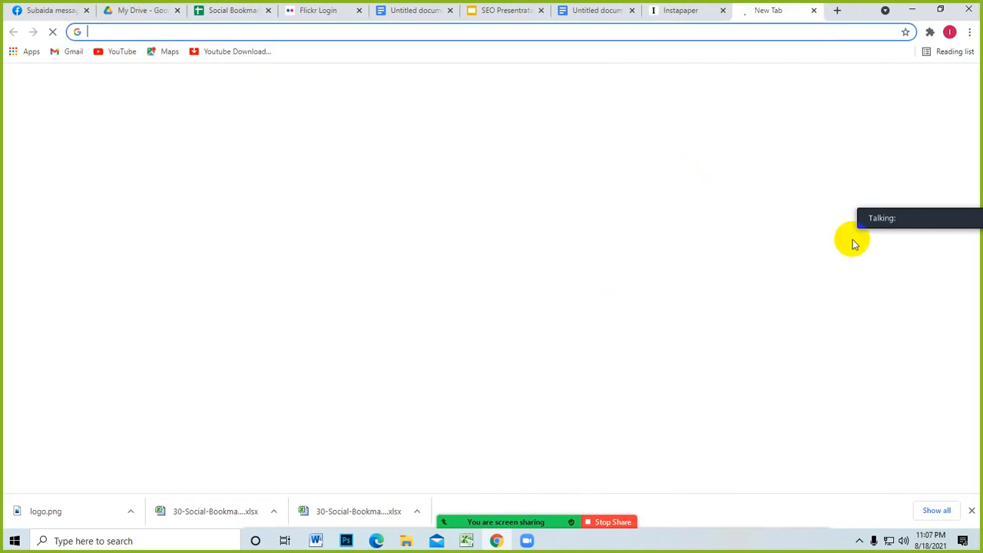
Step: From the Chrome profile avatar's account panel, choose 'Add another account'
{"action": "left_click_drag", "start_coordinate": [957, 202], "coordinate": [935, 272]}
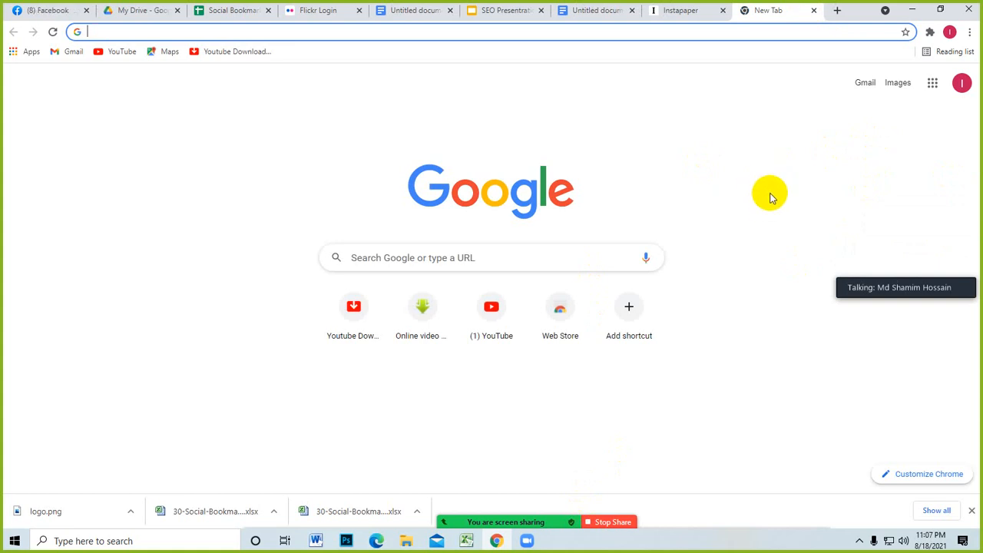
{"action": "left_click", "coordinate": [962, 84]}
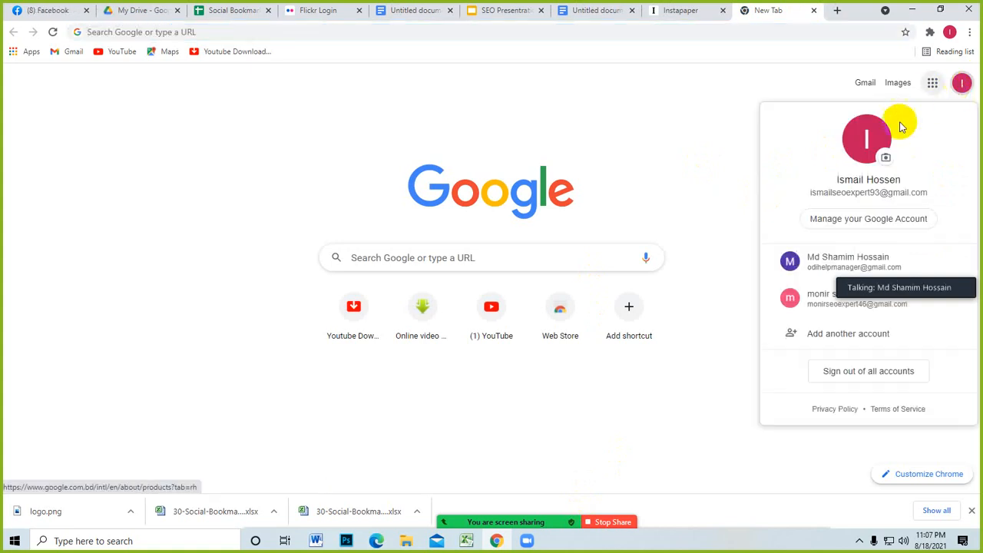
{"action": "left_click_drag", "start_coordinate": [933, 302], "coordinate": [889, 430]}
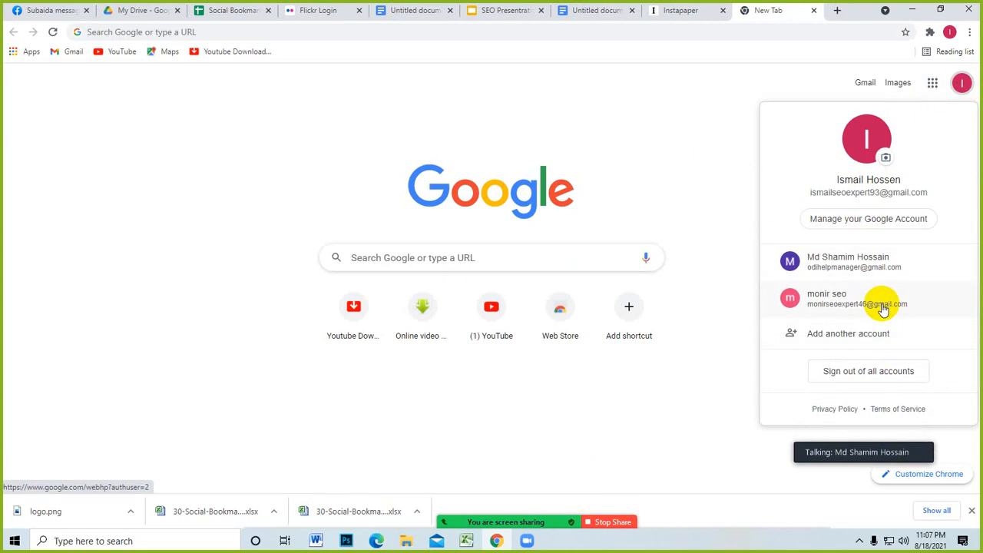
{"action": "left_click", "coordinate": [823, 338]}
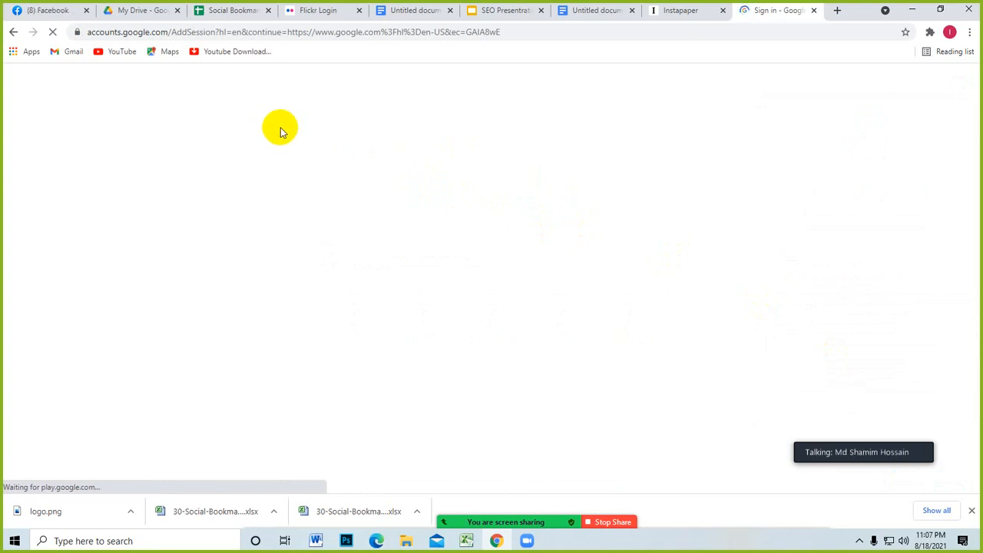
Step: Enter the shop account's email and password in Google sign-in; the password is rejected
{"action": "left_click", "coordinate": [448, 254]}
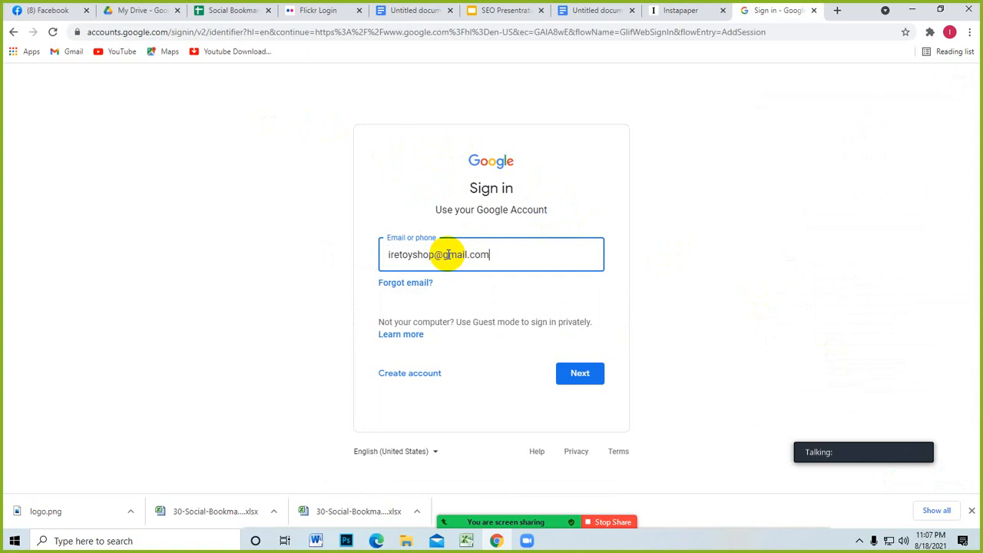
{"action": "key", "text": "Return"}
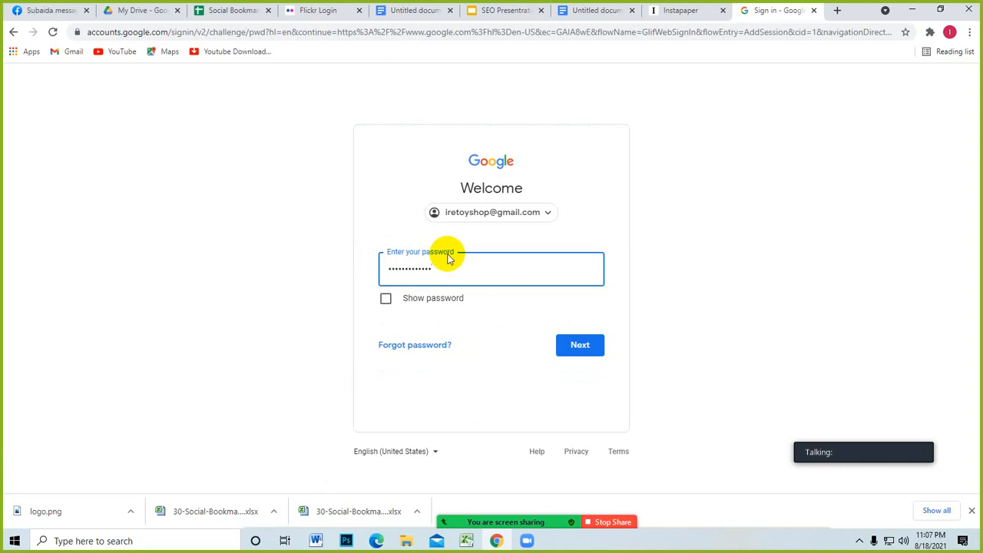
{"action": "key", "text": "Return"}
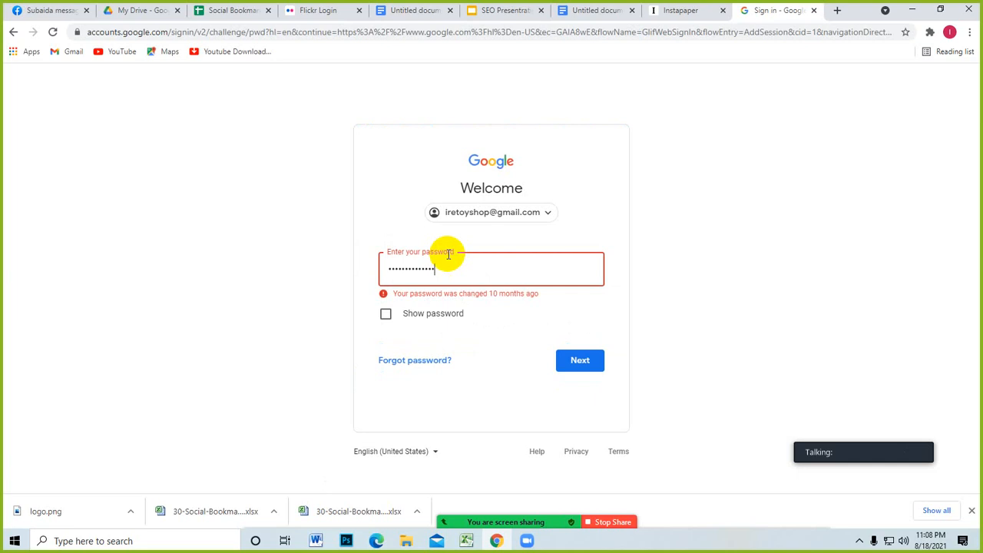
{"action": "left_click", "coordinate": [581, 358]}
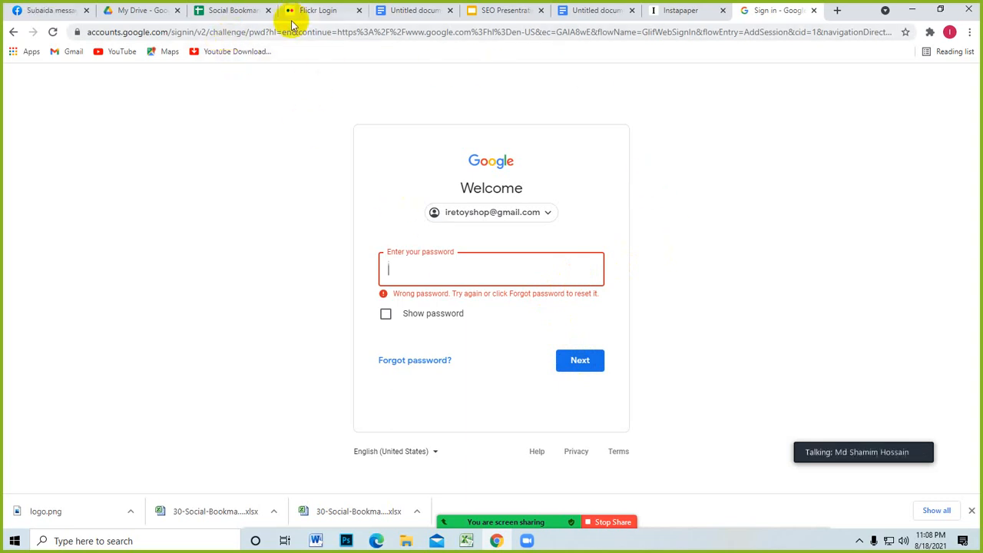
{"action": "left_click", "coordinate": [311, 9]}
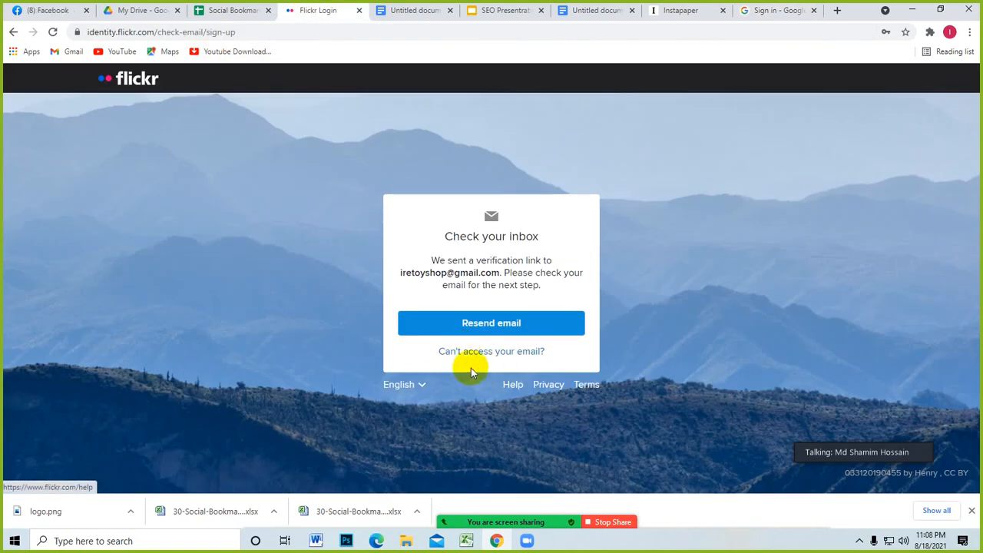
Step: Bring the Flickr tab back to the filled-in sign-up form and open a fresh tab
{"action": "left_click", "coordinate": [463, 354]}
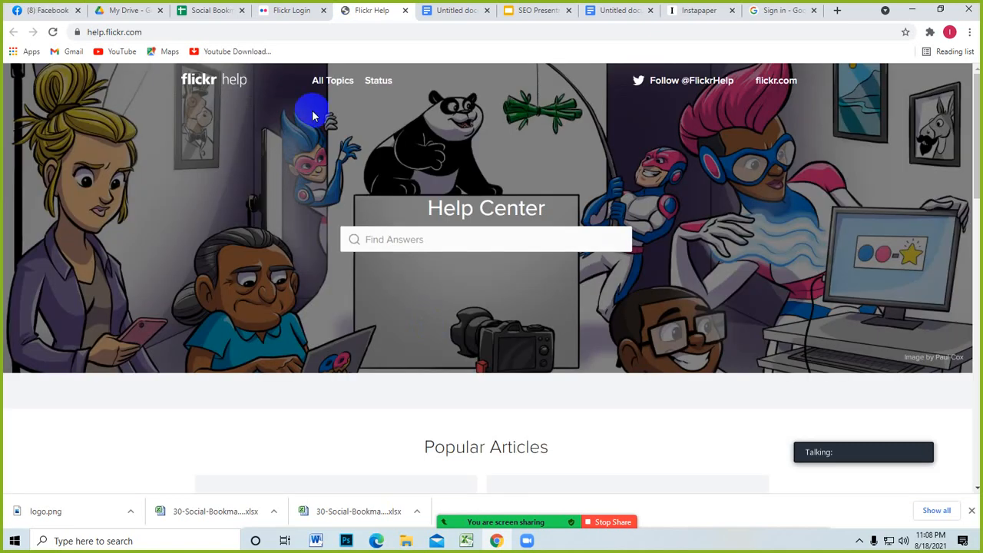
{"action": "left_click", "coordinate": [280, 10]}
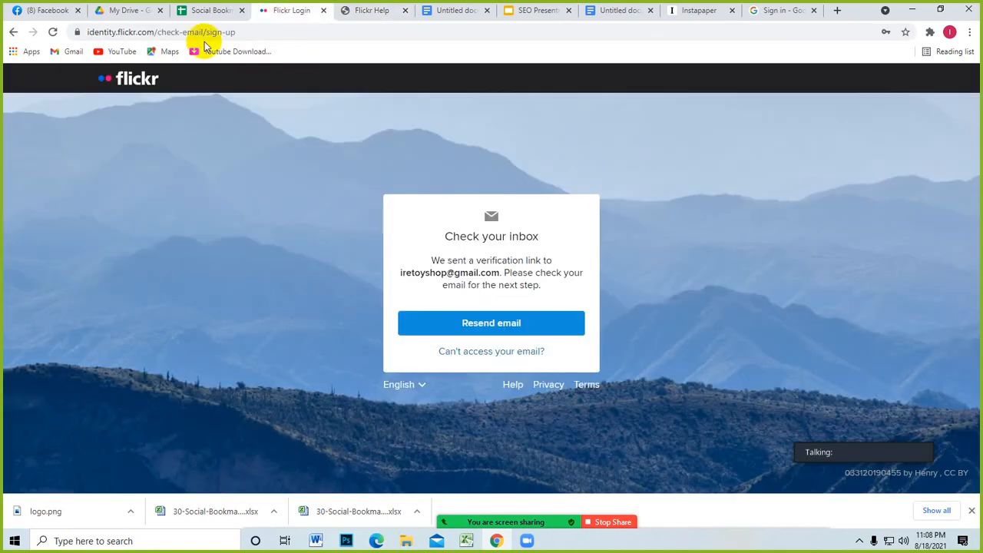
{"action": "left_click", "coordinate": [13, 33]}
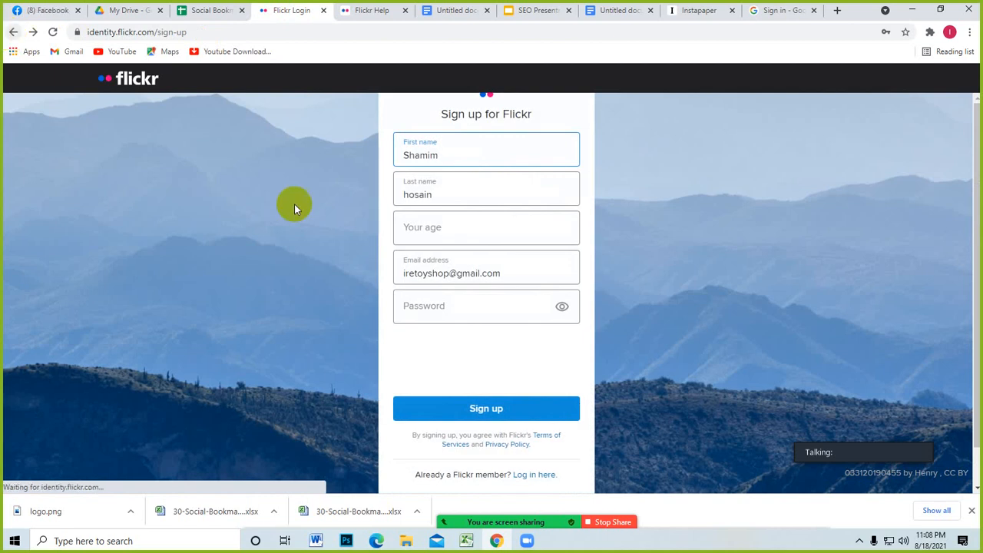
{"action": "left_click", "coordinate": [837, 11]}
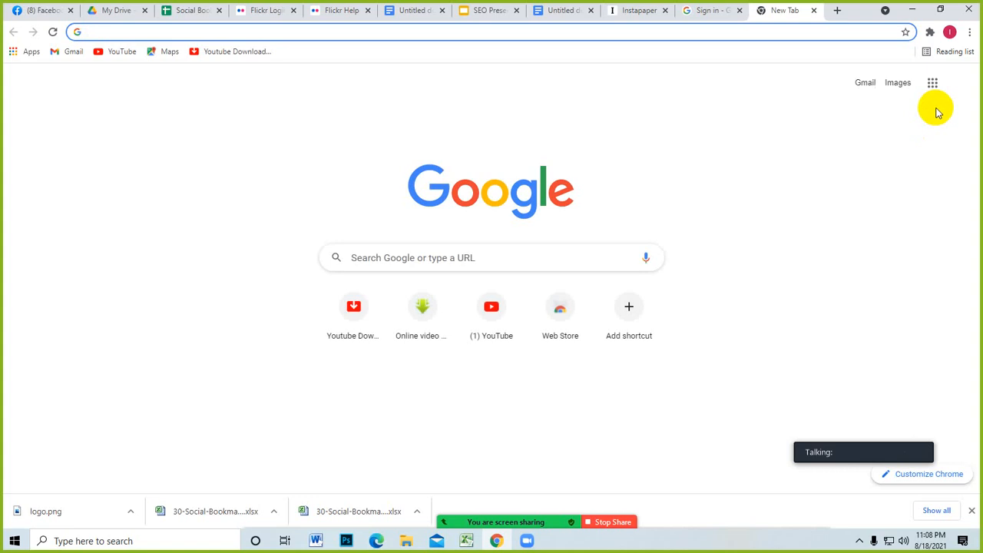
Step: Copy the signed-in Google account's email from the avatar panel and close the Flickr Help tab
{"action": "left_click", "coordinate": [959, 90]}
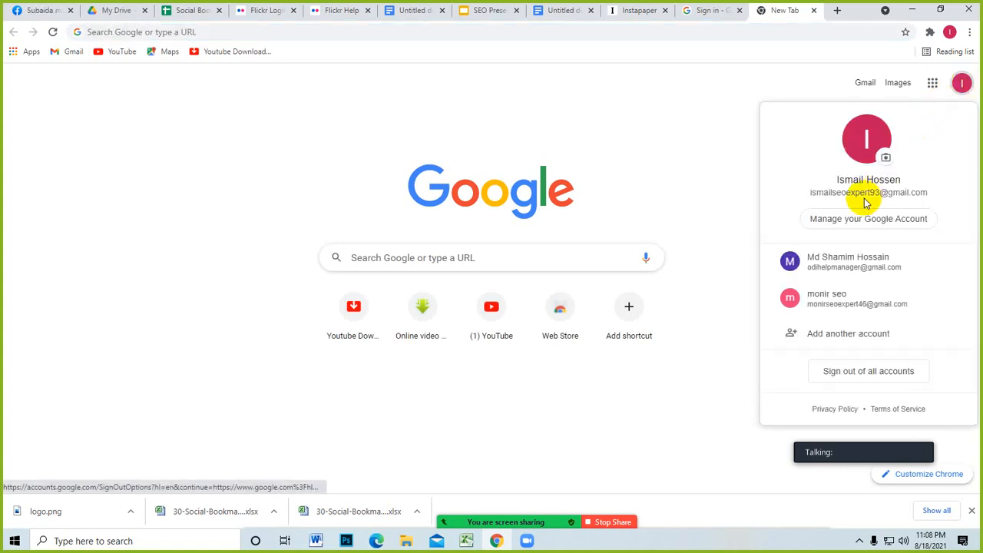
{"action": "triple_click", "coordinate": [867, 192]}
{"action": "key", "text": "ctrl+c"}
{"action": "right_click", "coordinate": [863, 192]}
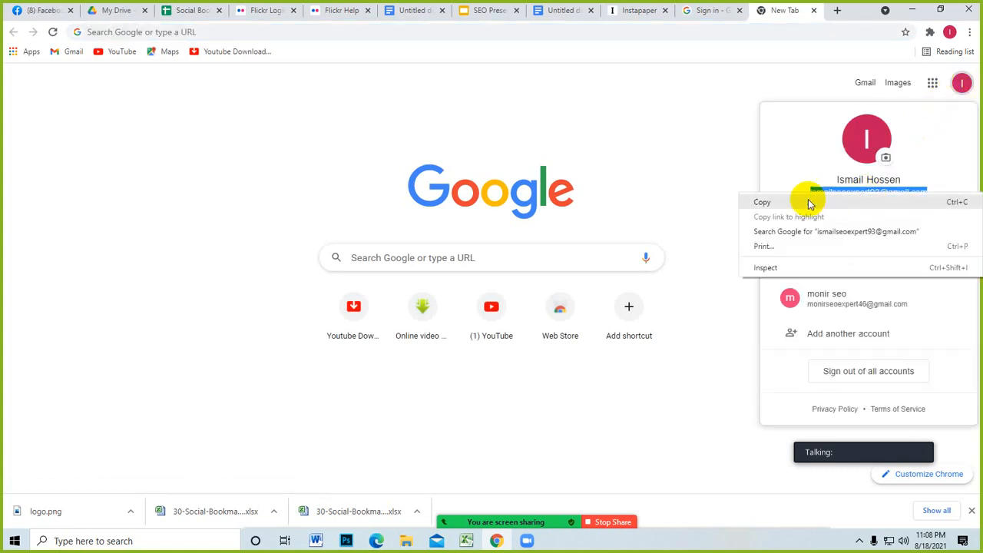
{"action": "left_click", "coordinate": [803, 197]}
{"action": "left_click", "coordinate": [335, 13]}
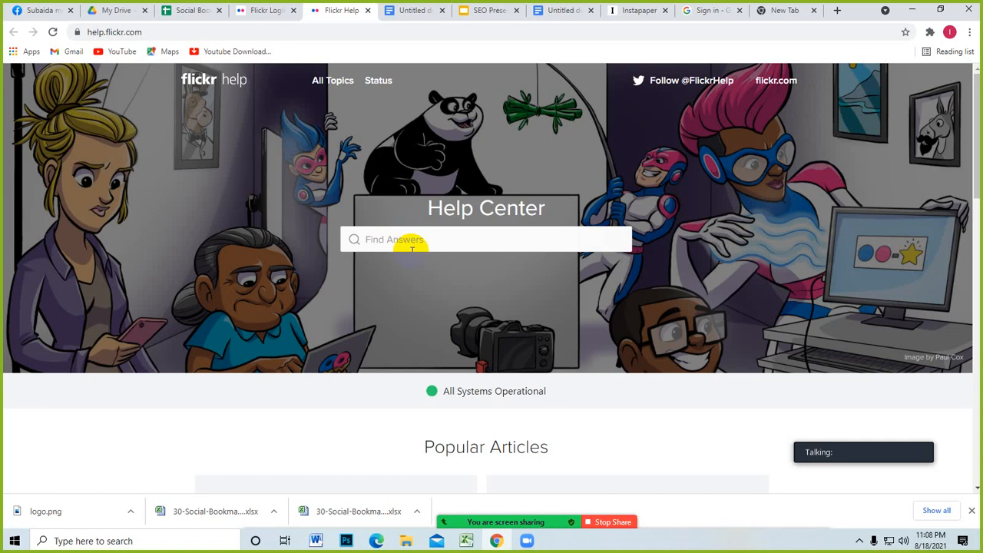
{"action": "left_click", "coordinate": [367, 10]}
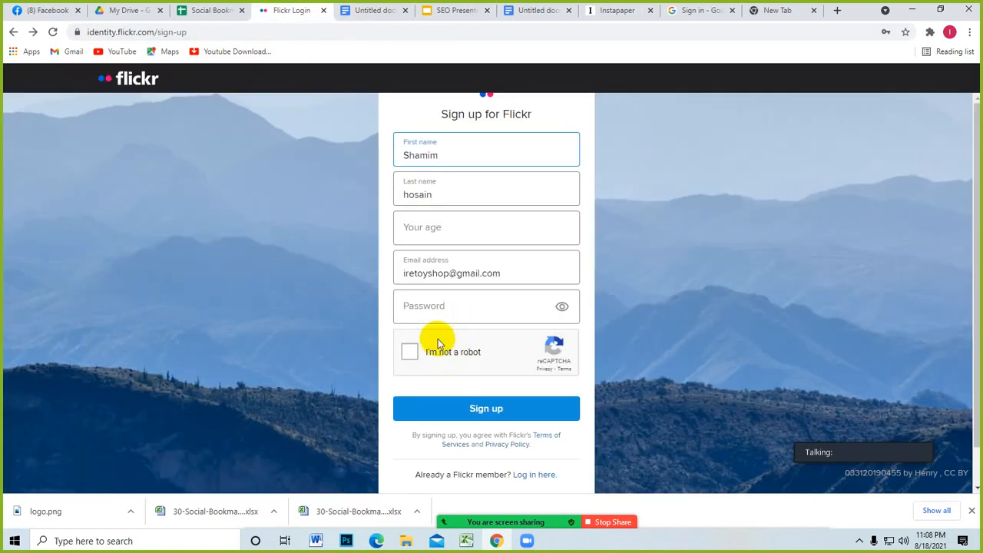
Step: Replace the sign-up email with the copied Google address and paste the spreadsheet's password
{"action": "left_click", "coordinate": [435, 310]}
{"action": "left_click", "coordinate": [480, 259]}
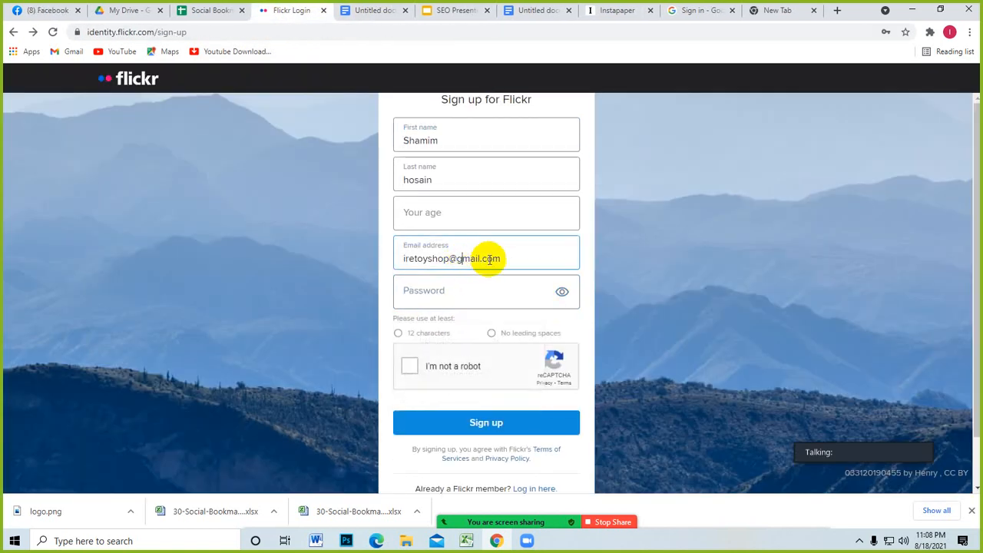
{"action": "left_click_drag", "start_coordinate": [504, 259], "coordinate": [365, 265]}
{"action": "key", "text": "ctrl+v"}
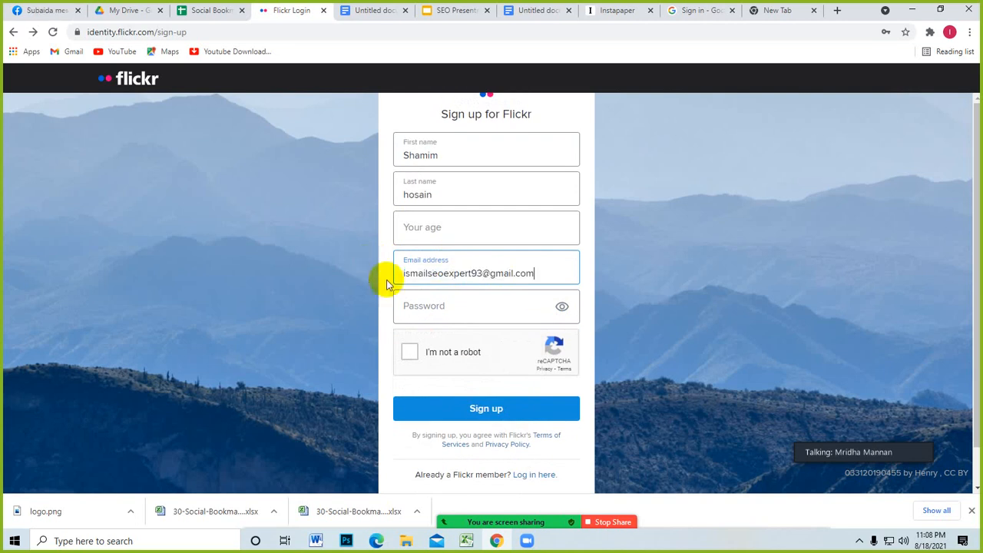
{"action": "left_click", "coordinate": [413, 305]}
{"action": "left_click", "coordinate": [191, 14]}
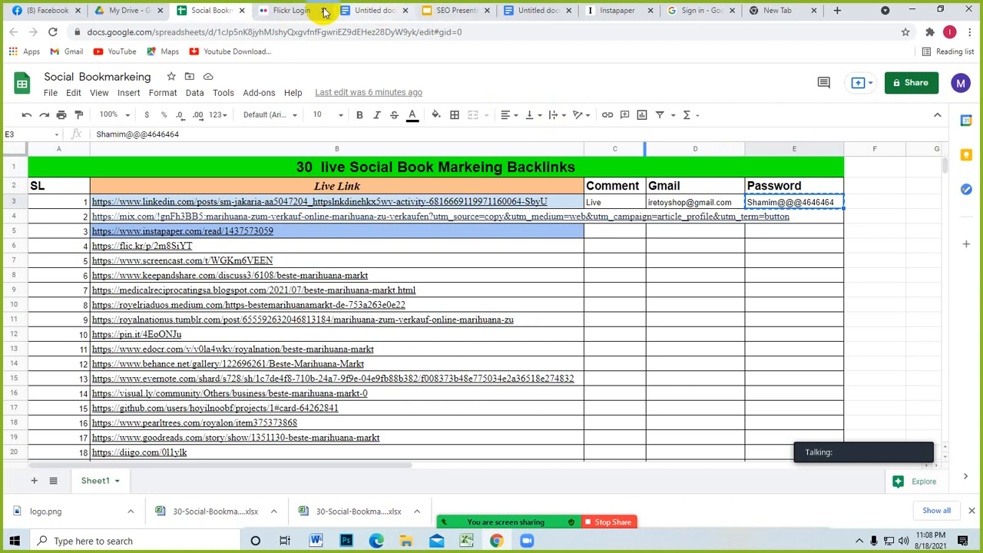
{"action": "left_click", "coordinate": [291, 13]}
{"action": "left_click", "coordinate": [425, 292]}
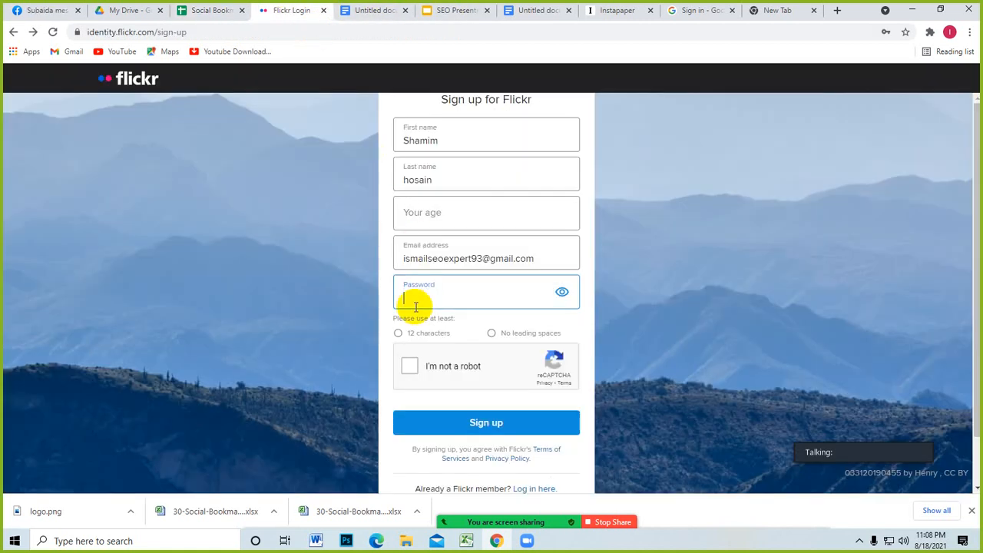
{"action": "key", "text": "ctrl+v"}
Step: Pass the reCAPTCHA check by selecting the three taxi images
{"action": "left_click", "coordinate": [415, 366]}
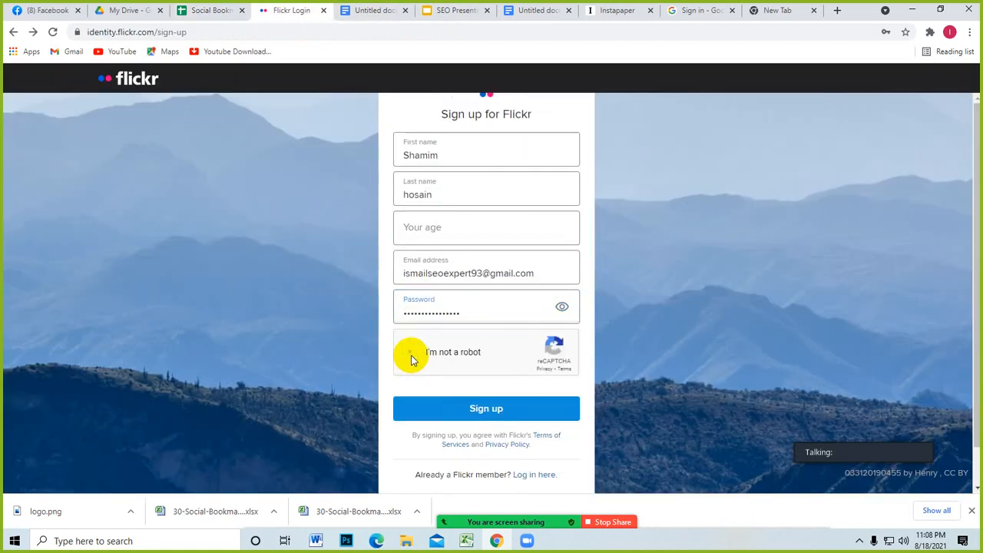
{"action": "left_click", "coordinate": [457, 337]}
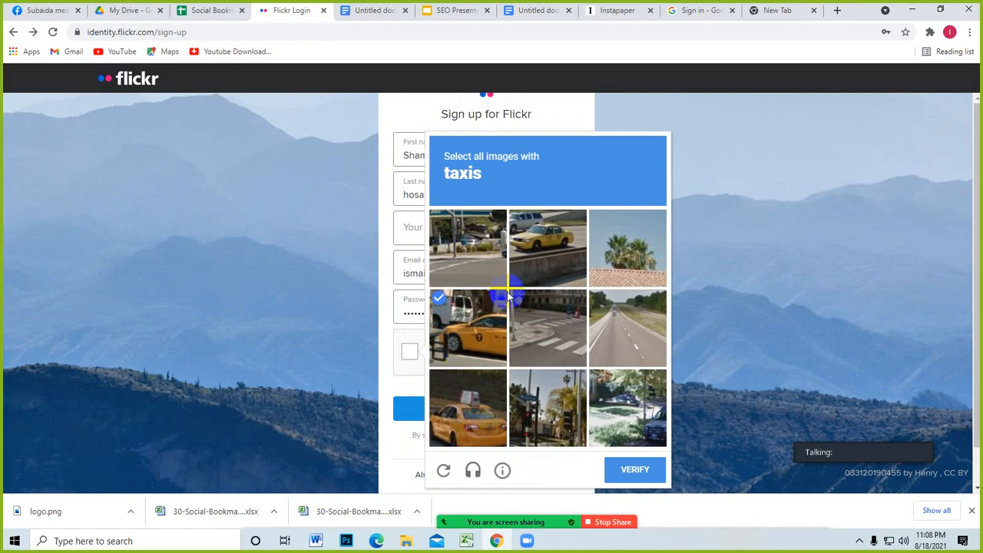
{"action": "left_click", "coordinate": [544, 250]}
{"action": "left_click", "coordinate": [484, 399]}
{"action": "left_click", "coordinate": [631, 467]}
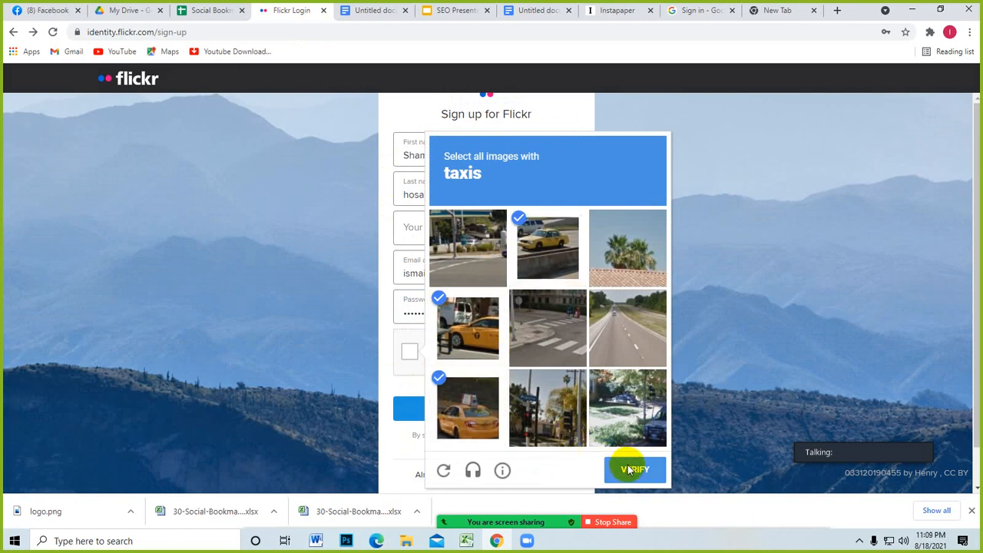
Step: Enter age 35, submit the sign-up, save the password, and resend the verification email
{"action": "left_click", "coordinate": [534, 405]}
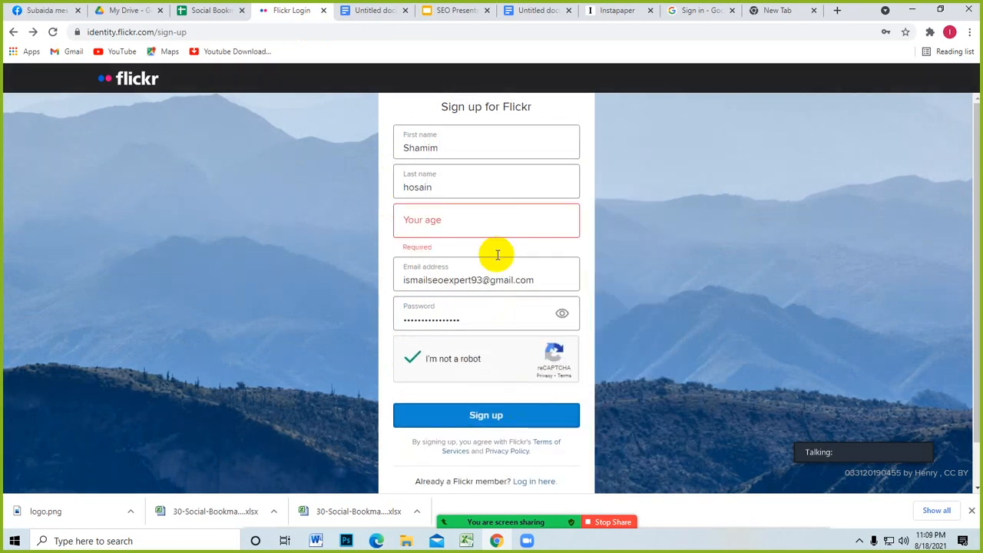
{"action": "type", "text": "35"}
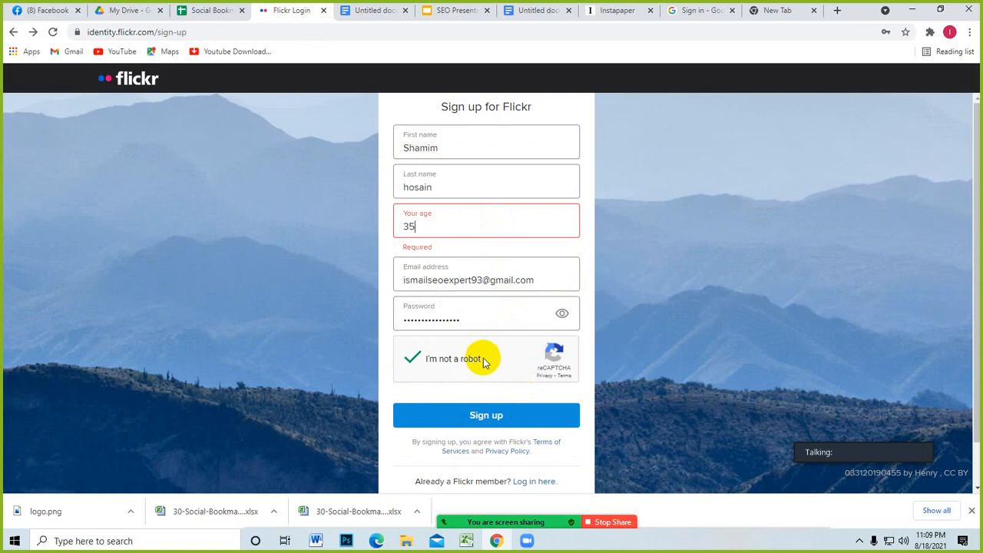
{"action": "left_click", "coordinate": [496, 419]}
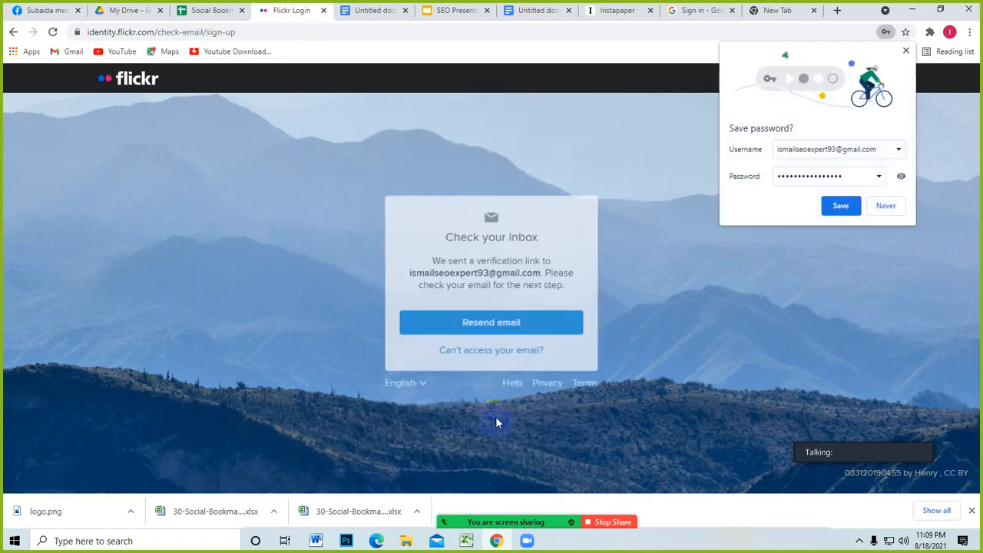
{"action": "left_click", "coordinate": [838, 205]}
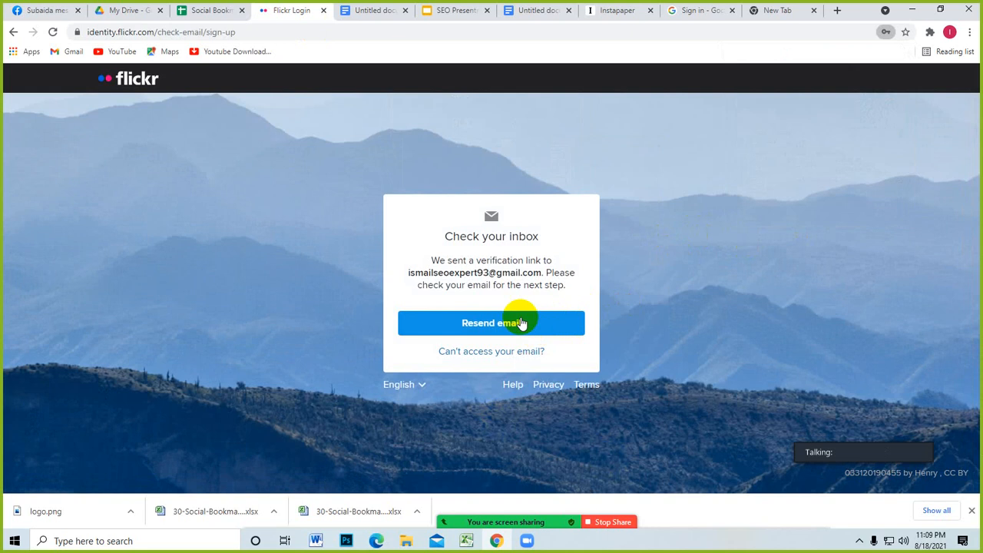
{"action": "left_click", "coordinate": [500, 323]}
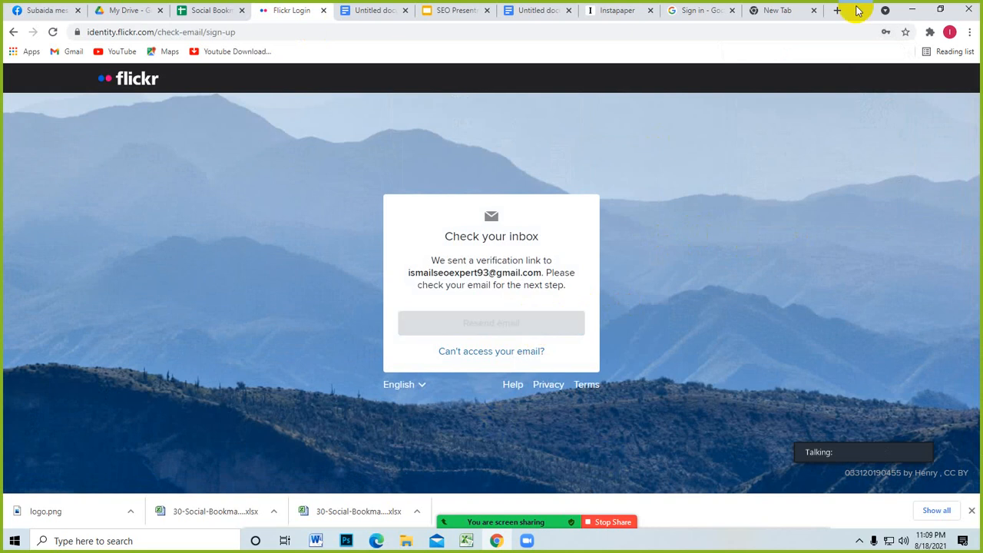
Step: Open Gmail and the 'Flickr – Verify your account' email in the inbox
{"action": "left_click", "coordinate": [752, 11]}
{"action": "left_click", "coordinate": [865, 85]}
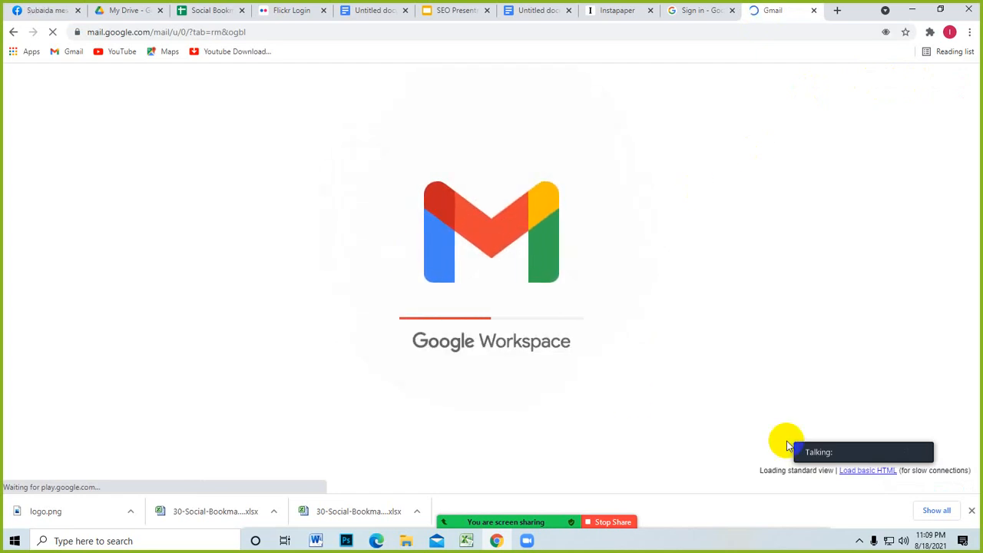
{"action": "left_click", "coordinate": [972, 510]}
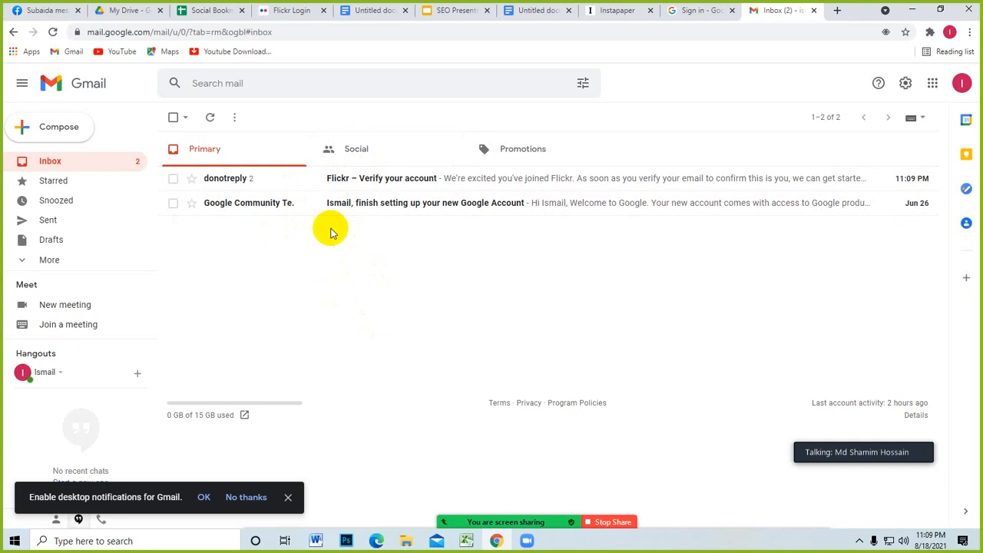
{"action": "left_click", "coordinate": [219, 13]}
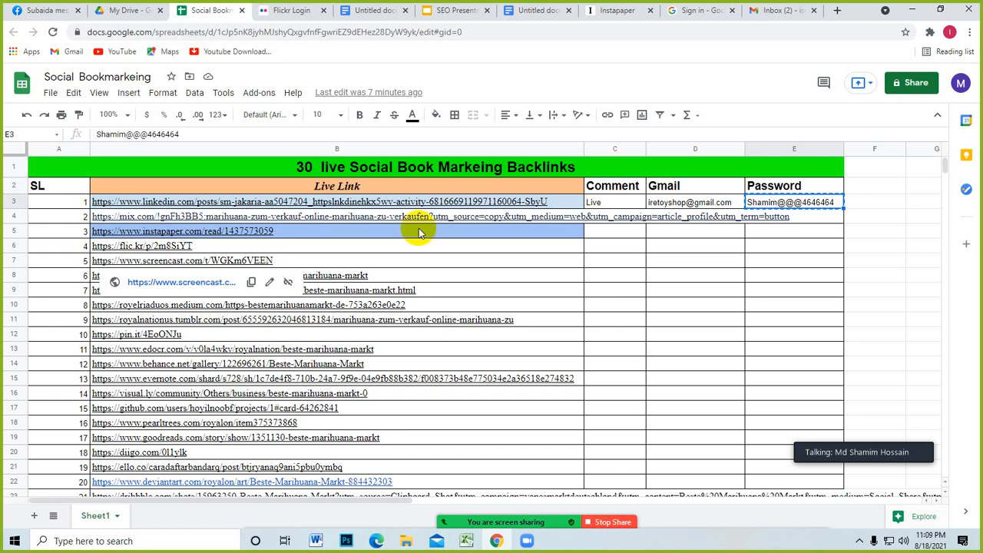
{"action": "left_click", "coordinate": [771, 11]}
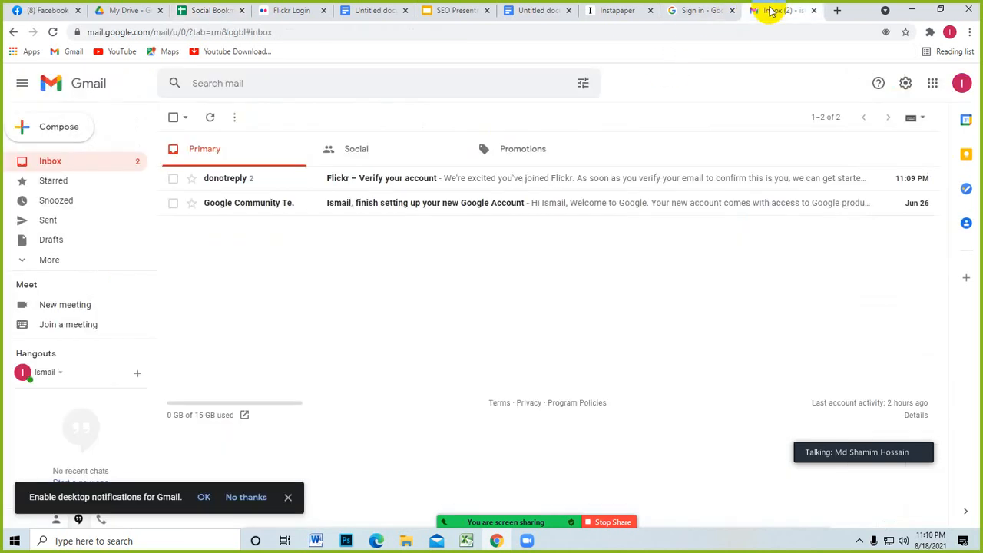
{"action": "left_click", "coordinate": [334, 178]}
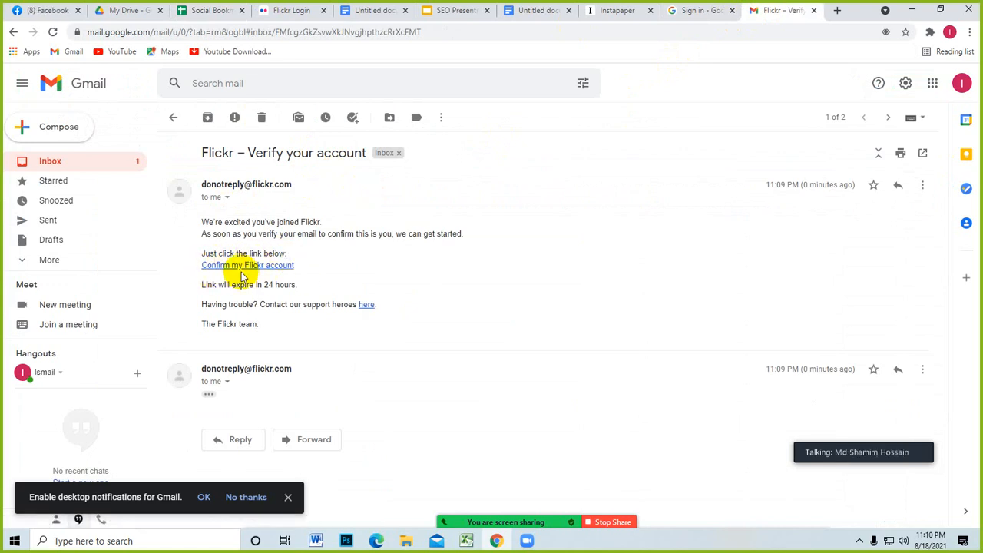
Step: Expand the newer Flickr email and follow its 'Confirm my Flickr account' link
{"action": "left_click", "coordinate": [245, 266]}
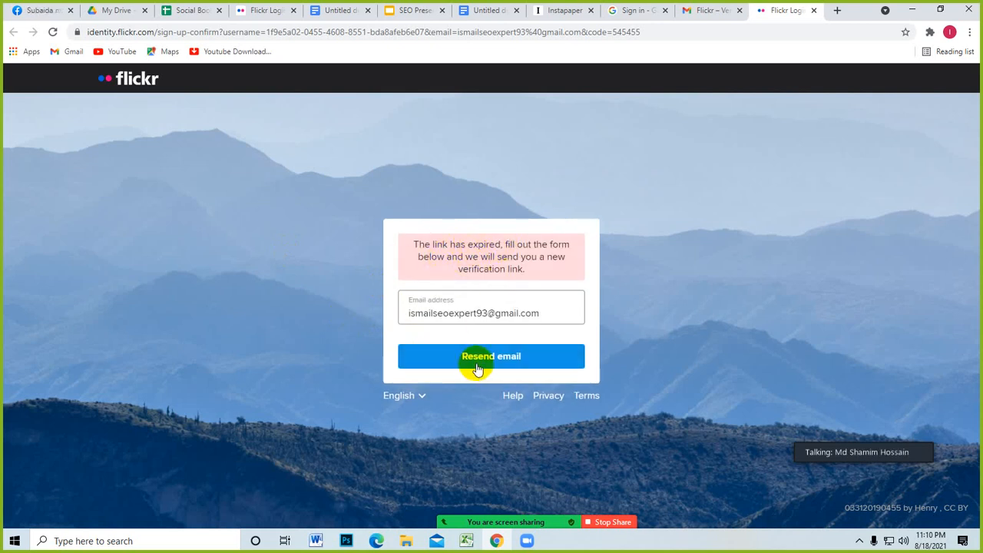
{"action": "left_click", "coordinate": [707, 10]}
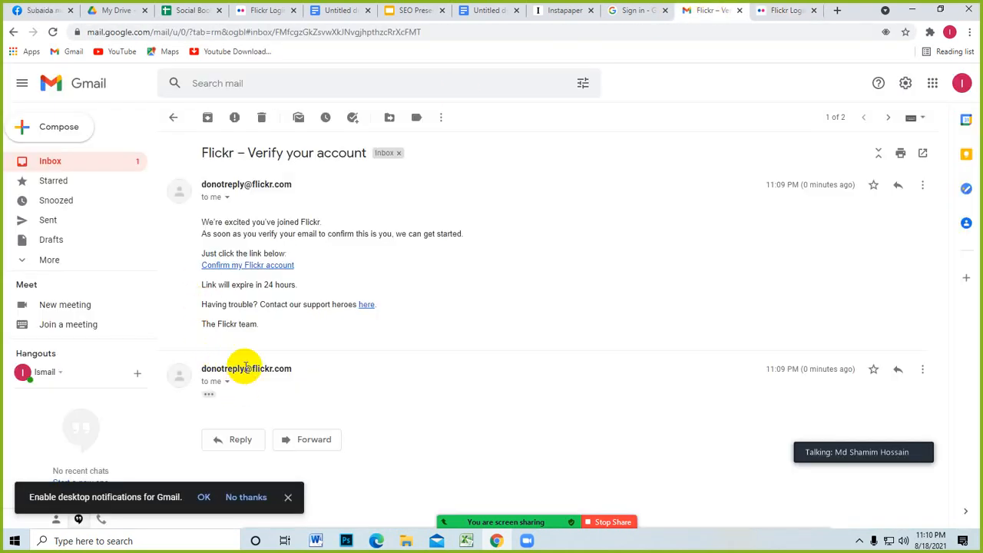
{"action": "left_click", "coordinate": [209, 394]}
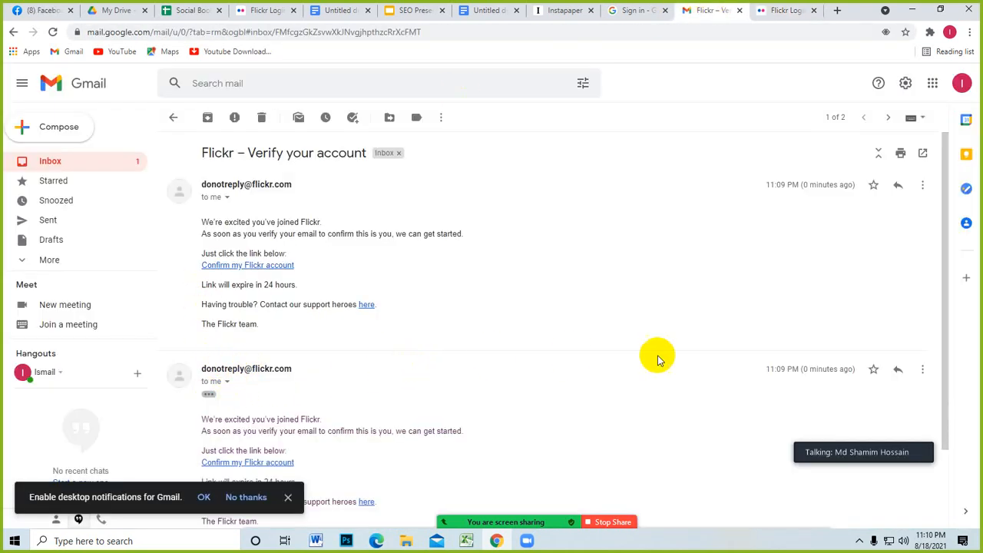
{"action": "scroll", "coordinate": [645, 262], "scroll_direction": "down", "scroll_amount": 1}
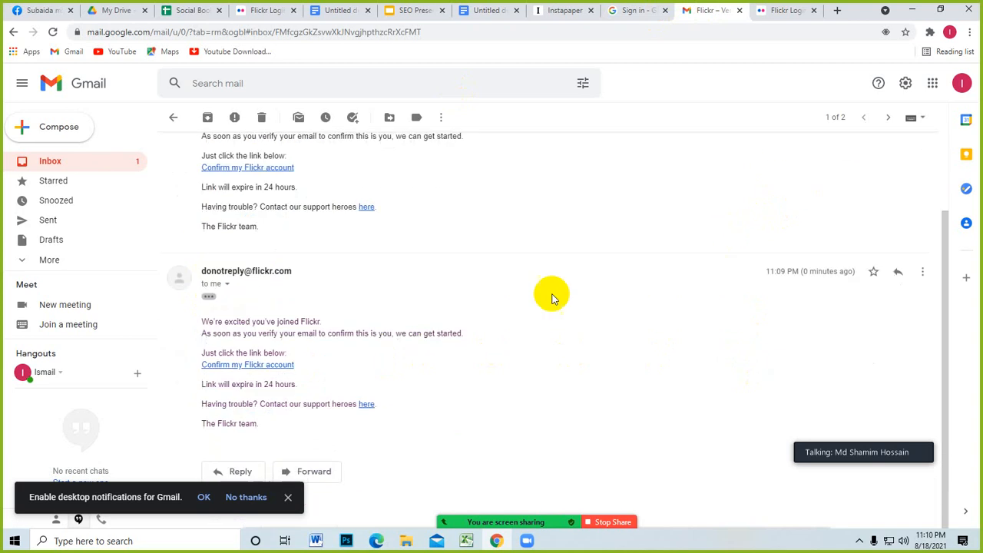
{"action": "left_click", "coordinate": [230, 367]}
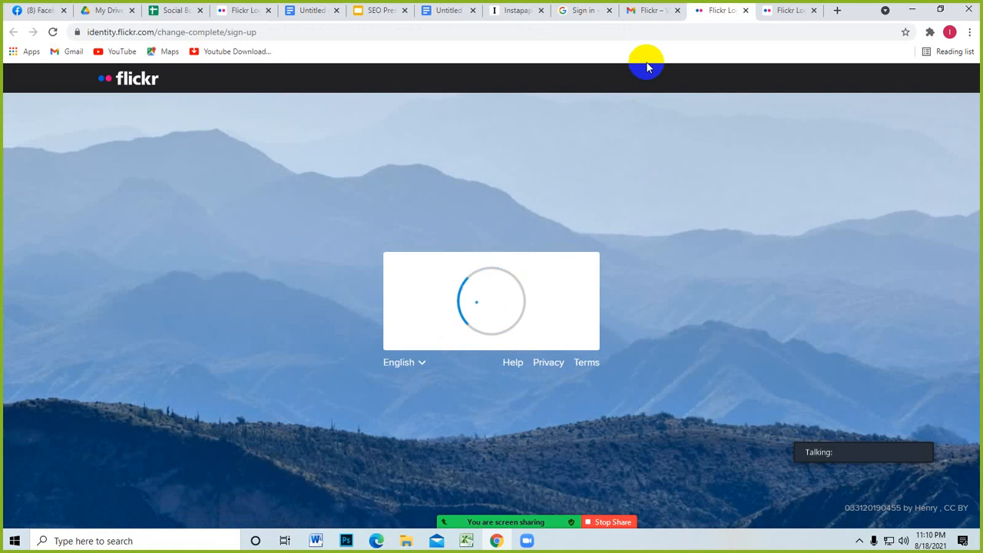
Step: Acknowledge the confirmation with 'Okay, got it!' and sign in with the filled credentials
{"action": "left_click", "coordinate": [481, 343]}
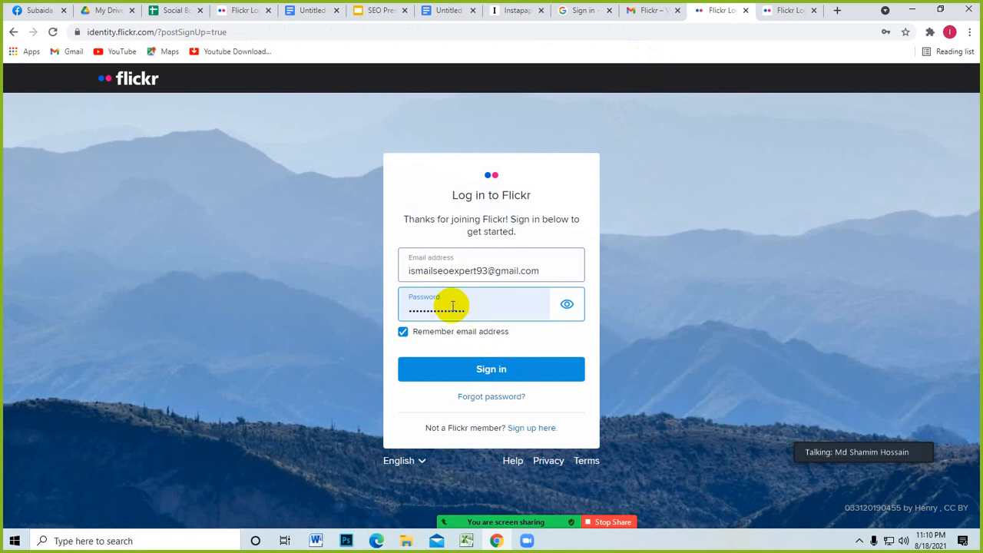
{"action": "left_click", "coordinate": [479, 370]}
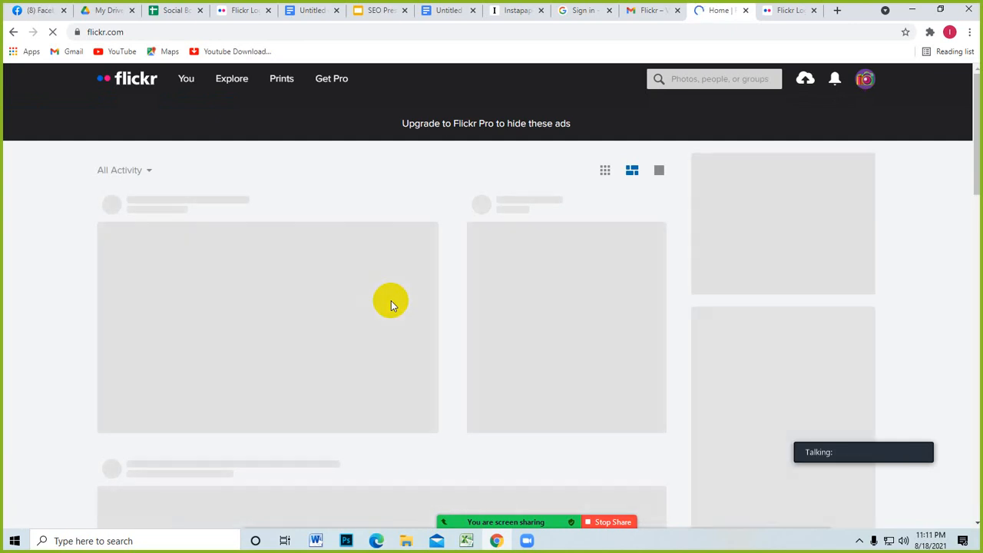
Step: Close the extra 'Flickr Login' tab and look over the Flickr home feed
{"action": "left_click", "coordinate": [815, 11]}
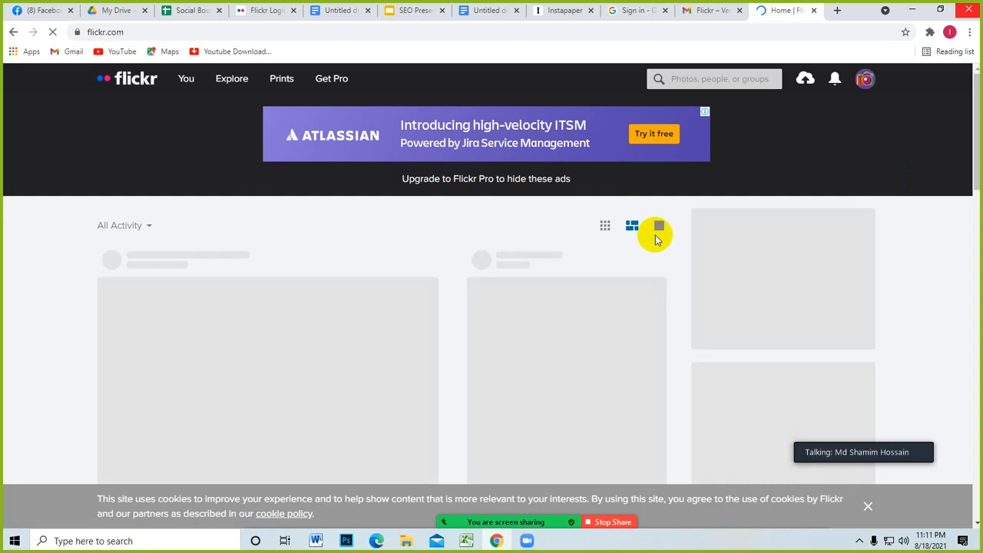
{"action": "scroll", "coordinate": [772, 163], "scroll_direction": "down", "scroll_amount": 2}
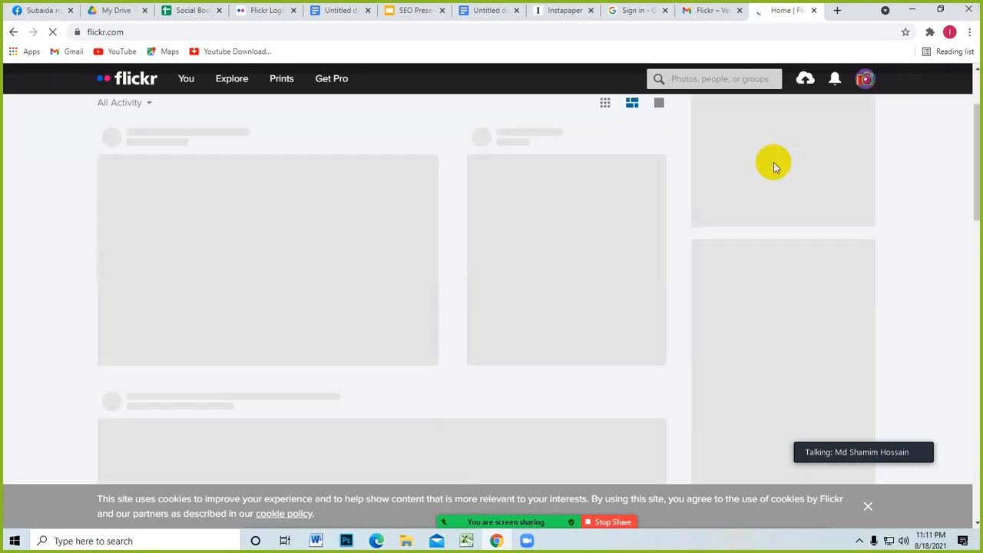
{"action": "scroll", "coordinate": [774, 163], "scroll_direction": "up", "scroll_amount": 2}
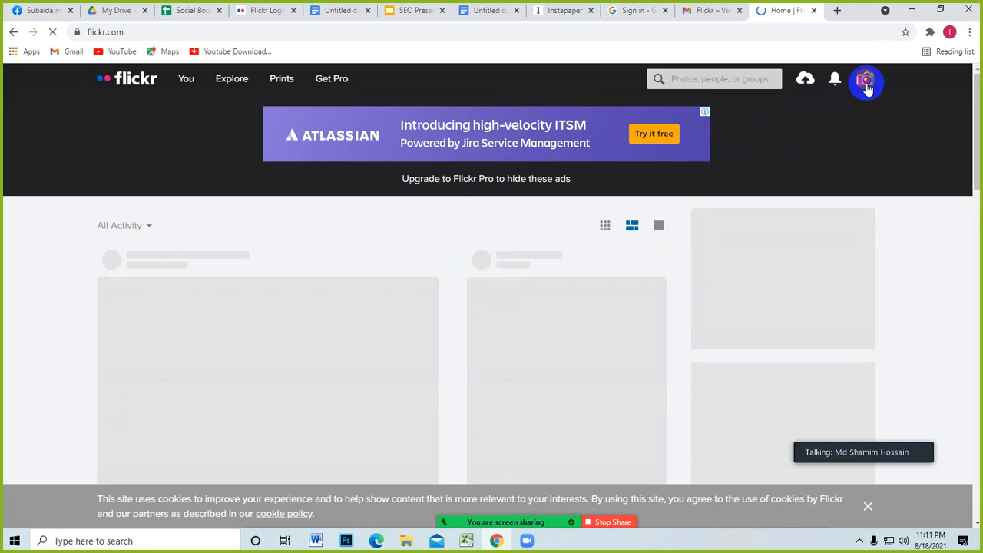
Step: Queue the 31 KB 'logo' image from the Desktop order folder in Flickr's uploader and select it for editing
{"action": "left_click", "coordinate": [806, 82]}
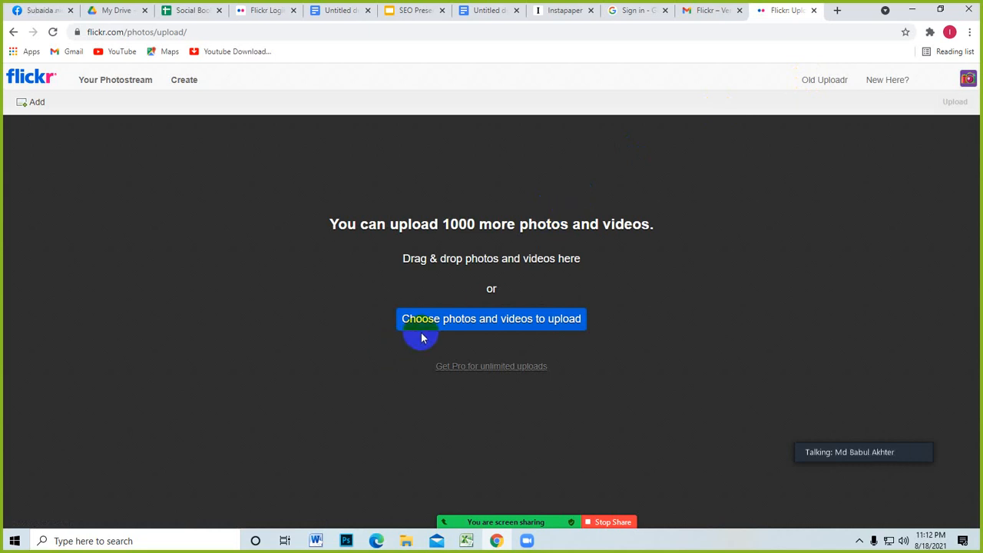
{"action": "left_click", "coordinate": [475, 327]}
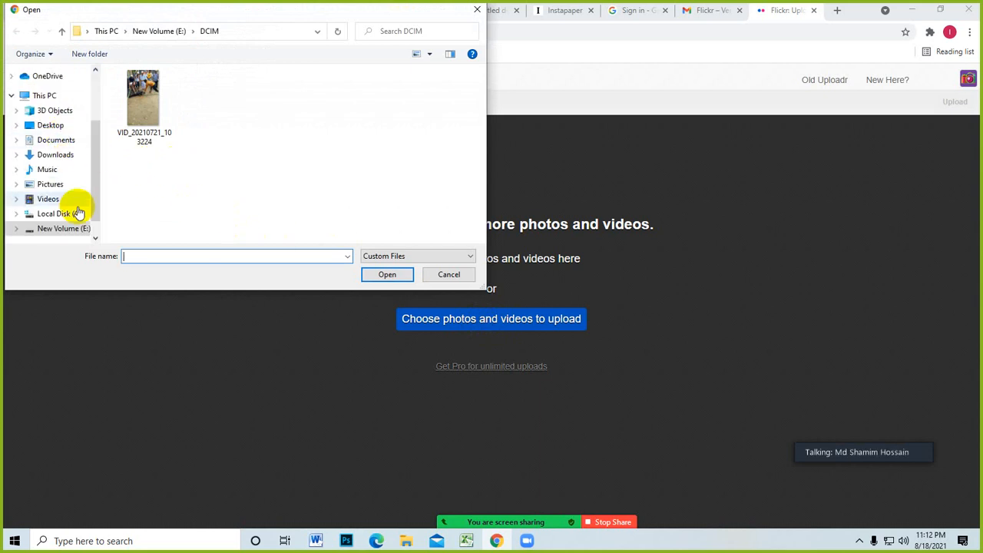
{"action": "left_click", "coordinate": [52, 127]}
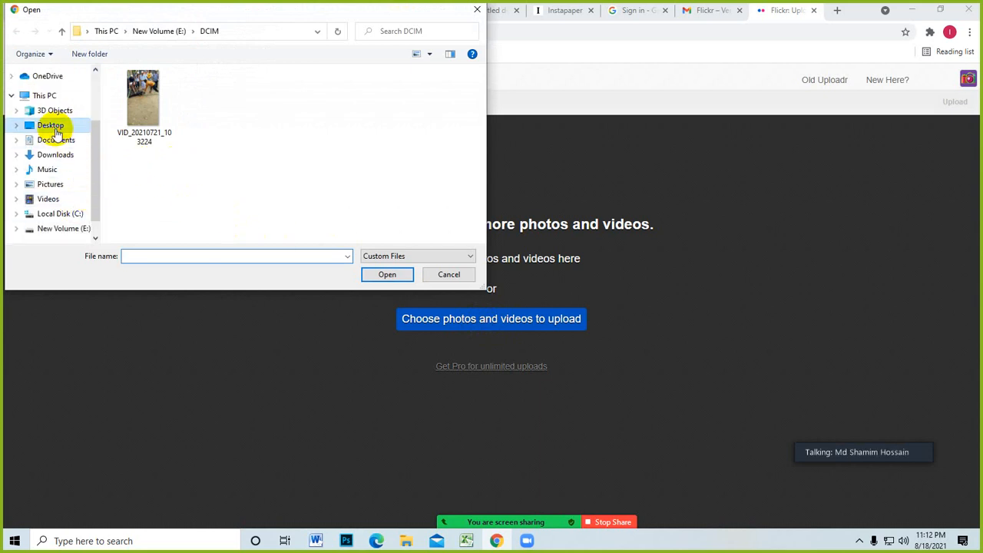
{"action": "double_click", "coordinate": [153, 90]}
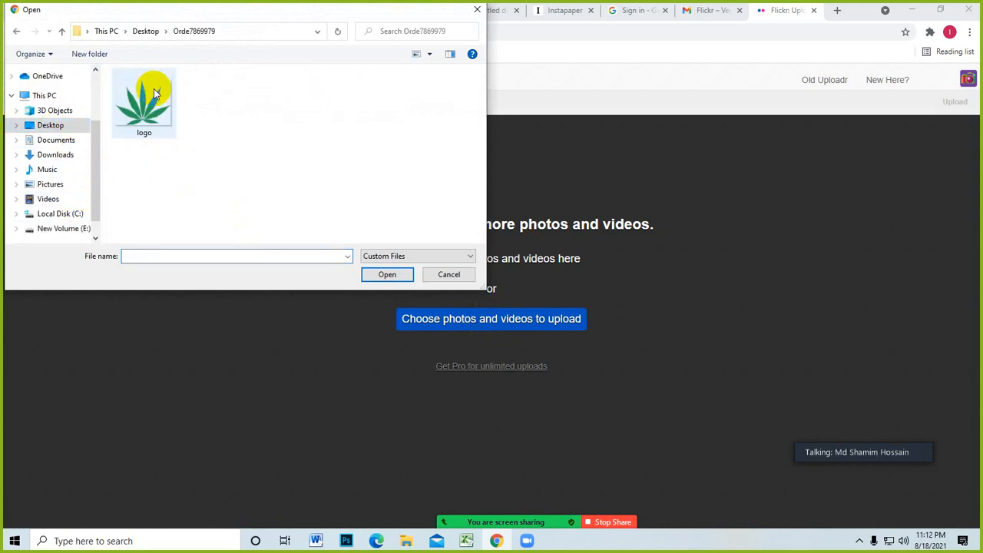
{"action": "double_click", "coordinate": [146, 108]}
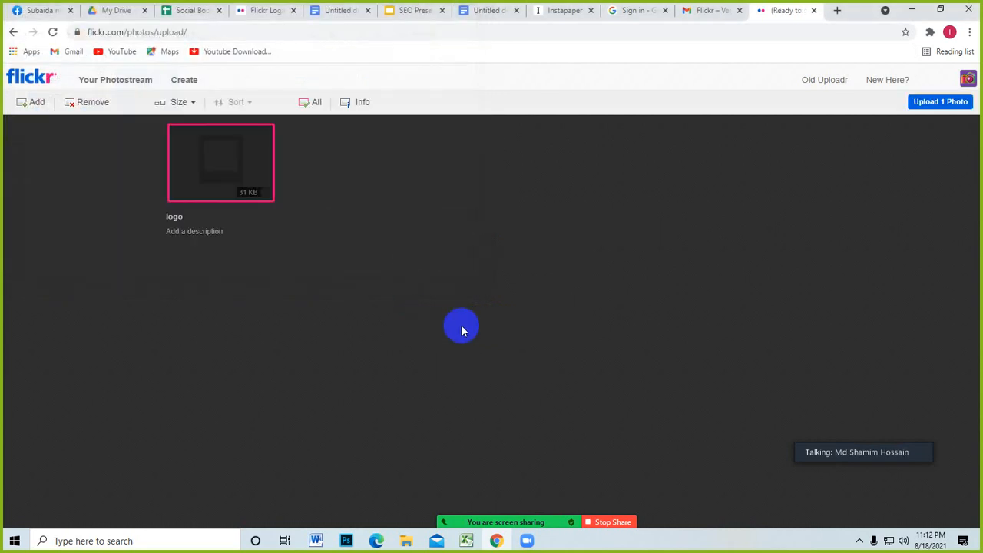
{"action": "left_click", "coordinate": [162, 229]}
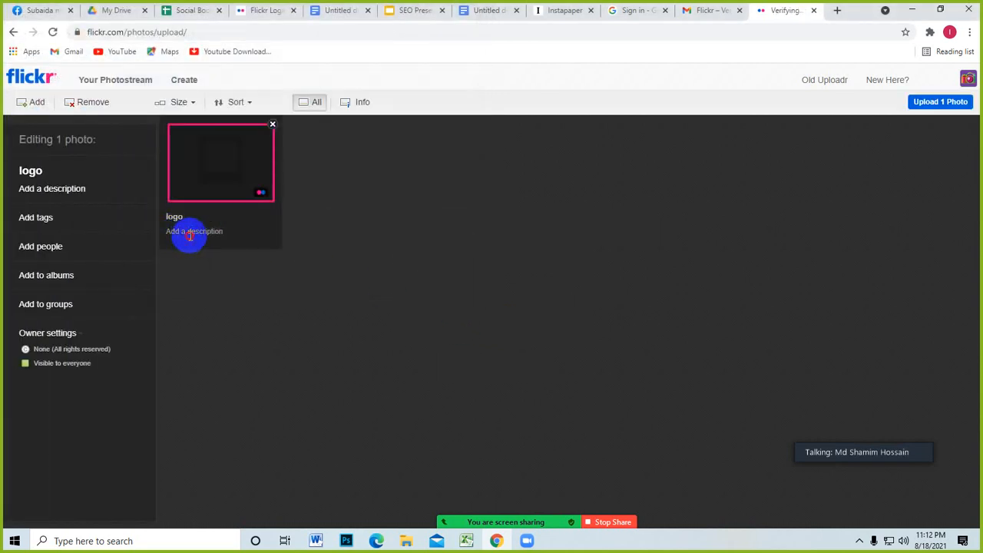
{"action": "left_click", "coordinate": [188, 233]}
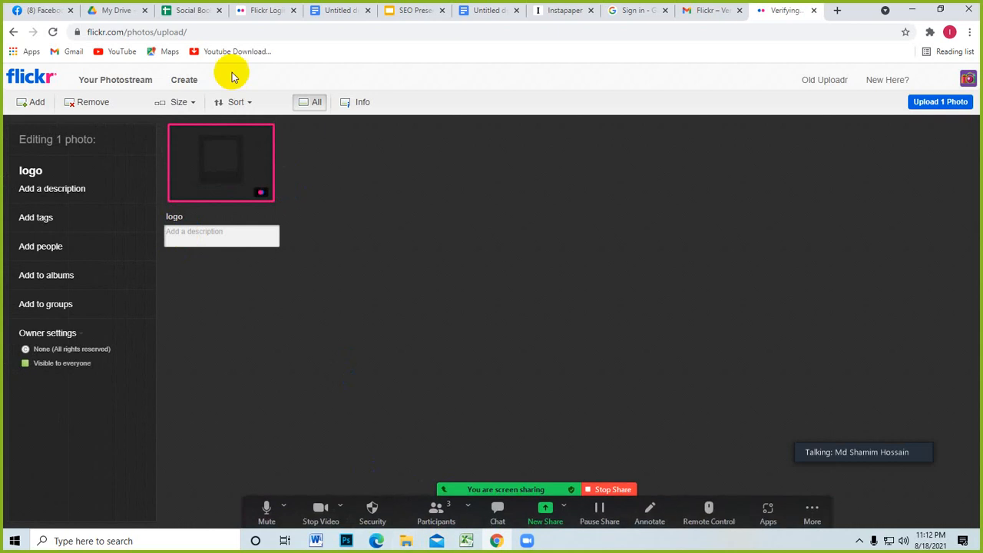
Step: Paste the German shop text with its bestemarihuanamarkt.de link from the document as the photo's description
{"action": "left_click", "coordinate": [334, 12]}
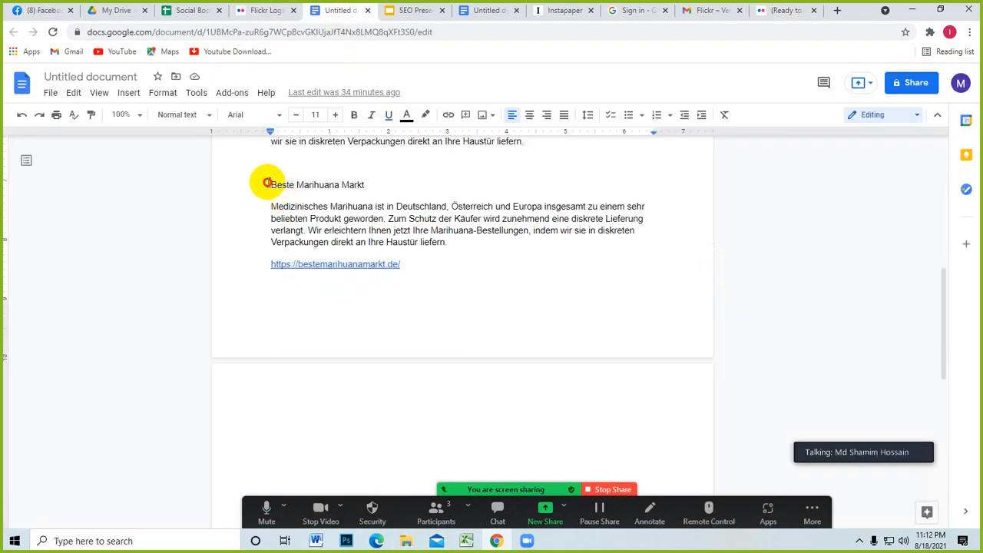
{"action": "left_click_drag", "start_coordinate": [266, 182], "coordinate": [404, 267]}
{"action": "key", "text": "ctrl+c"}
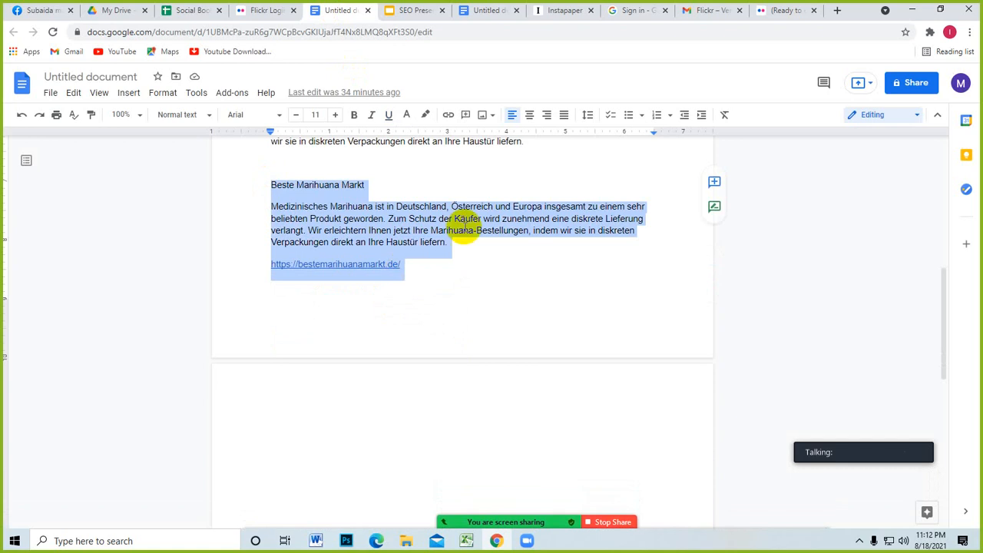
{"action": "left_click", "coordinate": [707, 10]}
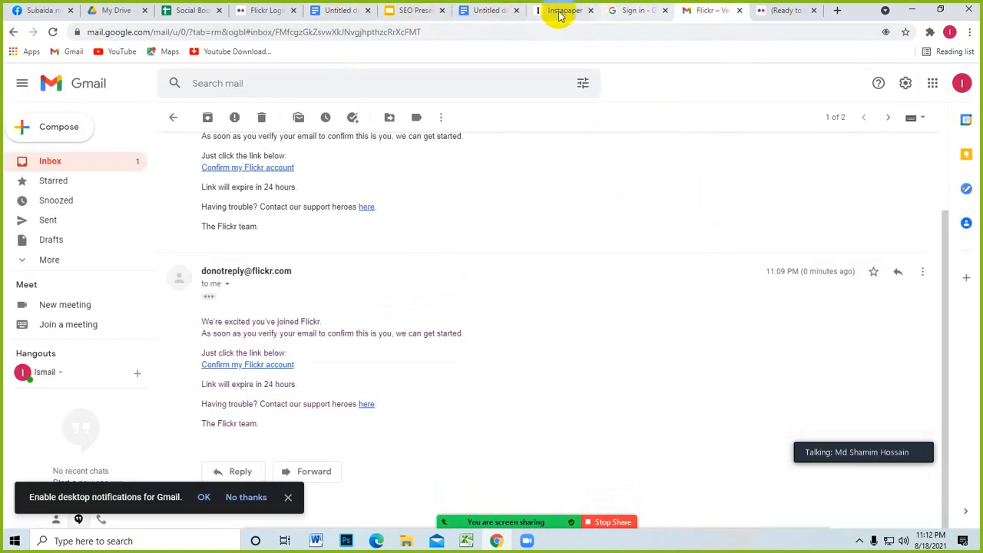
{"action": "left_click", "coordinate": [264, 10]}
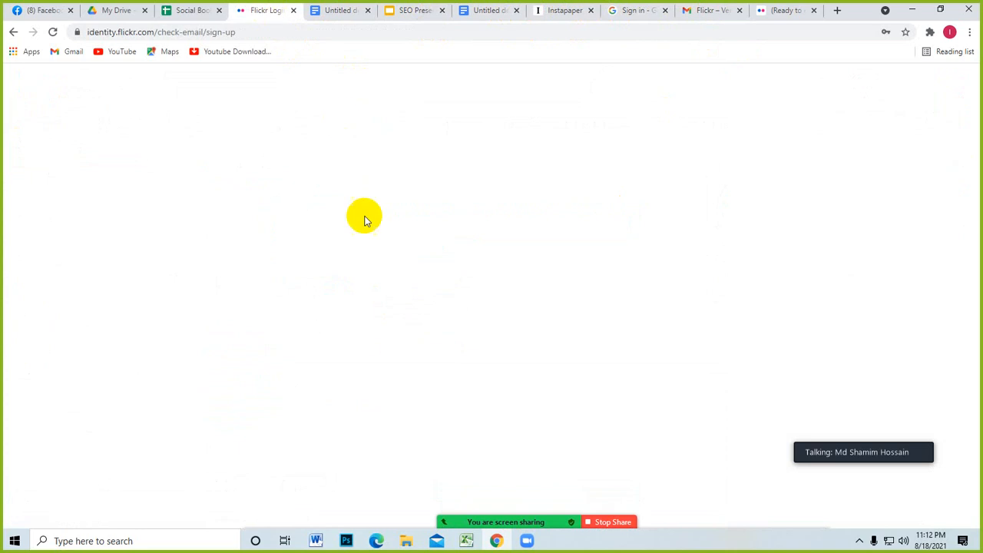
{"action": "left_click", "coordinate": [785, 10]}
{"action": "left_click", "coordinate": [207, 237]}
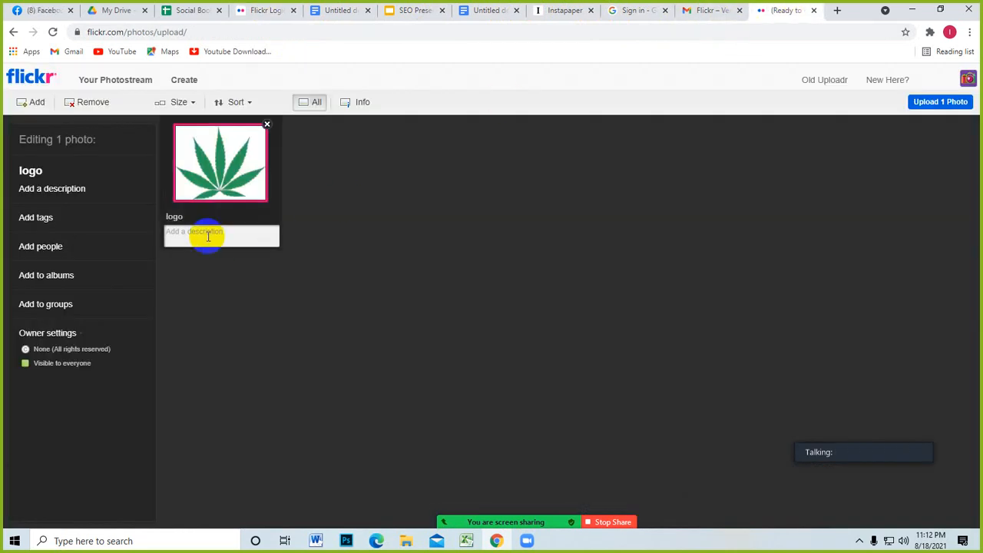
{"action": "key", "text": "ctrl+v"}
Step: Replace the 'logo' title with the description's first line, 'Beste Marihuana Markt'
{"action": "scroll", "coordinate": [222, 244], "scroll_direction": "up", "scroll_amount": 3}
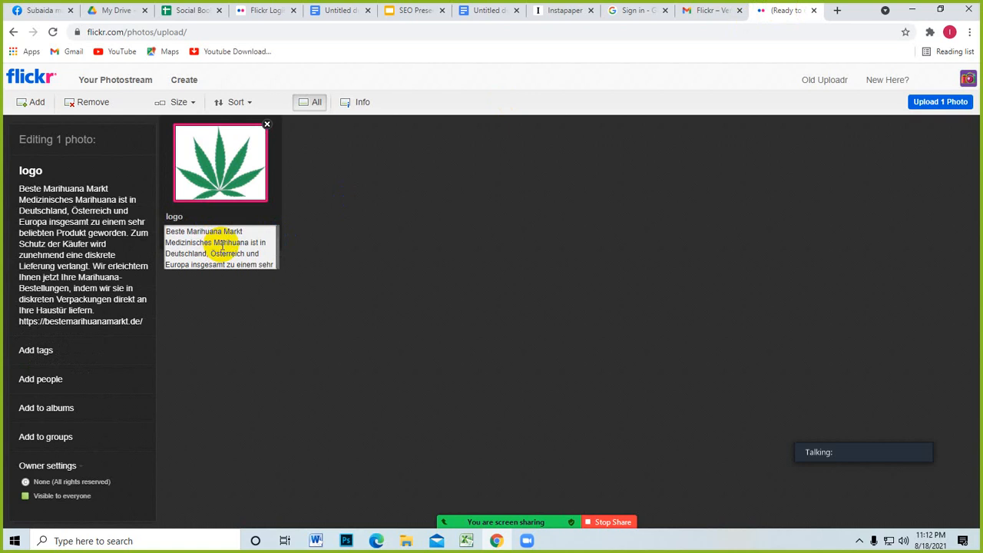
{"action": "left_click_drag", "start_coordinate": [243, 231], "coordinate": [164, 231]}
{"action": "key", "text": "ctrl+c"}
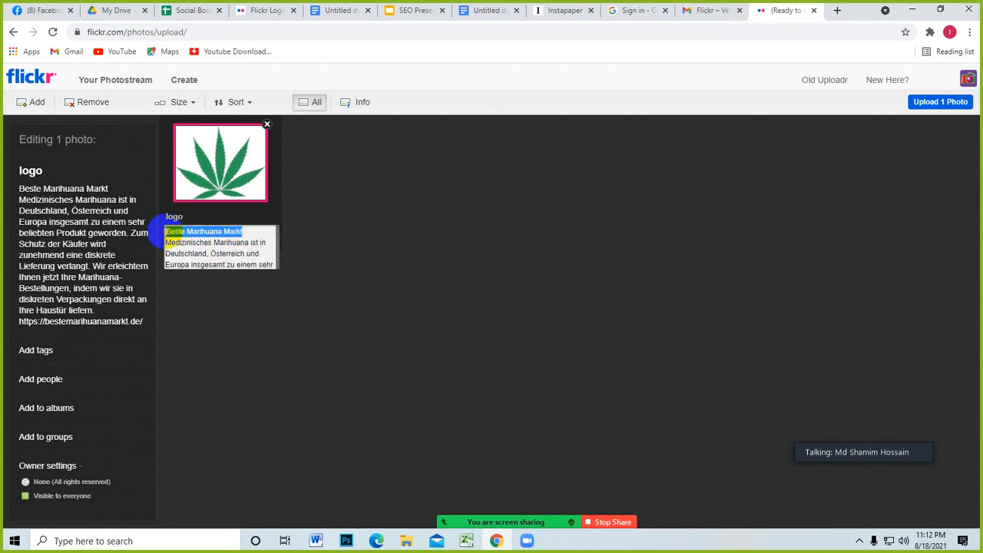
{"action": "left_click", "coordinate": [192, 218]}
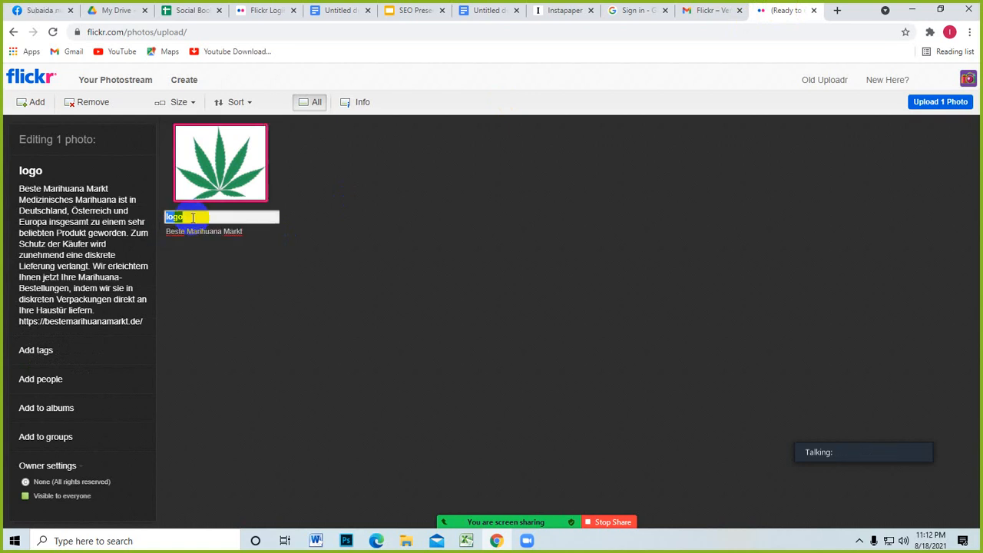
{"action": "key", "text": "ctrl+v"}
{"action": "left_click", "coordinate": [346, 239]}
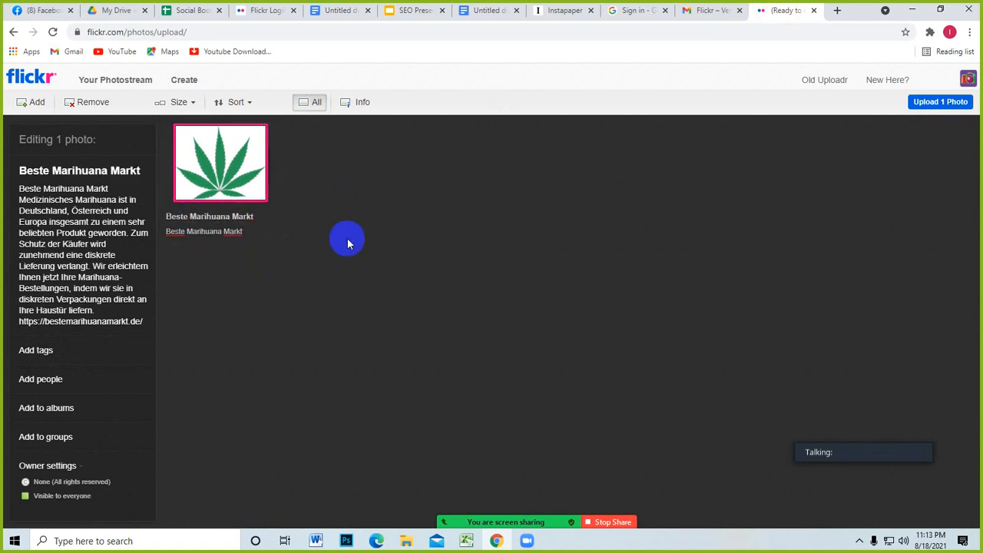
Step: Upload the Beste Marihuana Markt photo publicly, open its photo page and select its web address
{"action": "left_click", "coordinate": [930, 112]}
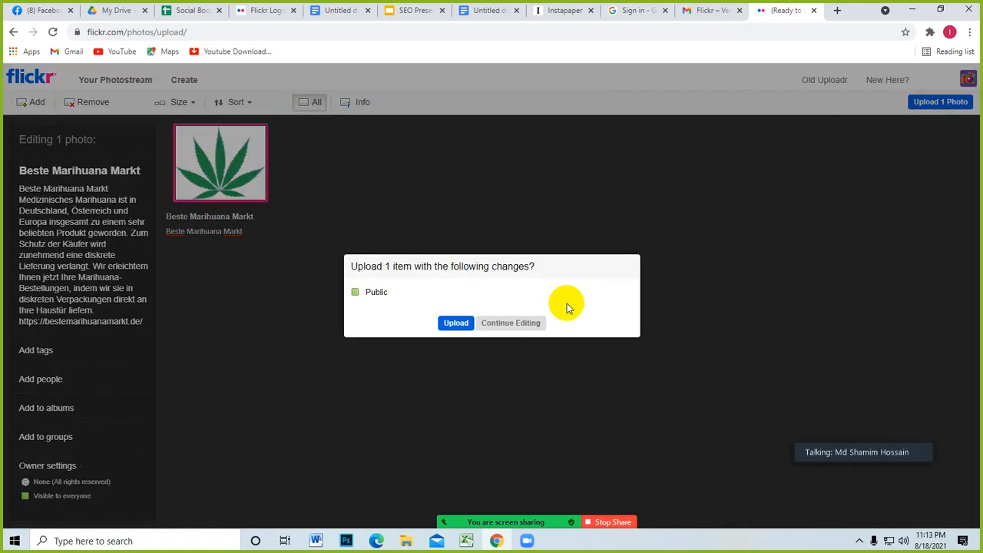
{"action": "left_click", "coordinate": [454, 327]}
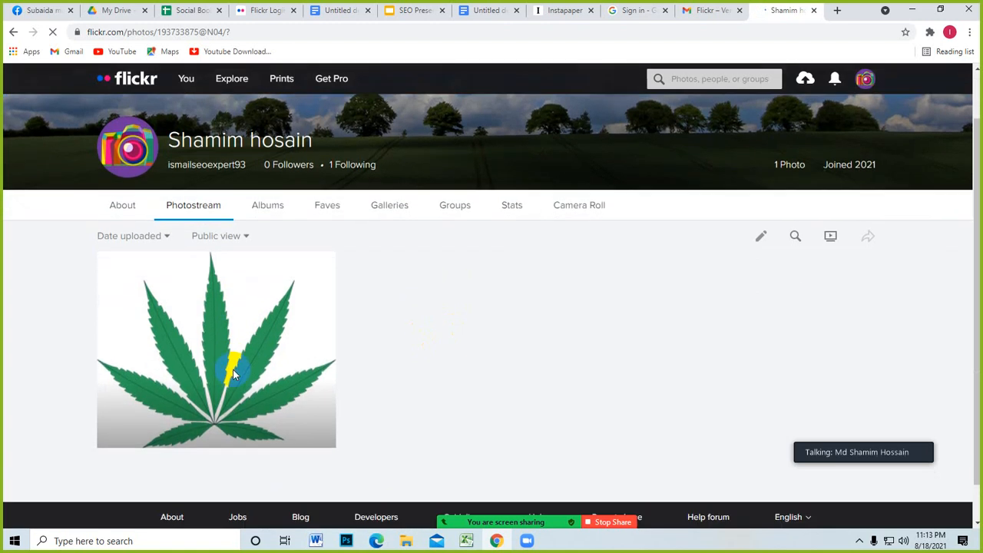
{"action": "scroll", "coordinate": [234, 374], "scroll_direction": "down", "scroll_amount": 1}
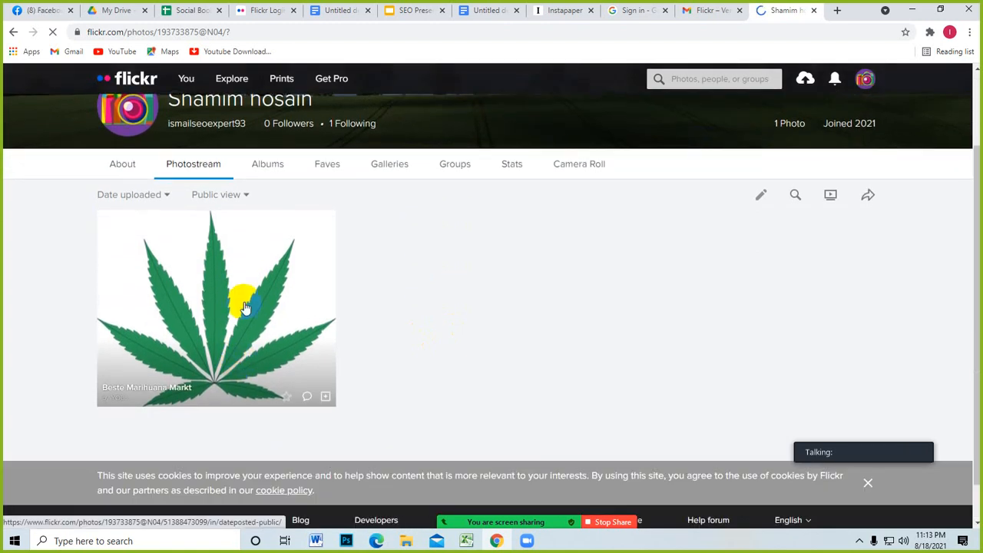
{"action": "left_click", "coordinate": [245, 312]}
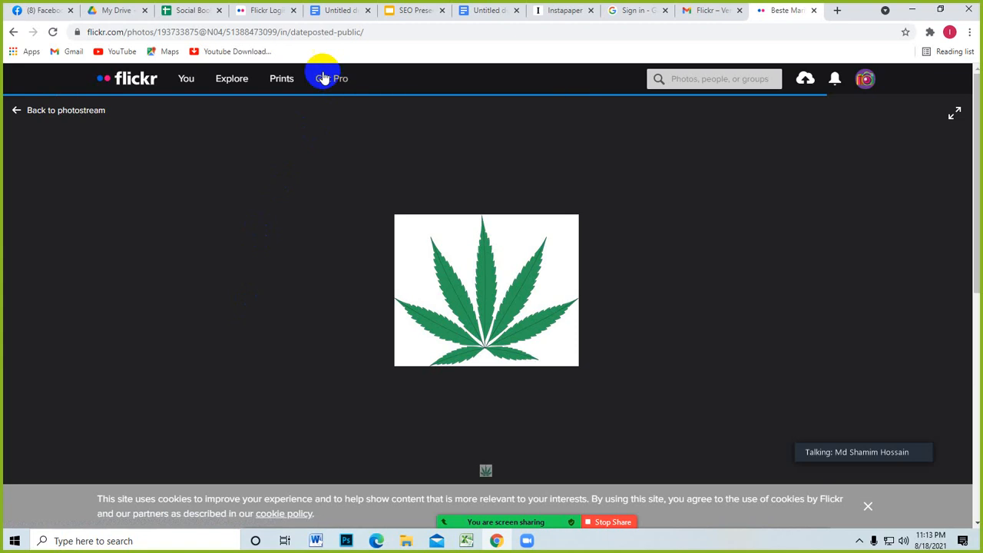
{"action": "left_click", "coordinate": [380, 32]}
{"action": "key", "text": "ctrl+c"}
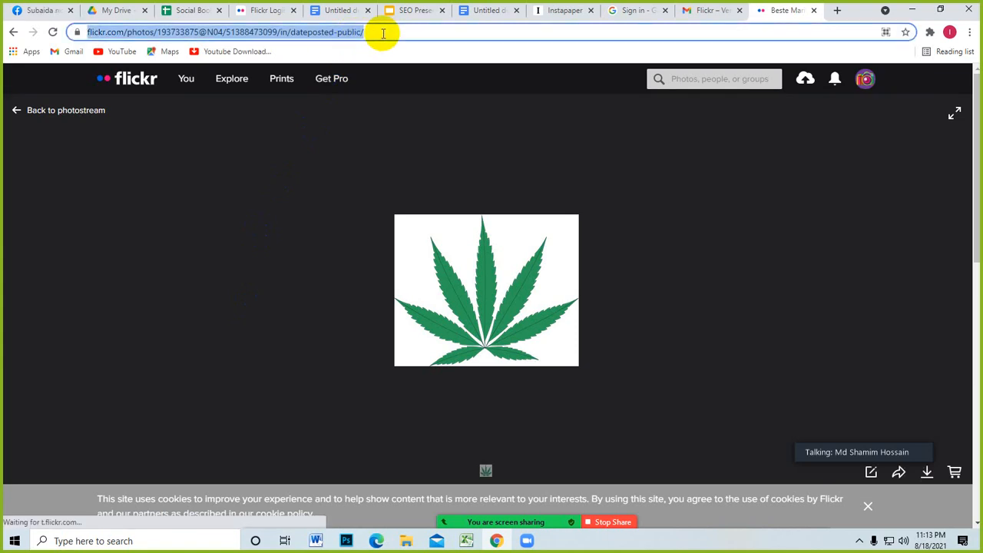
{"action": "left_click", "coordinate": [970, 34]}
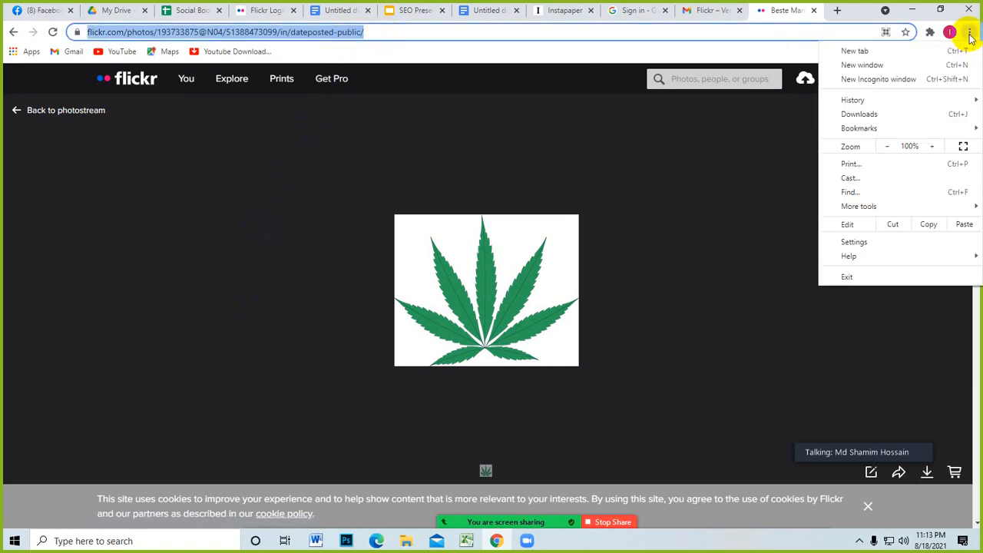
{"action": "left_click", "coordinate": [902, 81]}
{"action": "key", "text": "ctrl+v"}
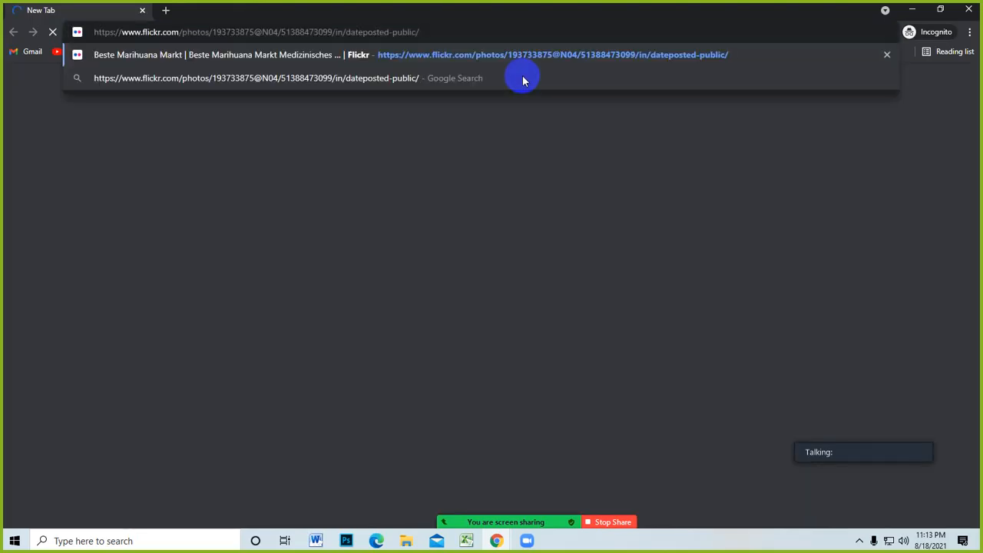
{"action": "key", "text": "Return"}
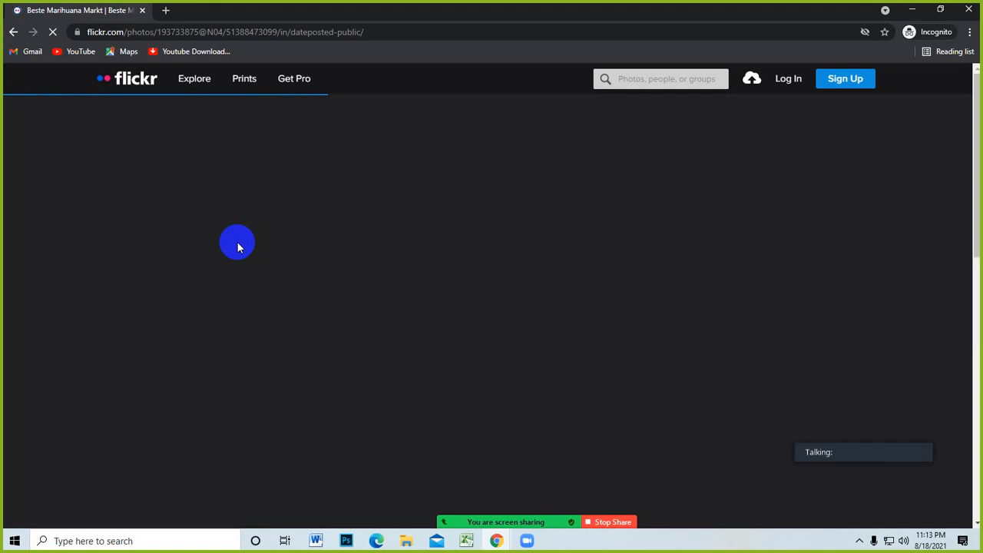
{"action": "scroll", "coordinate": [292, 310], "scroll_direction": "down", "scroll_amount": 4}
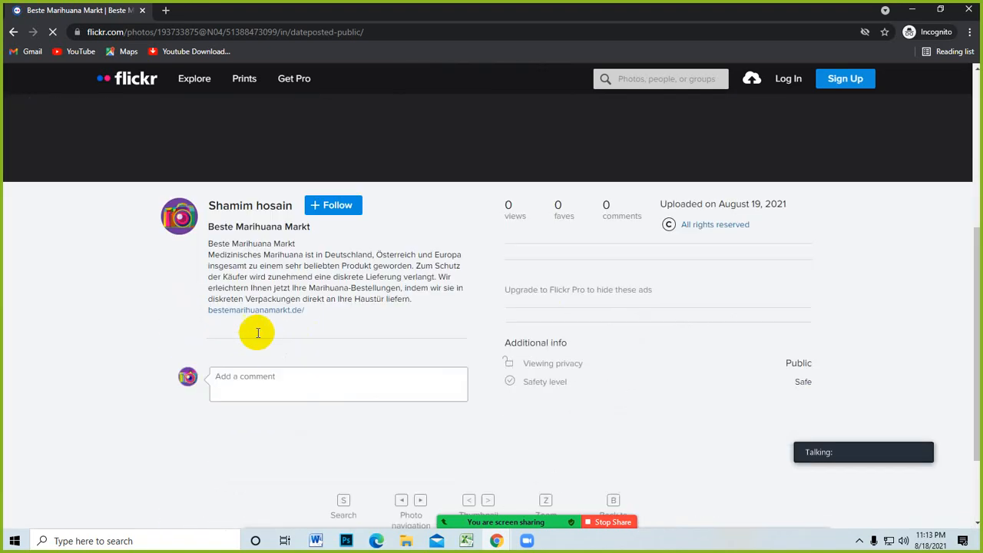
{"action": "left_click", "coordinate": [379, 31]}
{"action": "key", "text": "ctrl+c"}
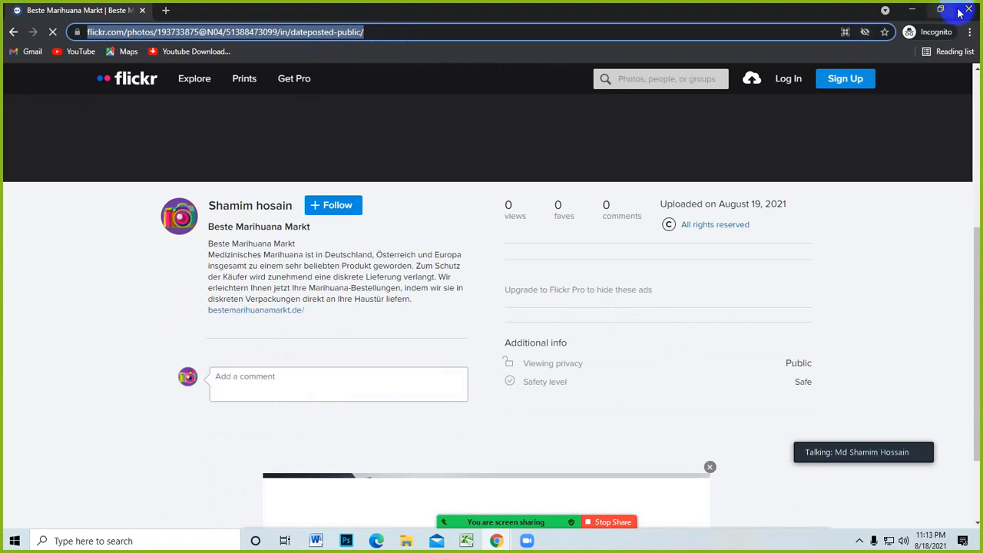
{"action": "left_click", "coordinate": [912, 10]}
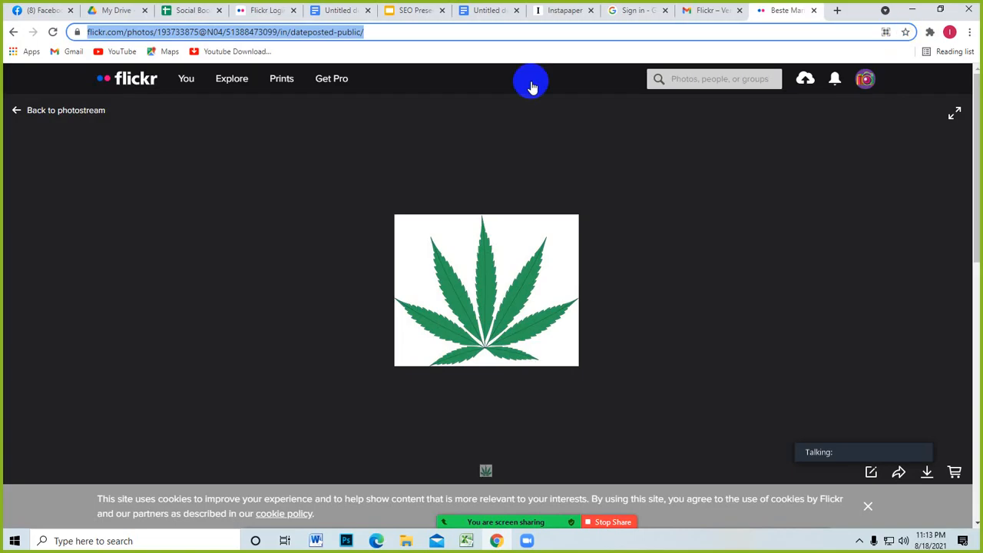
Step: Replace the flic.kr link in cell B6 with the full flickr.com photo page link
{"action": "left_click", "coordinate": [181, 10]}
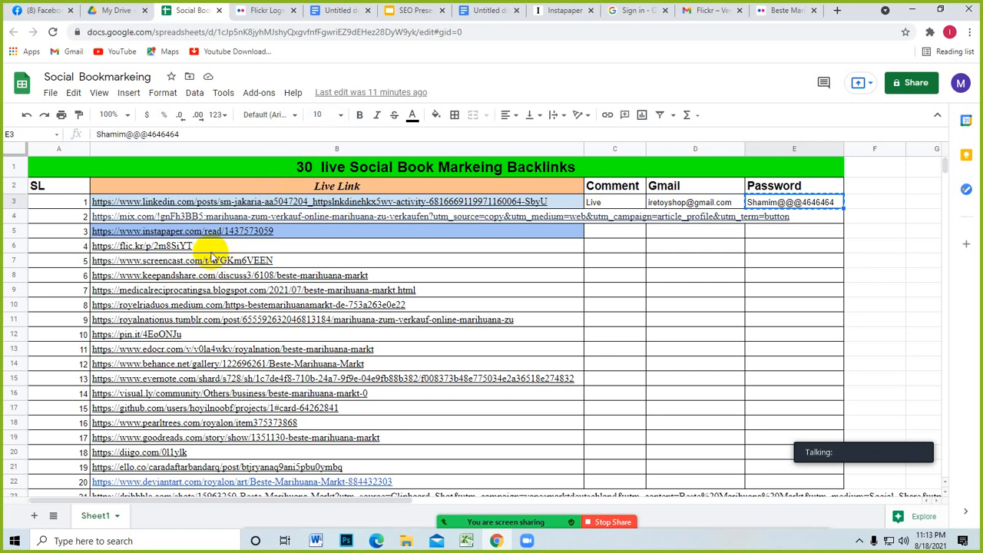
{"action": "left_click", "coordinate": [223, 252]}
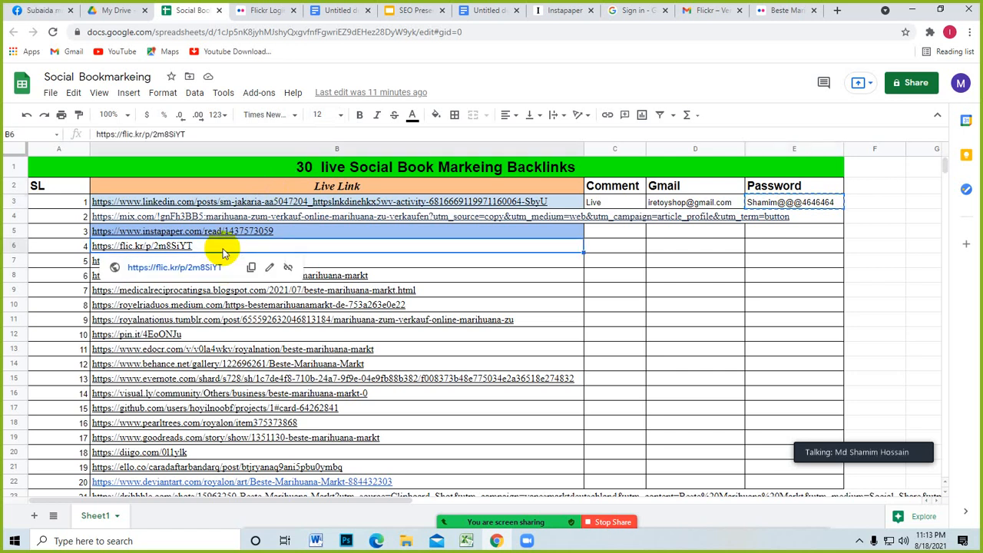
{"action": "key", "text": "Delete"}
{"action": "key", "text": "ctrl+v"}
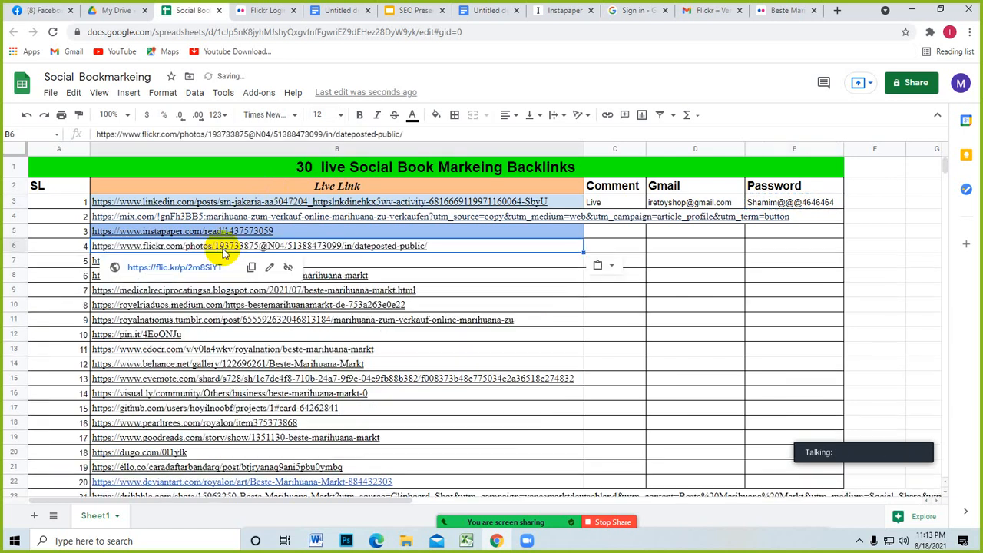
Step: Look over cells B8, C8 up to C5 and D5 in the backlink sheet
{"action": "left_click", "coordinate": [441, 278]}
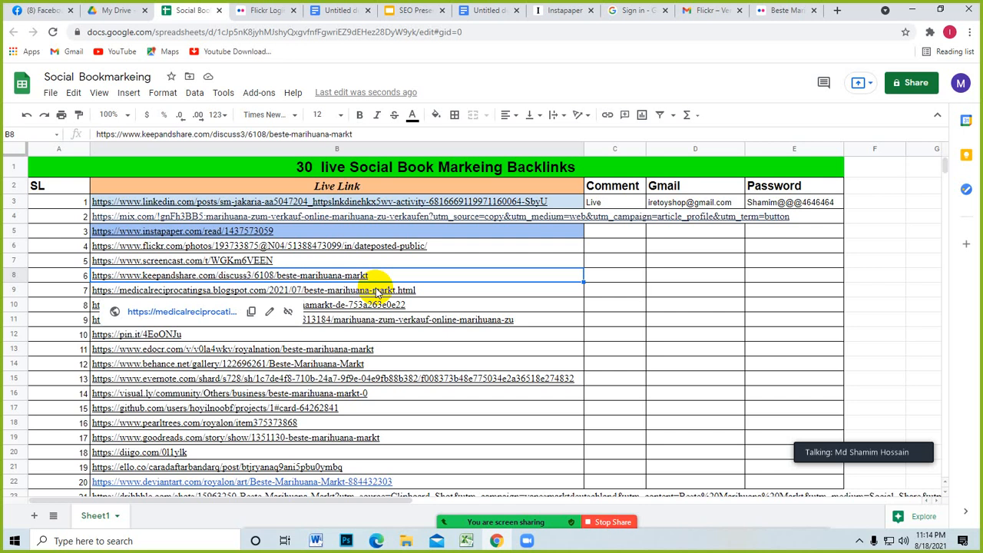
{"action": "left_click", "coordinate": [624, 278]}
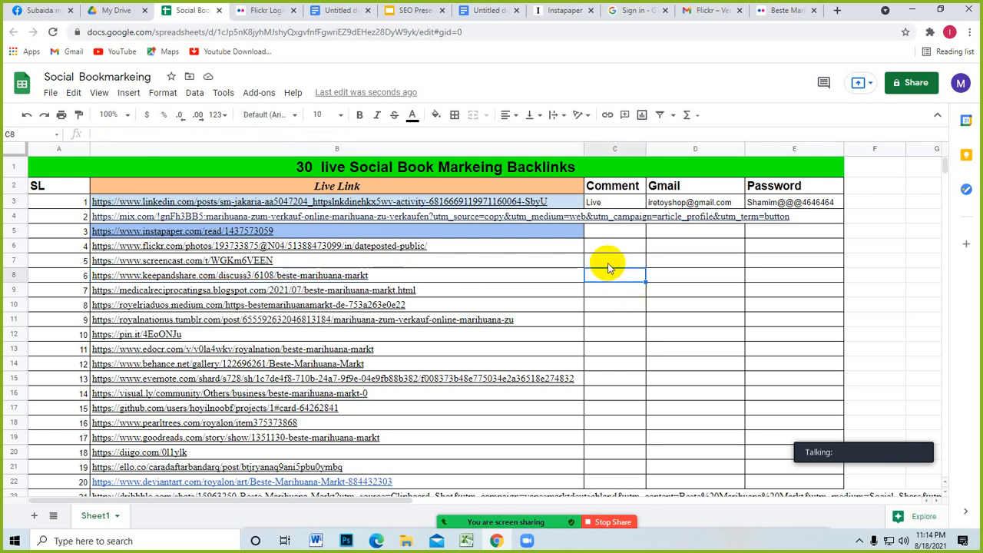
{"action": "left_click", "coordinate": [608, 265]}
{"action": "left_click", "coordinate": [604, 244]}
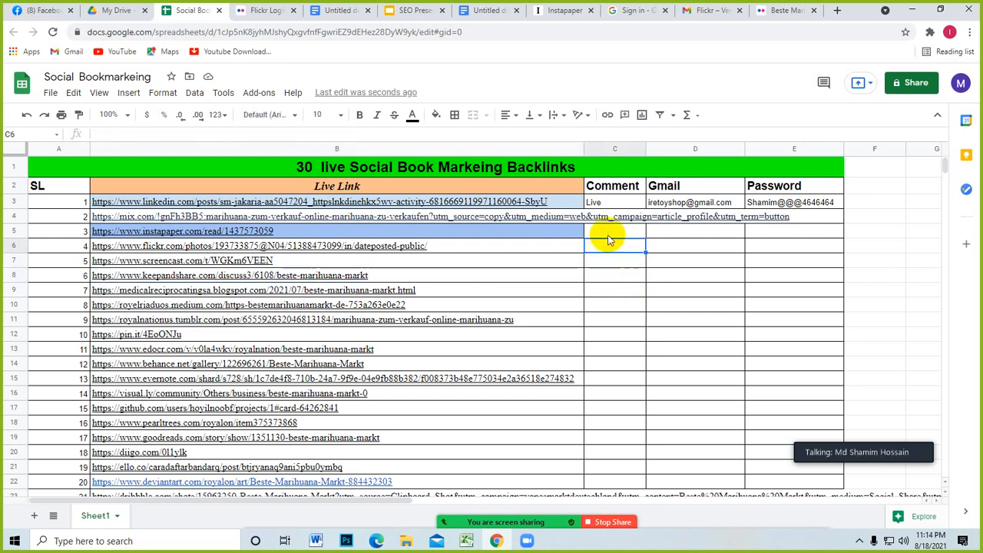
{"action": "left_click", "coordinate": [612, 232]}
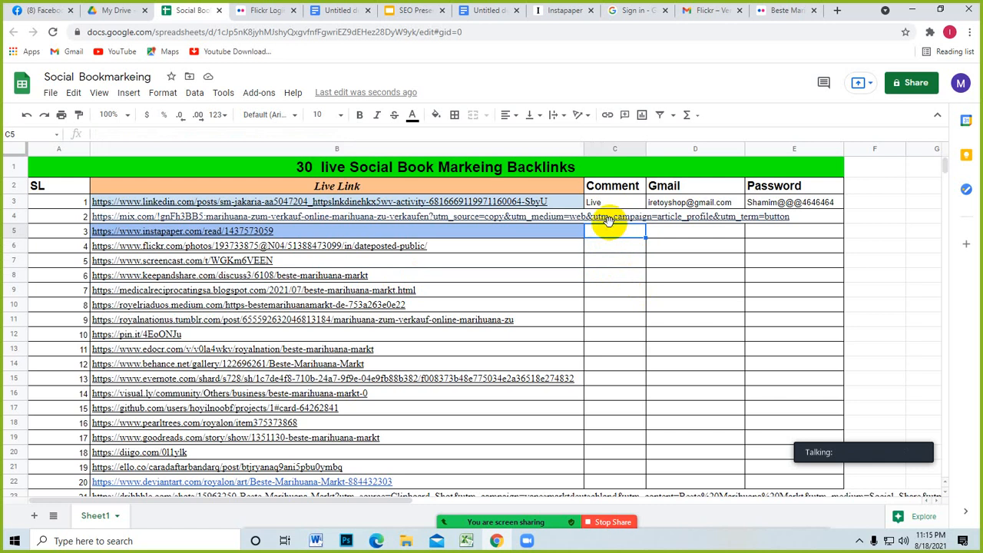
{"action": "mouse_move", "coordinate": [593, 221]}
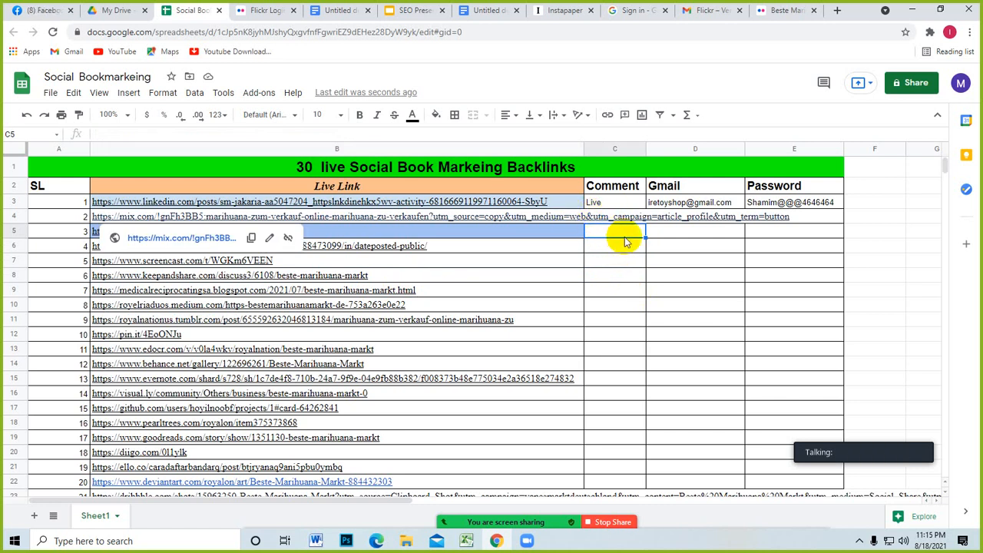
{"action": "left_click", "coordinate": [676, 238]}
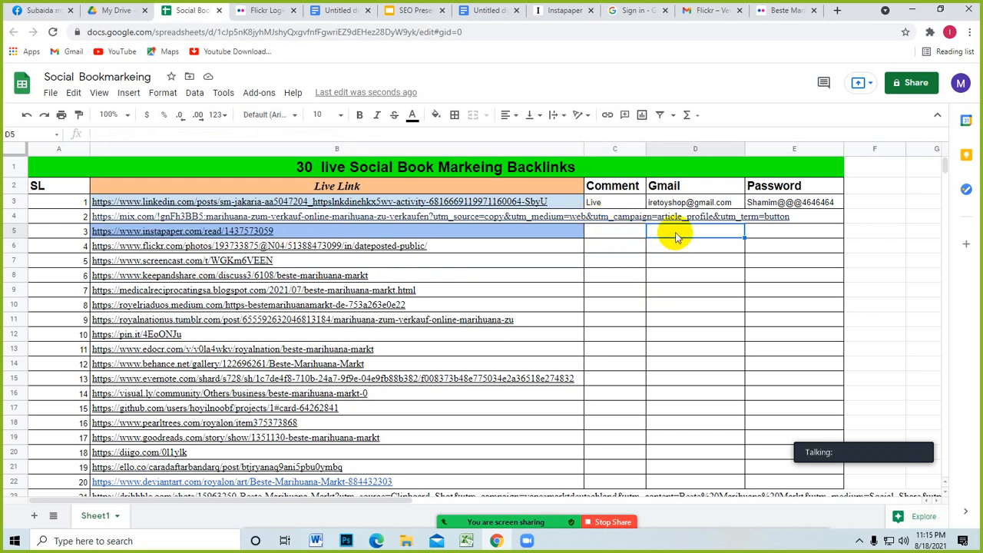
{"action": "left_click", "coordinate": [615, 242]}
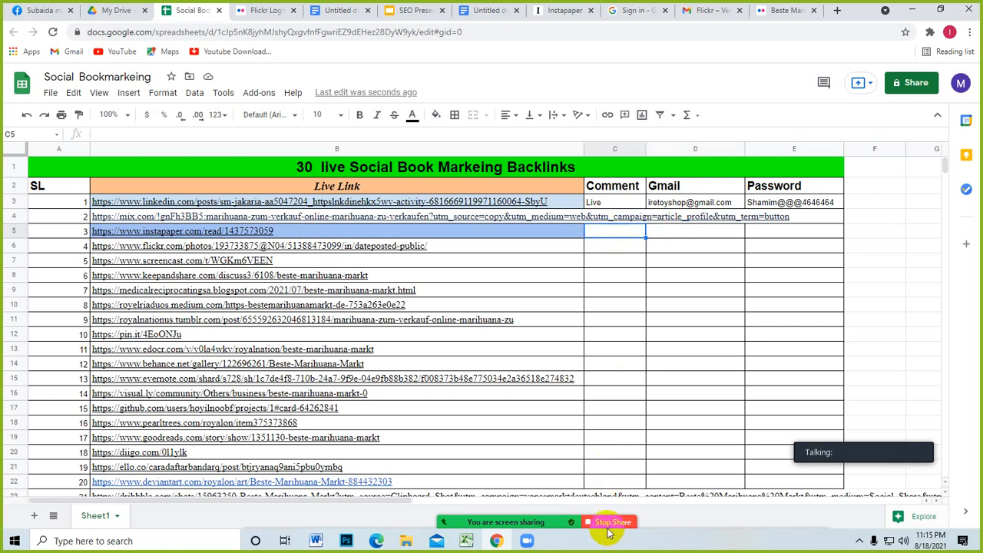
Step: Stop the Zoom screen share, then maximize and minimize the meeting window
{"action": "left_click", "coordinate": [610, 525]}
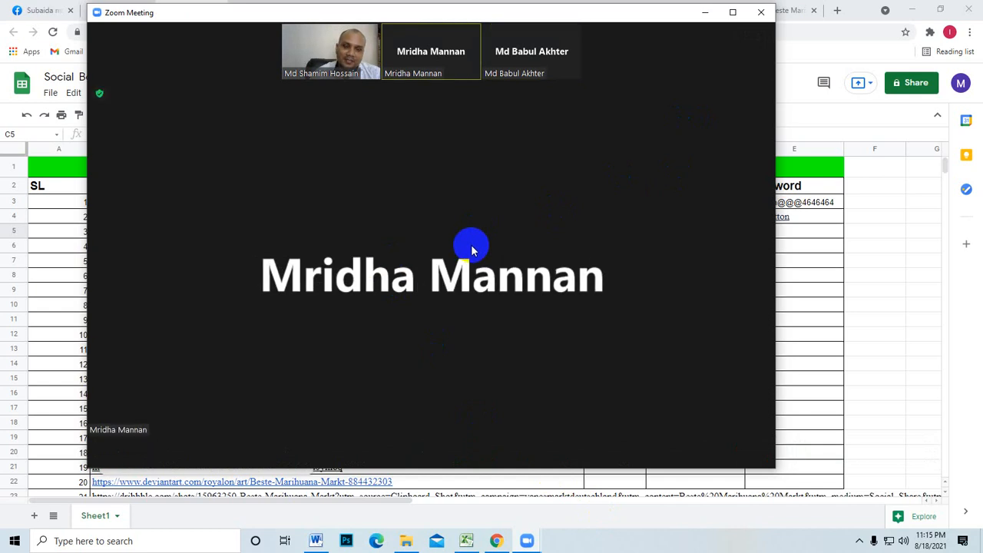
{"action": "left_click", "coordinate": [731, 14]}
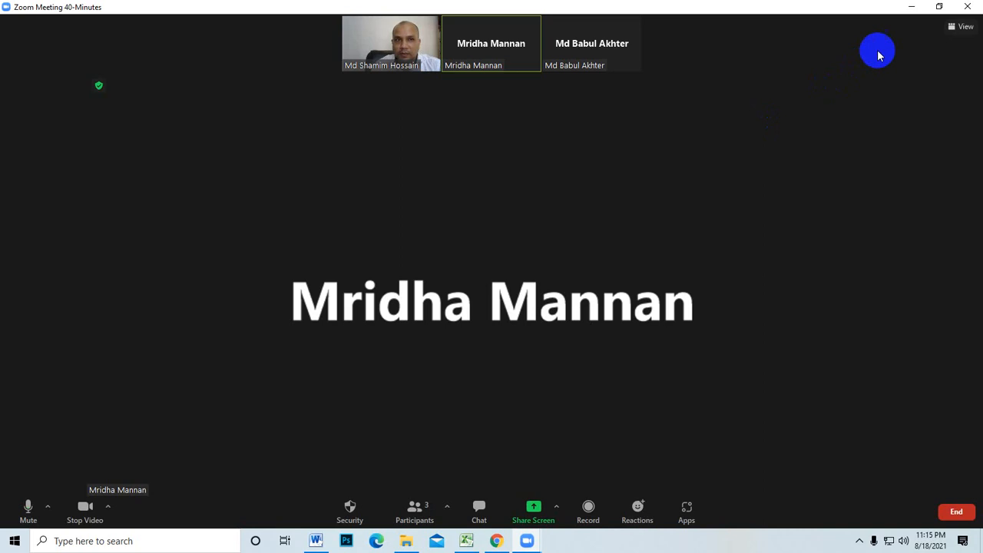
{"action": "left_click", "coordinate": [912, 7]}
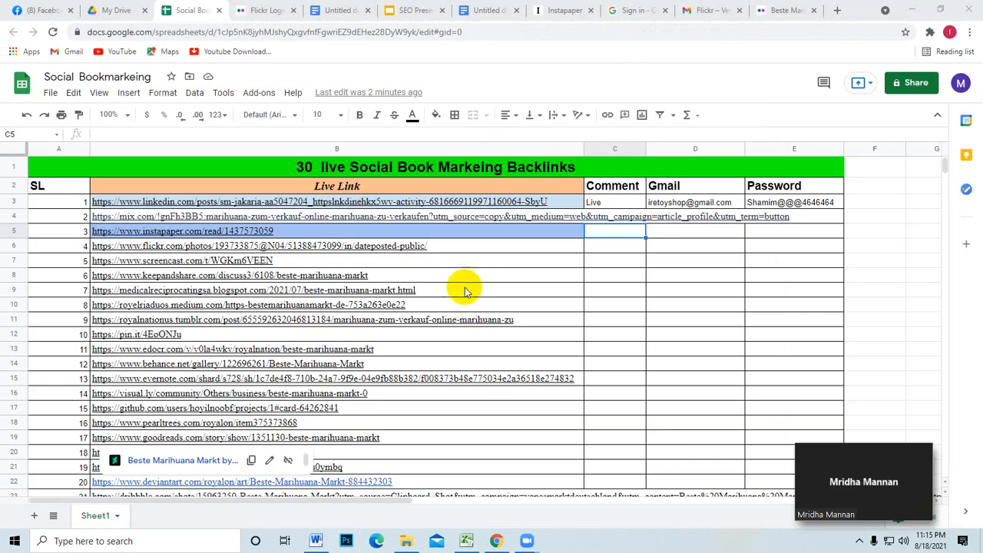
Step: Check the lower backlink rows (B17, C17, C15), then restore Zoom's minimized video to a full window
{"action": "left_click", "coordinate": [340, 13]}
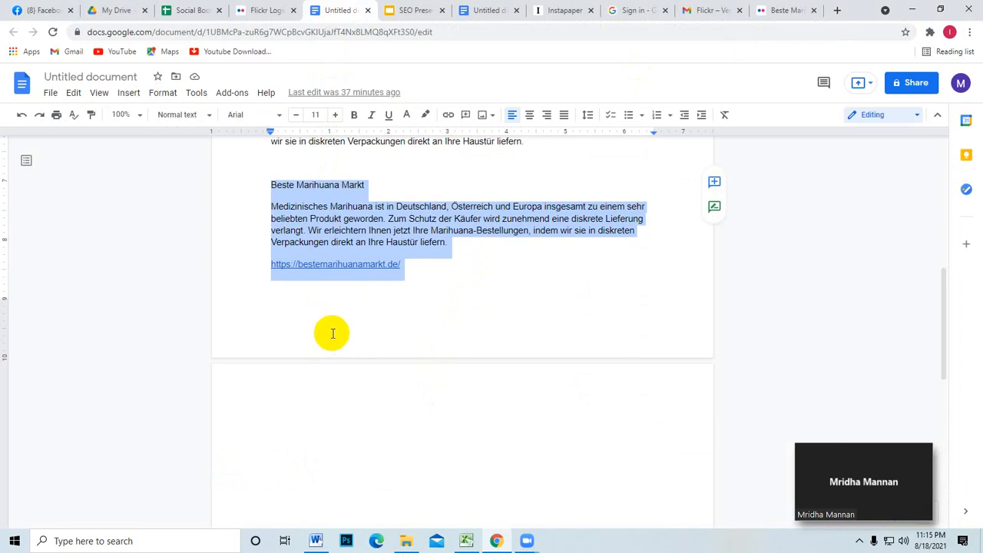
{"action": "scroll", "coordinate": [361, 284], "scroll_direction": "up", "scroll_amount": 2}
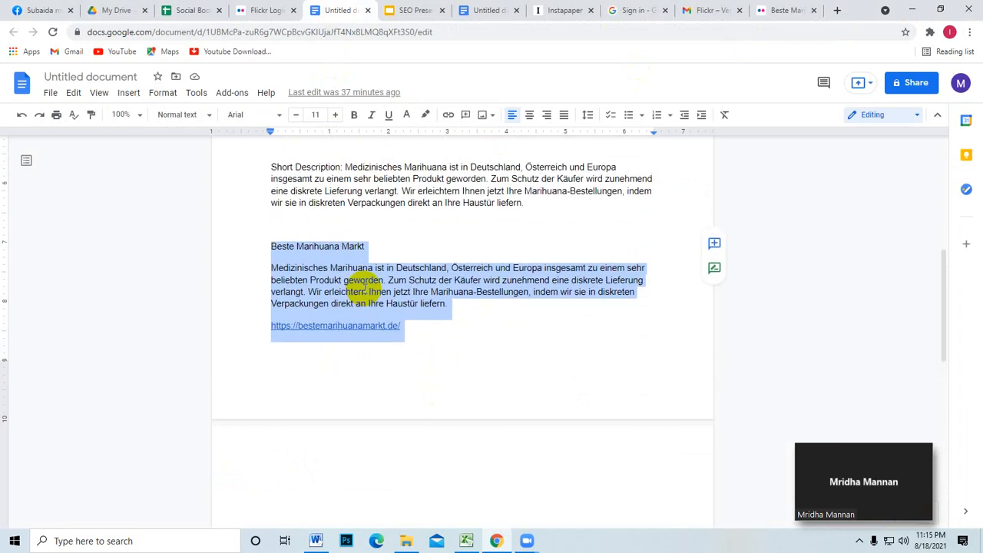
{"action": "left_click", "coordinate": [185, 13]}
{"action": "scroll", "coordinate": [246, 259], "scroll_direction": "down", "scroll_amount": 3}
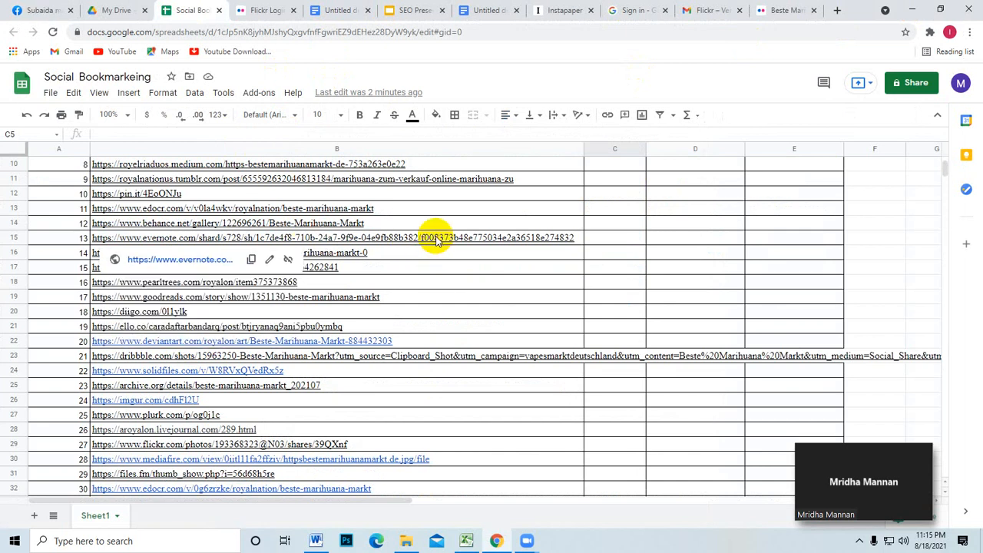
{"action": "left_click", "coordinate": [482, 268]}
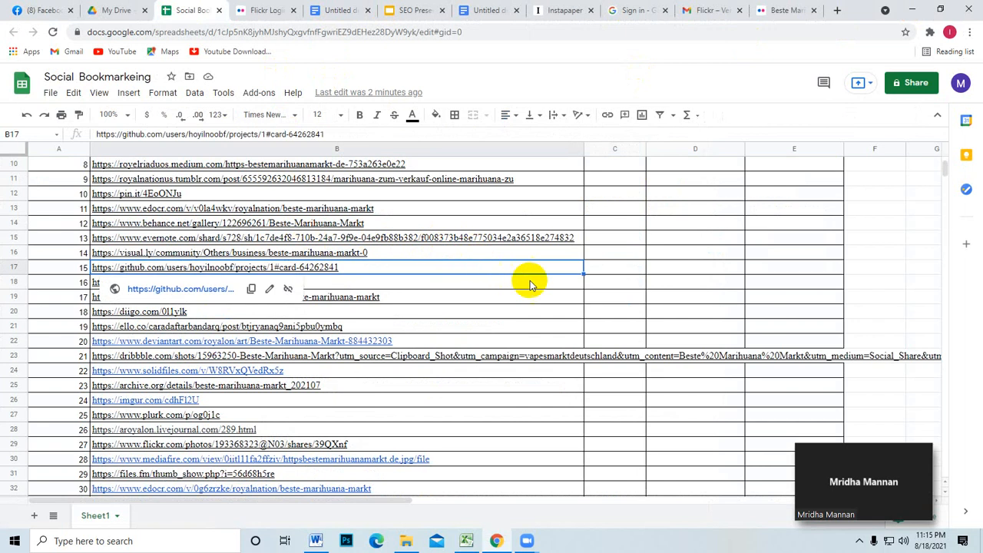
{"action": "left_click", "coordinate": [633, 266]}
{"action": "left_click", "coordinate": [620, 242]}
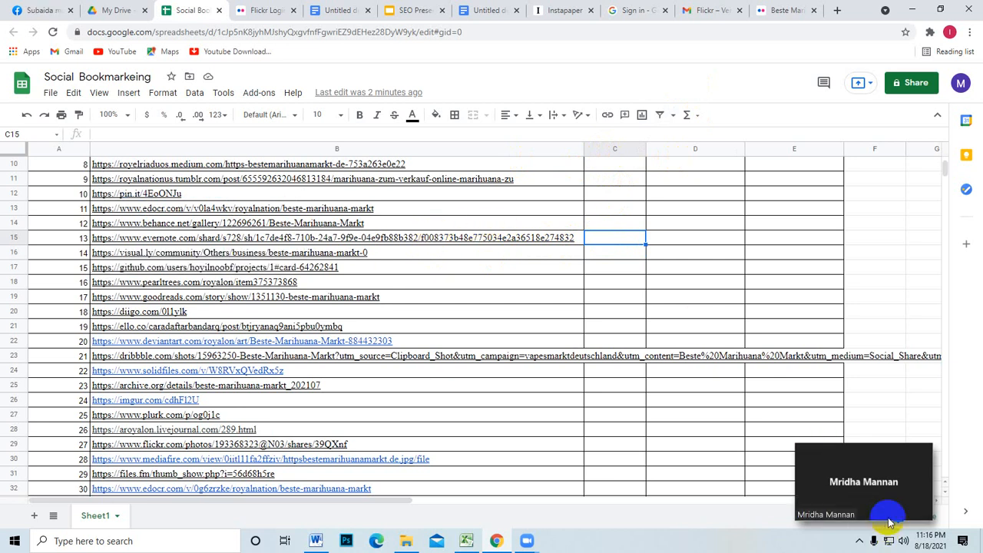
{"action": "mouse_move", "coordinate": [911, 515]}
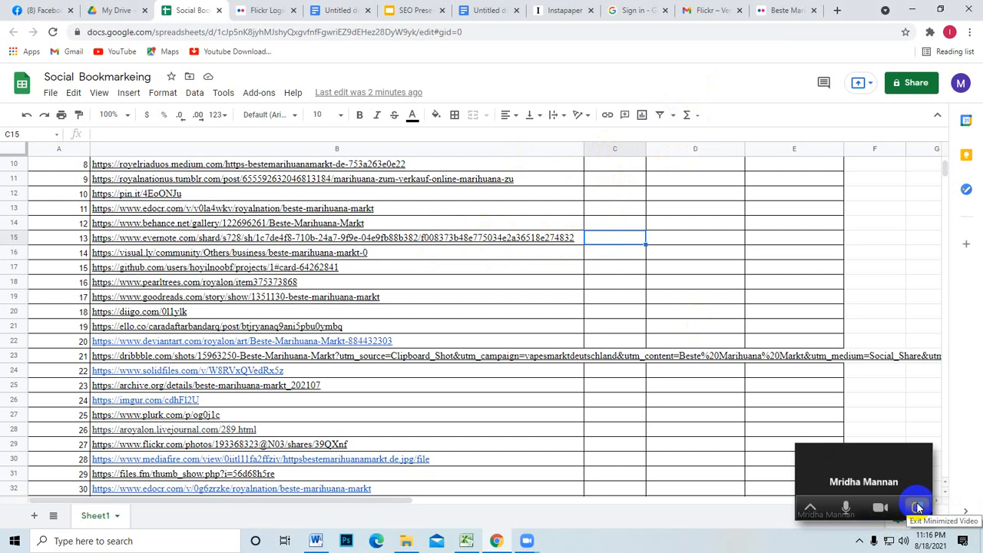
{"action": "left_click", "coordinate": [915, 508]}
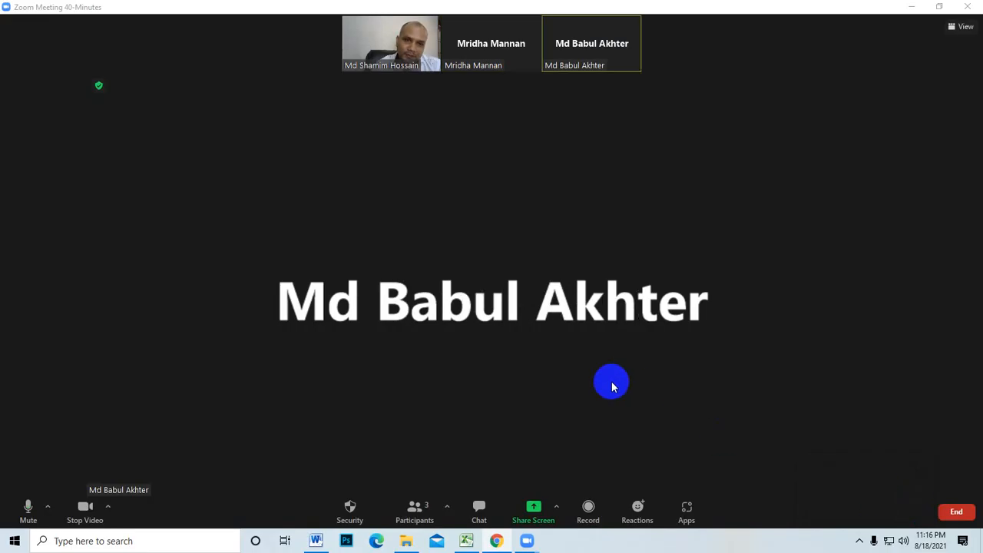